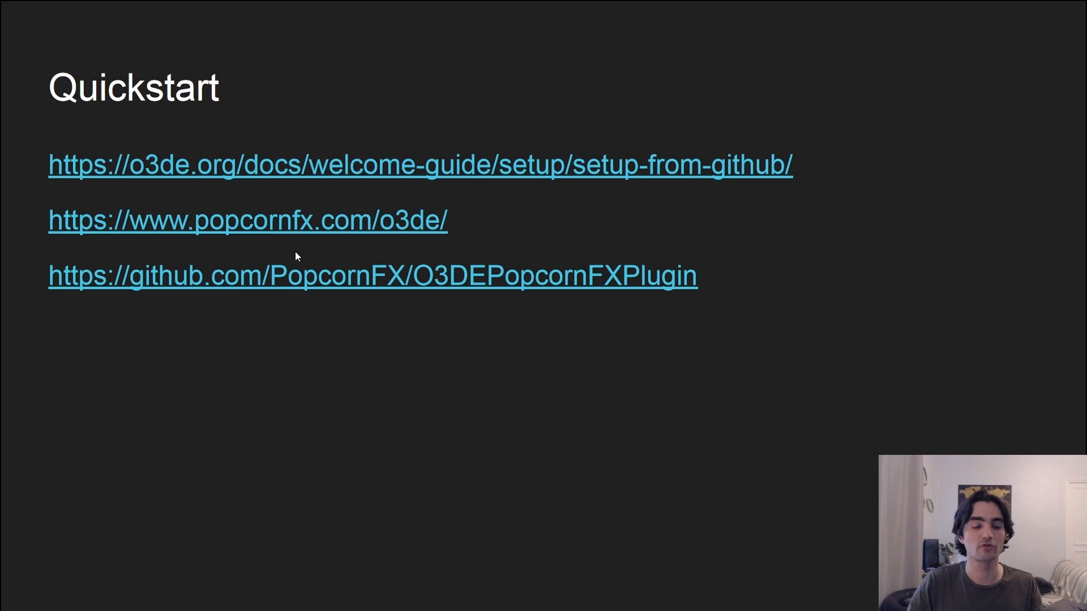
- Leave the slideshow and open the PopcornFX O3DE web page, followed by its Gem installation and startup instructions
key(Escape)
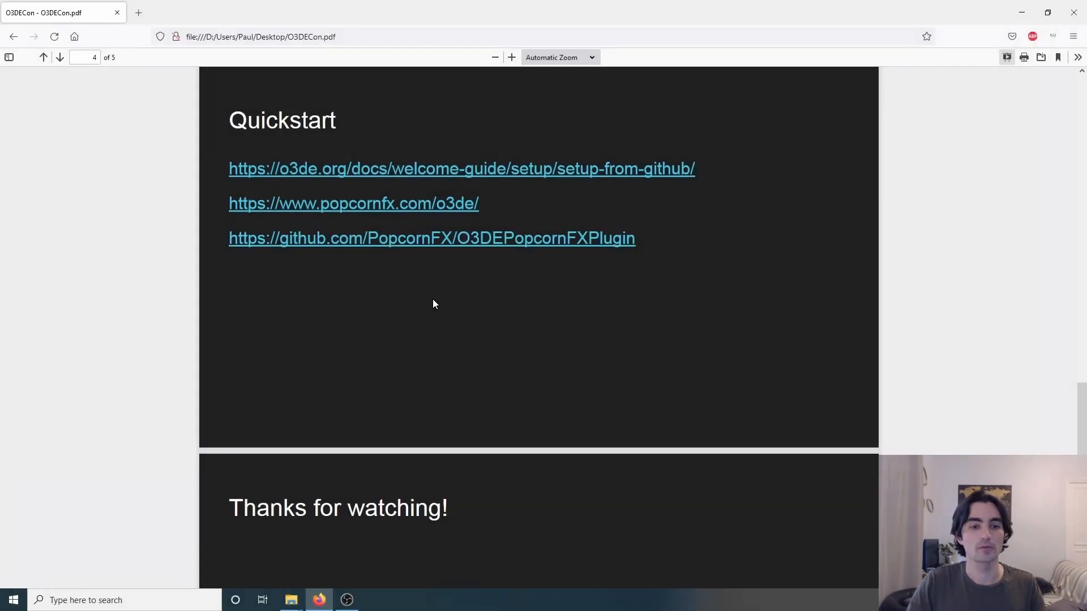
click(426, 203)
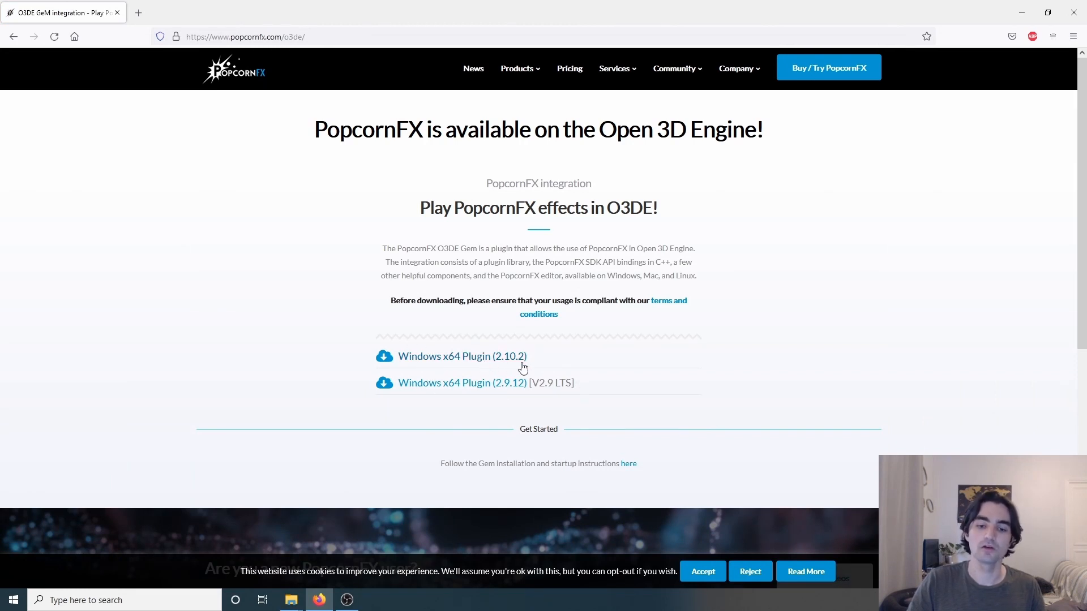
click(629, 465)
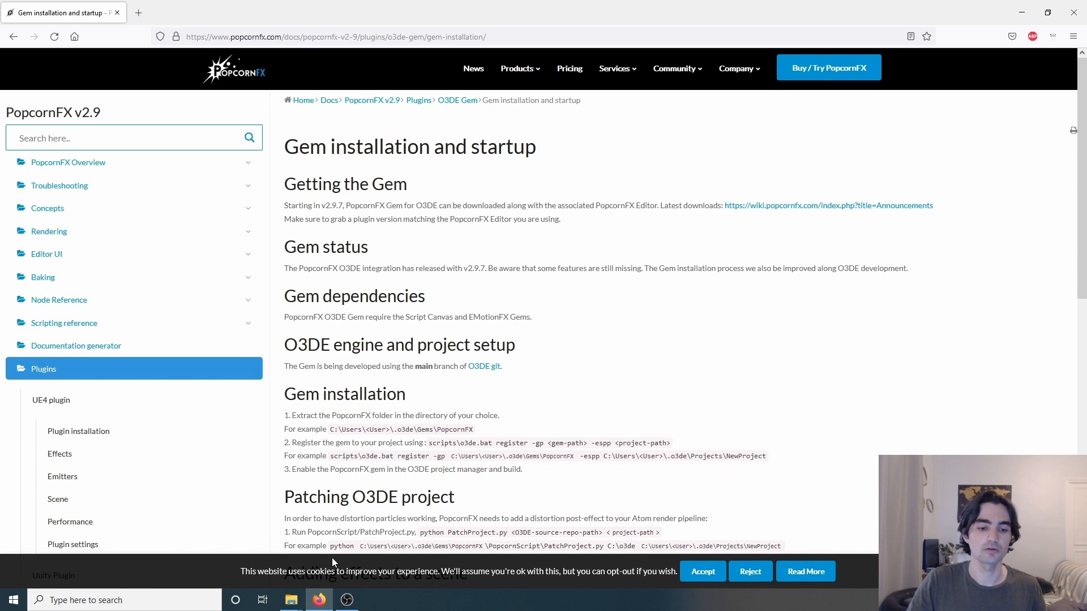
- Open the PopcornFX gem zip from the desktop and arrange the C:\dev\o3de-gems folder window beside it
key(super+d)
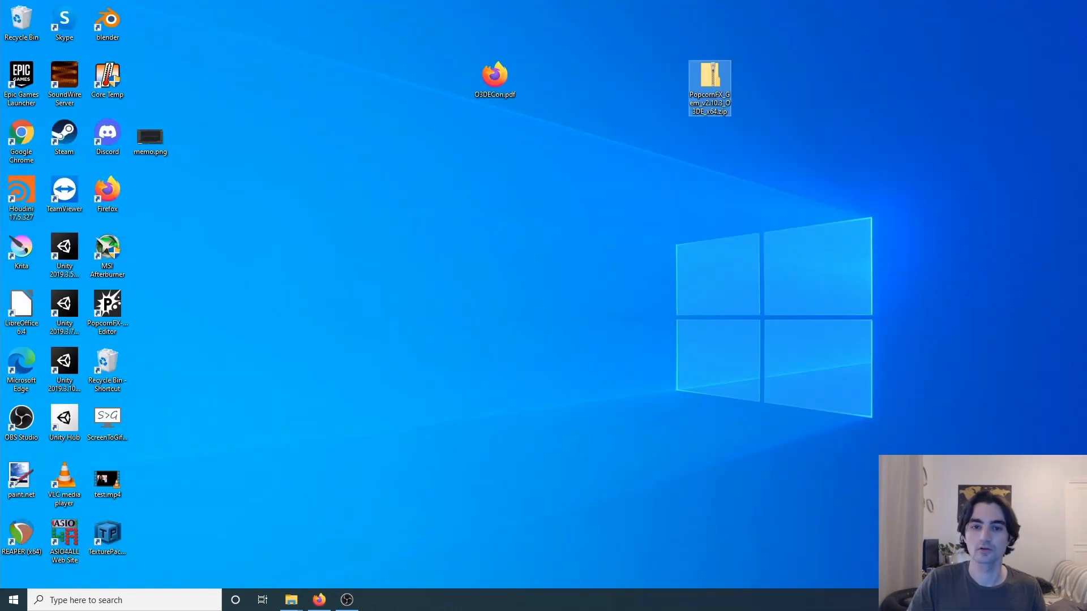
double_click(711, 93)
click(291, 600)
click(300, 553)
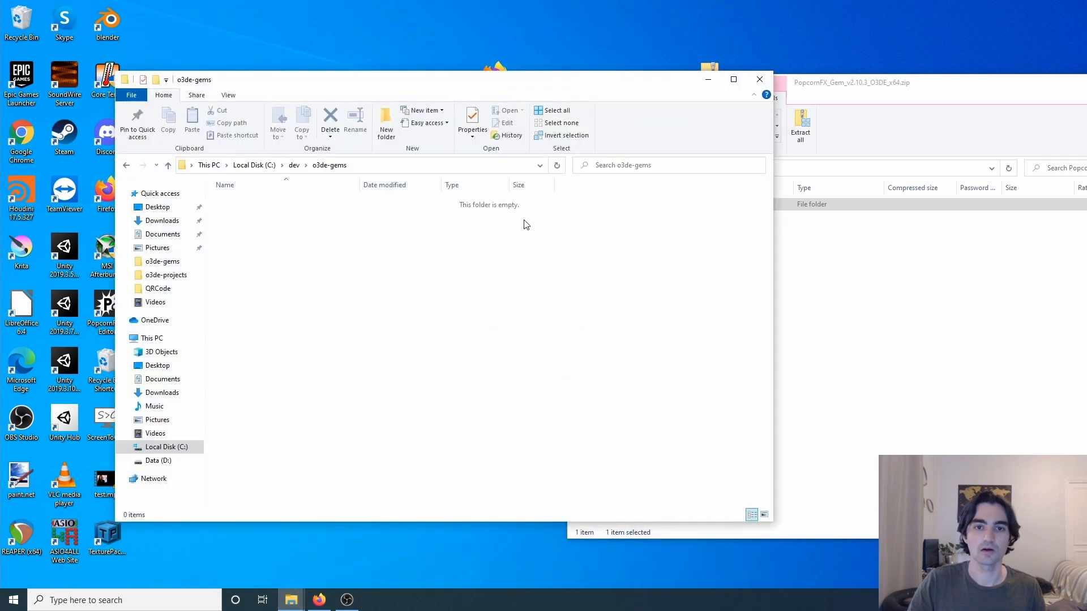
drag(527, 92, 412, 108)
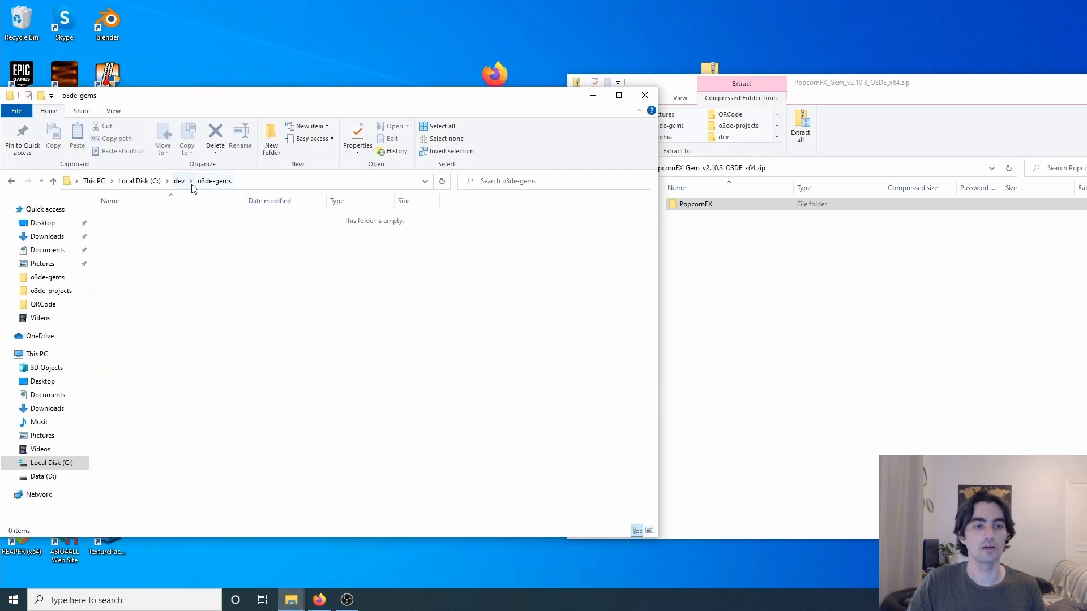
- Extract the PopcornFX folder from the zip into C:\dev\o3de-gems and close the zip window
click(769, 258)
click(711, 207)
drag(711, 208, 283, 288)
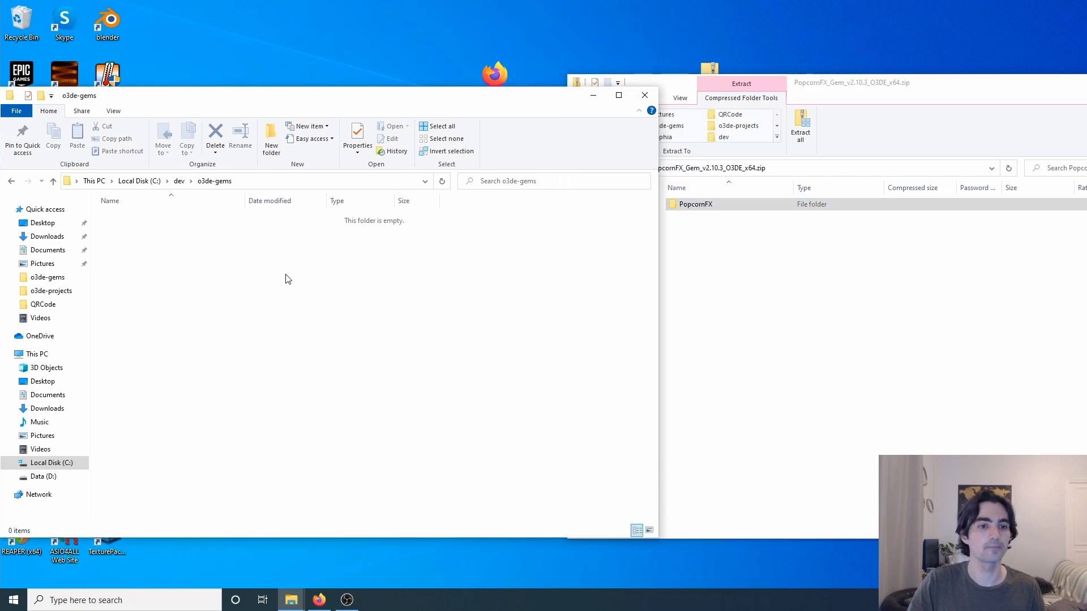
drag(843, 77, 512, 155)
click(907, 168)
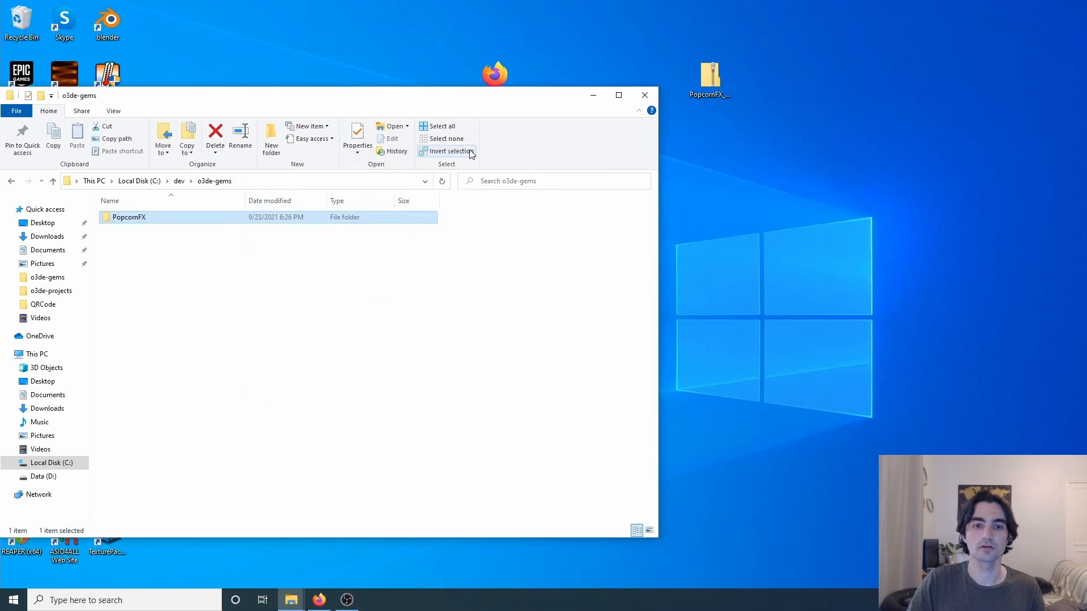
drag(351, 111, 539, 108)
- In Firefox, copy the gem registration command "scripts\o3de.bat register -gp <gem-path> -espp <project-path>" from the Gem installation section
click(320, 600)
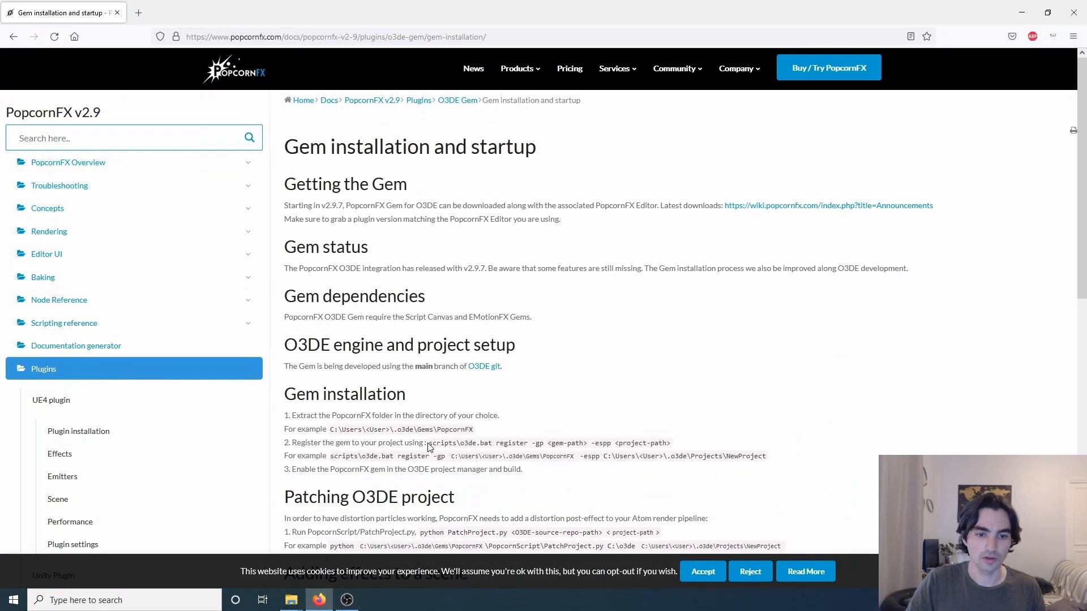
drag(433, 444, 639, 444)
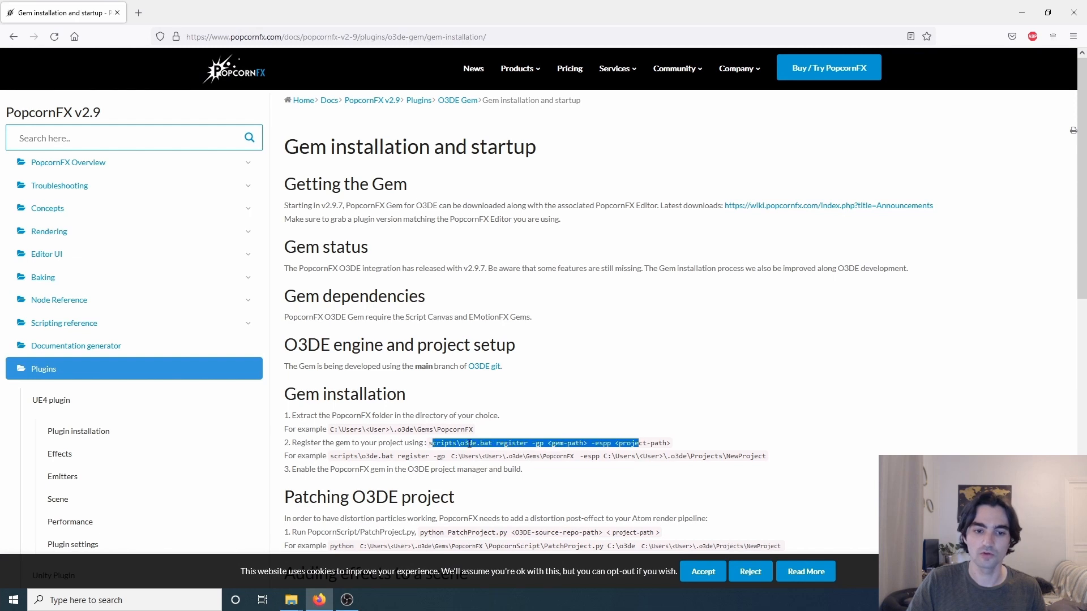
click(432, 443)
drag(429, 443, 671, 442)
key(ctrl+c)
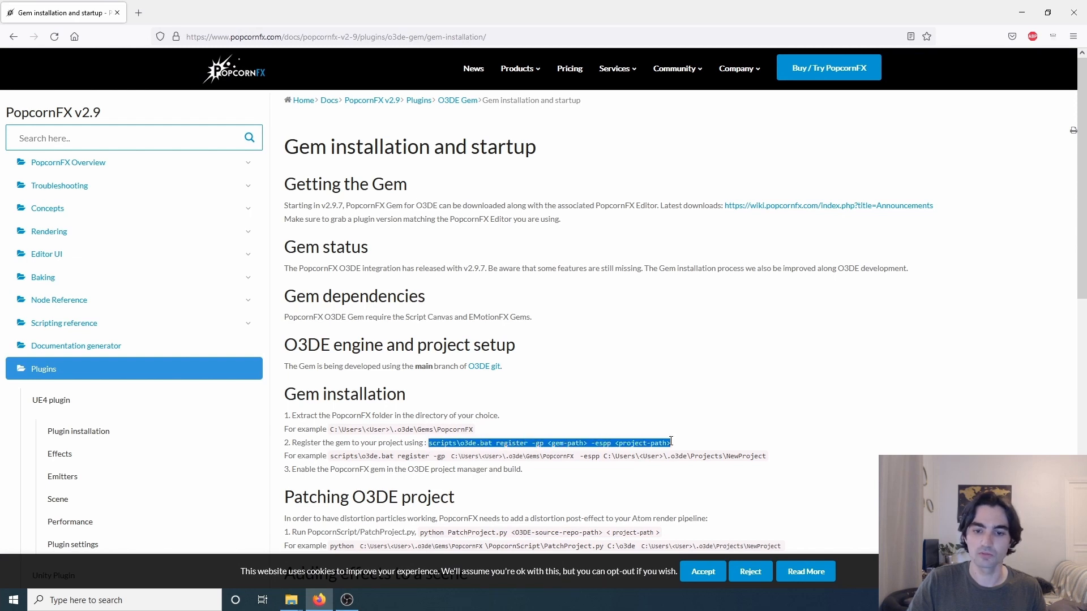
- Start a command prompt in File Explorer's C:\dev\o3de-install folder and paste the copied registration command
click(327, 603)
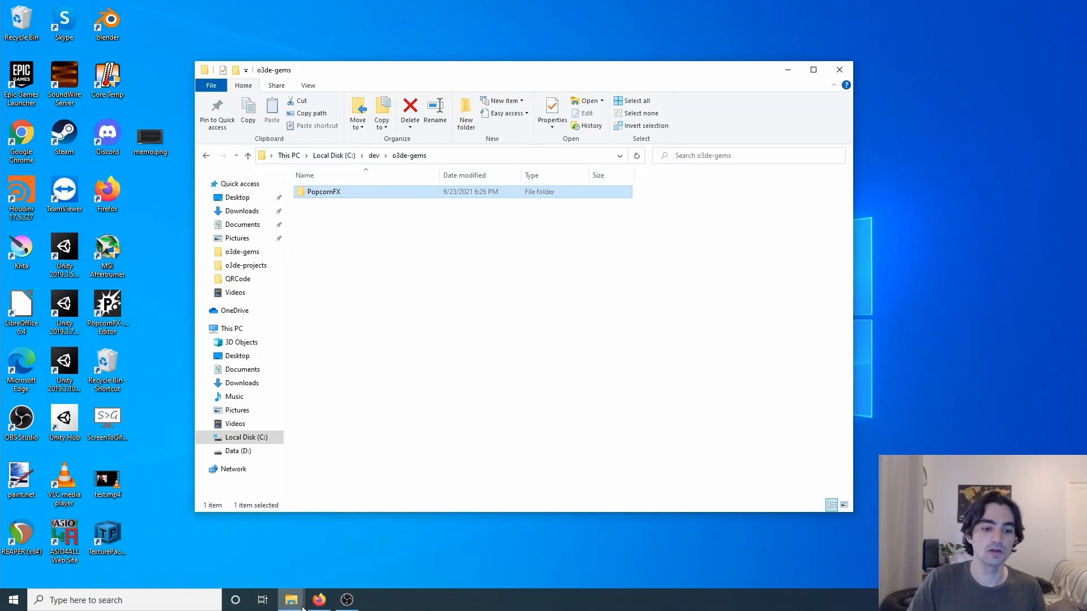
mouse_move(303, 608)
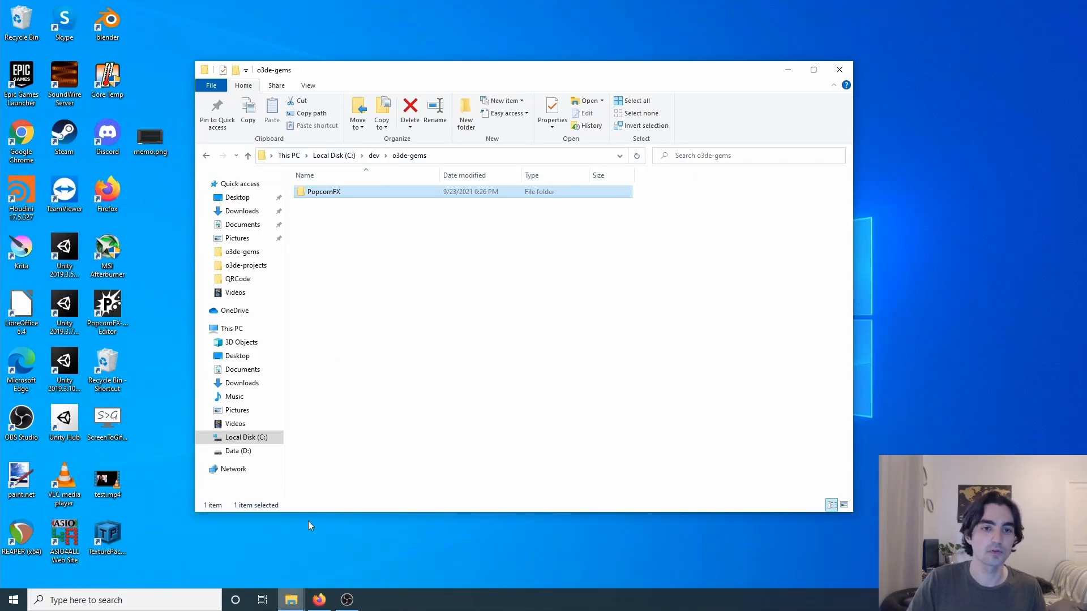
click(374, 156)
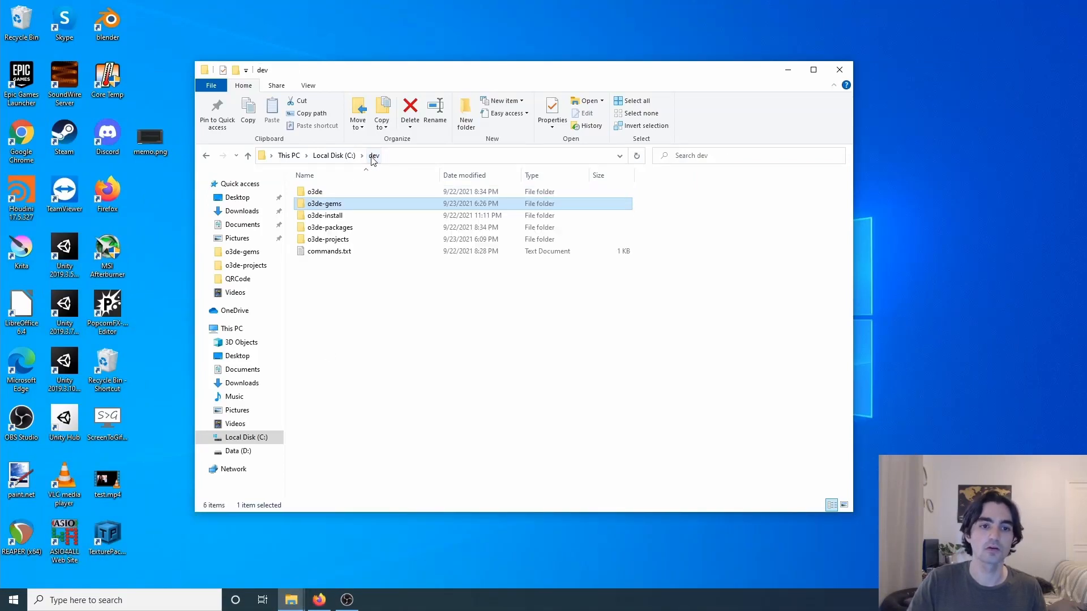
double_click(337, 219)
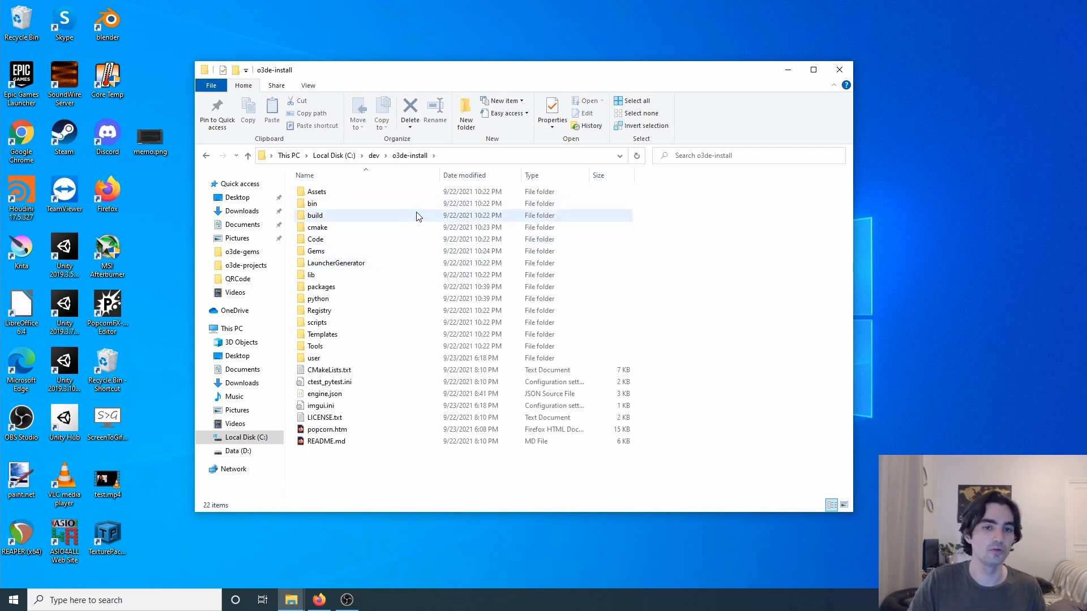
click(517, 157)
text(cmd)
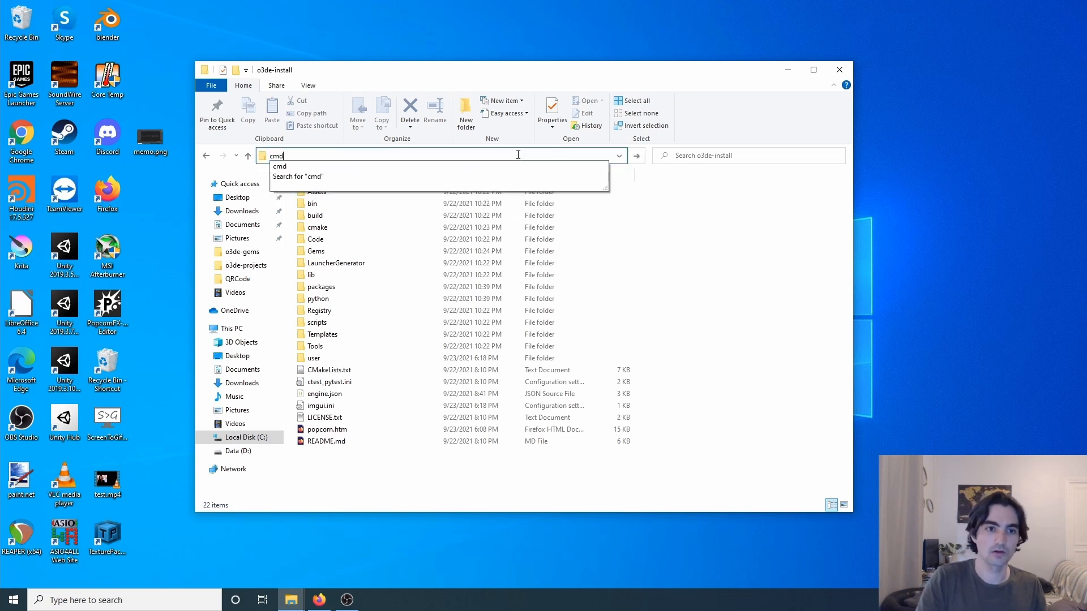
key(Return)
key(ctrl+v)
- Browse to the O3DECon project folder in C:\dev\o3de-projects and copy its full path
drag(445, 70, 664, 48)
click(593, 133)
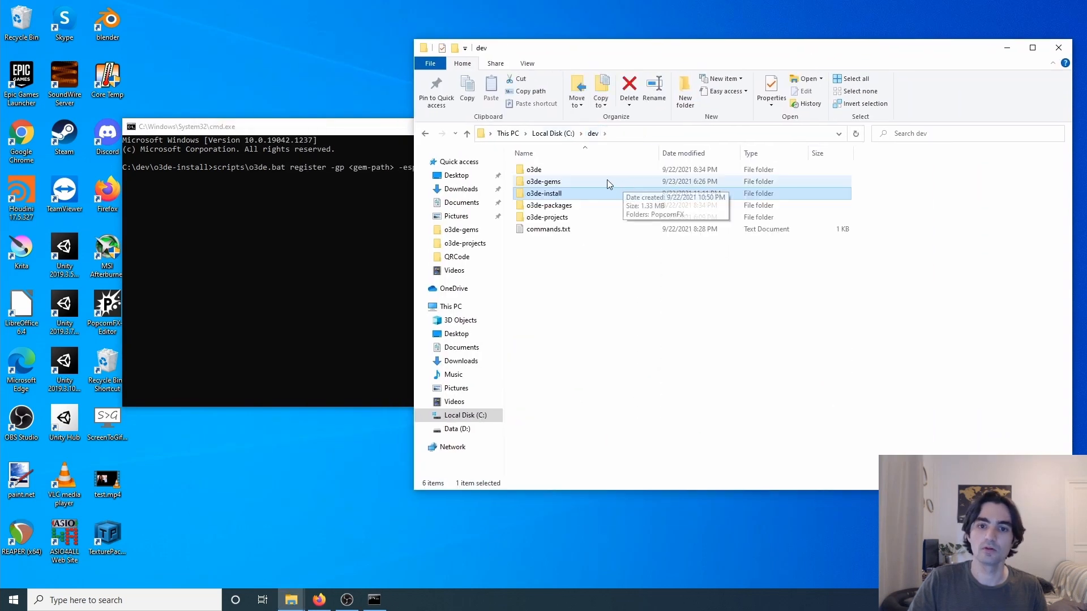
double_click(561, 217)
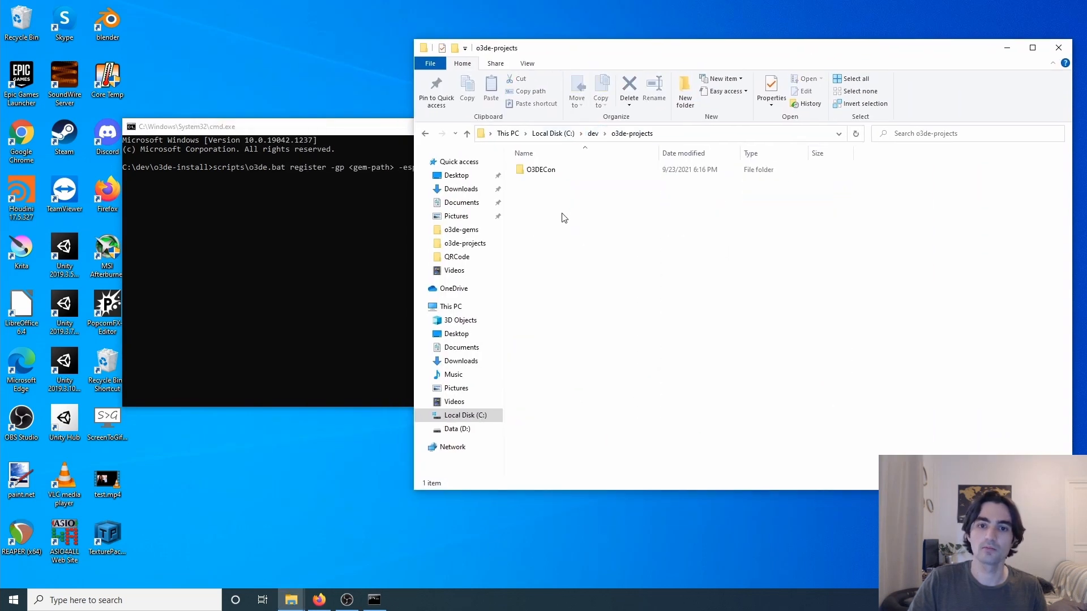
double_click(567, 171)
click(744, 134)
key(ctrl+c)
- Replace the <project-path> placeholder in the registration command with C:\dev\o3de-projects\O3DECon
click(299, 224)
click(534, 165)
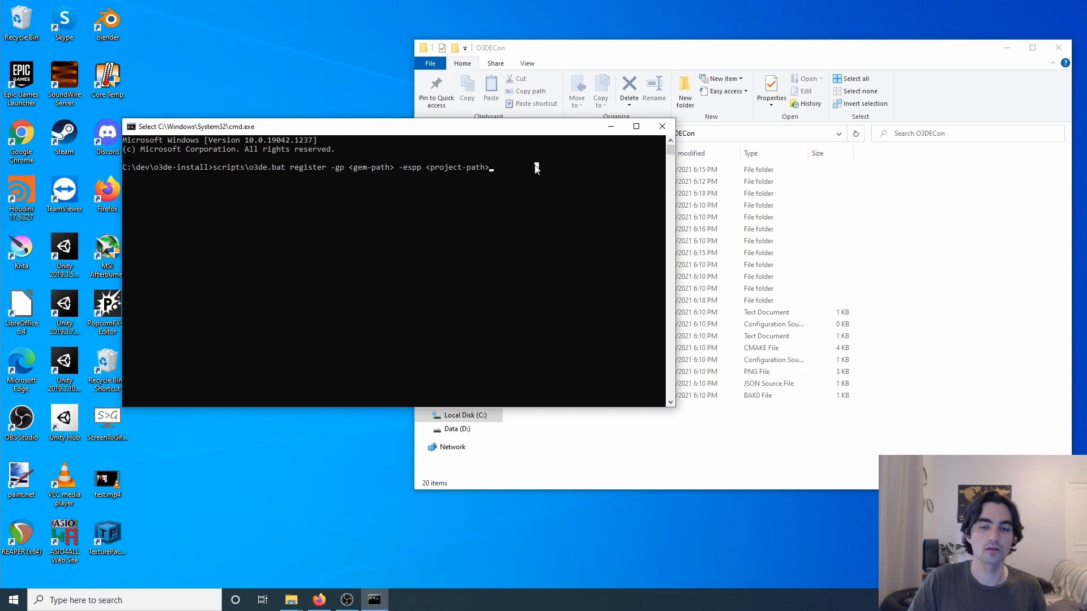
key(BackSpace)
key(BackSpace)
key(BackSpace)
key(BackSpace)
key(BackSpace)
key(BackSpace)
key(BackSpace)
key(BackSpace)
key(BackSpace)
key(BackSpace)
key(BackSpace)
key(BackSpace)
key(BackSpace)
key(BackSpace)
key(ctrl+v)
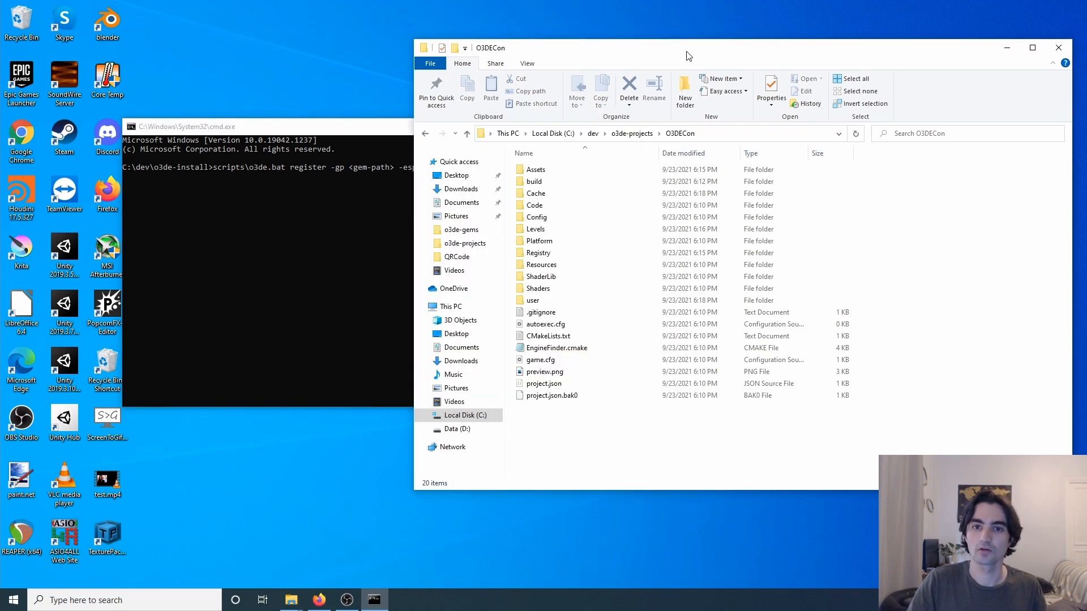
- Browse to the PopcornFX folder in C:\dev\o3de-gems and copy its full path
click(687, 53)
click(601, 134)
double_click(552, 182)
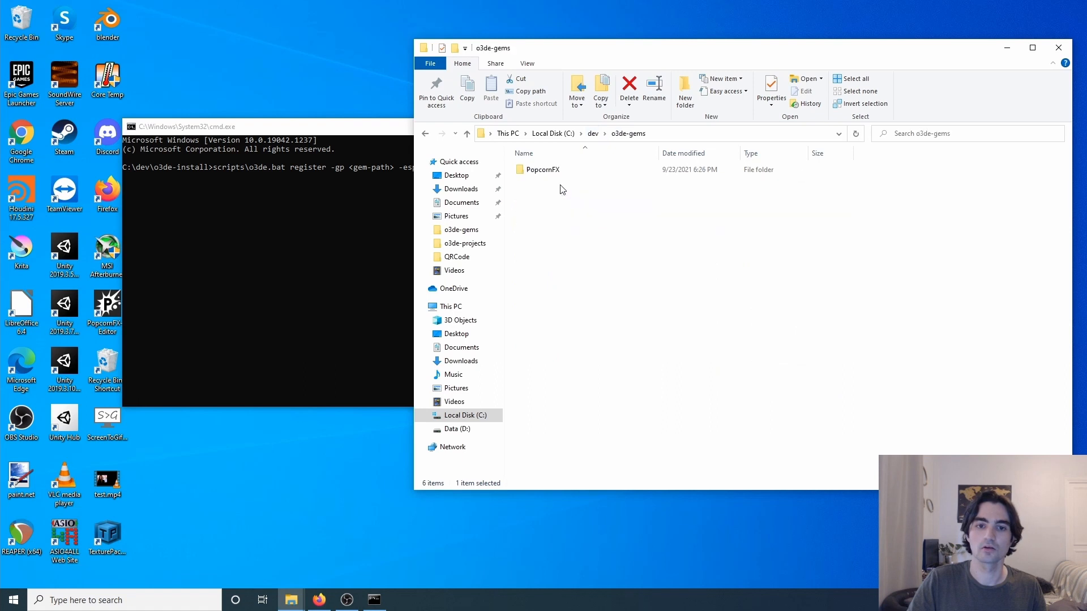
double_click(566, 170)
click(758, 133)
key(ctrl+c)
- Replace the <gem-path> placeholder with C:\dev\o3de-gems\PopcornFX and run the registration command
click(380, 129)
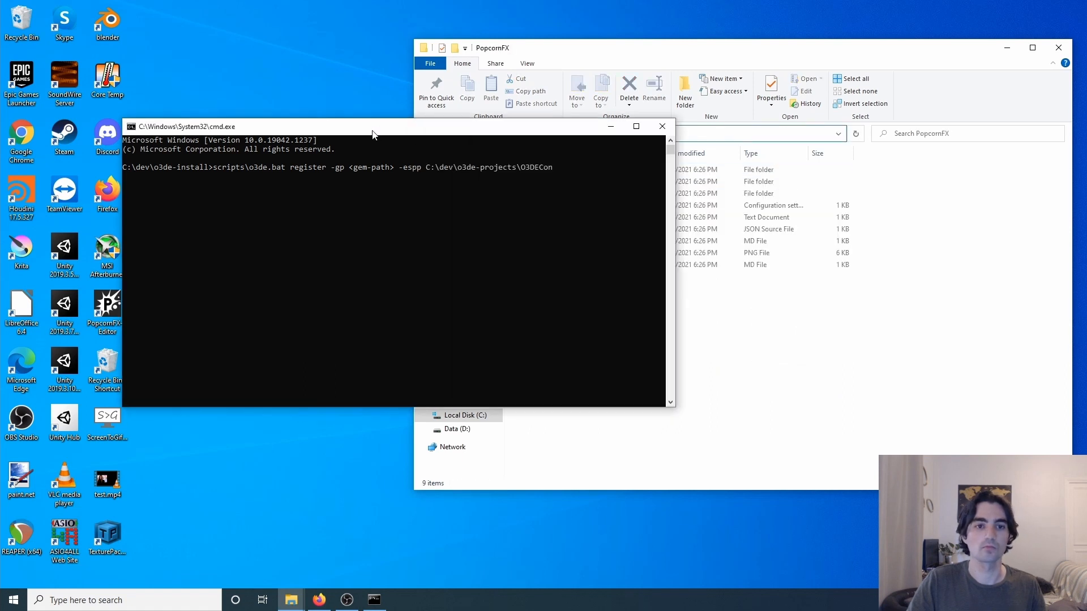
key(Delete)
key(Delete)
key(Delete)
key(Delete)
key(Delete)
key(Delete)
key(Delete)
key(Delete)
key(Delete)
key(ctrl+v)
key(Return)
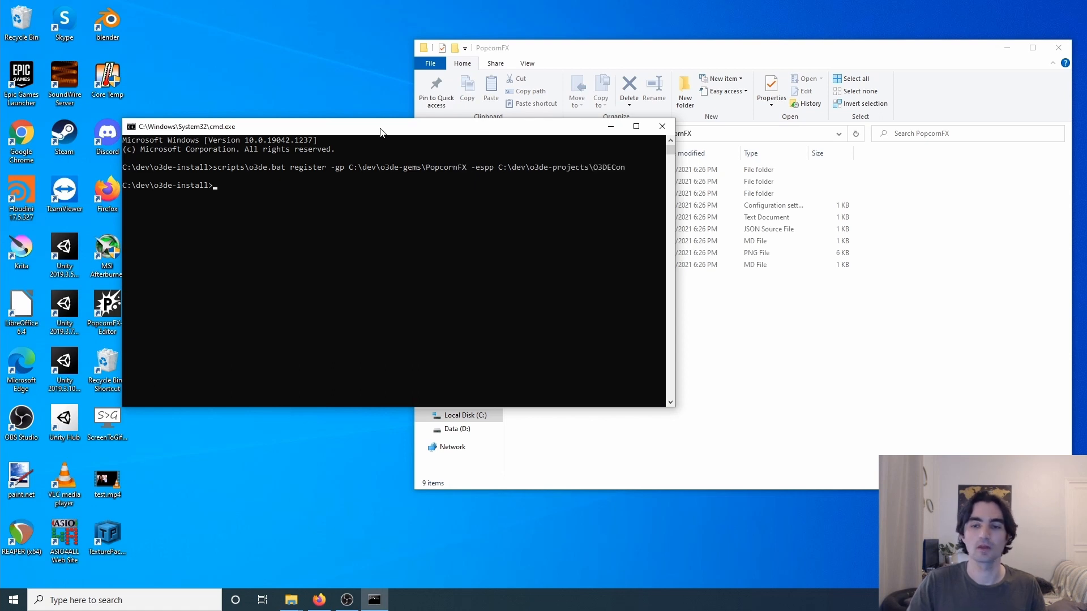
- Browse to the engine's executables folder C:\dev\o3de-install\bin\Windows\profile\Default in File Explorer
click(767, 341)
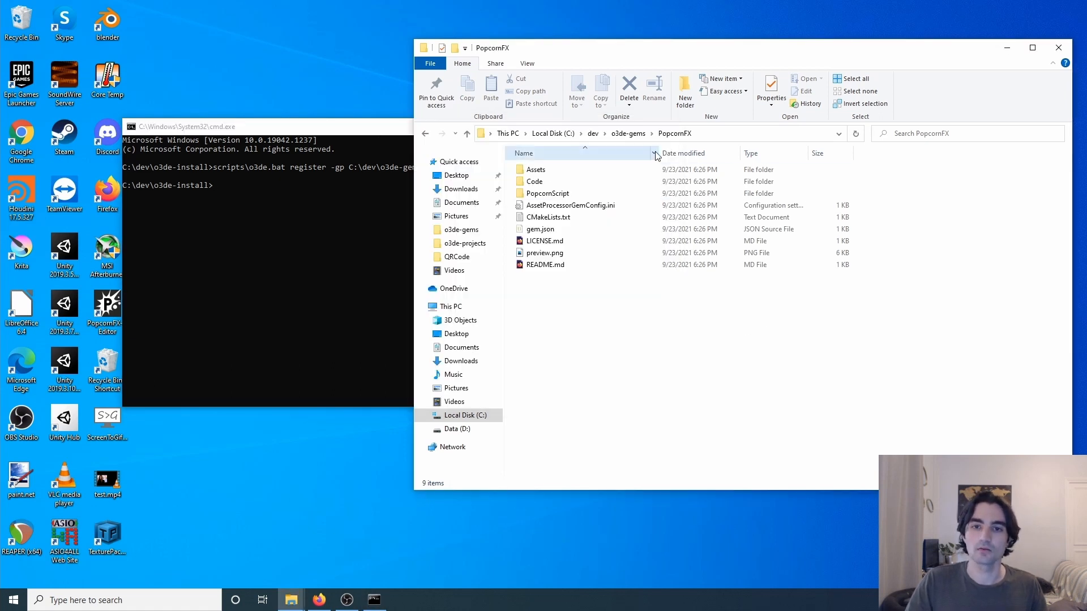
click(592, 133)
click(540, 194)
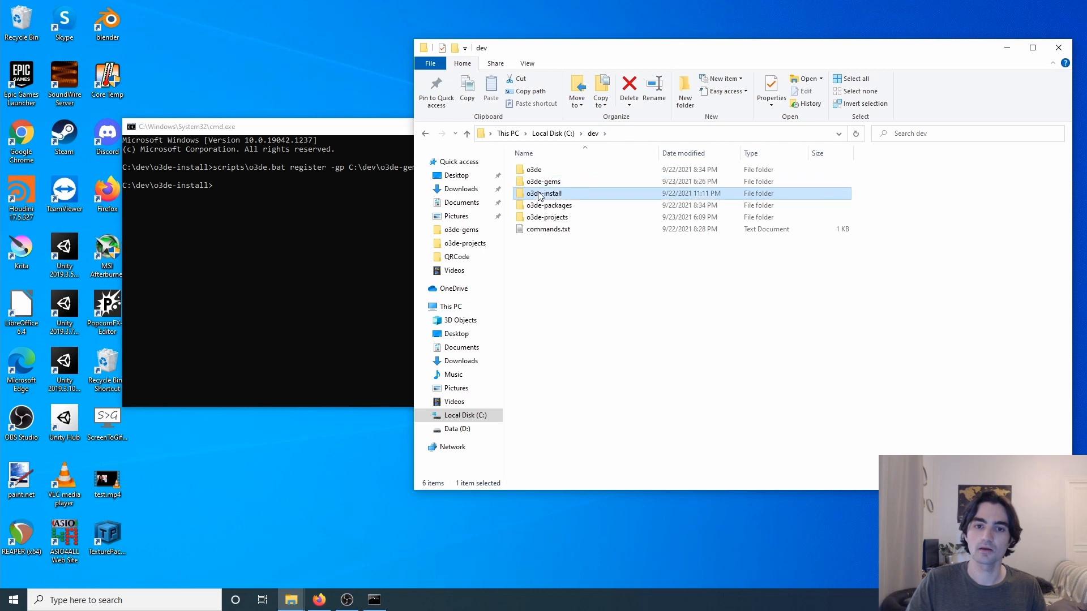
double_click(539, 195)
double_click(538, 170)
click(628, 133)
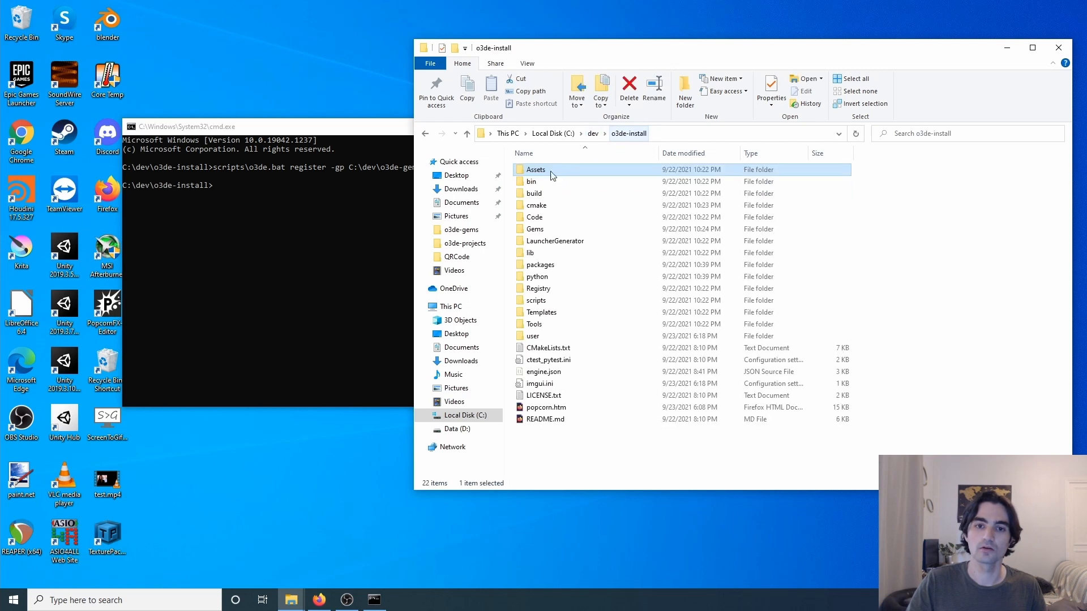
double_click(532, 182)
double_click(538, 169)
double_click(538, 172)
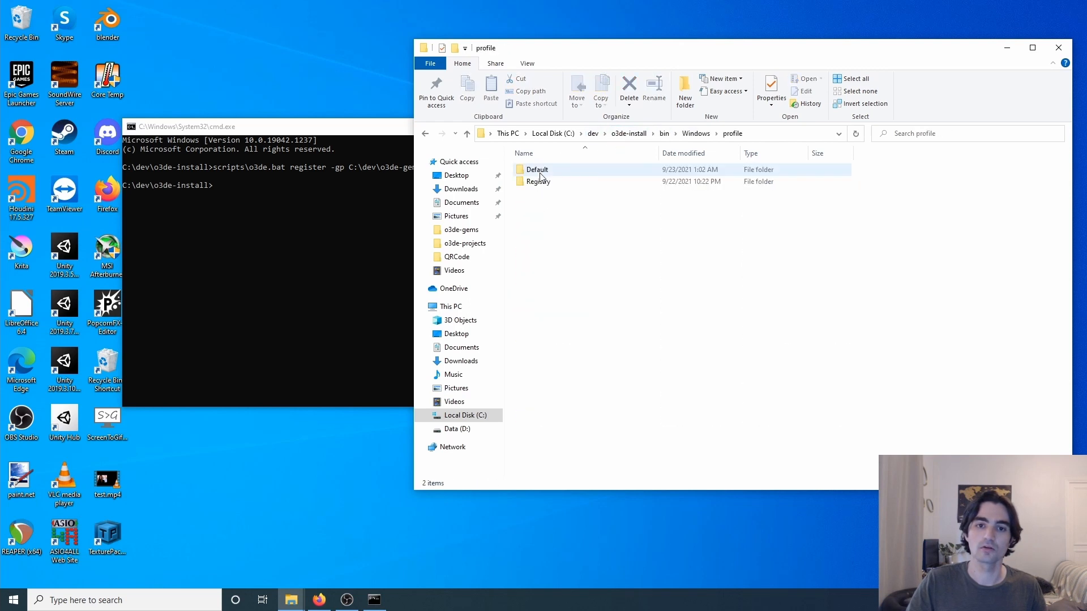
double_click(568, 172)
- Find Editor.exe in the Default folder and launch it to bring up the O3DE Project Manager
scroll(552, 415, down, 6)
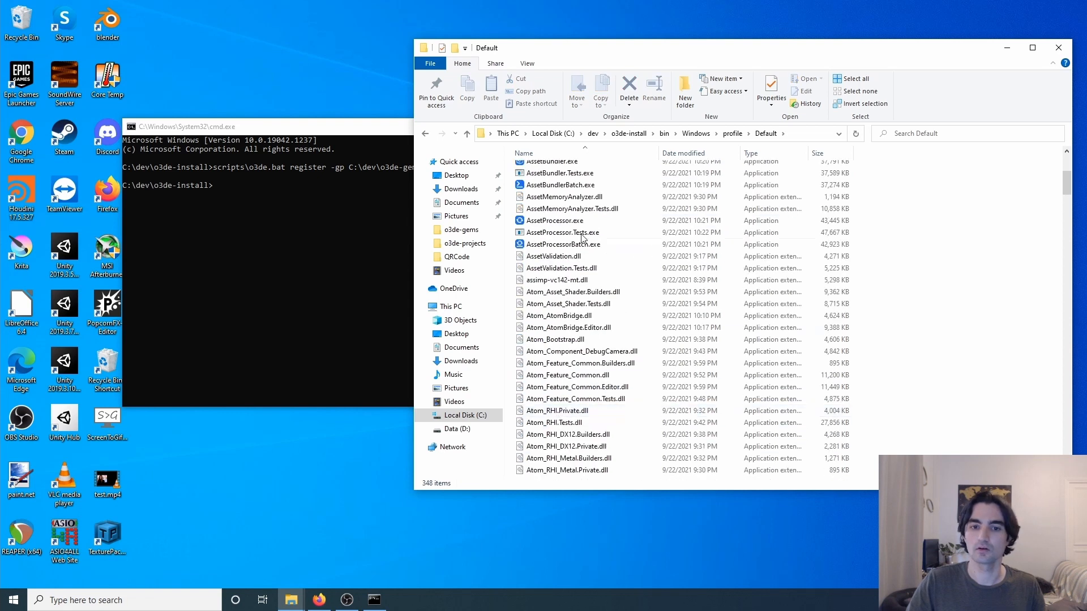
click(586, 221)
key(e)
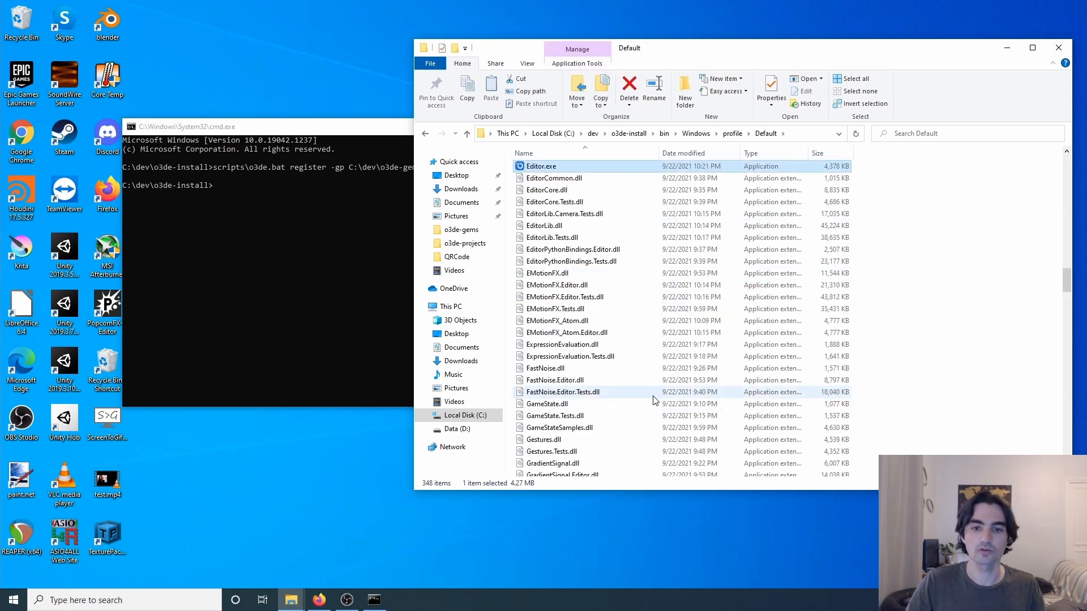
double_click(563, 169)
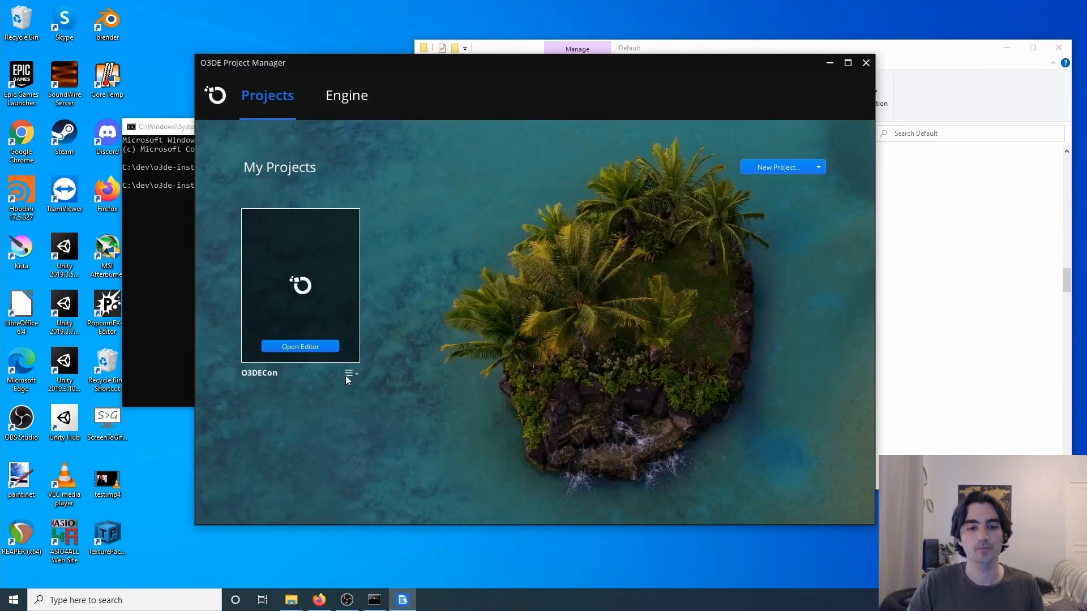
- Enable the PopcornFX gem in the O3DECon project's gem settings, save, and acknowledge the rebuild notice
click(348, 374)
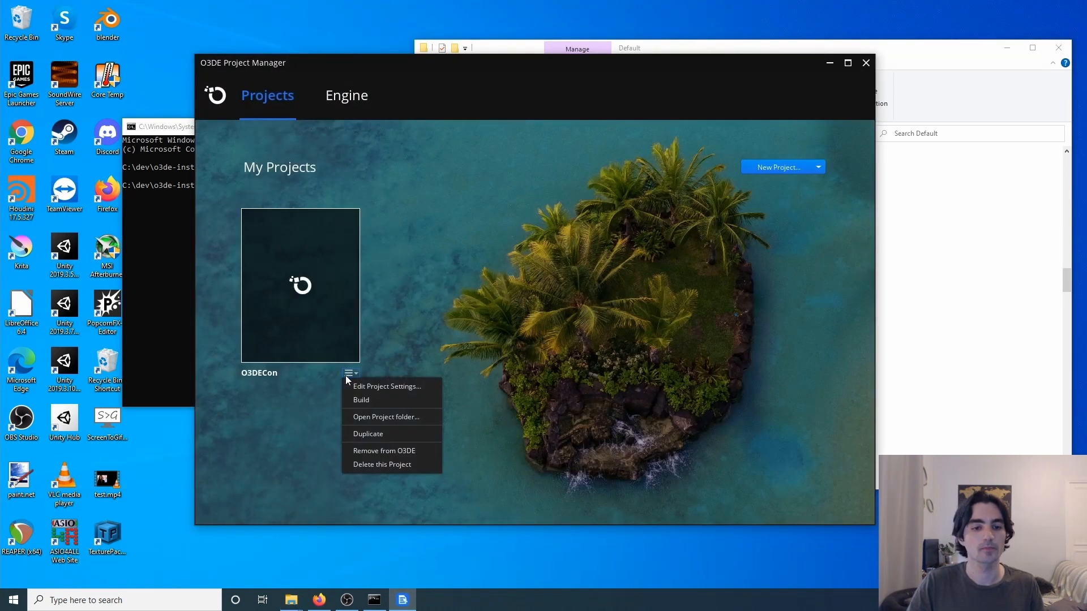
click(359, 383)
click(815, 135)
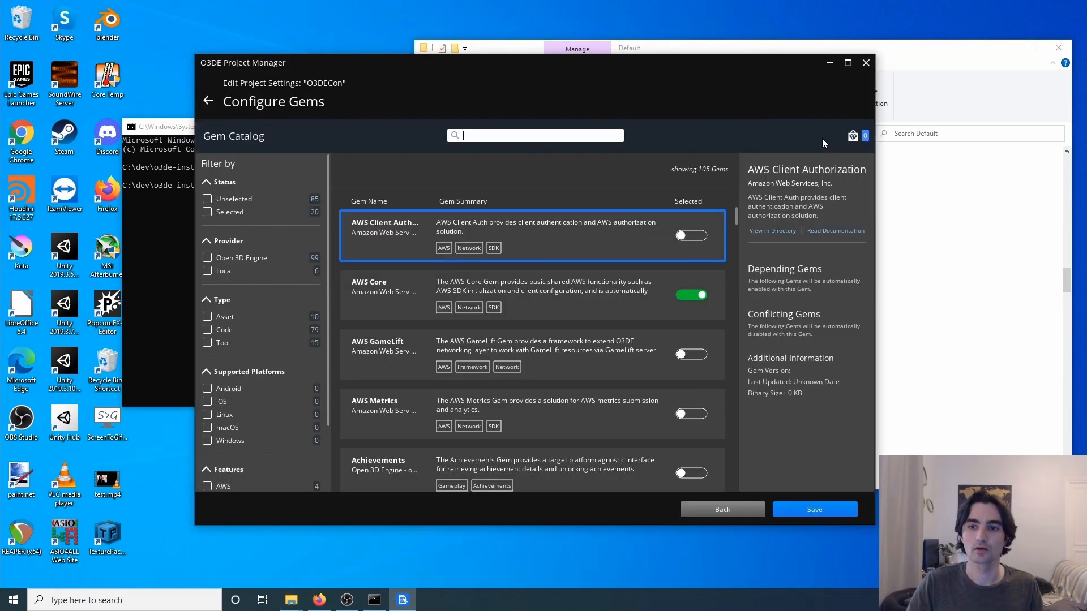
text(pop)
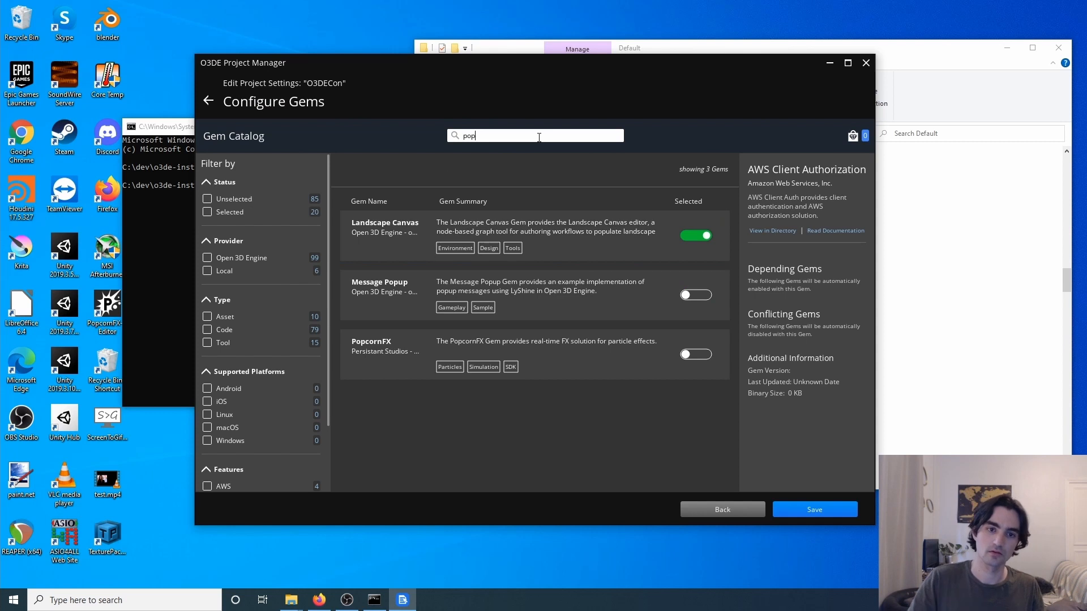
click(696, 354)
click(819, 507)
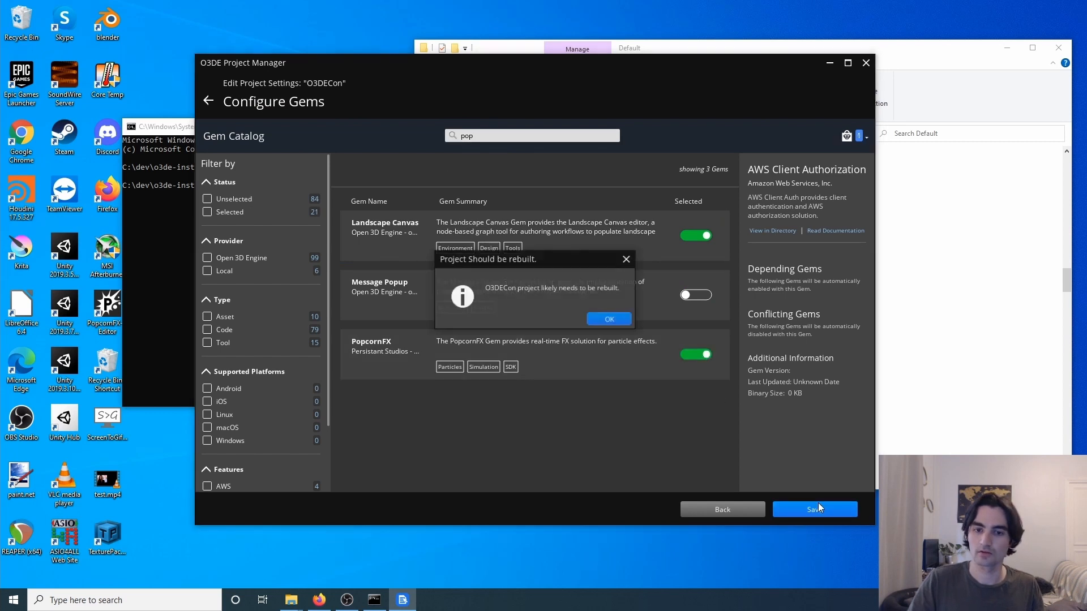
click(623, 320)
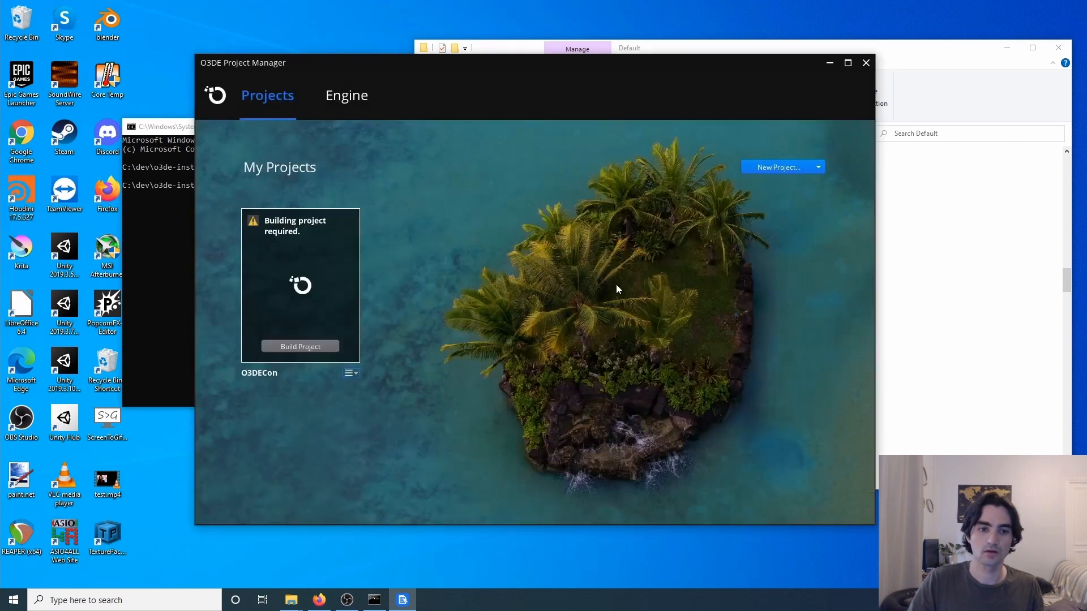
- Start building the O3DECon project from the Project Manager
click(294, 348)
click(552, 321)
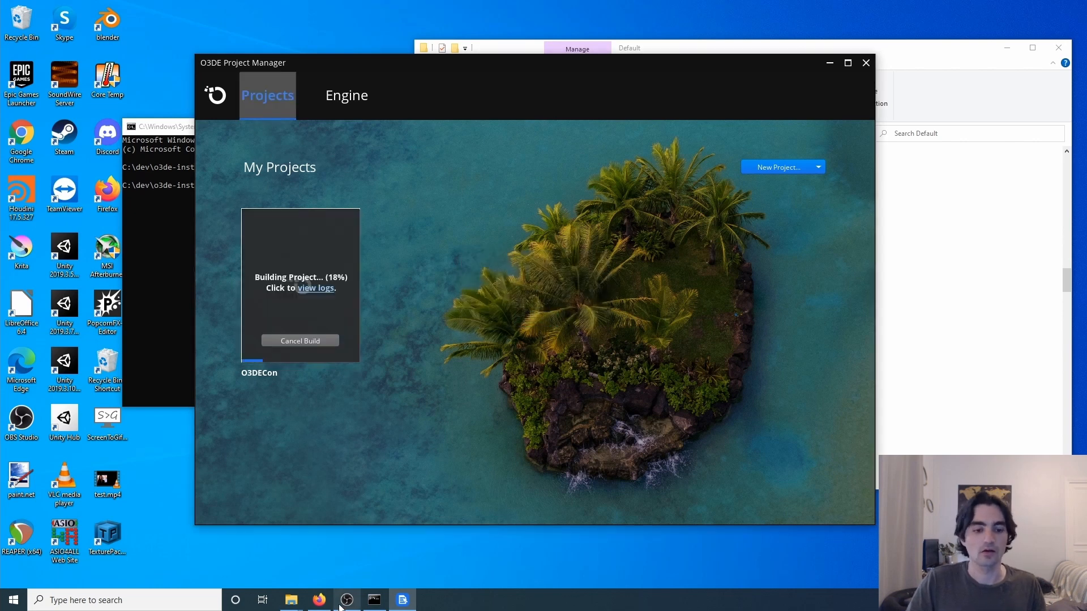
- Switch to the PopcornFX gem installation page in Firefox and copy the python PatchProject.py command from the Patching O3DE project section
key(alt+Tab)
scroll(453, 391, down, 7)
scroll(498, 388, up, 5)
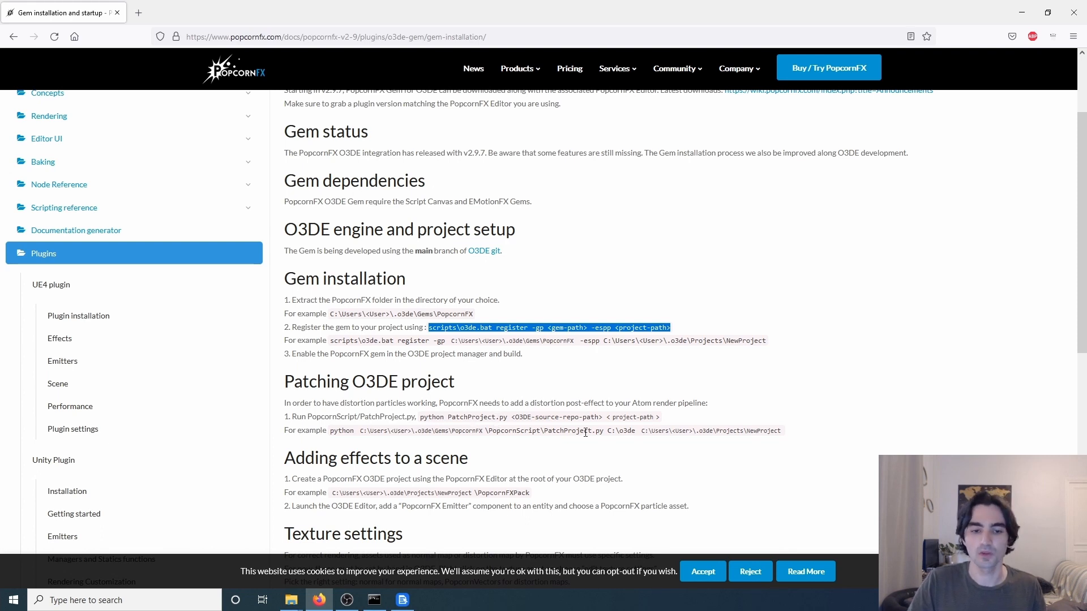
drag(420, 417, 660, 424)
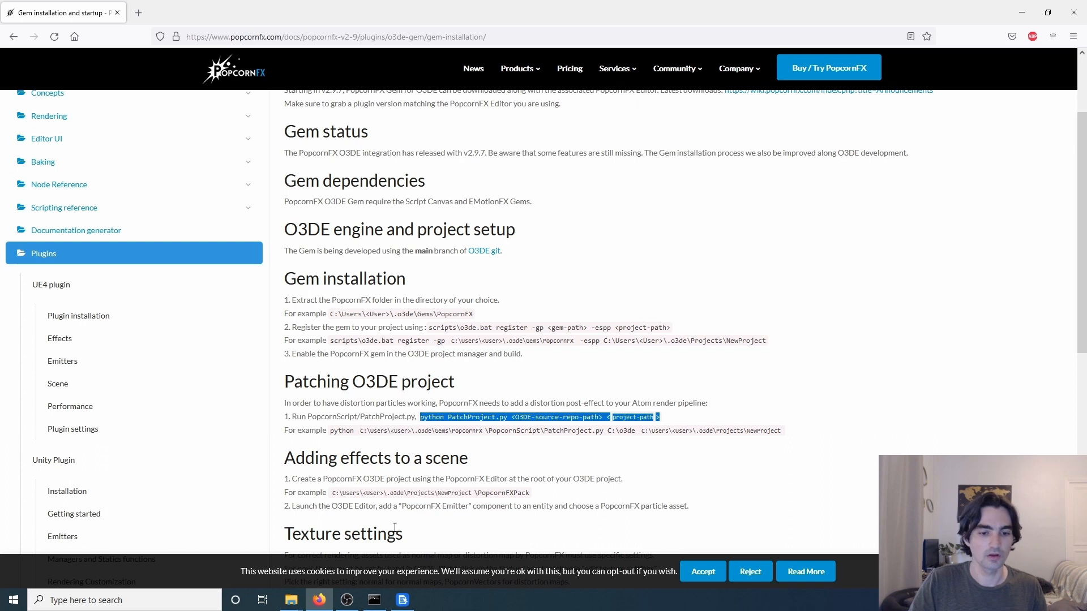
- Browse to the C:\dev\o3de-gems\PopcornFX\PopcornScript folder in File Explorer
click(291, 600)
click(236, 574)
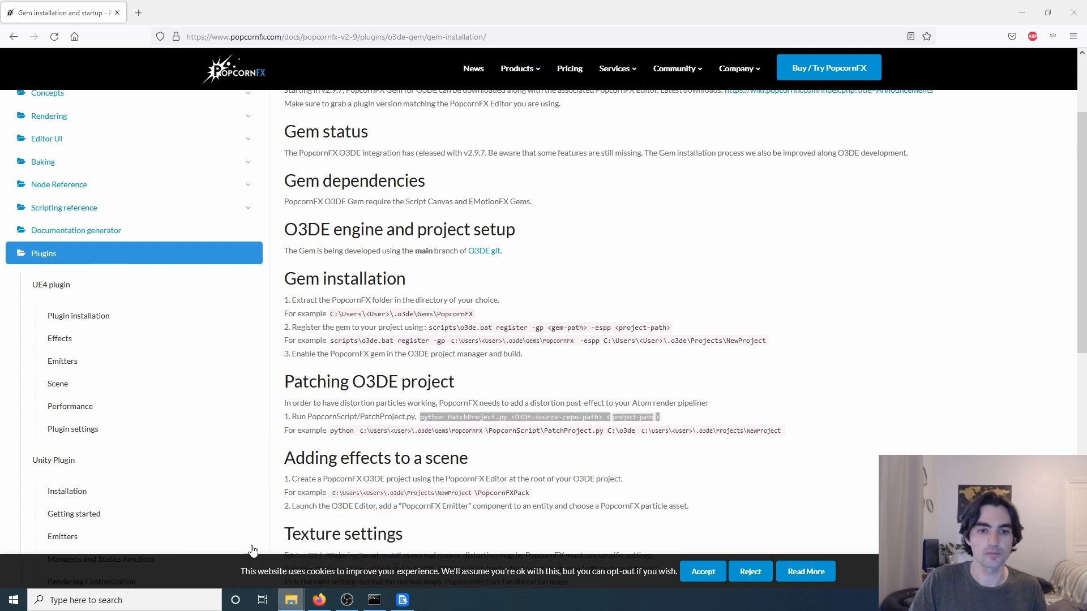
key(alt+Up)
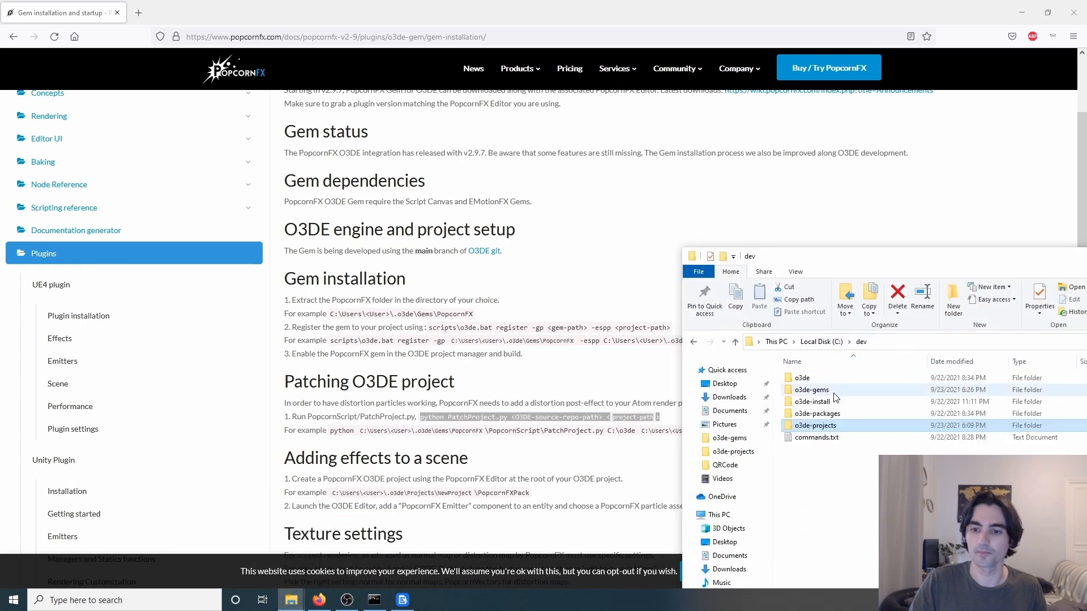
click(829, 392)
double_click(828, 390)
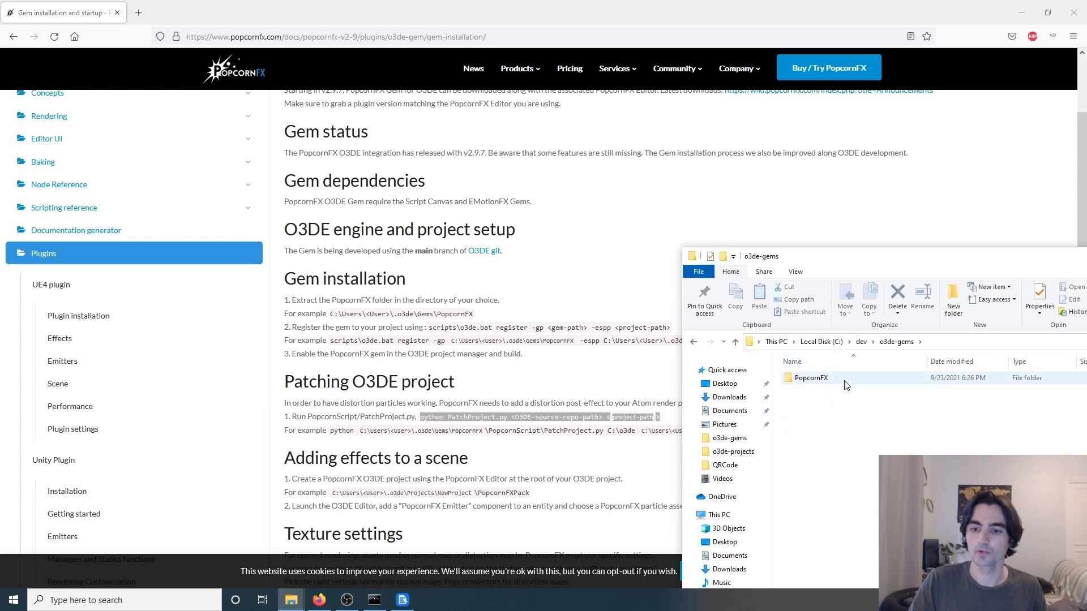
double_click(833, 378)
double_click(817, 403)
- Open a command prompt in the PopcornScript folder and paste the copied PatchProject.py command into it
click(1039, 342)
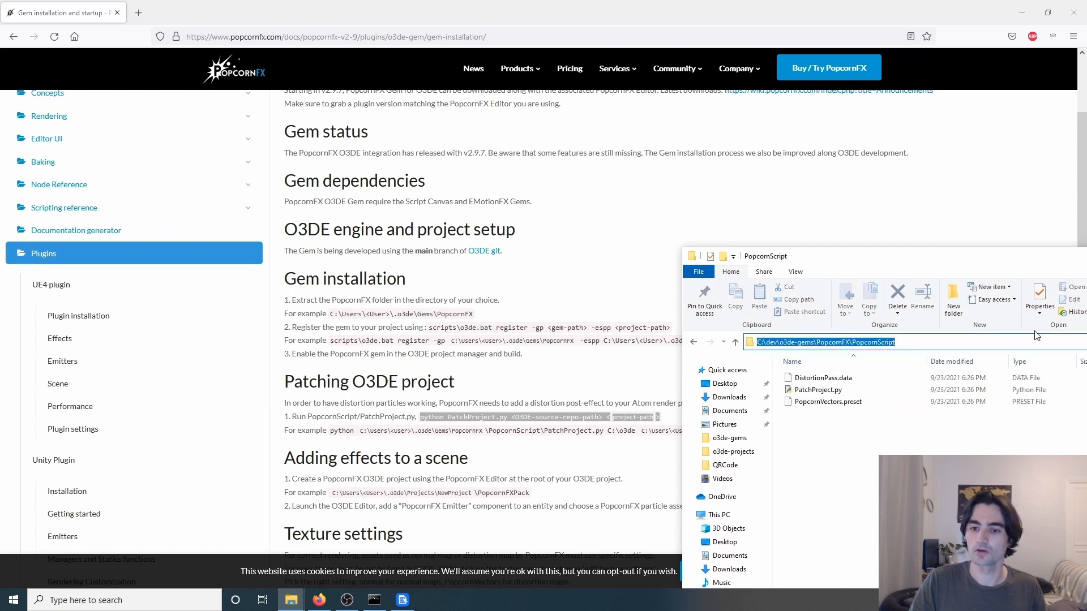
text(cmd)
key(Return)
right_click(613, 264)
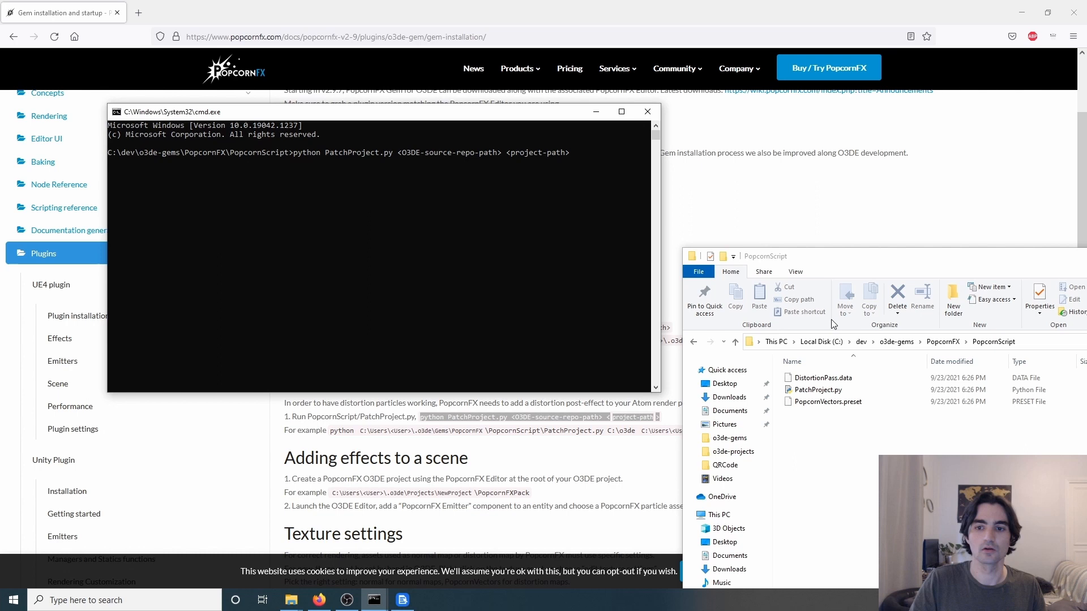
- Get the O3DECon folder's path and substitute C:\dev\o3de-projects\O3DECon for the <project-path> placeholder in the command
click(733, 451)
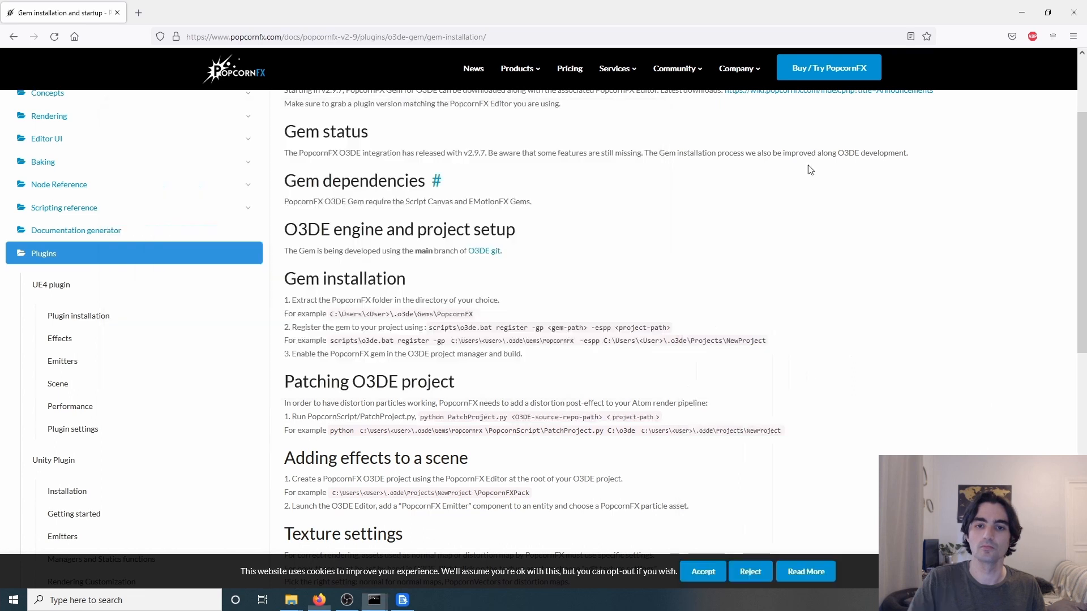
scroll(750, 224, up, 1)
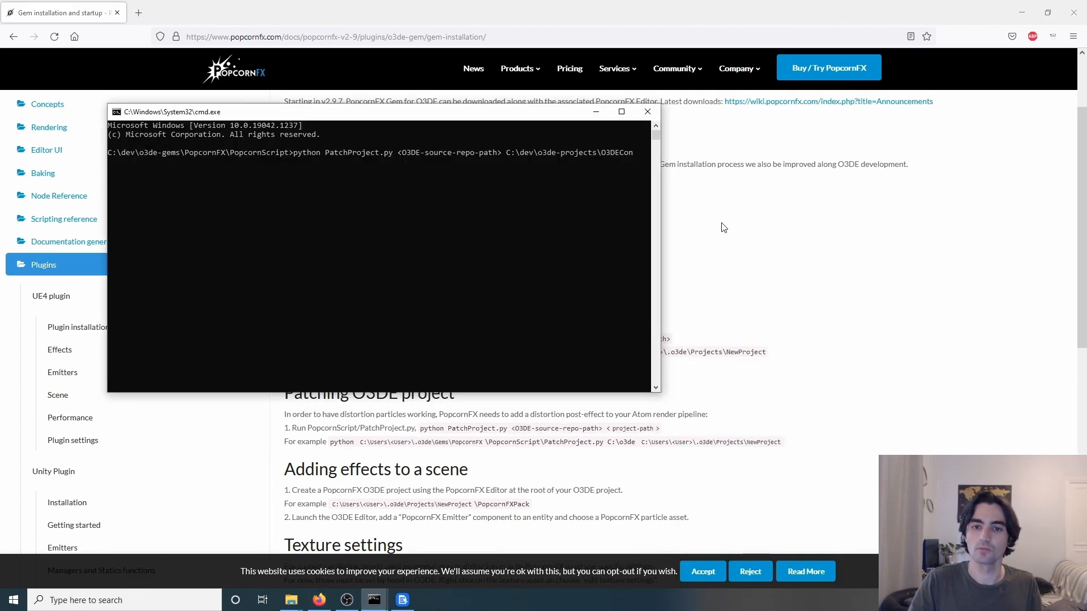
- Browse to the o3de-install folder in File Explorer and copy its path, C:\dev\o3de-install
key(alt+Tab)
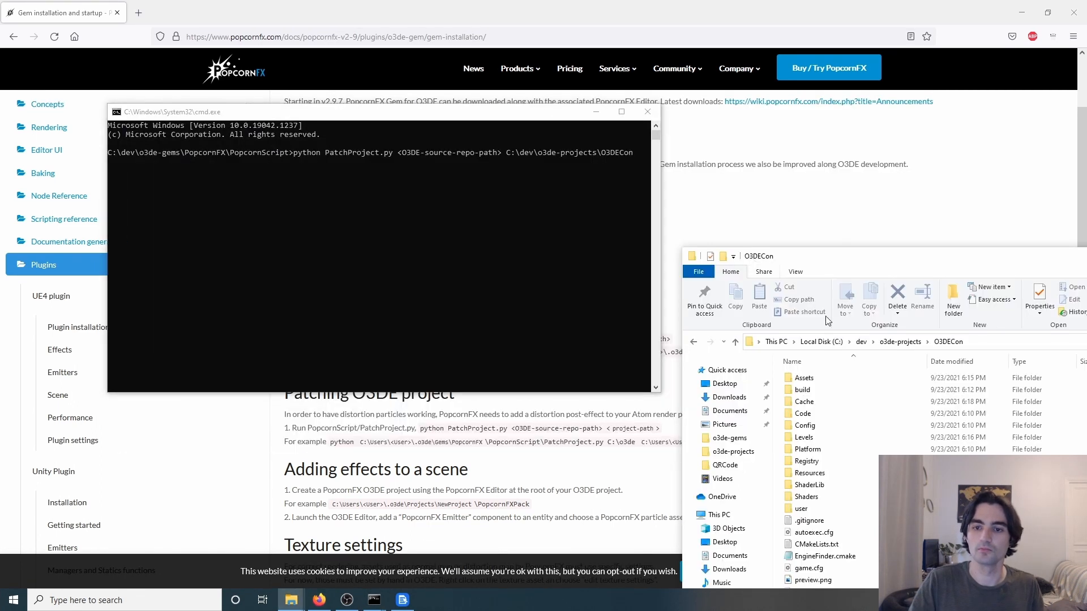
click(861, 342)
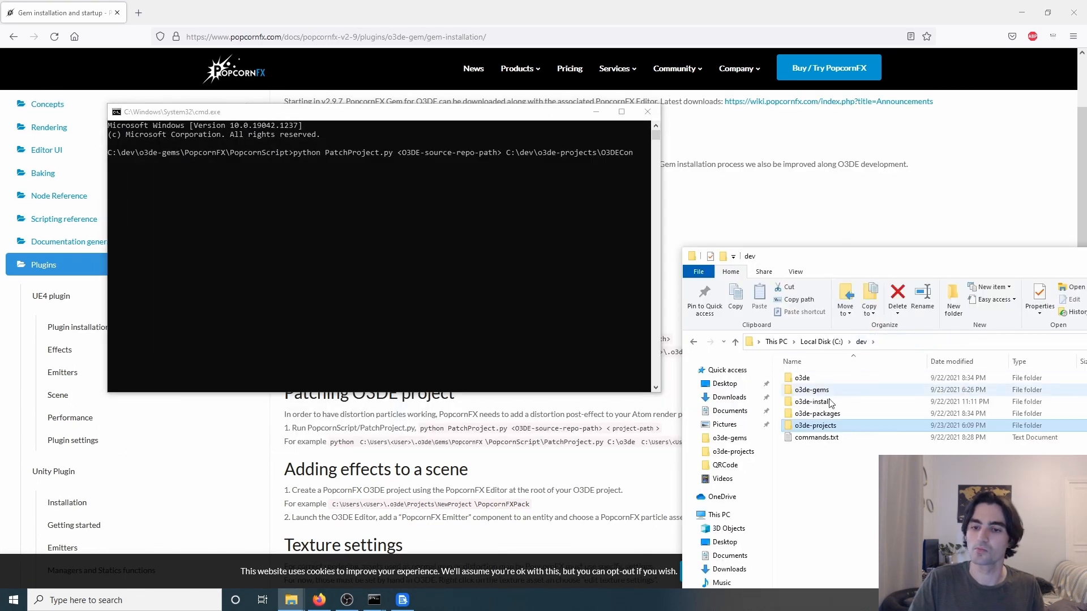
double_click(826, 405)
click(948, 344)
key(ctrl+c)
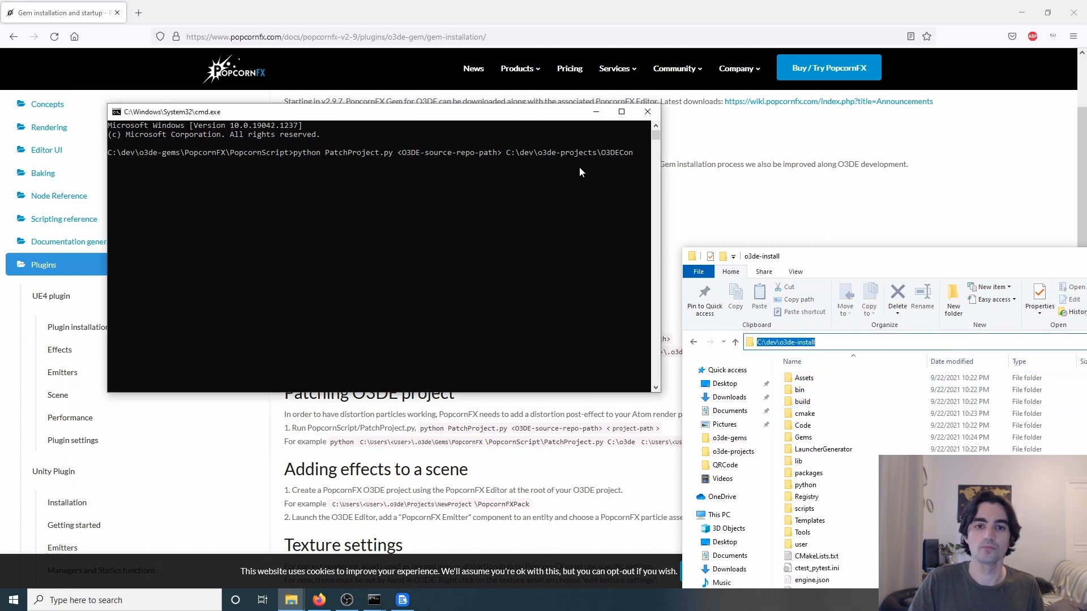
- Replace the <O3DE-source-repo-path> placeholder with C:\dev\o3de-install, run the patch command and close the command prompt
click(579, 167)
key(Delete)
key(Delete)
key(Delete)
key(Delete)
key(Delete)
key(Delete)
key(Delete)
key(Delete)
key(Delete)
key(Delete)
key(Delete)
key(Delete)
key(Delete)
key(Delete)
key(Delete)
key(Delete)
key(Delete)
key(Delete)
key(Delete)
key(Delete)
key(Delete)
key(Delete)
key(ctrl+v)
key(Return)
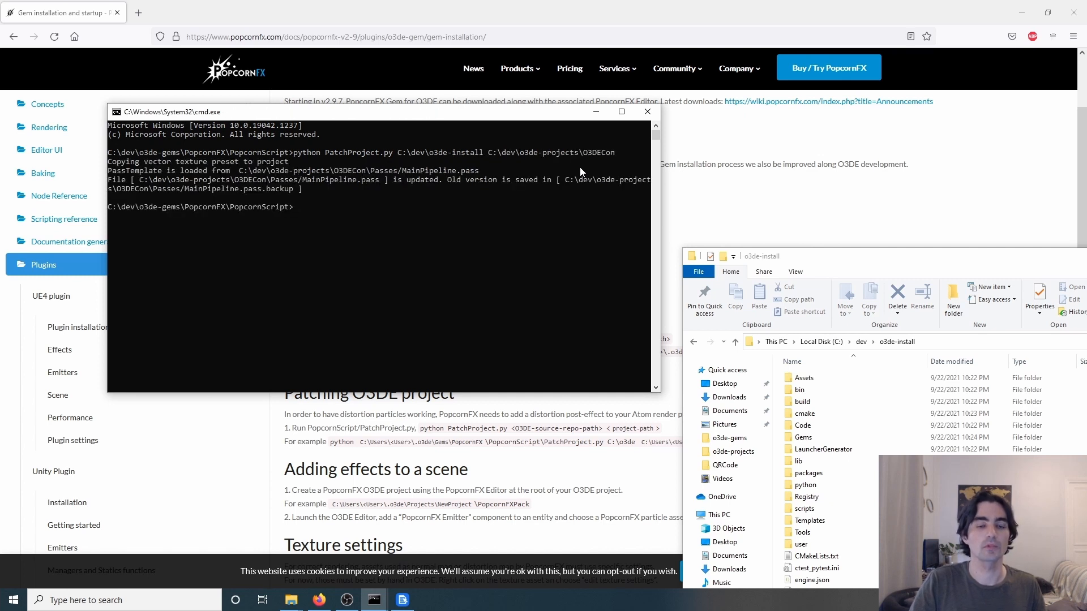
click(647, 112)
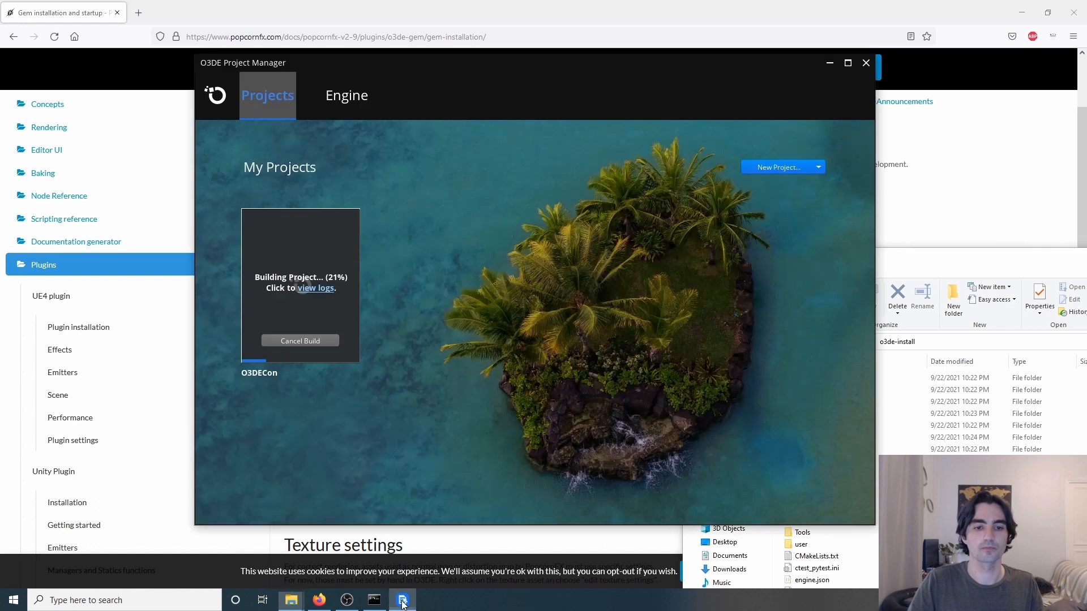
- Open the built O3DECon project in the O3DE Editor from the Project Manager and load Level00.prefab
click(402, 600)
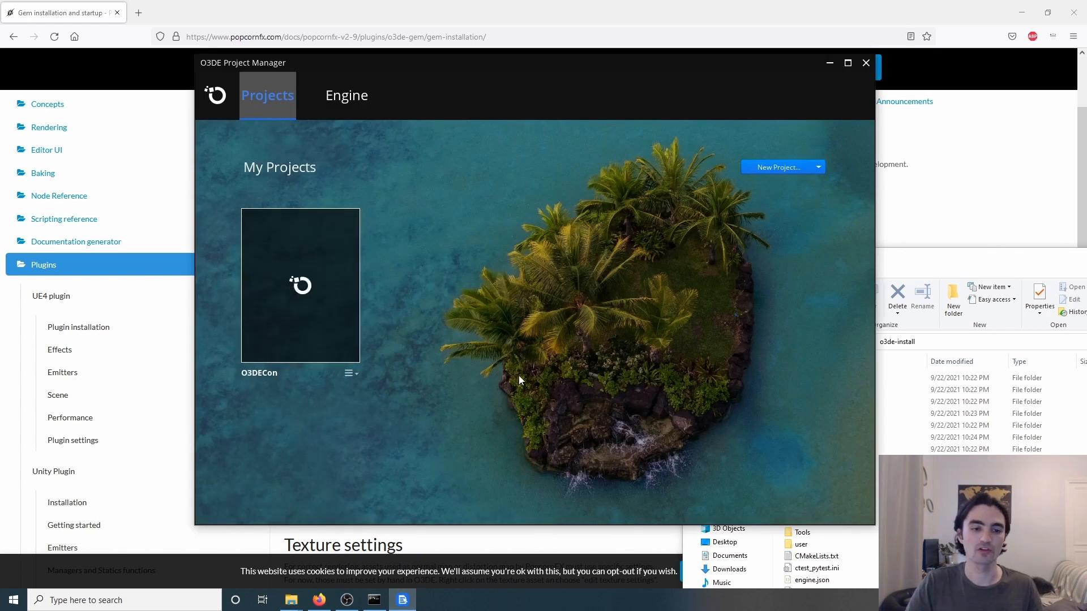
click(312, 347)
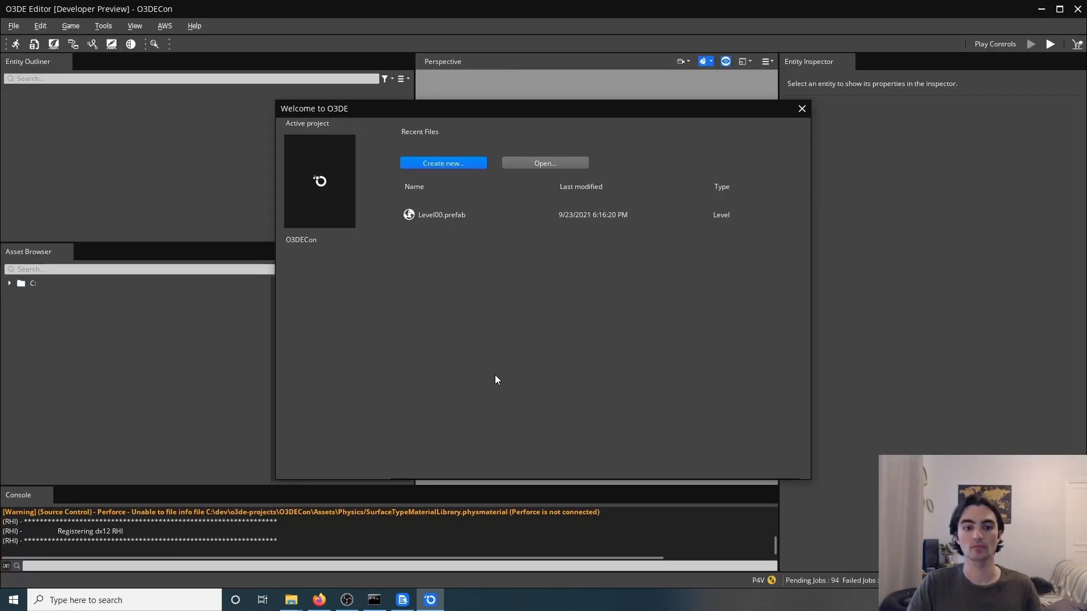
click(433, 214)
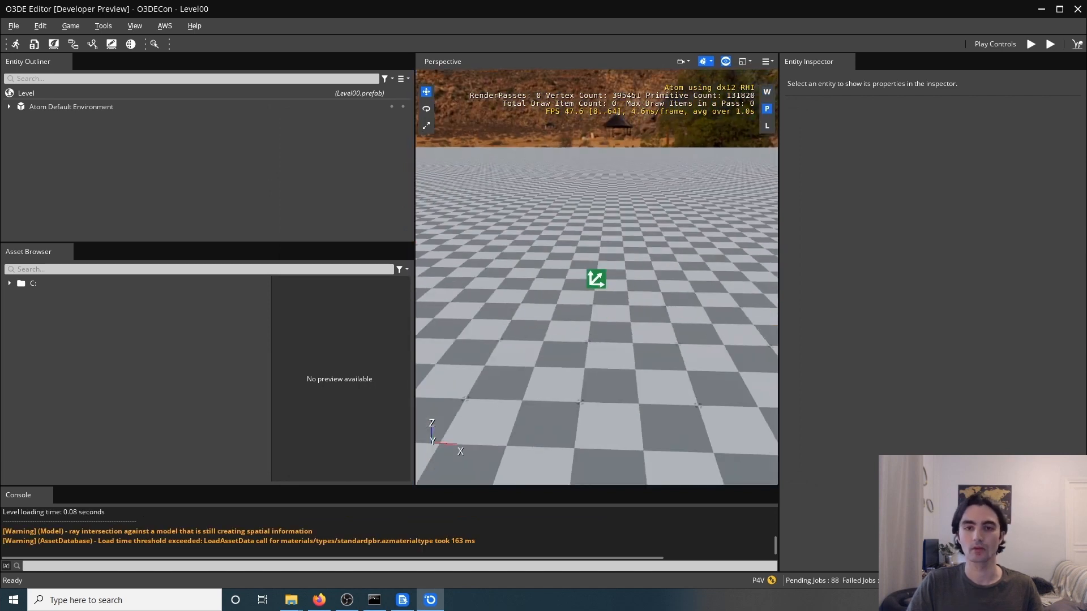
- Create a new entity at the level's root and rename it Pop
click(9, 107)
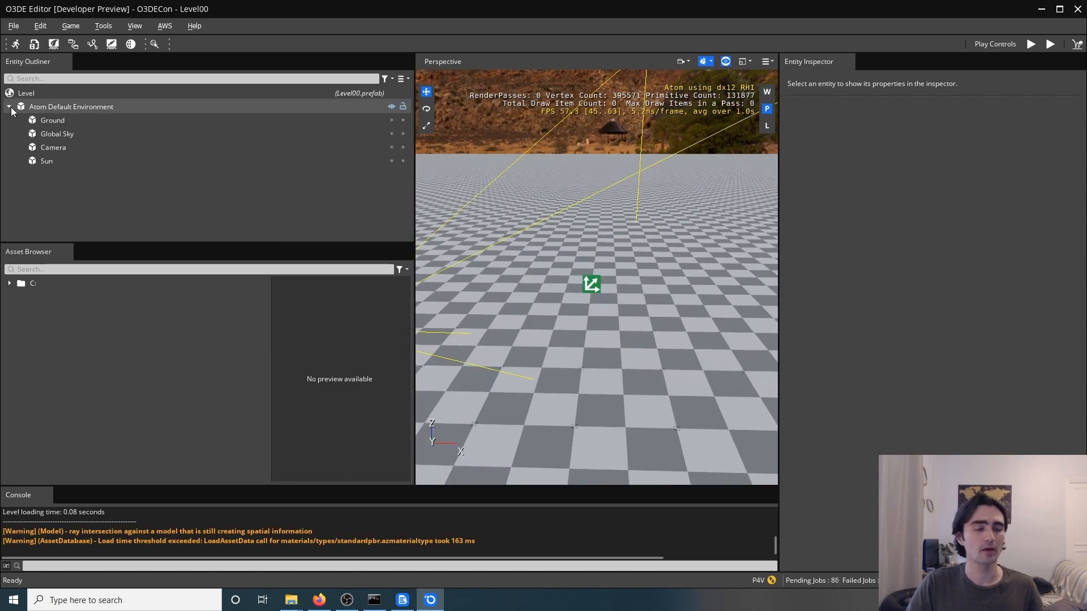
right_click(47, 183)
click(100, 189)
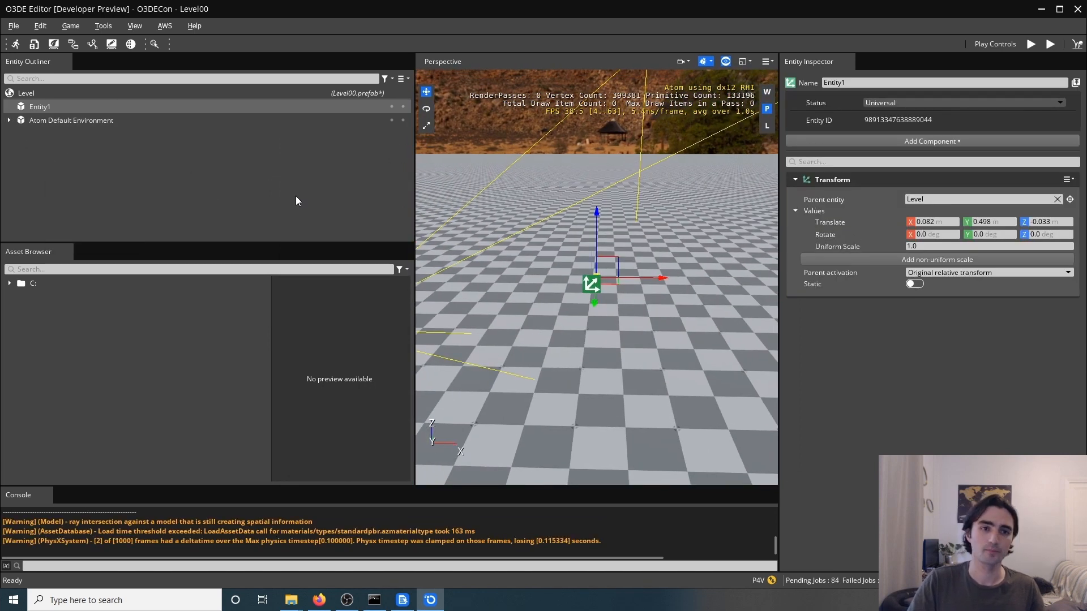
double_click(87, 104)
text(Pop)
key(Return)
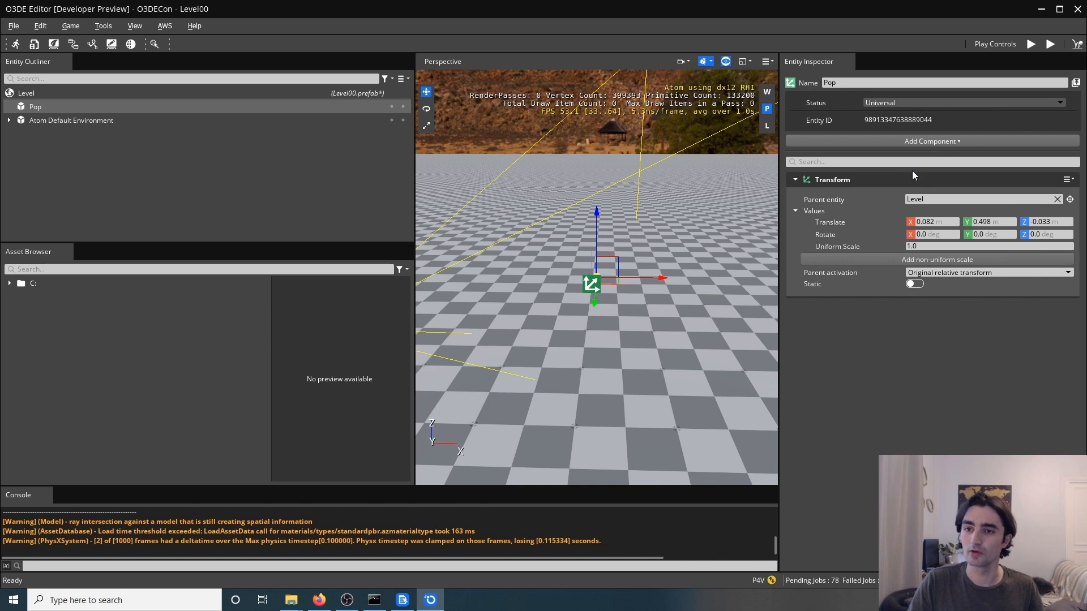
- Add a PopcornFX Emitter component to the Pop entity and check its particle system picker for available assets
click(919, 142)
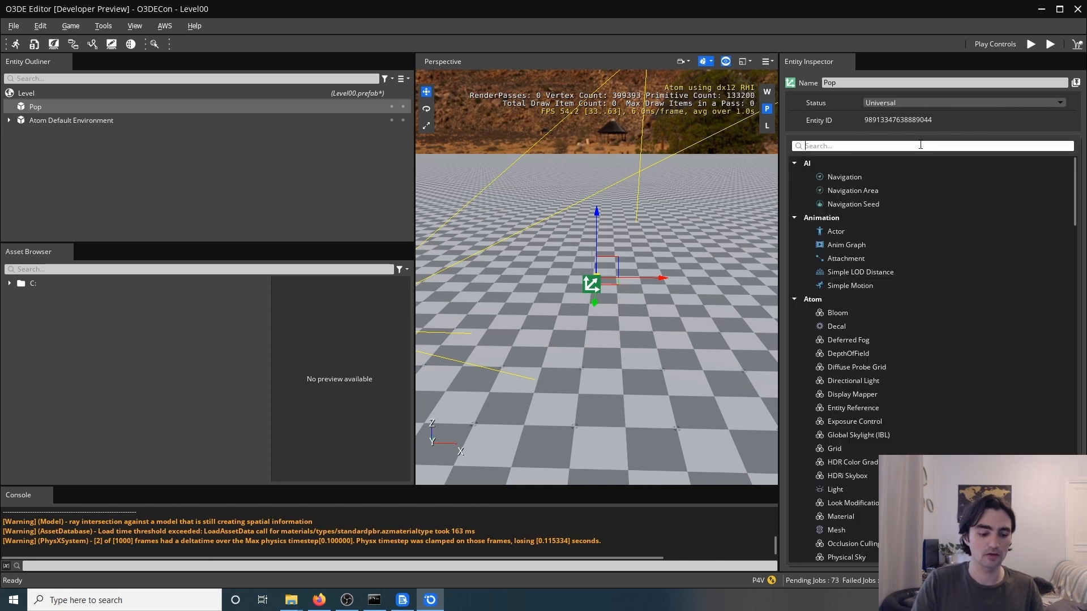
text(popc)
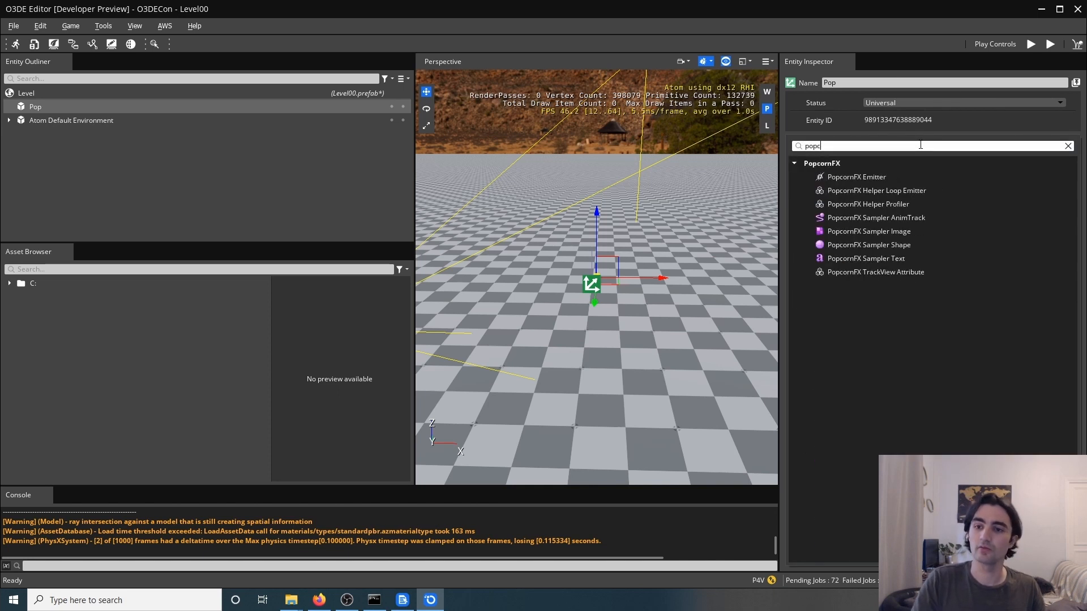
key(Down)
key(Return)
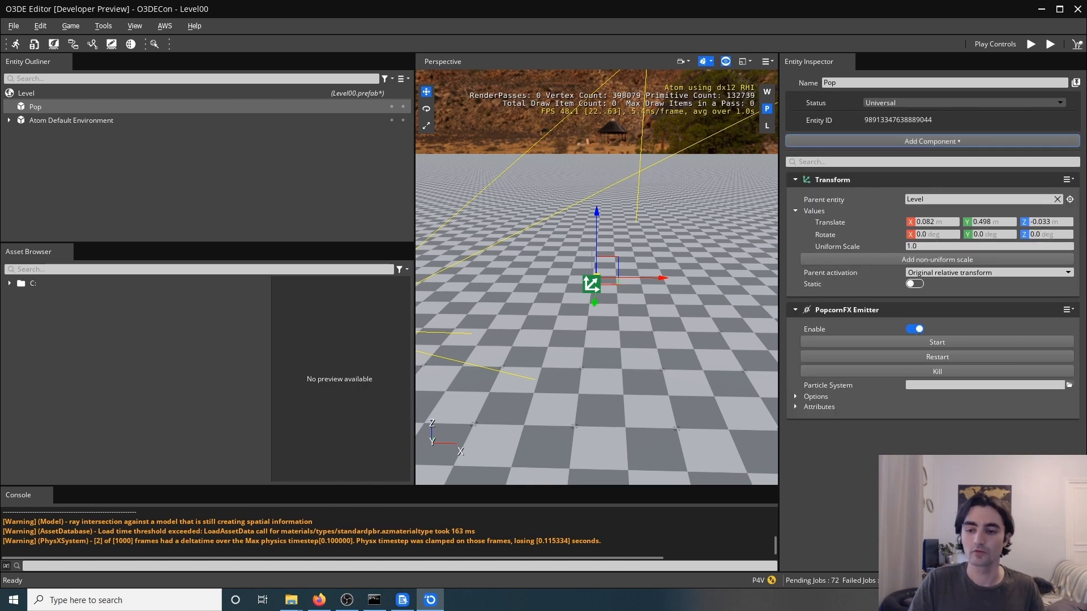
click(1070, 386)
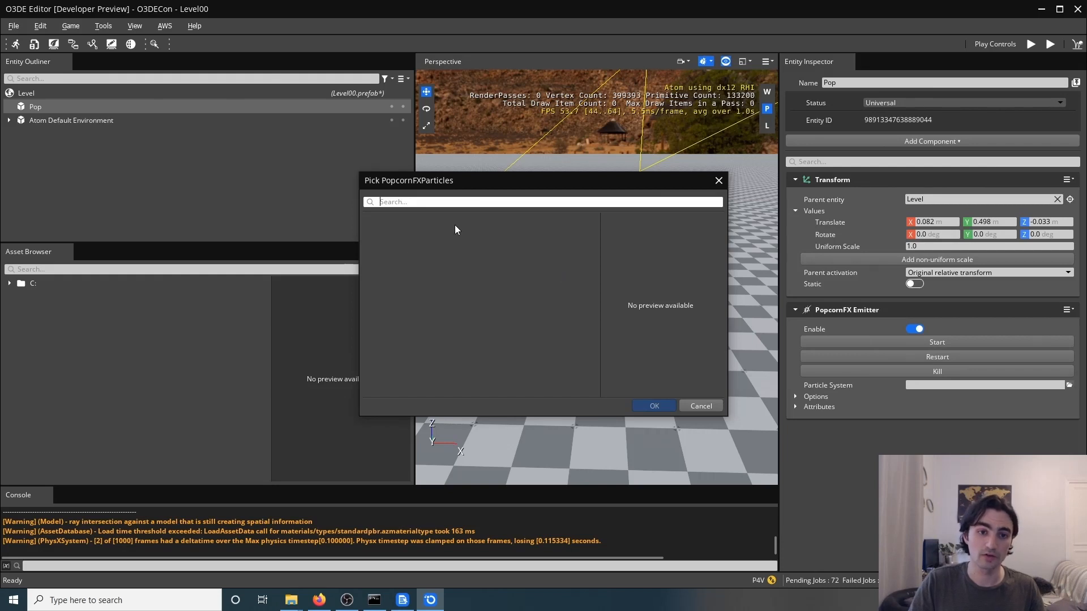
click(719, 181)
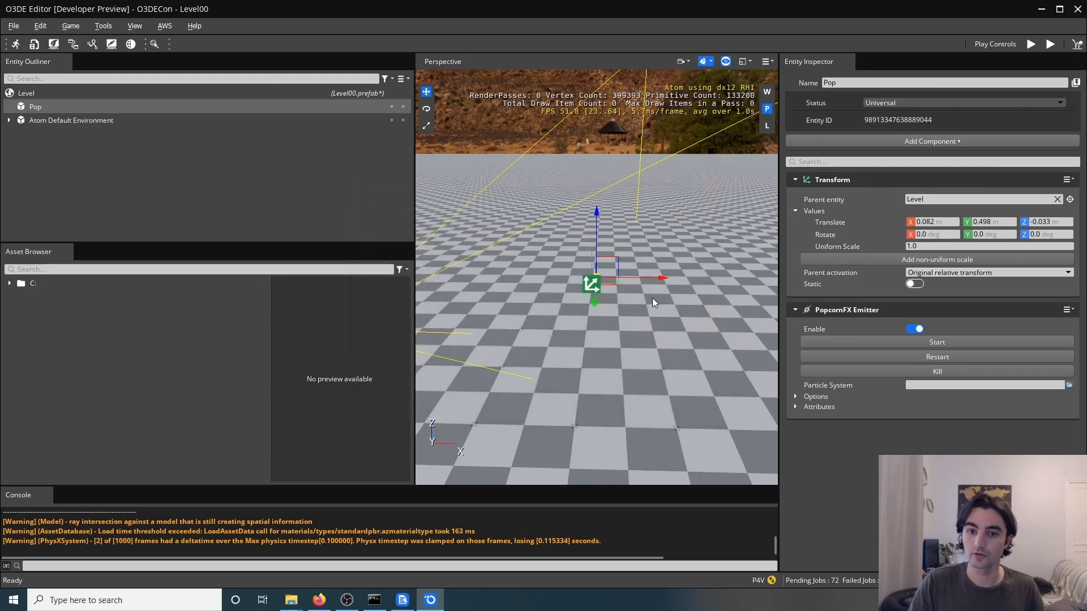
- Find PopcornFX-2.10.2 Editor with the Windows search and launch it
click(14, 600)
text(pop)
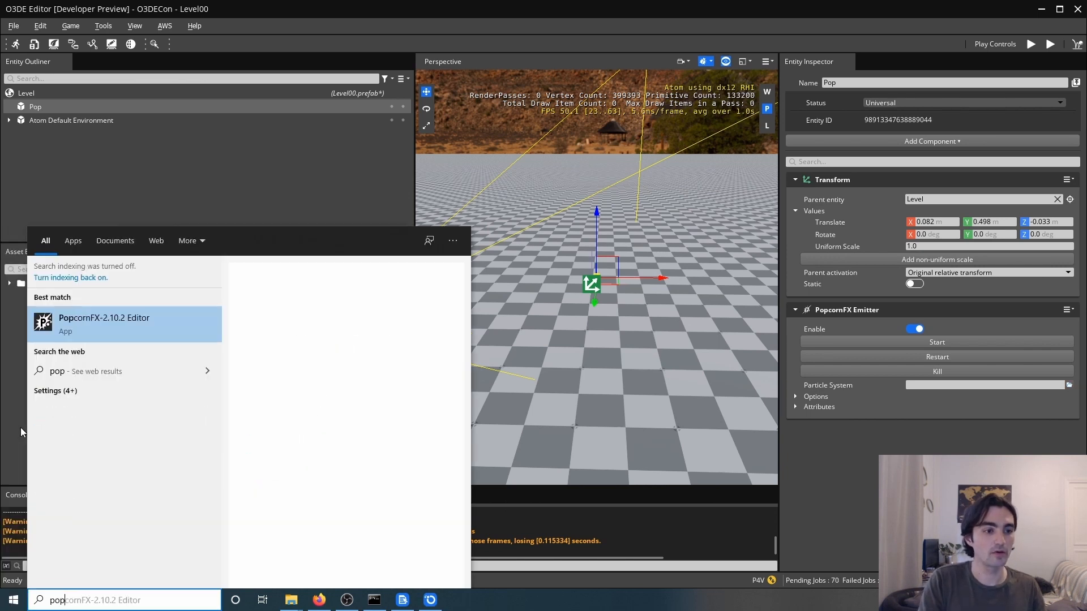
key(Return)
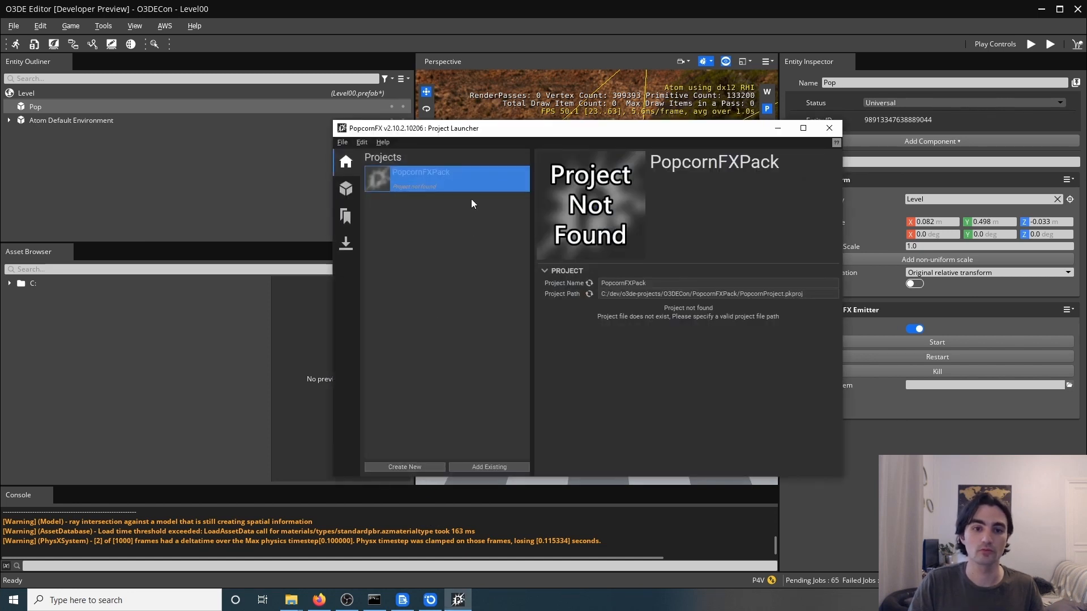
- Remove the missing PopcornFXPack project from the PopcornFX Project Launcher's list
right_click(464, 184)
click(494, 215)
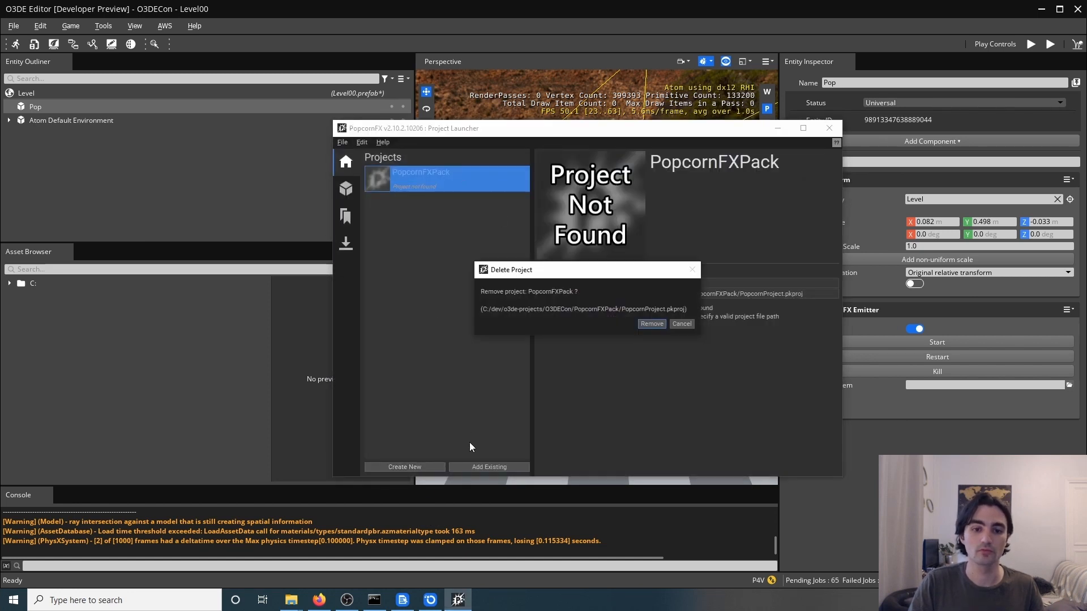
click(652, 324)
- Start a new PopcornFX project and set its location to a new folder named PopcornFXPack inside the O3DECon project folder
click(423, 465)
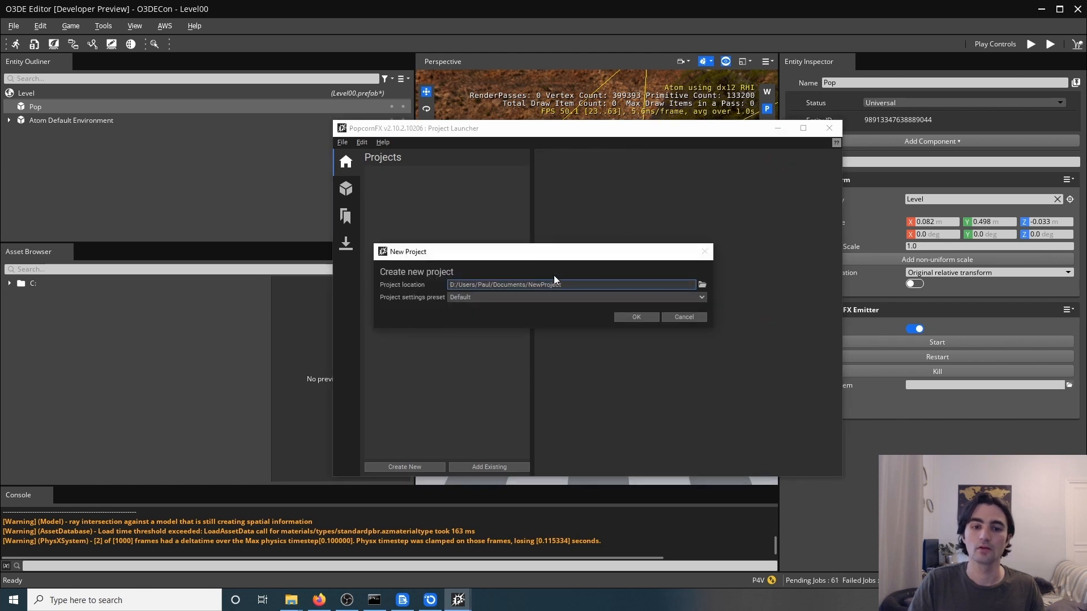
click(702, 285)
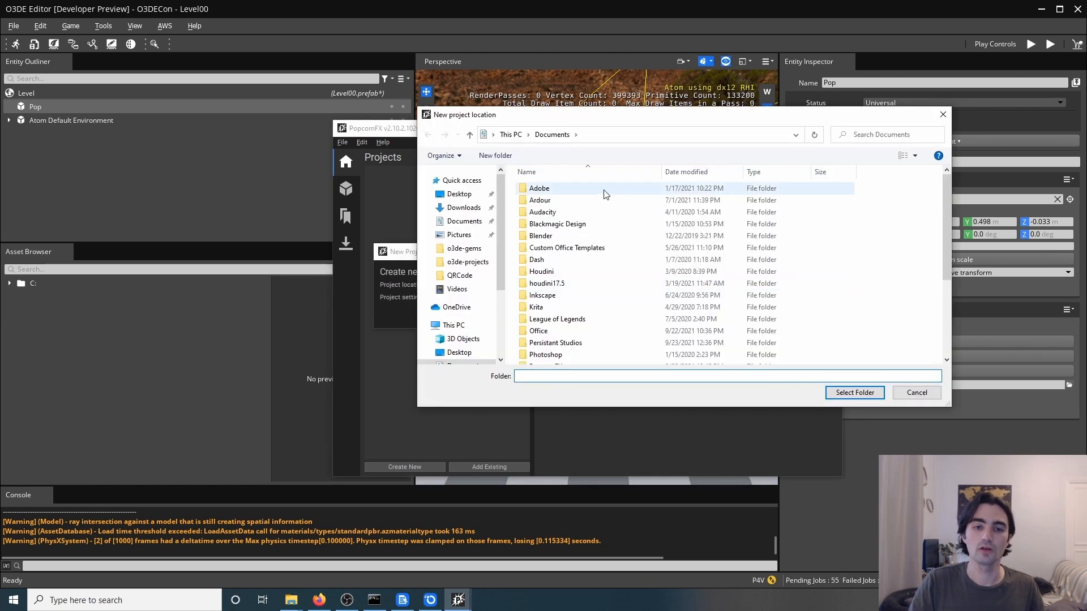
click(468, 261)
double_click(553, 192)
click(506, 156)
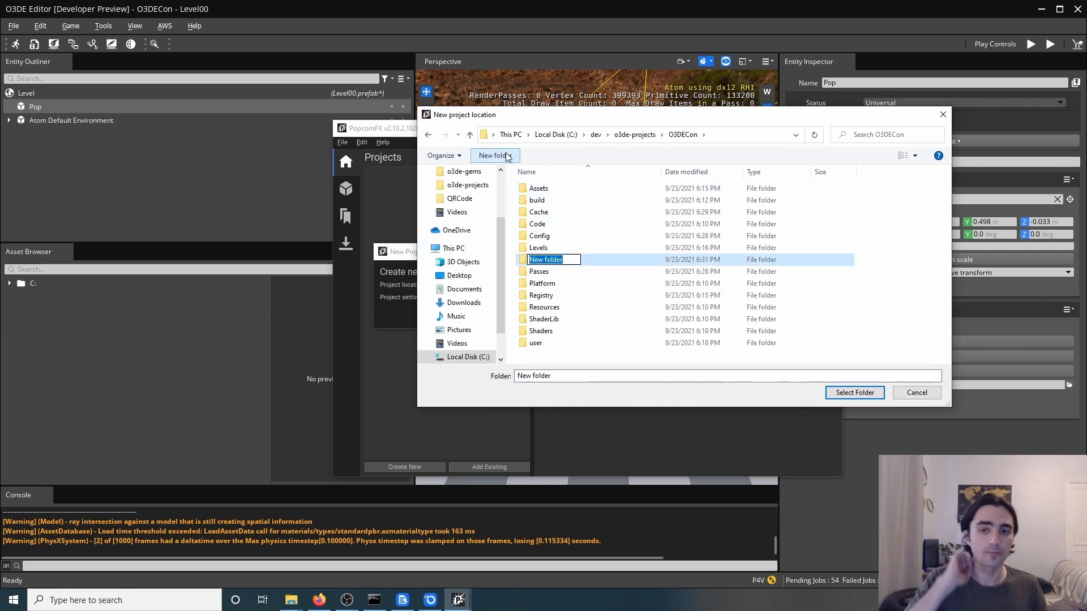
text(PopcornFXPack)
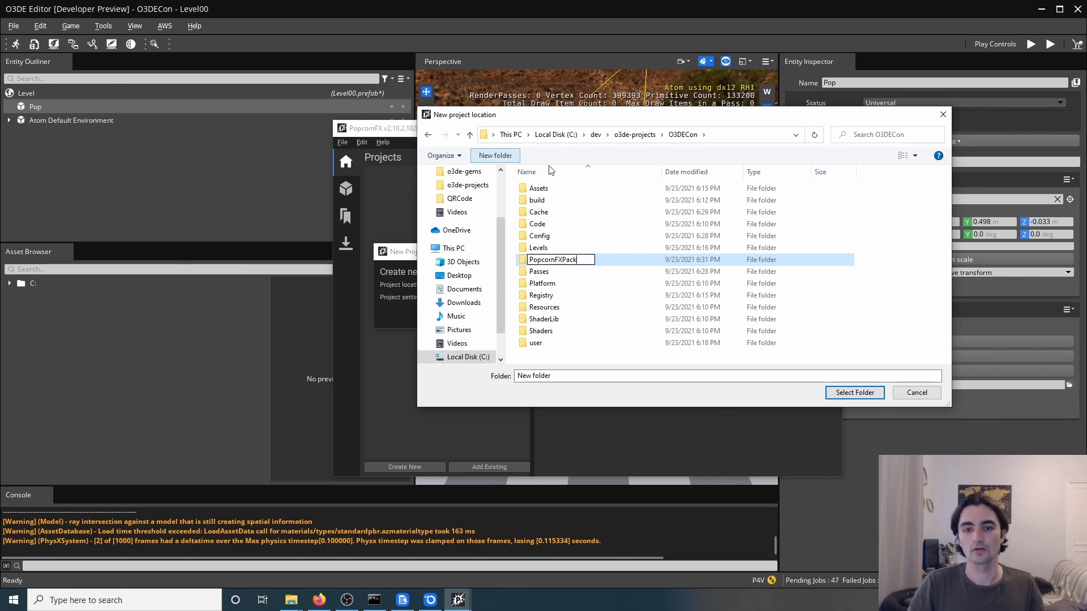
key(Return)
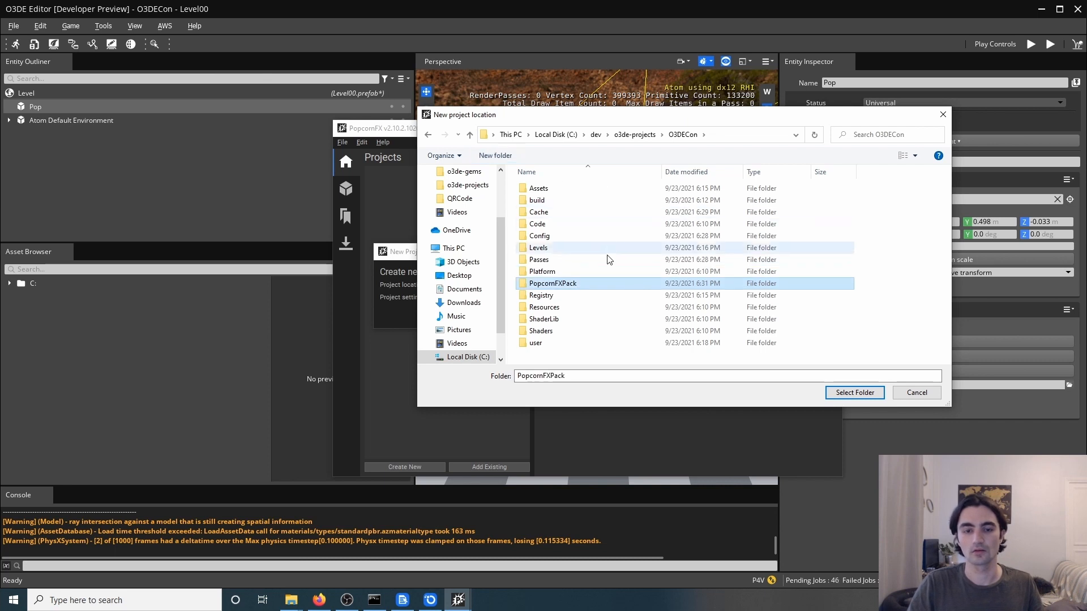
double_click(587, 288)
click(845, 390)
- Choose the O3DE project settings preset, create the project, and select PopcornFXPack in the project list
click(528, 297)
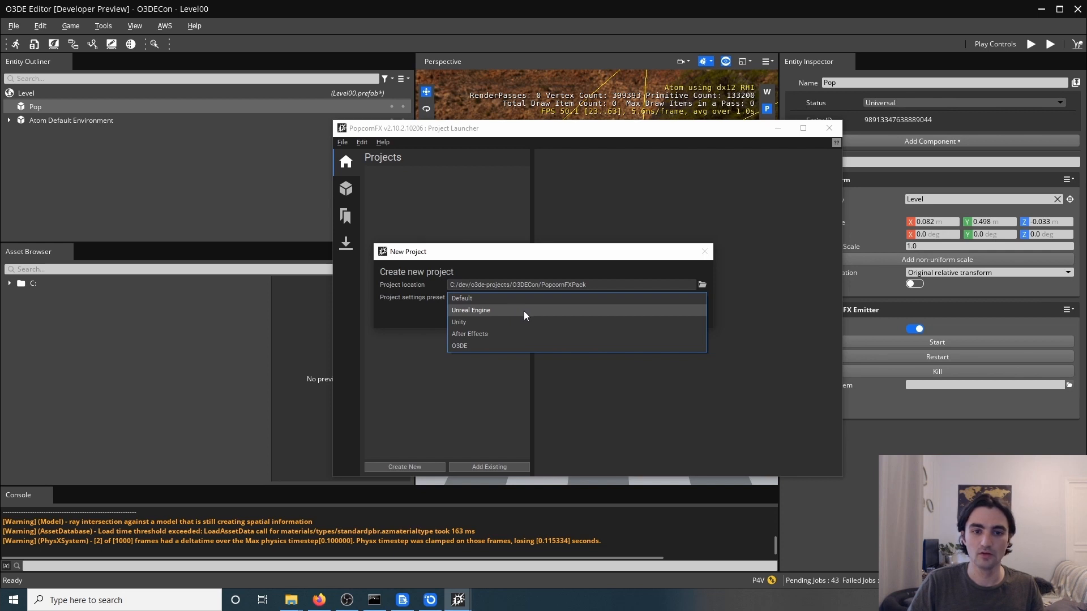
click(480, 344)
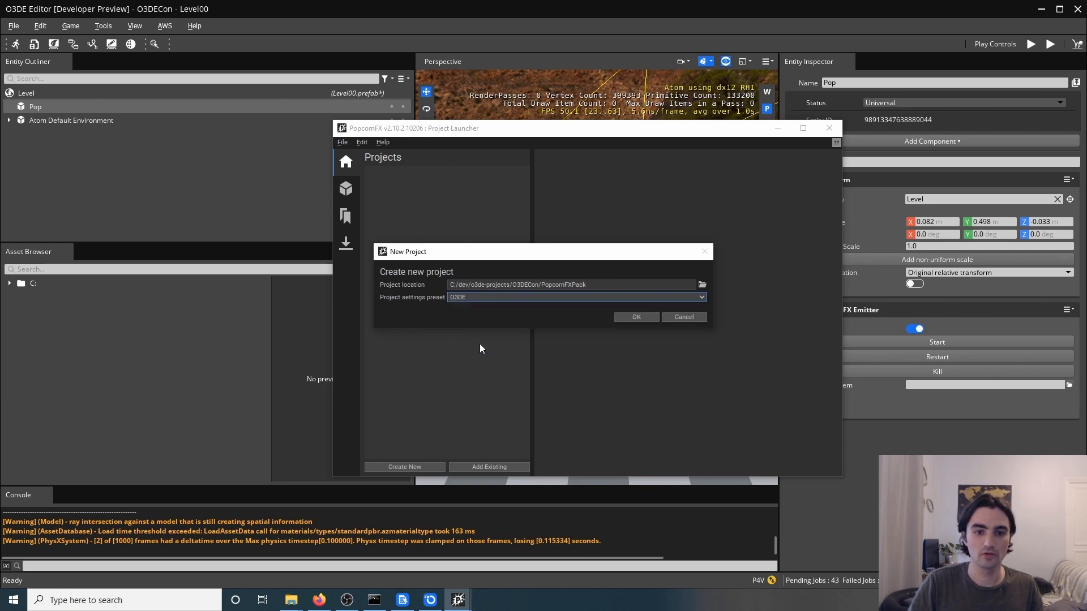
click(634, 319)
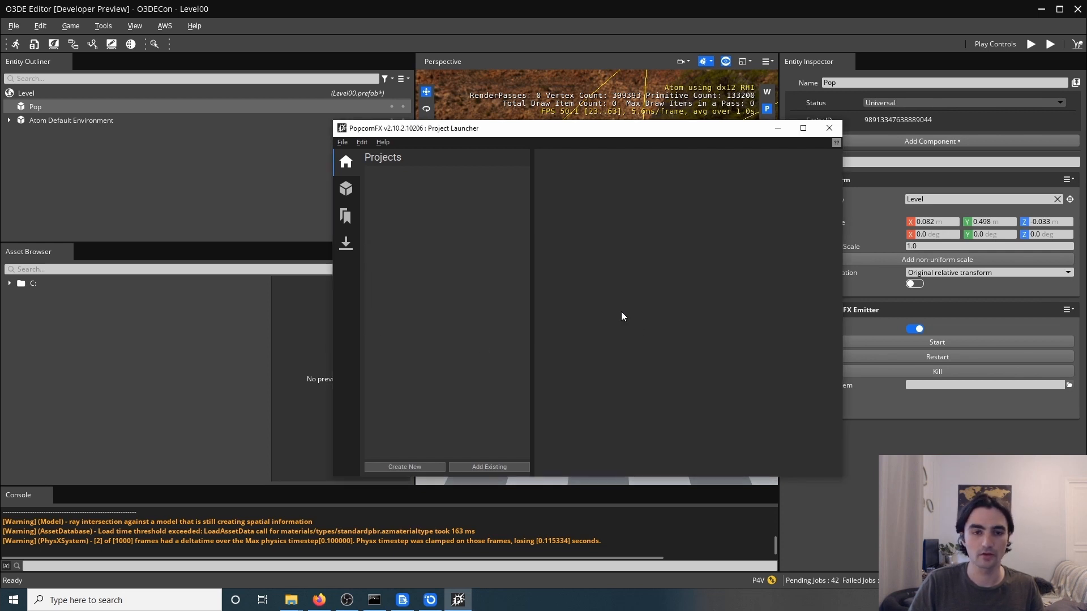
click(410, 179)
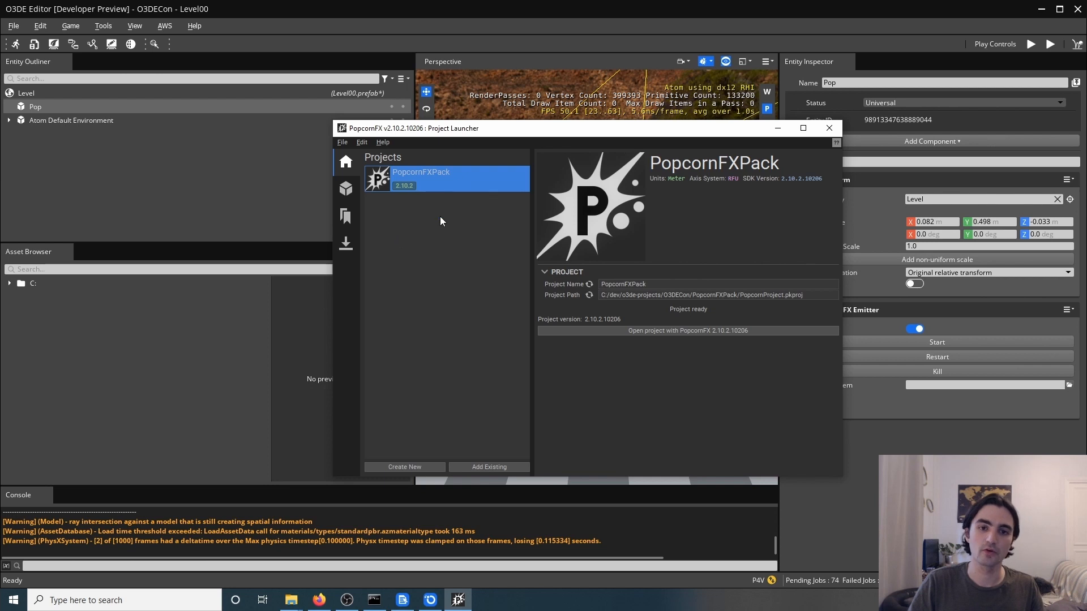
- Import the Samples package from the Package Library into the existing PopcornFXPack project, keeping the preselected items
click(346, 190)
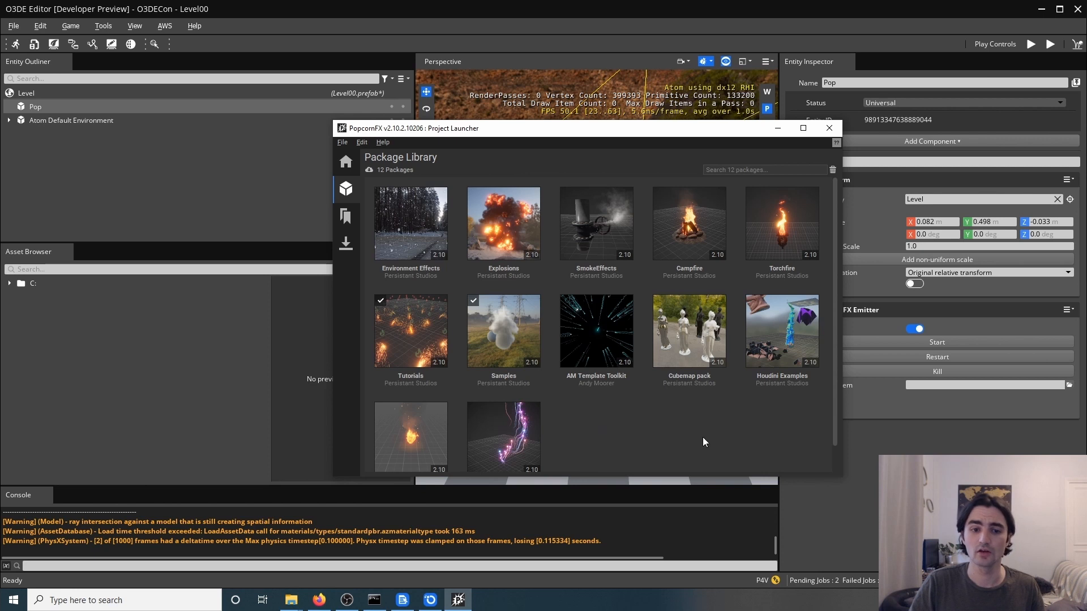
right_click(416, 336)
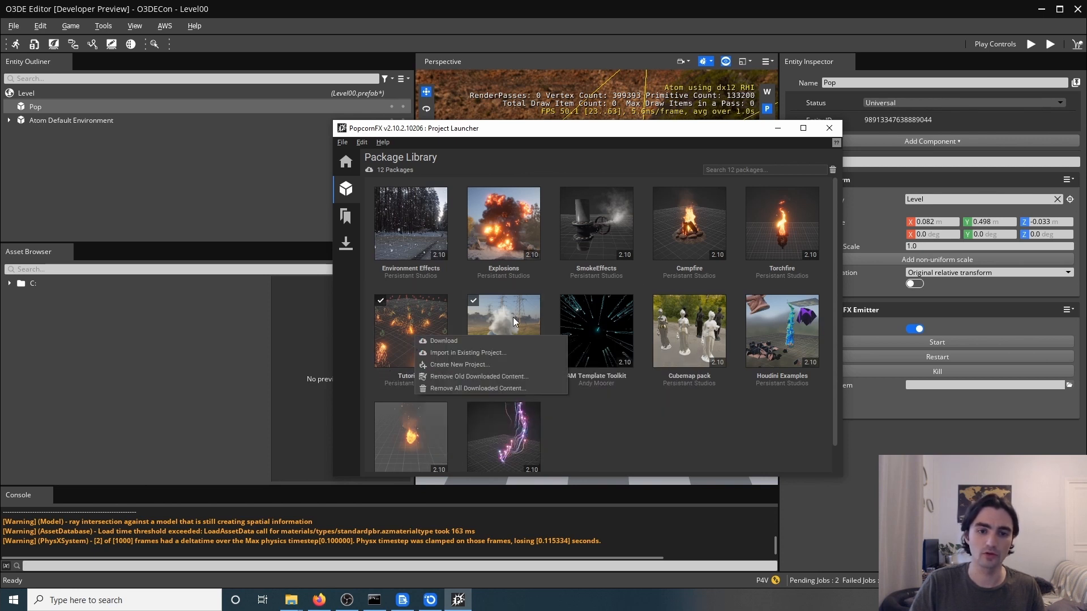
click(542, 198)
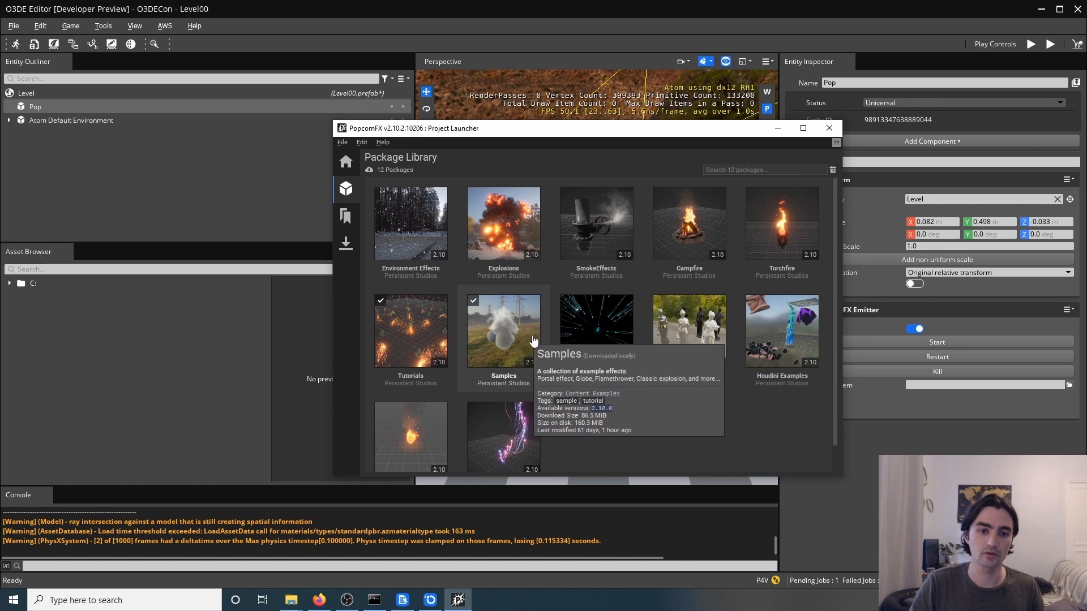
right_click(528, 340)
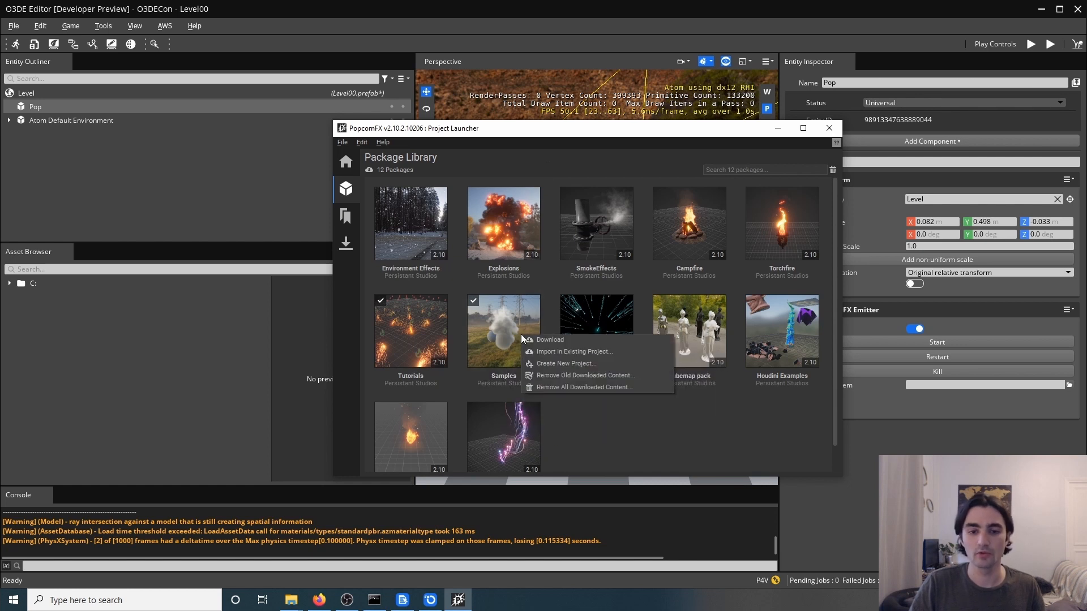
click(559, 355)
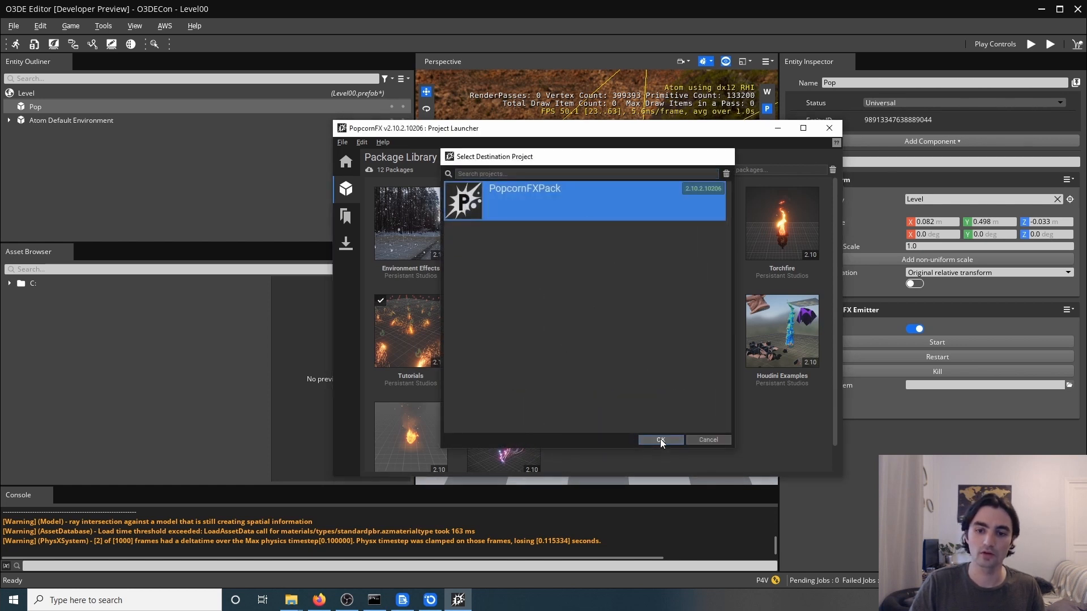
click(660, 439)
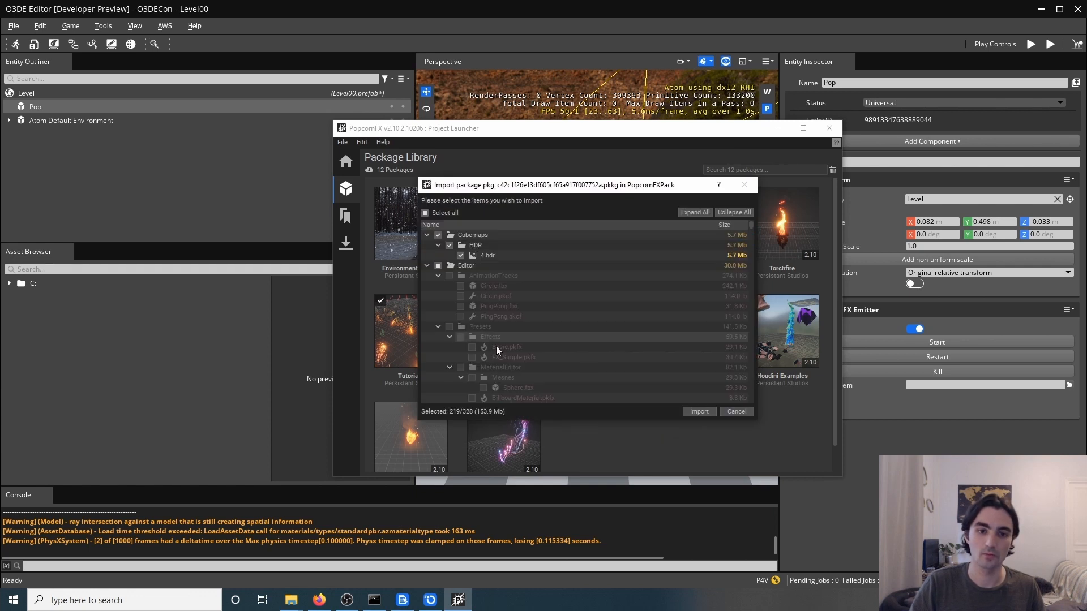
click(688, 409)
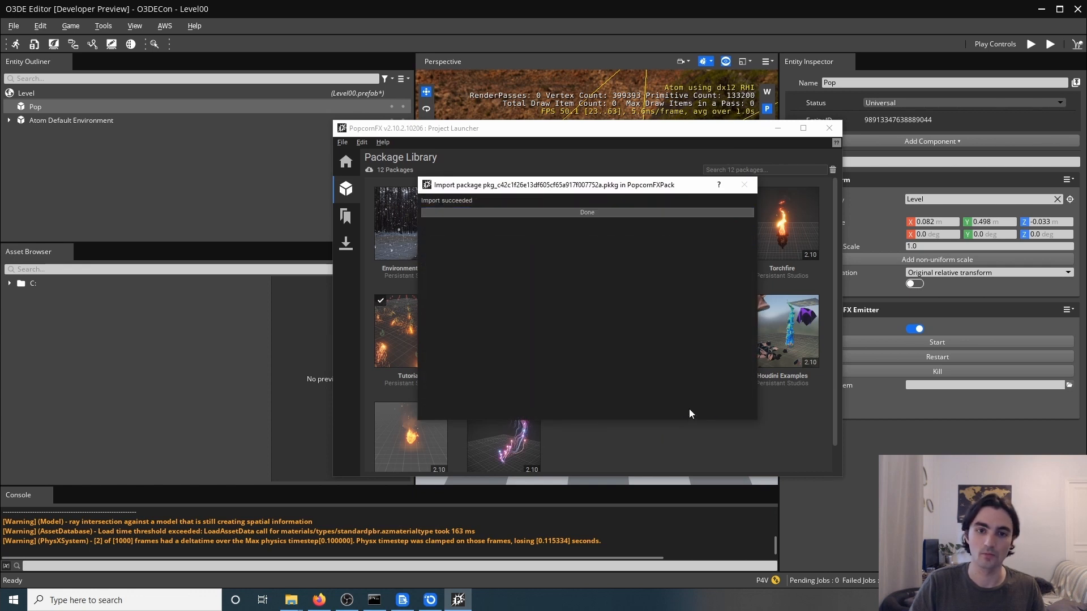
click(596, 213)
- Import the Tutorials package into the existing PopcornFXPack project, keeping the preselected items
right_click(433, 341)
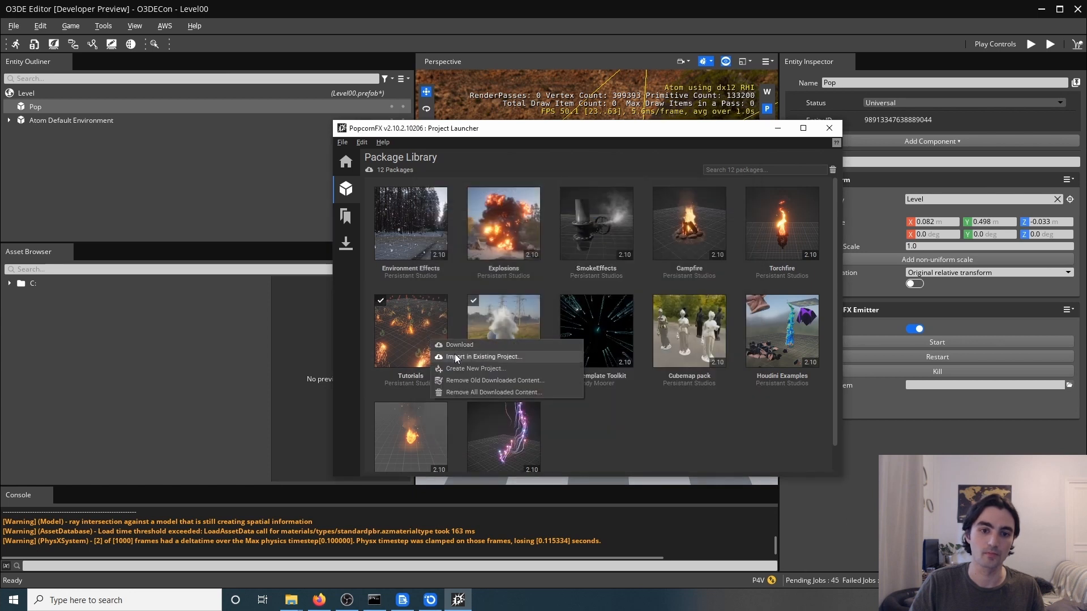
click(453, 357)
click(661, 440)
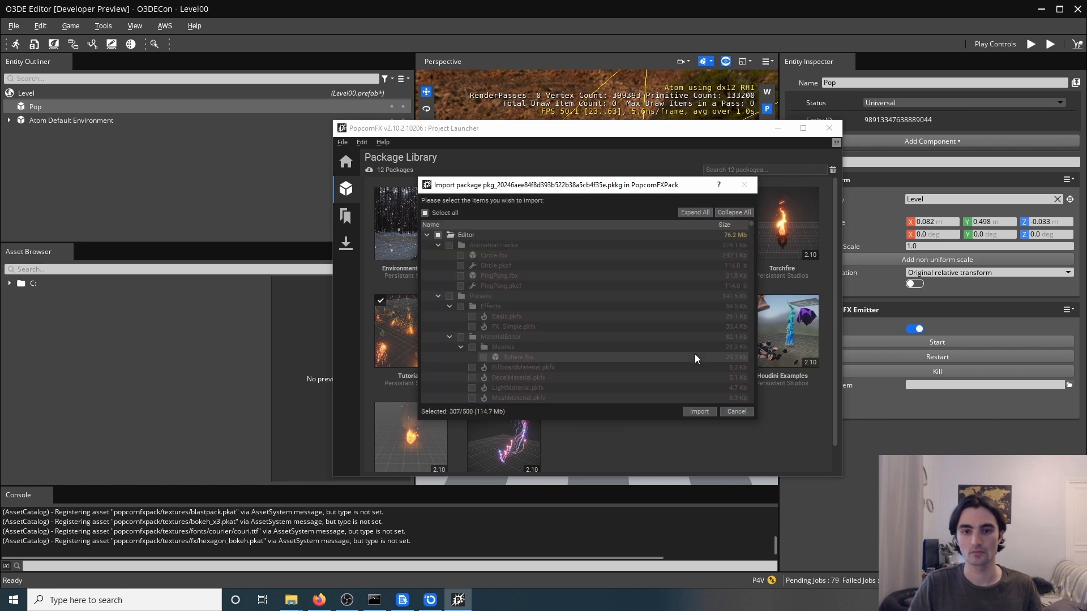
click(706, 413)
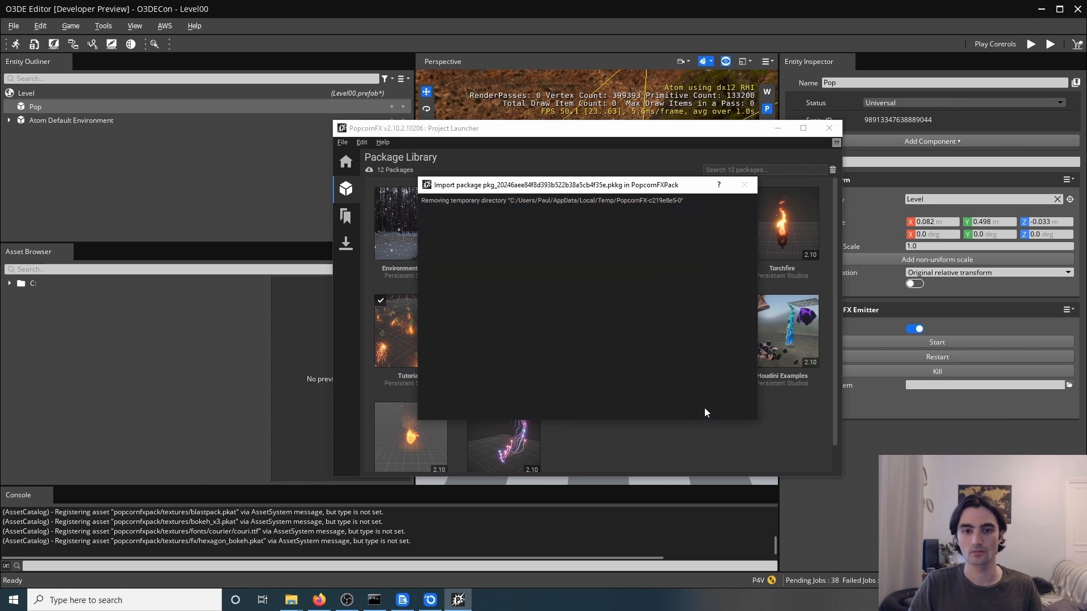
click(603, 211)
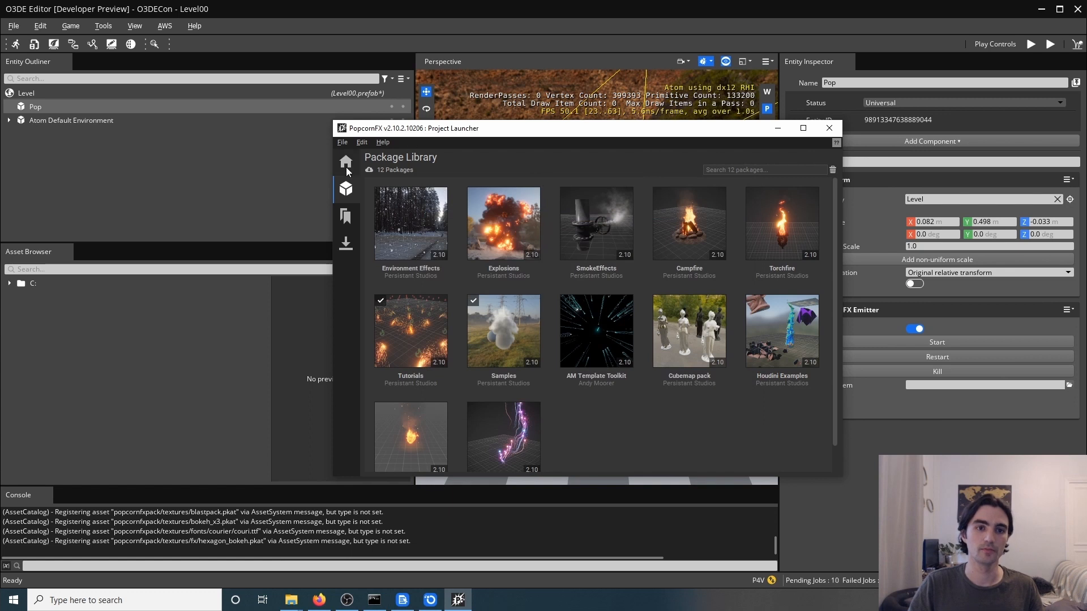
- Open the PopcornFXPack project with PopcornFX 2.10.2.10206 and go to its Particles folder
click(346, 163)
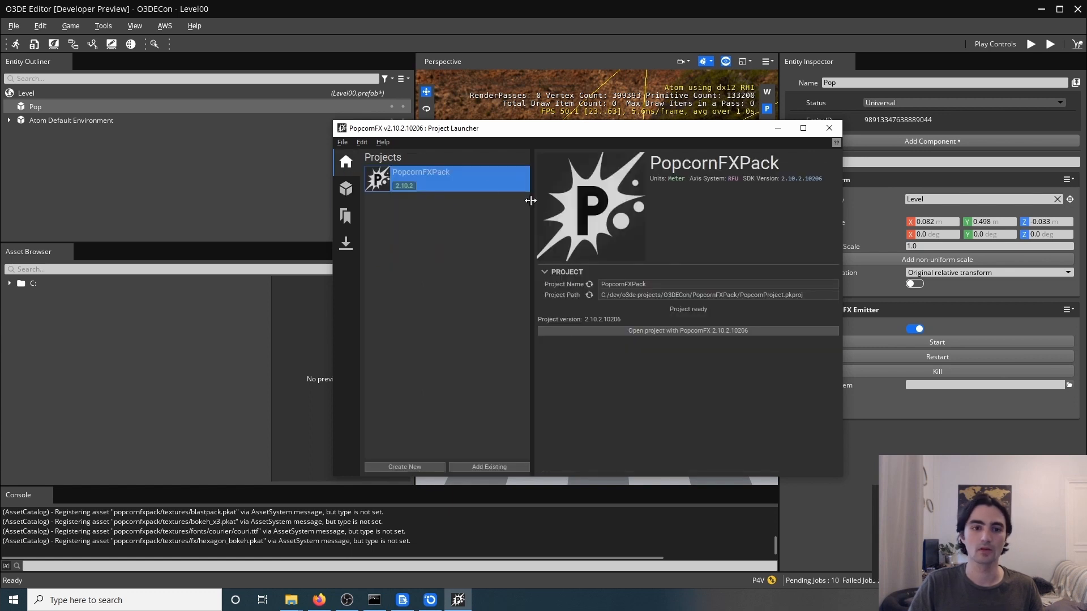
click(634, 332)
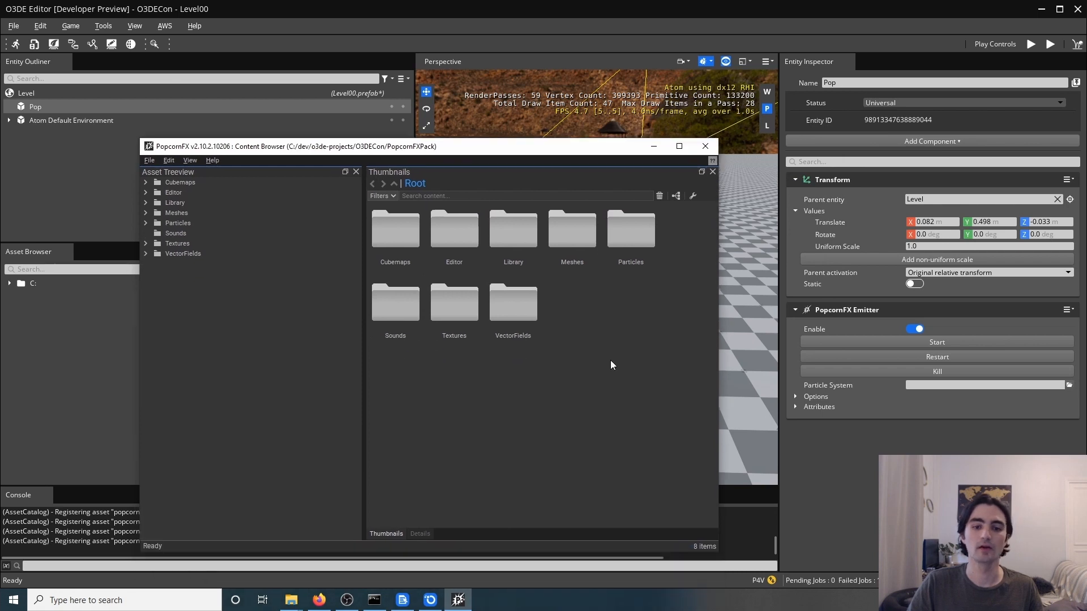
double_click(623, 234)
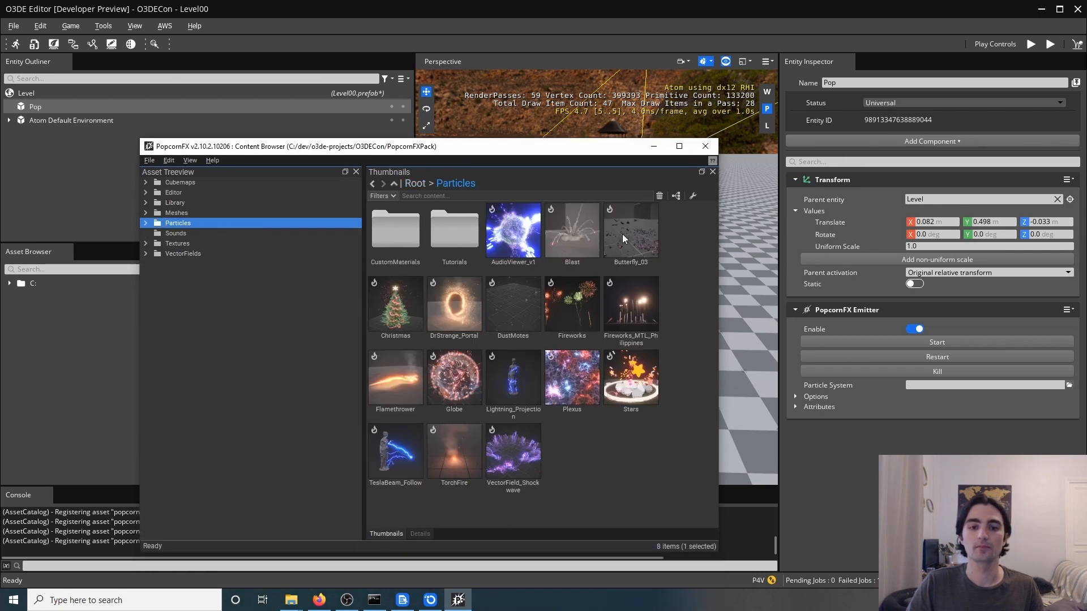
- Create a new effect named Fountain in the Particles folder from the FX_Simple preset
right_click(608, 463)
click(660, 152)
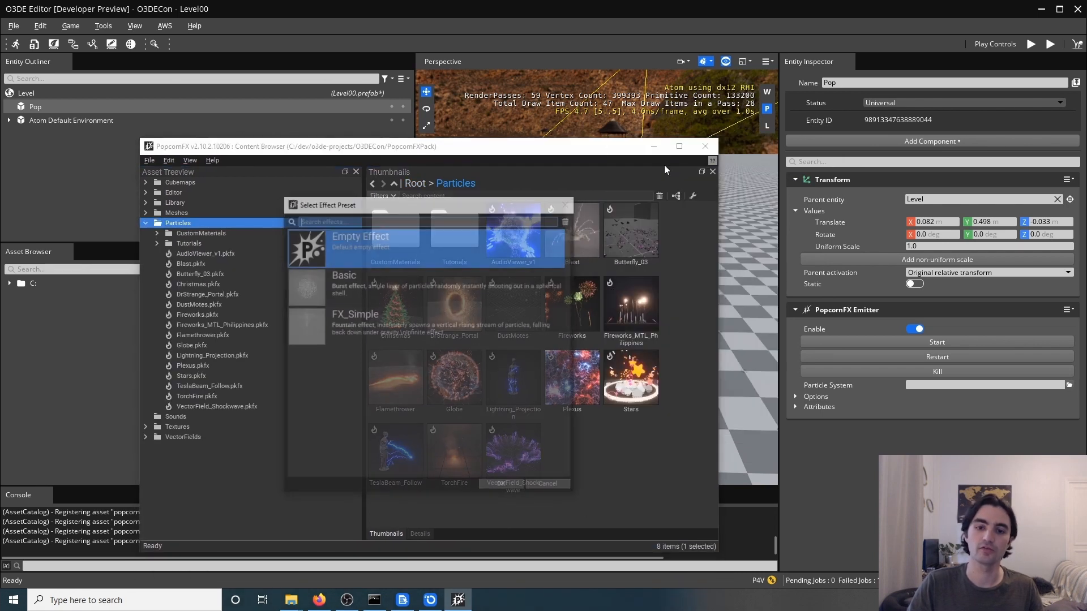
double_click(405, 328)
text(F)
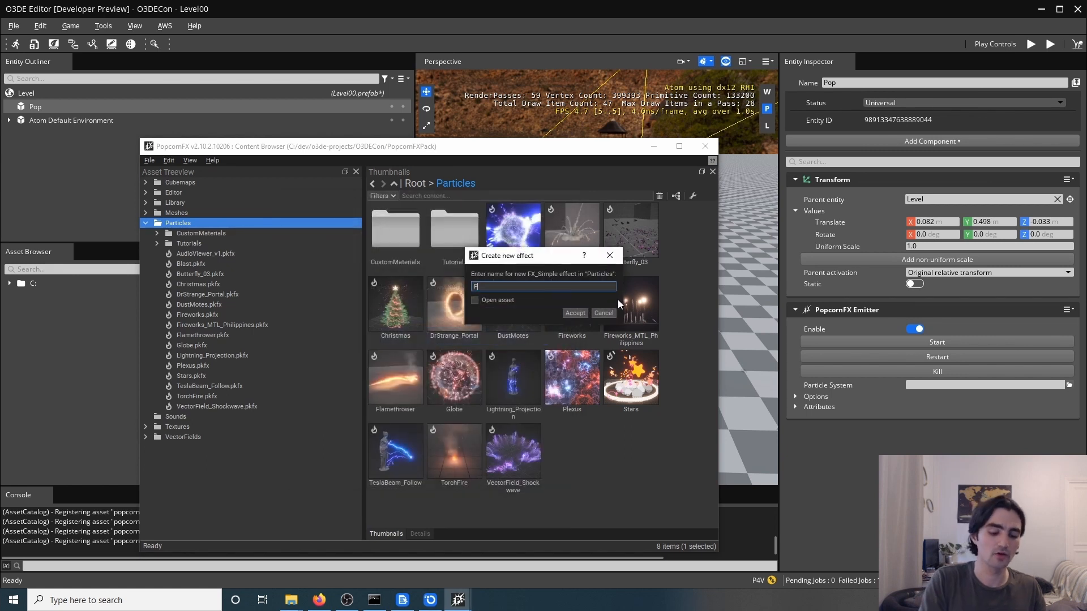
text(ountain)
key(Return)
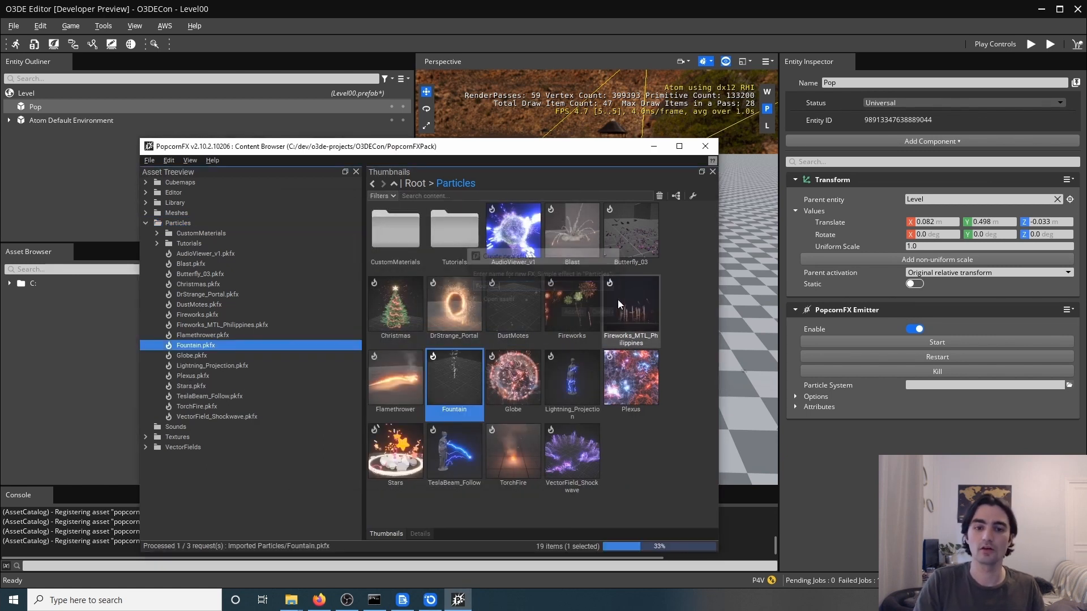
- Switch to the O3DE Editor and assign Fountain.pkfx as the particle system of the Pop entity's PopcornFX Emitter
click(918, 445)
click(968, 386)
text(Foutain.pkfx)
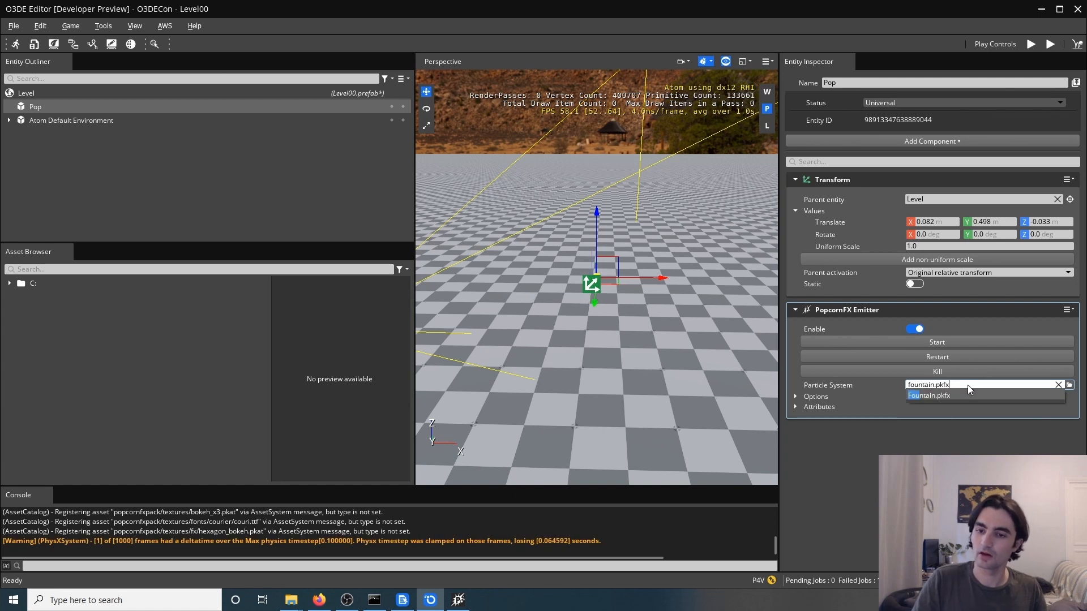
key(Return)
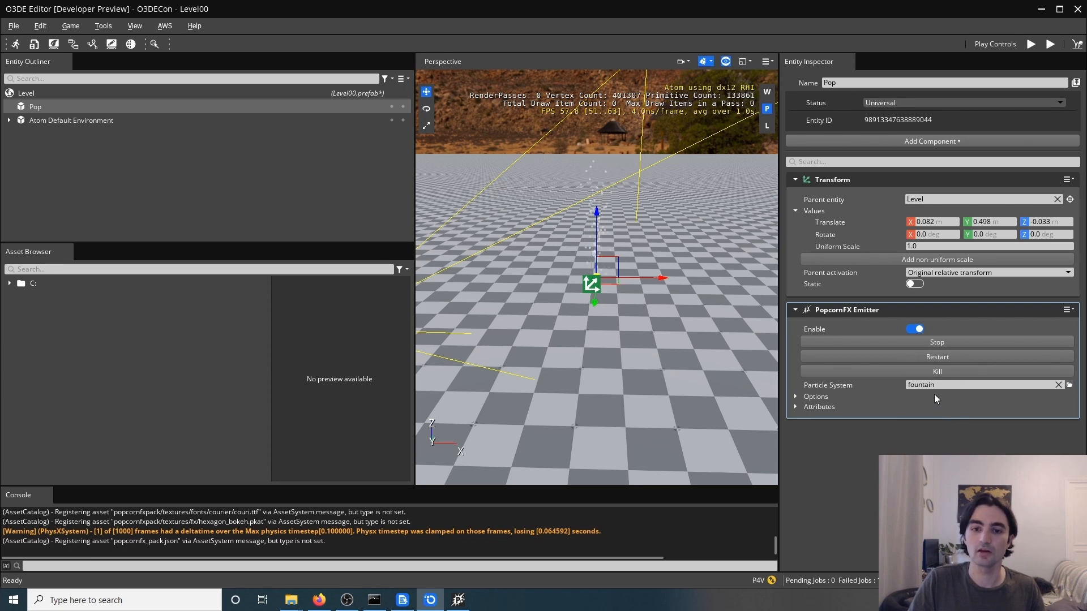
- Set the Pop entity's X and Y translation to 0 and view the fountain effect up close
right_drag(653, 321, 651, 320)
mouse_move(617, 300)
mouse_down()
mouse_move(566, 280)
mouse_move(715, 332)
mouse_move(669, 295)
mouse_move(606, 293)
mouse_up()
click(934, 221)
text(0)
key(Tab)
text(0)
key(Tab)
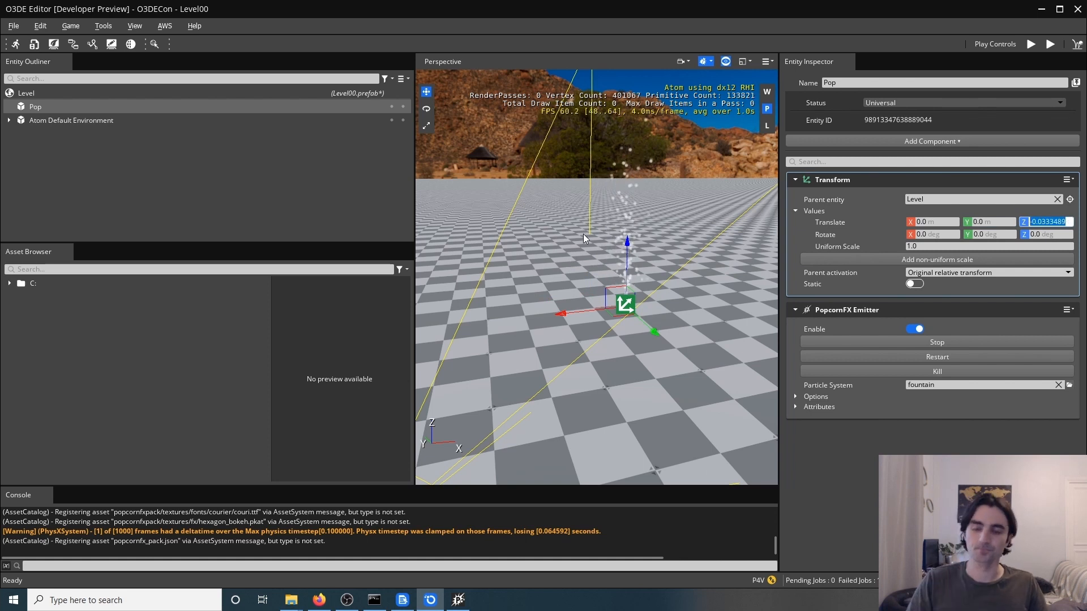
mouse_move(534, 219)
right_down()
mouse_move(582, 172)
mouse_move(560, 216)
mouse_move(679, 136)
mouse_move(736, 145)
mouse_move(537, 220)
right_up()
key(w)
key(s)
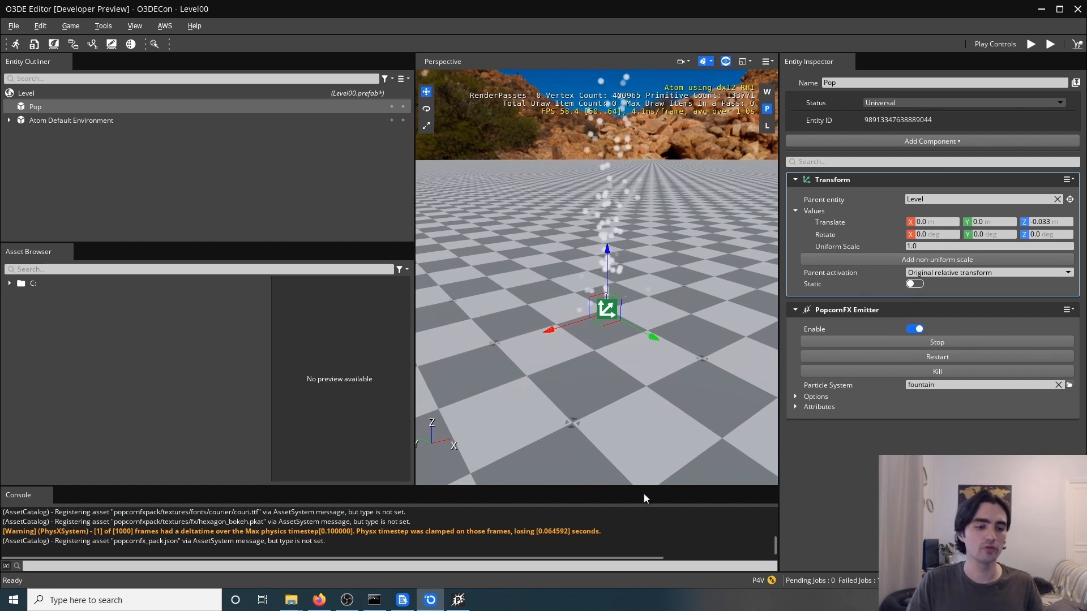
- Switch to PopcornFX, open the Fountain effect in the effect editor, and frame its particles in the preview
click(459, 600)
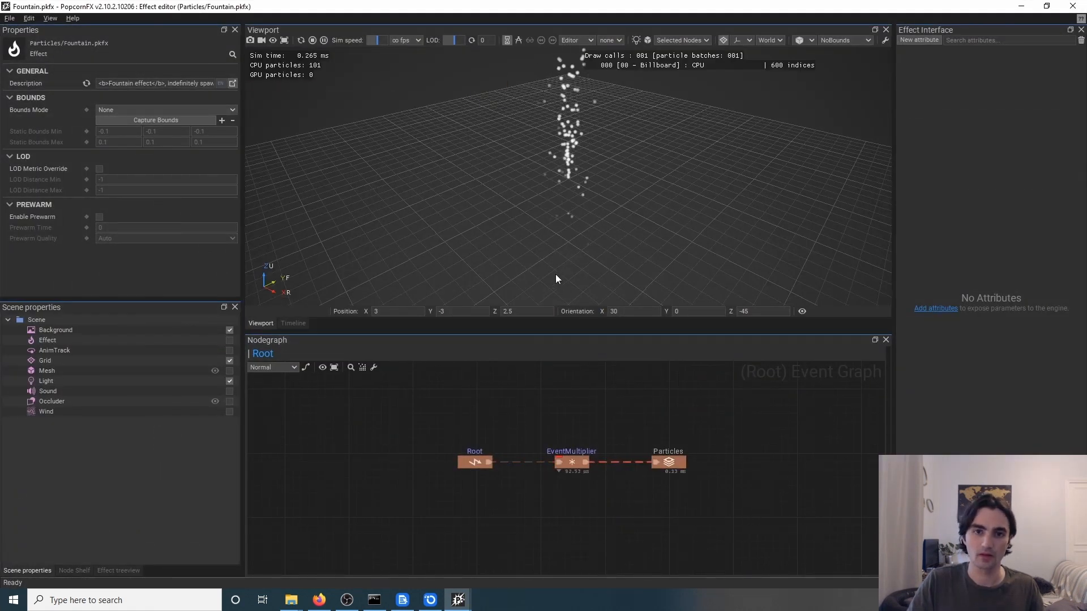
right_drag(558, 279, 556, 239)
scroll(556, 239, down, 1)
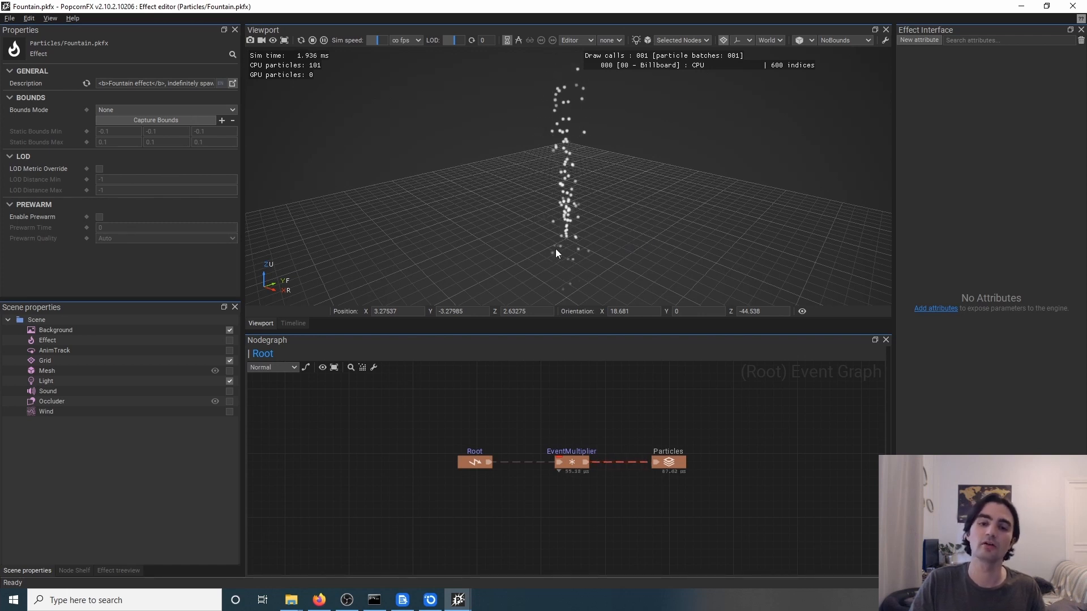
- Open the Particles layer's graph, space the Physics, Billboard, Color and CurveOverTime nodes away from their inputs, and move the curve node nearer CurveOverTime
double_click(666, 464)
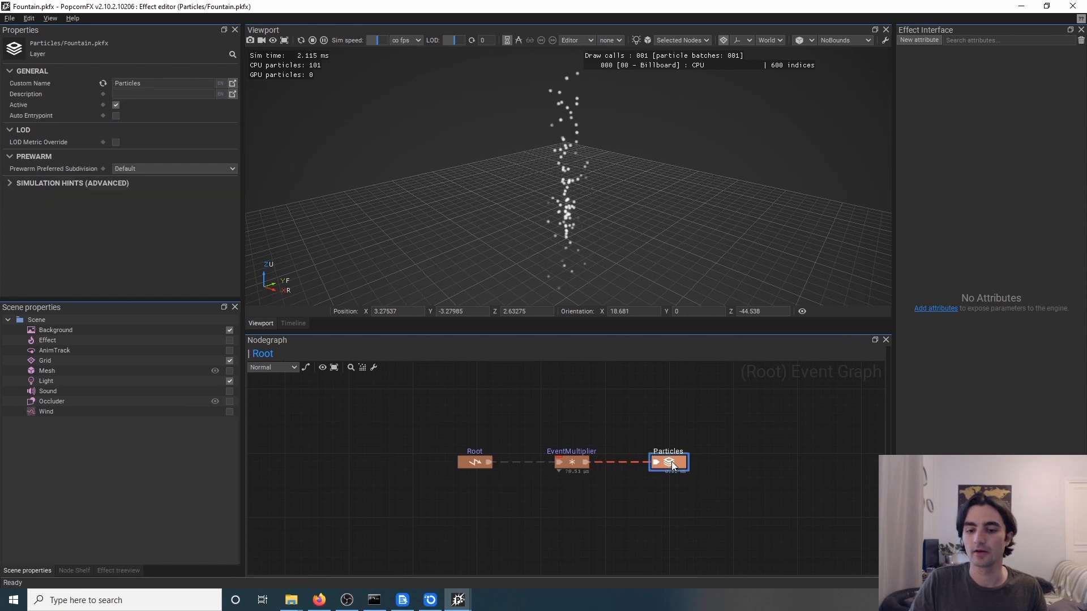
drag(719, 535, 509, 407)
scroll(509, 407, up, 1)
drag(586, 400, 630, 400)
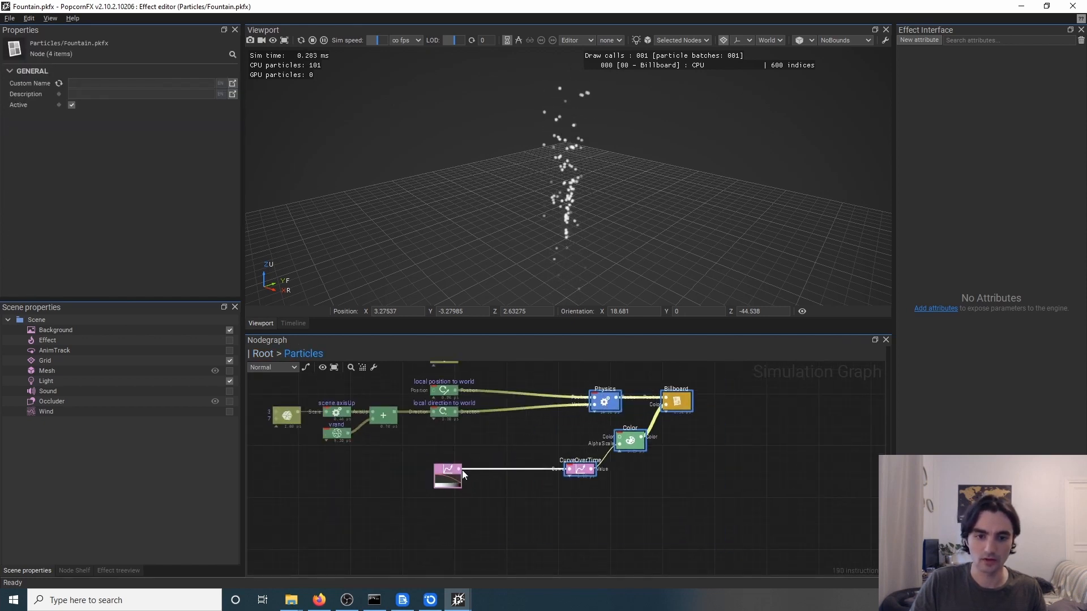
drag(457, 472, 511, 479)
middle_drag(562, 435, 565, 463)
click(566, 463)
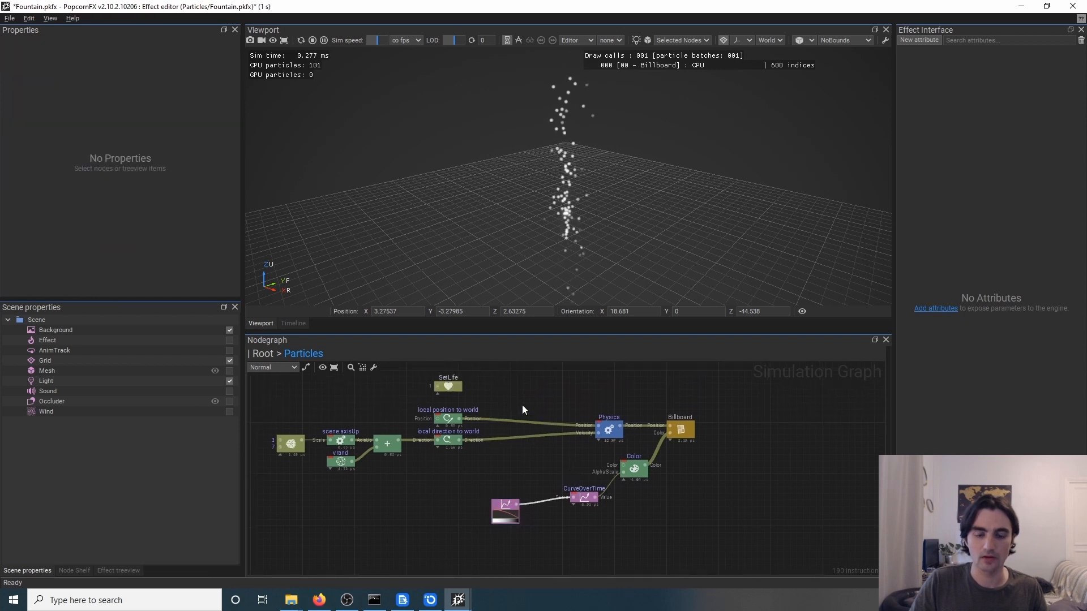
- Add an Attractor node to the Particles graph, place it above Physics, and expand it to show all its pins
right_click(522, 405)
right_click(579, 372)
text(att)
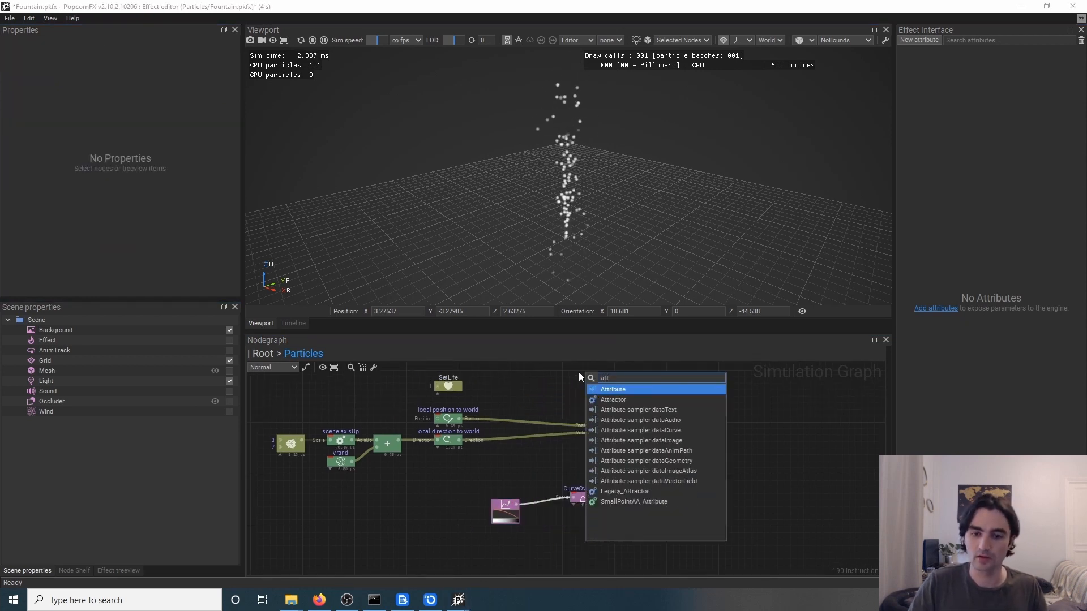
click(595, 400)
drag(586, 383, 555, 403)
scroll(552, 424, up, 2)
scroll(578, 460, down, 1)
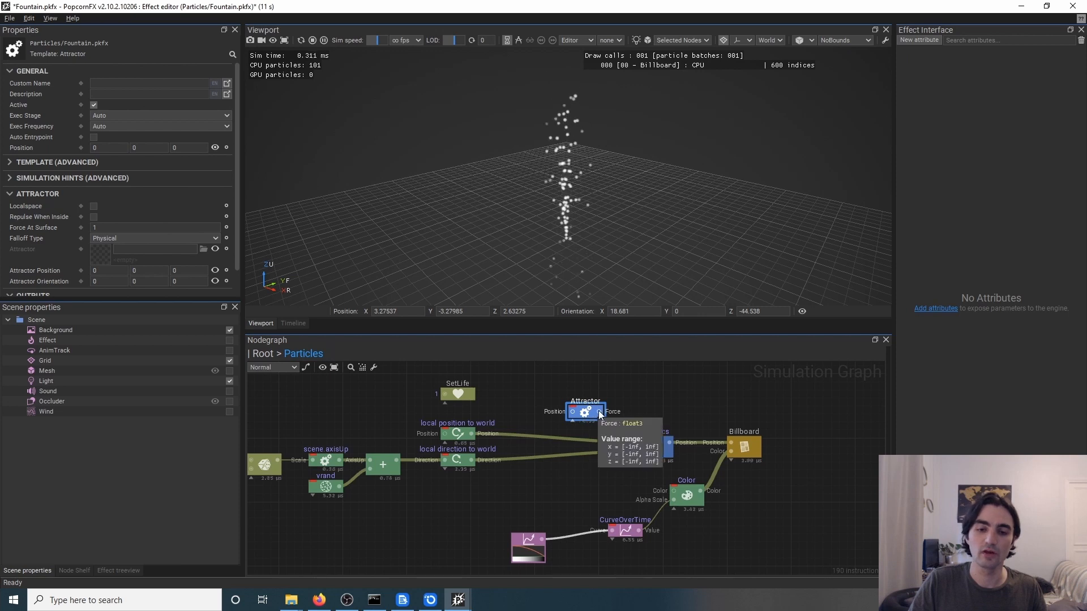
click(571, 420)
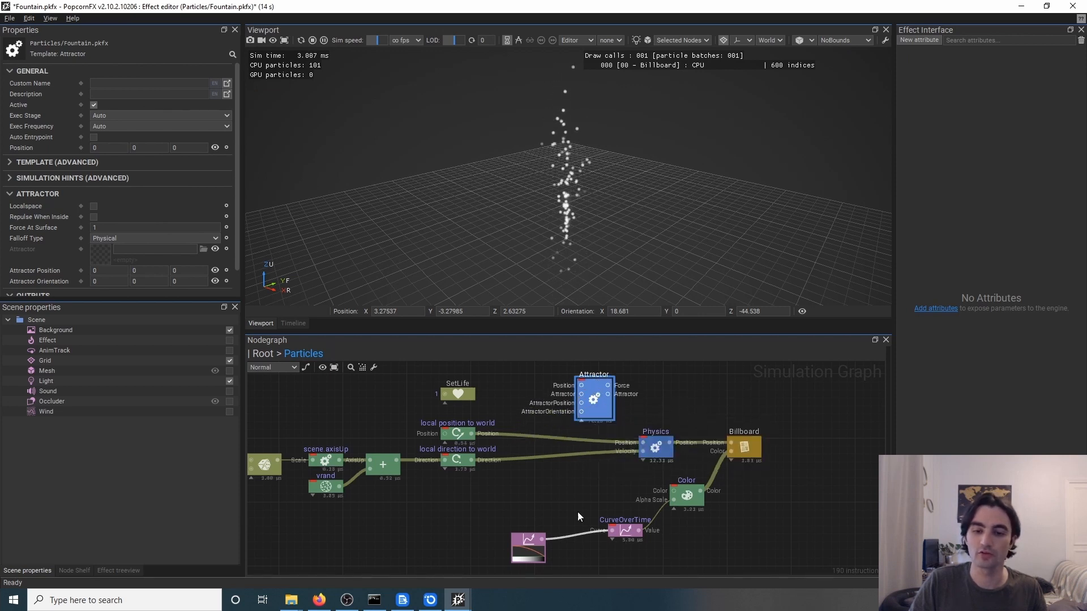
- Insert a DiscretizationPoint node on the link between local position to world and Physics
right_click(510, 433)
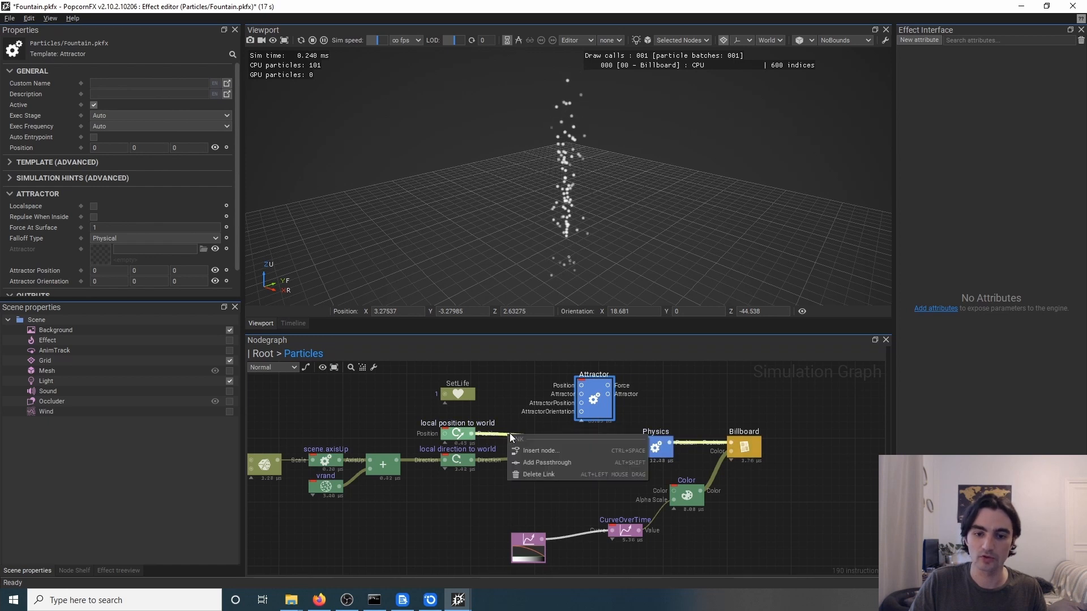
click(510, 433)
key(ctrl+space)
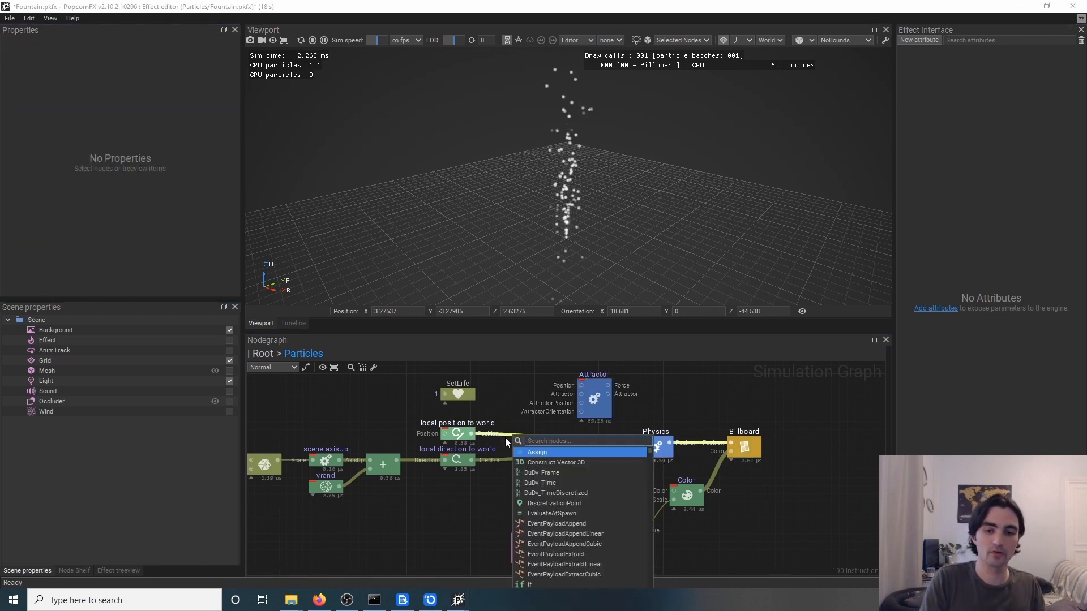
text(disc)
click(539, 461)
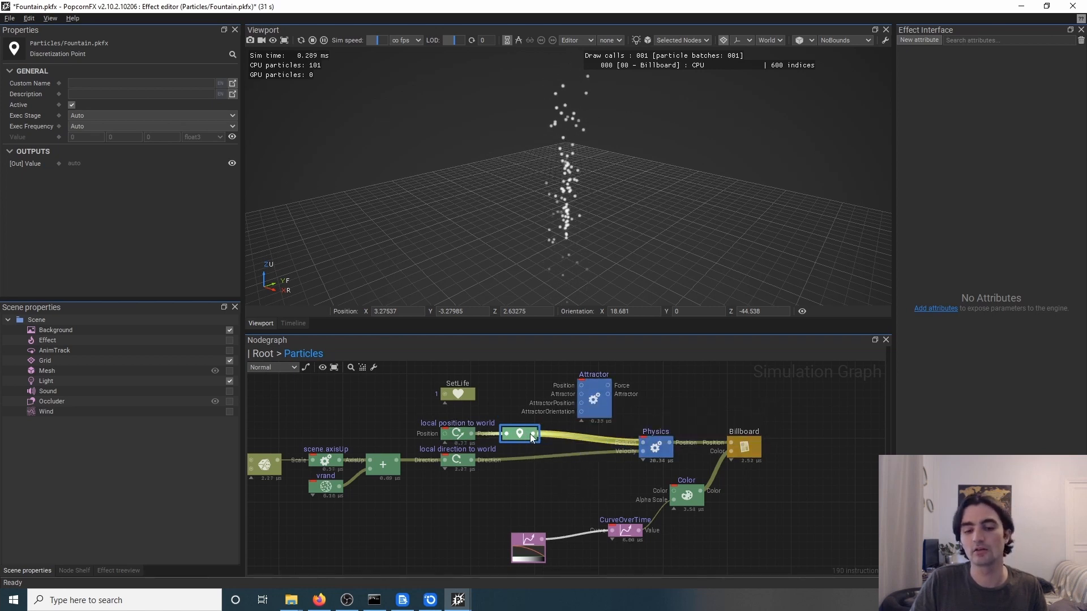
- Move the Attractor below the position link, connect the discretization point's output to its Position input, and shift Physics clear of it
drag(593, 419, 589, 471)
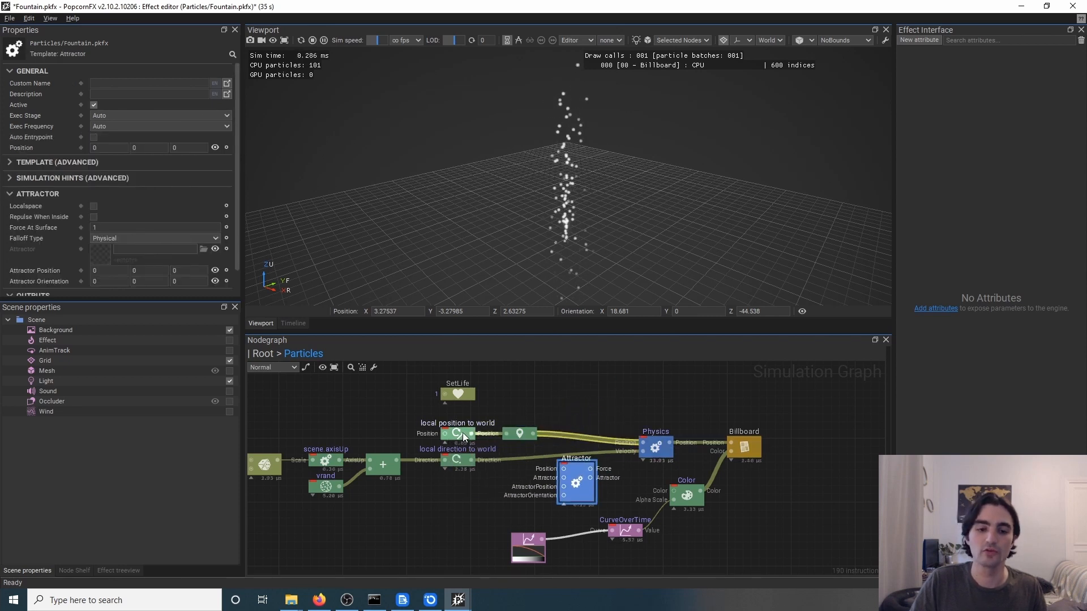
mouse_move(572, 478)
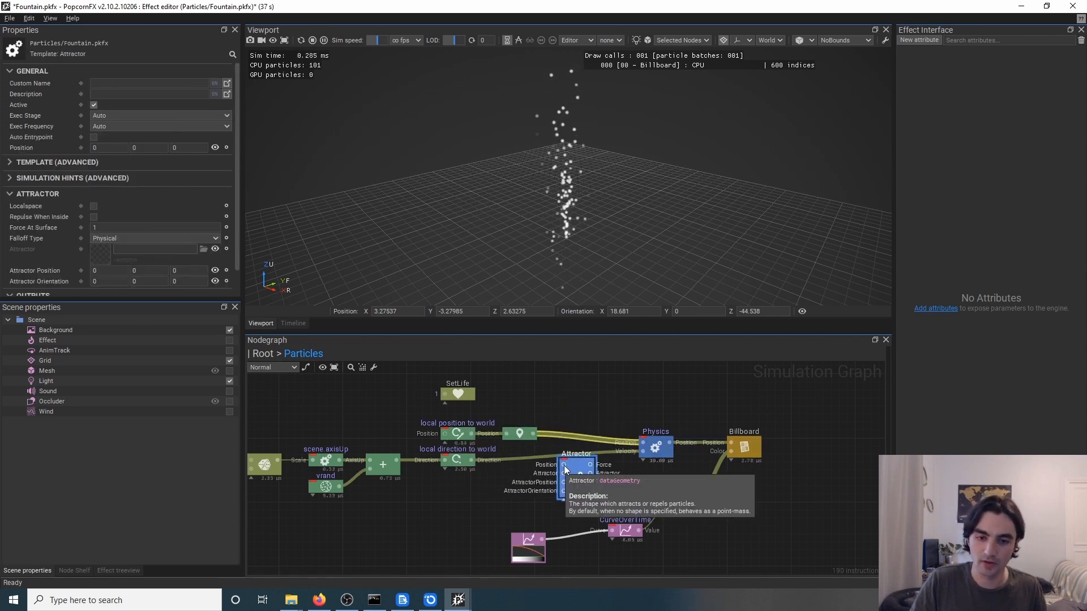
drag(533, 434, 564, 464)
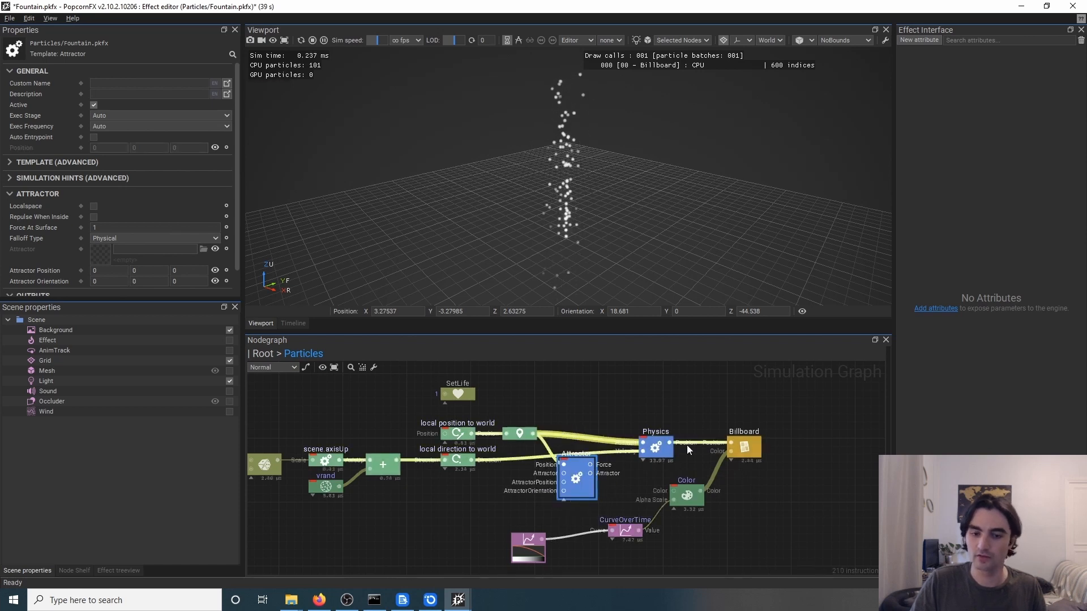
drag(661, 454, 679, 442)
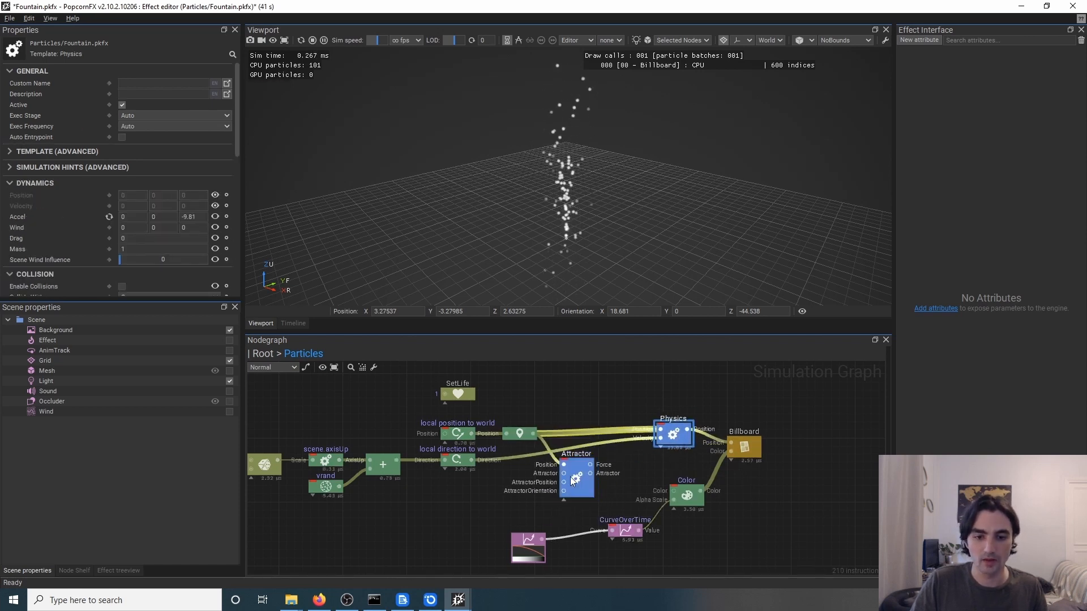
mouse_move(568, 479)
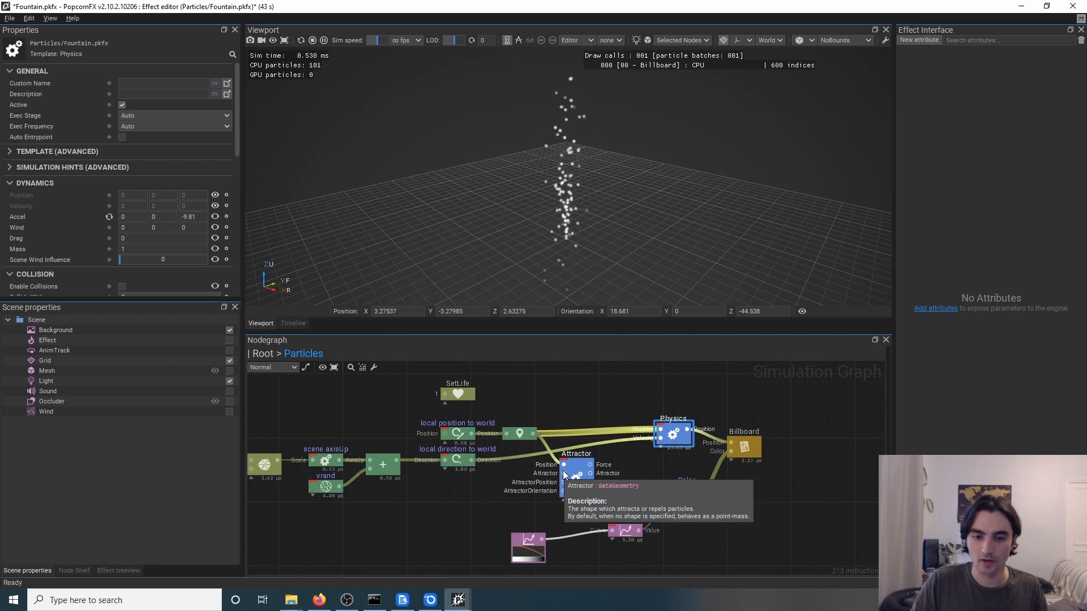
- Create an Attribute node feeding the Attractor's AttractorPosition input, place it beside the Attractor, and set its Exec Stage to Evolve
drag(563, 483, 485, 488)
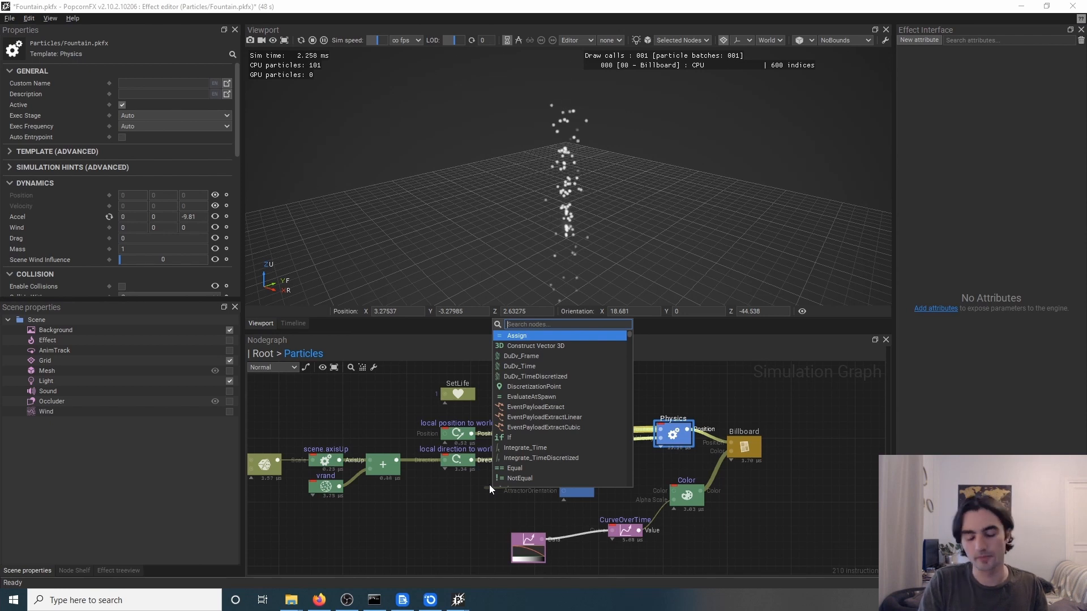
text(attribute)
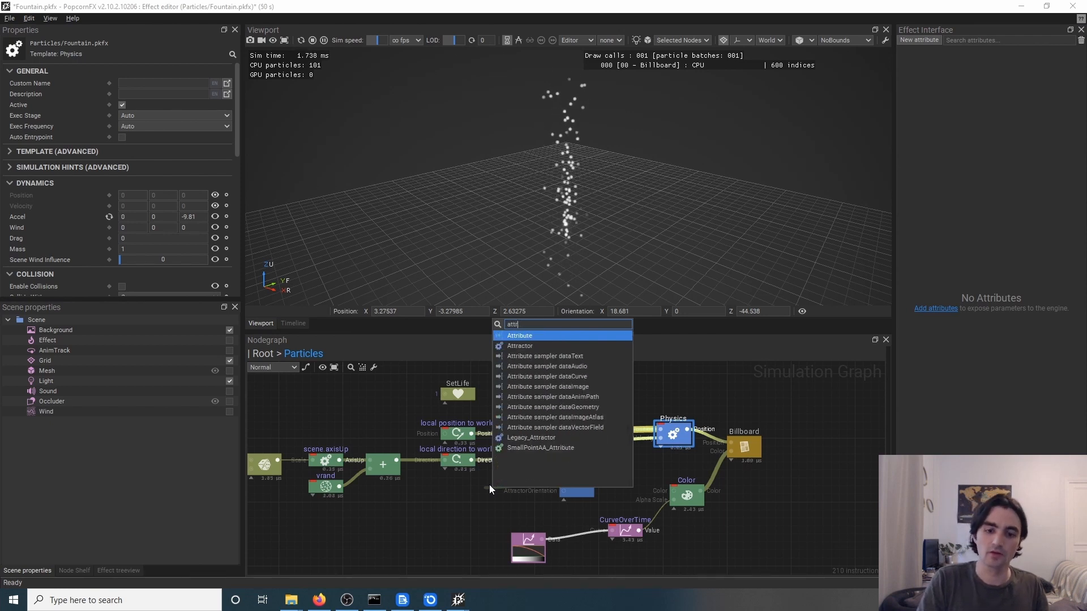
key(Return)
drag(471, 487, 497, 483)
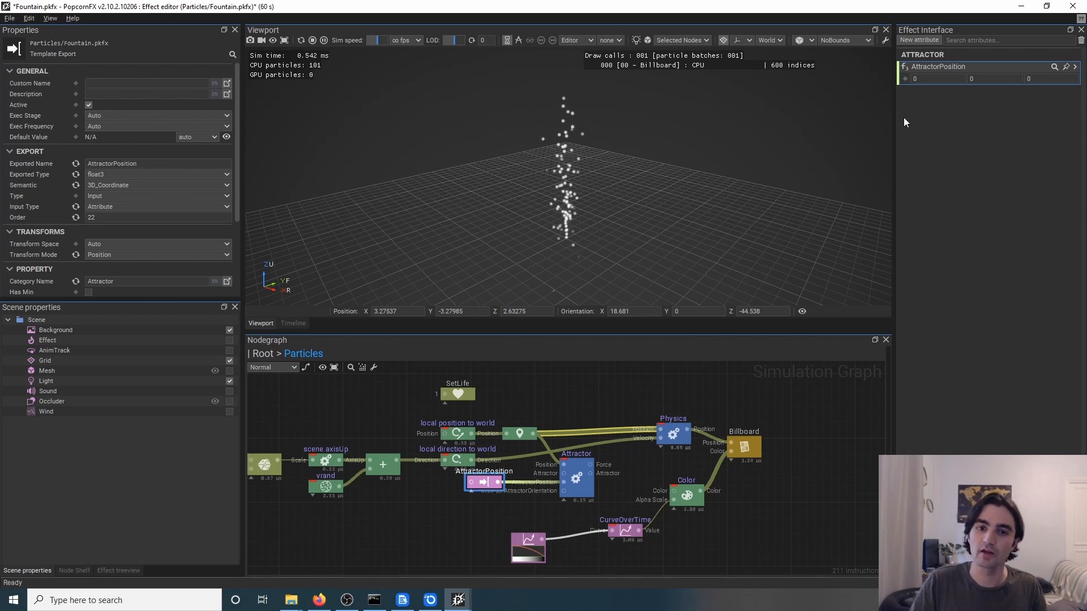
drag(482, 487, 501, 488)
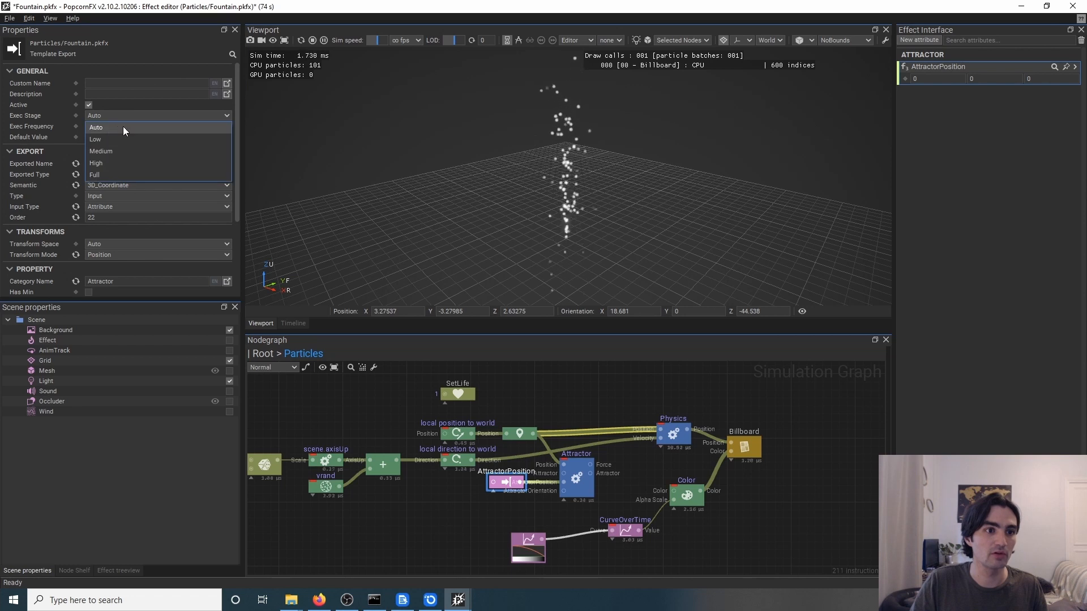
click(114, 115)
click(112, 140)
- Expand the Physics node's pins, connect the Attractor's Force output to the Accel input, and collapse the unused pins
middle_drag(627, 473, 553, 465)
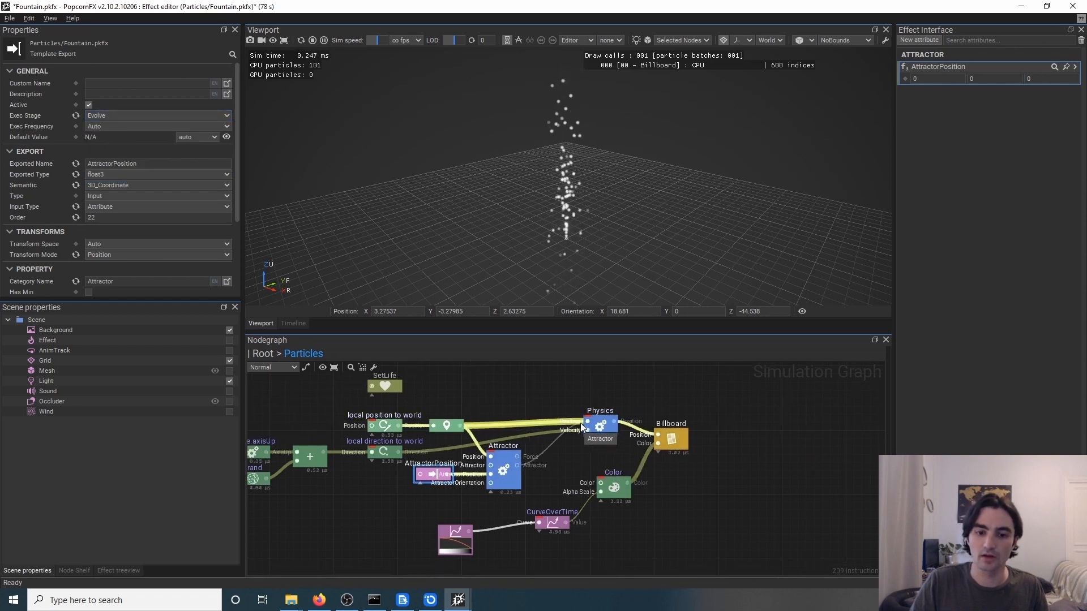
drag(517, 457, 572, 456)
click(569, 457)
click(587, 439)
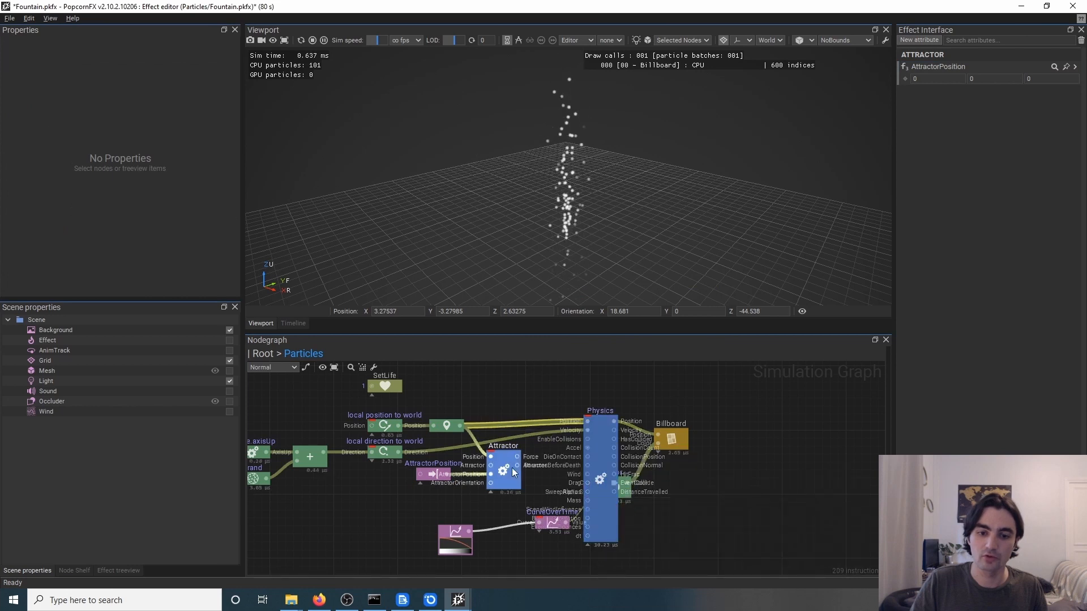
drag(517, 457, 587, 448)
click(588, 545)
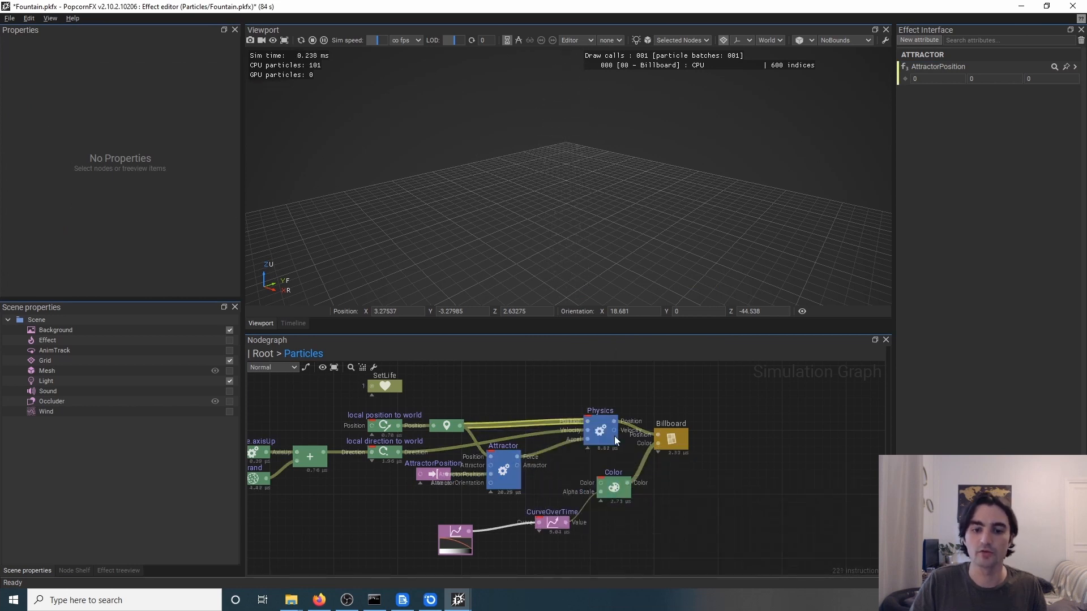
- Set the AttractorPosition attribute's default value to 1, 1, 1
click(507, 480)
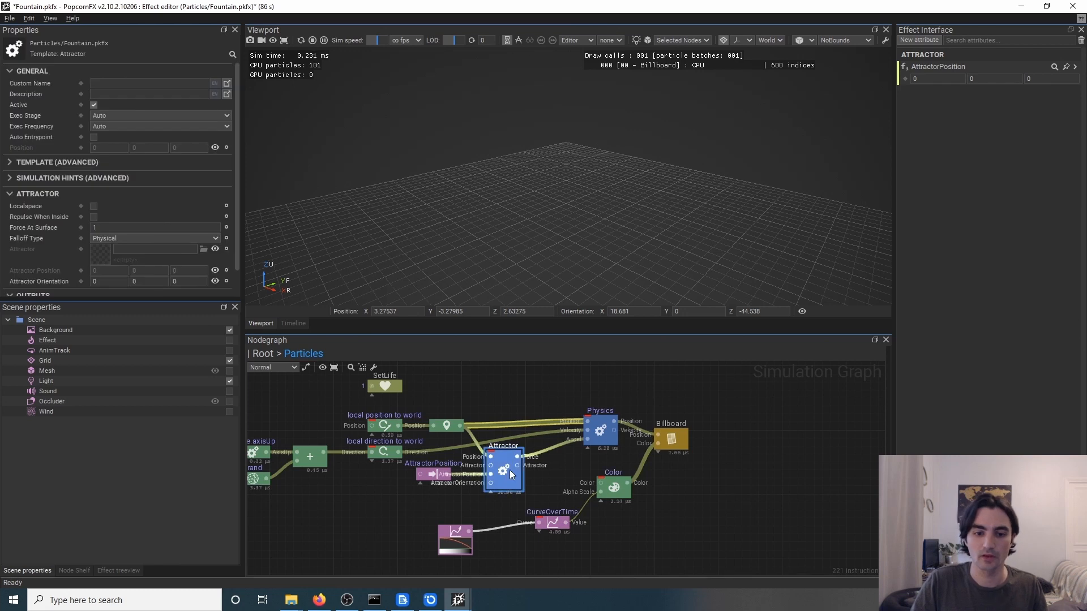
click(429, 471)
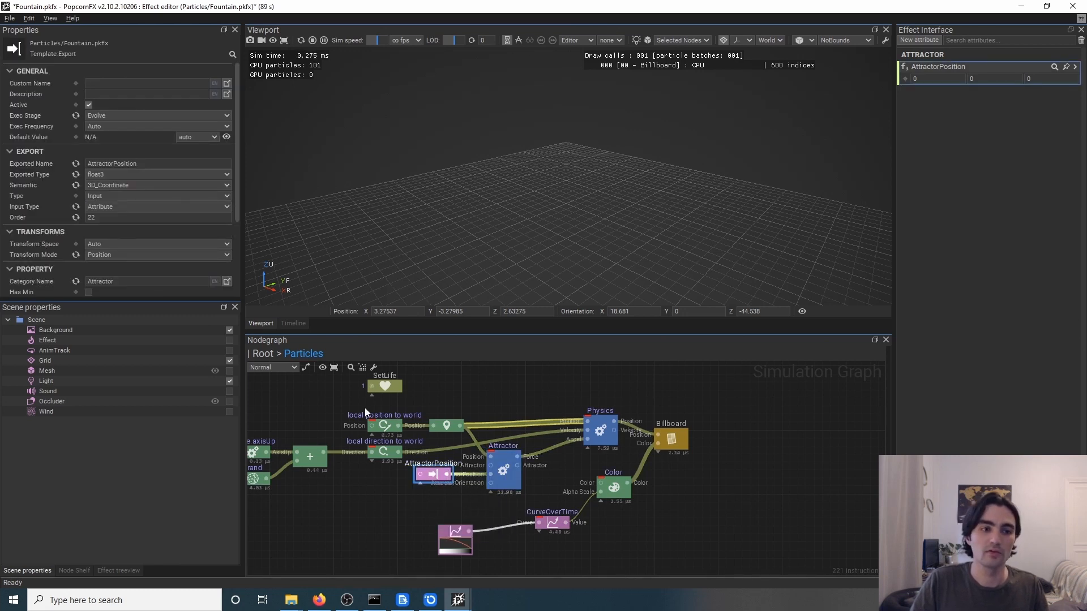
scroll(118, 250, down, 2)
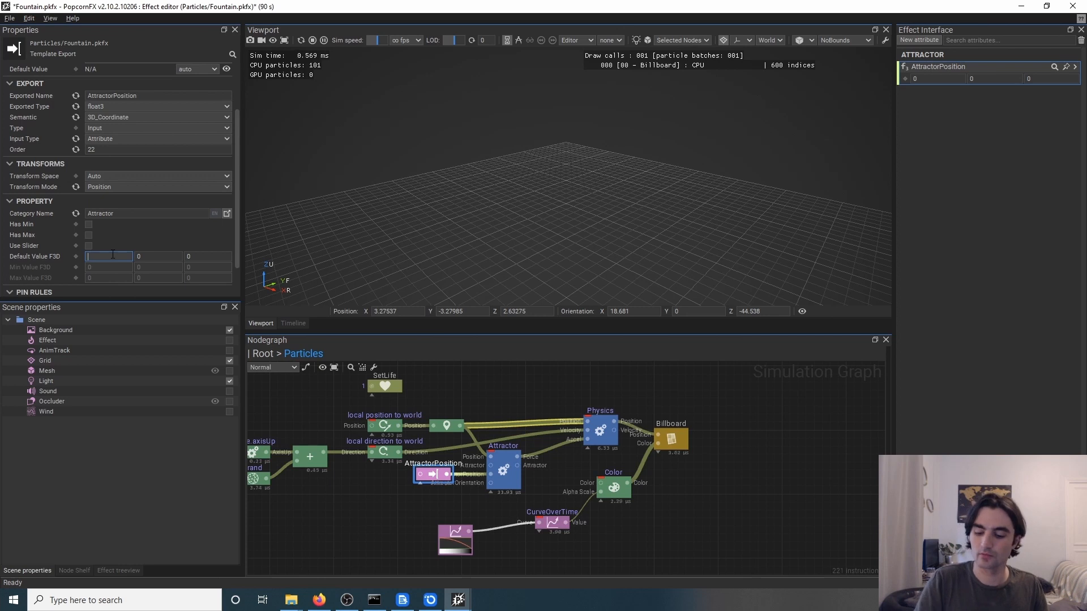
key(Tab)
text(1)
key(Tab)
text(1)
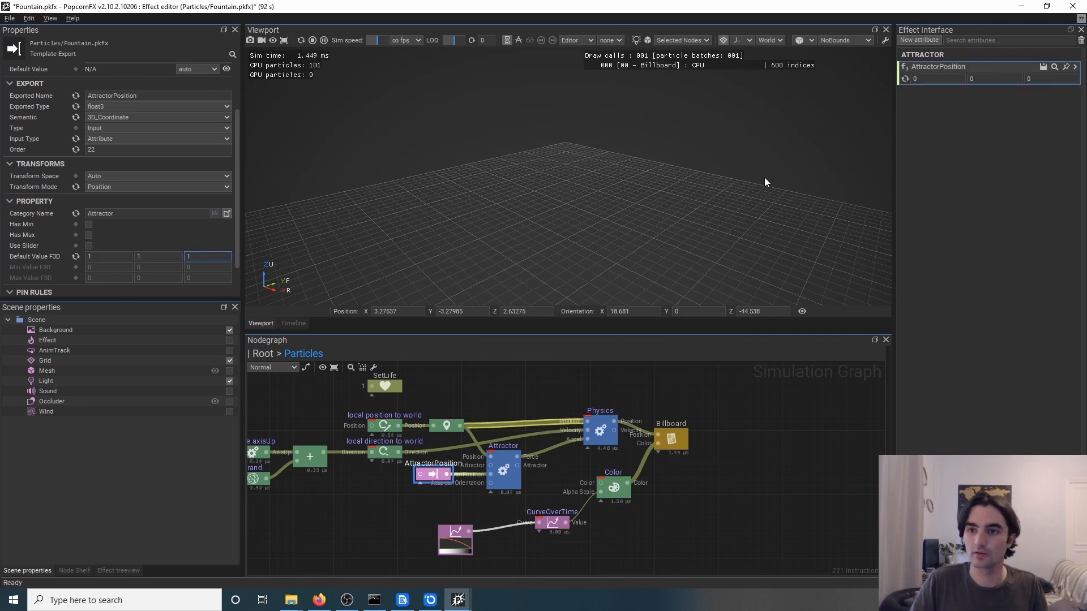
key(Return)
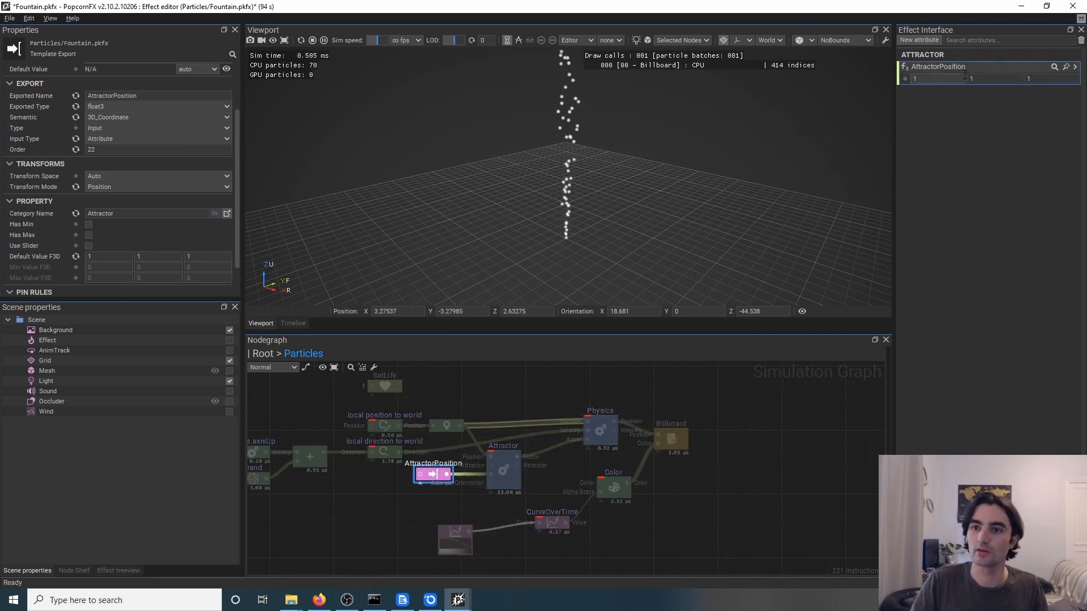
- Turn on the translation gizmo in the preview and set the Attractor's Force At Surface to 100
click(739, 42)
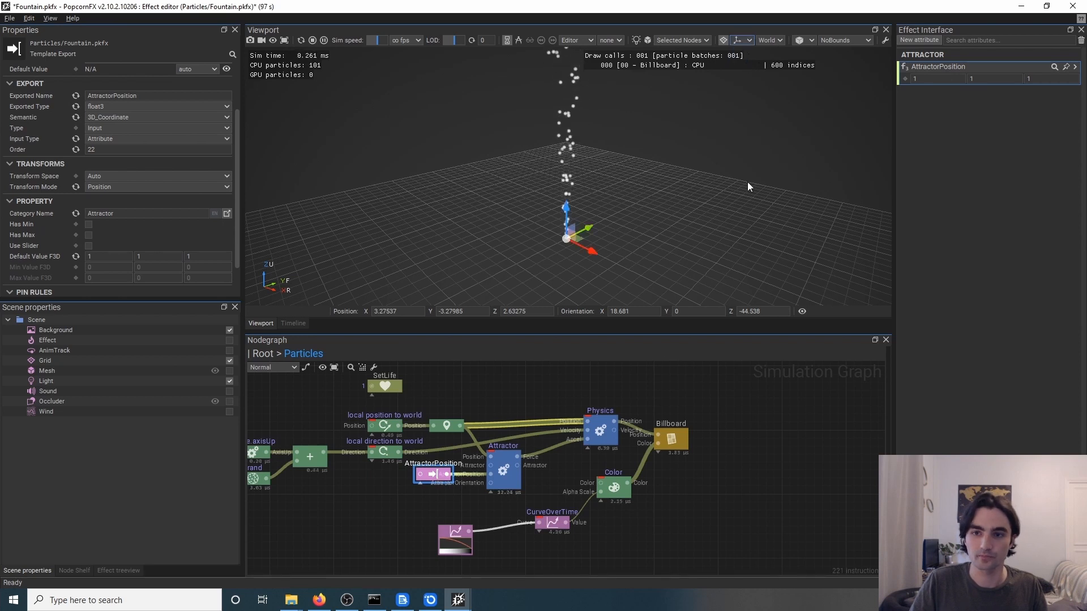
click(505, 474)
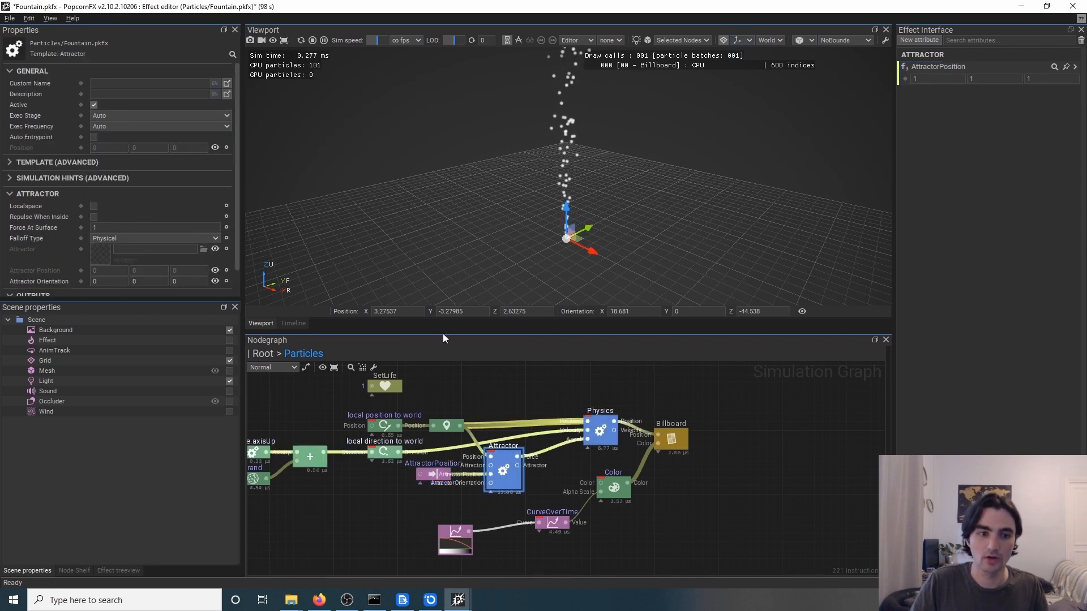
click(123, 227)
text(00)
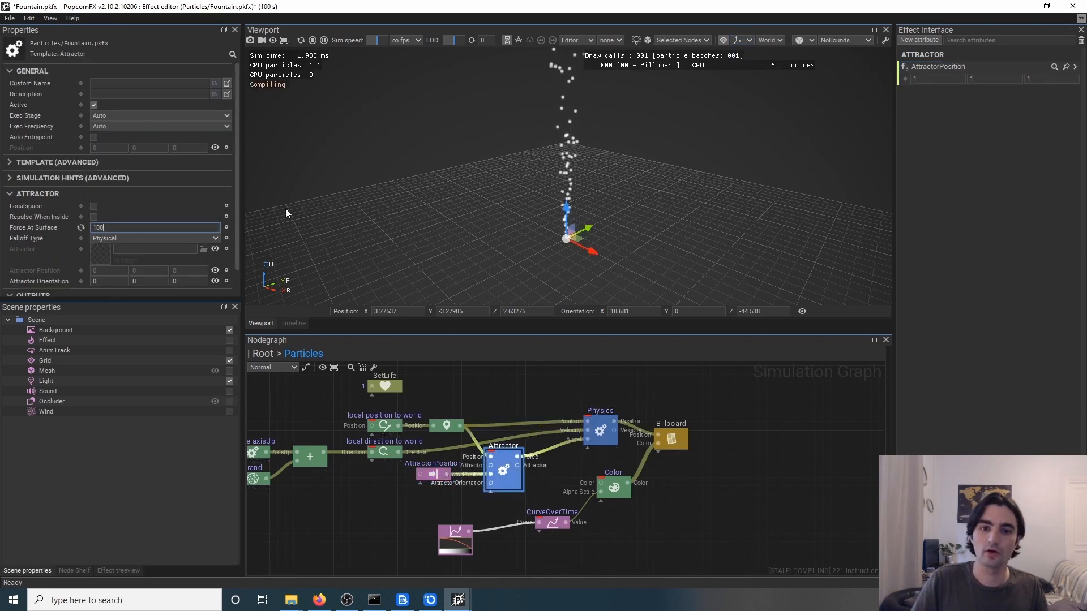
- Select the AttractorPosition attribute and move its gizmo up in the preview to about 1, 1.19, 1.99
key(d)
right_drag(715, 268, 696, 242)
click(939, 73)
key(d)
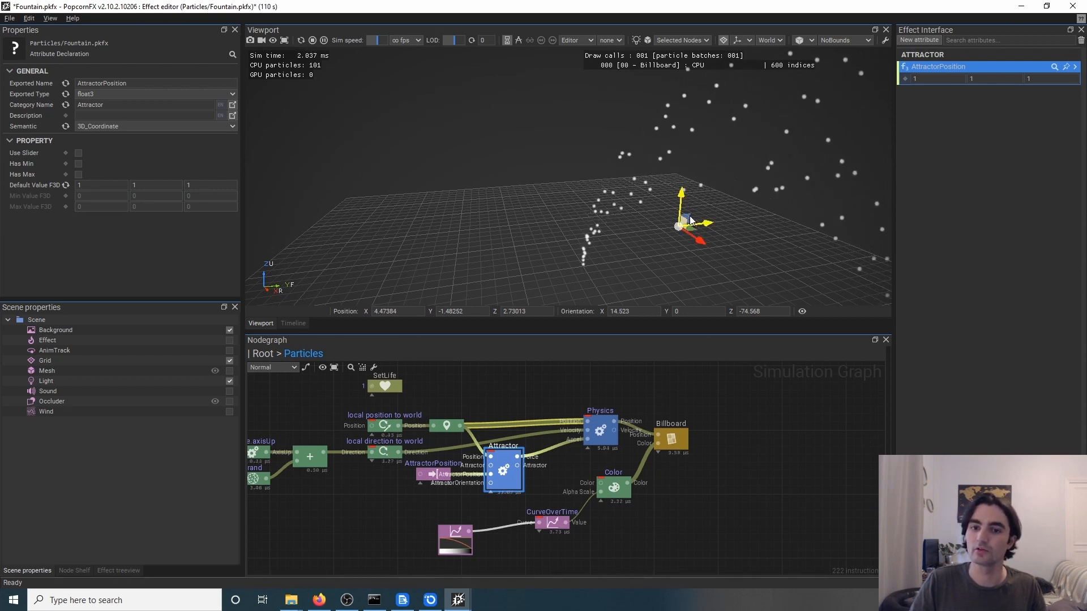
right_drag(710, 280, 684, 275)
key(d)
drag(681, 243, 701, 178)
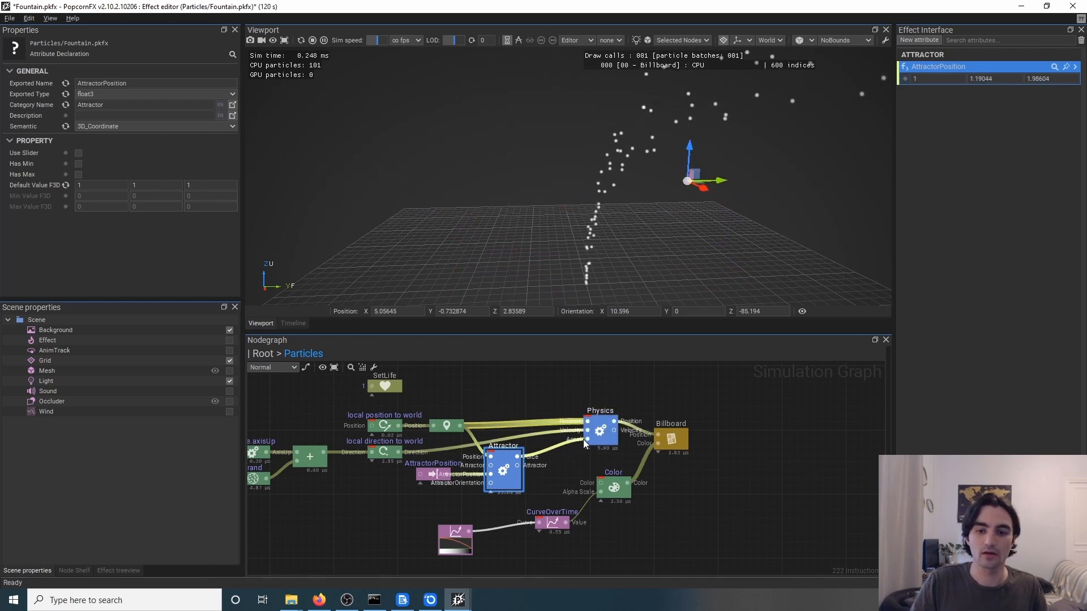
- Set the Physics node's Drag to 1
click(600, 430)
scroll(159, 247, down, 1)
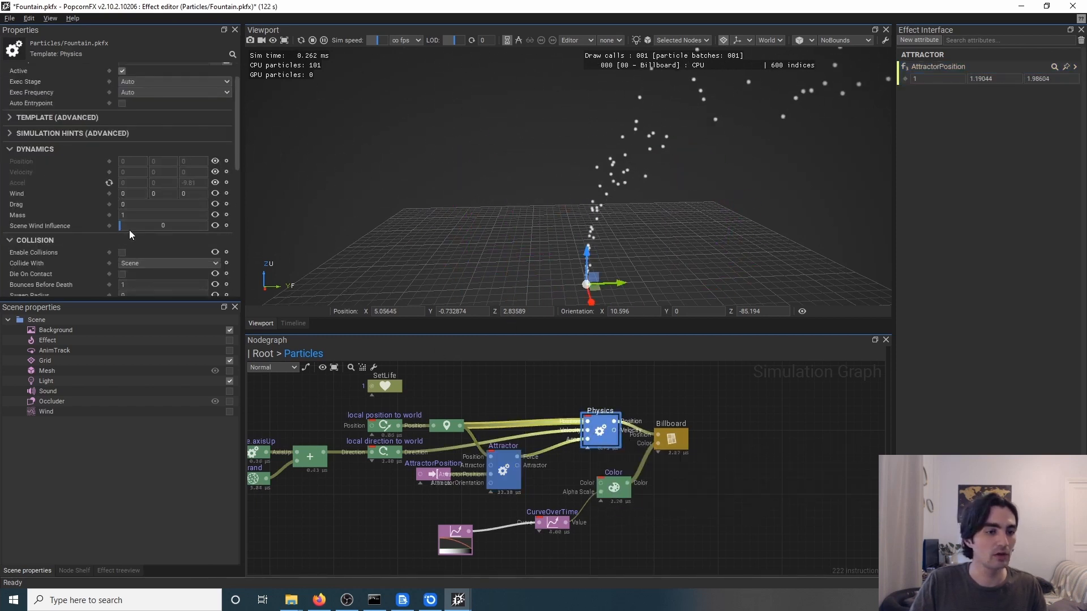
click(147, 202)
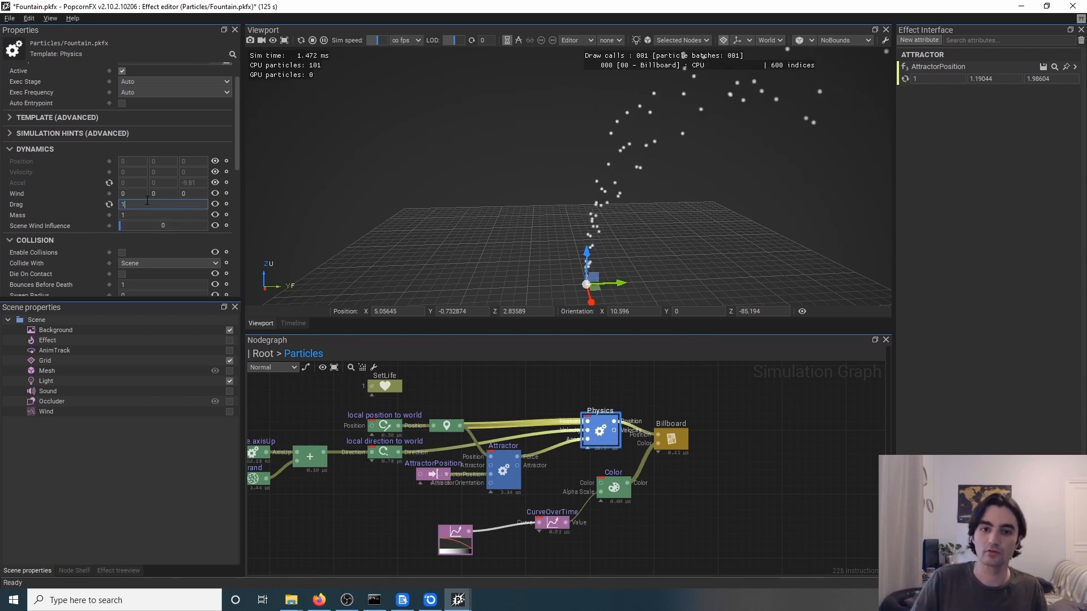
- Return to the Root event graph and set the EventMultiplier's Spawn Count to 1000
click(261, 352)
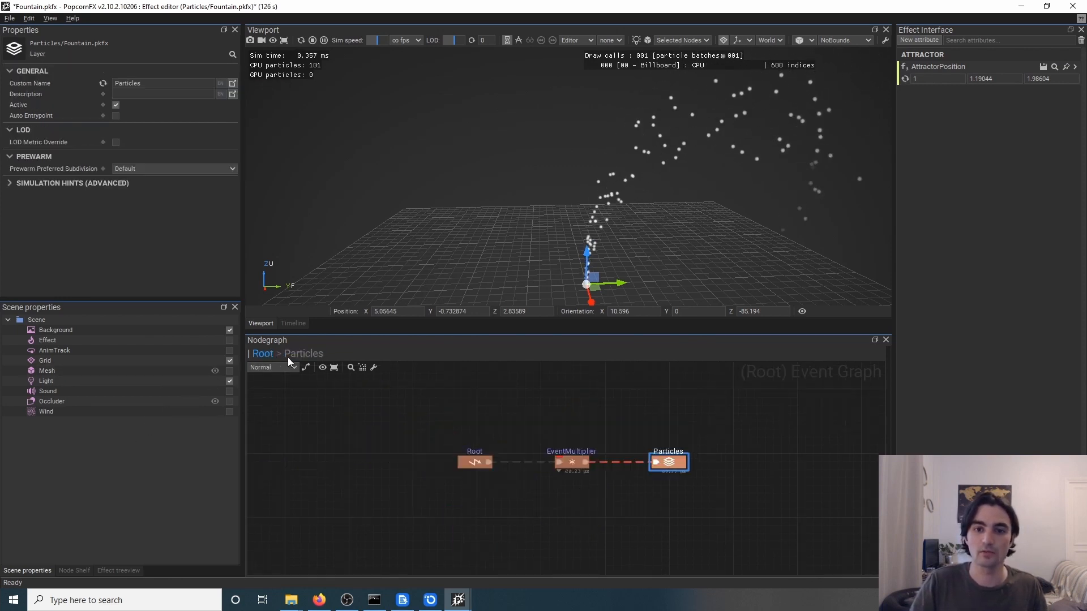
click(572, 461)
click(120, 208)
key(BackSpace)
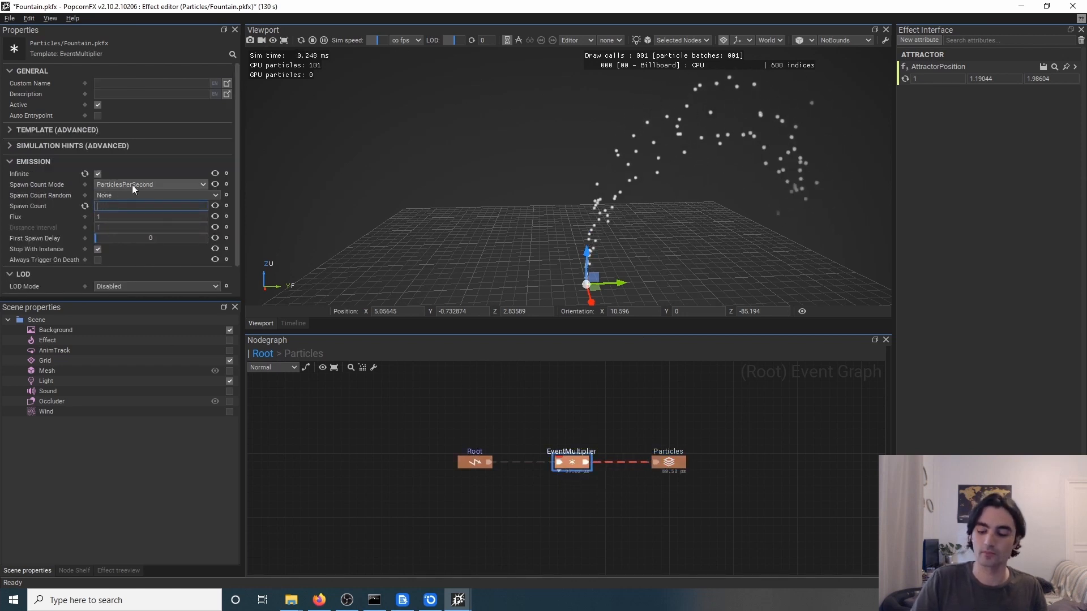
text(1000)
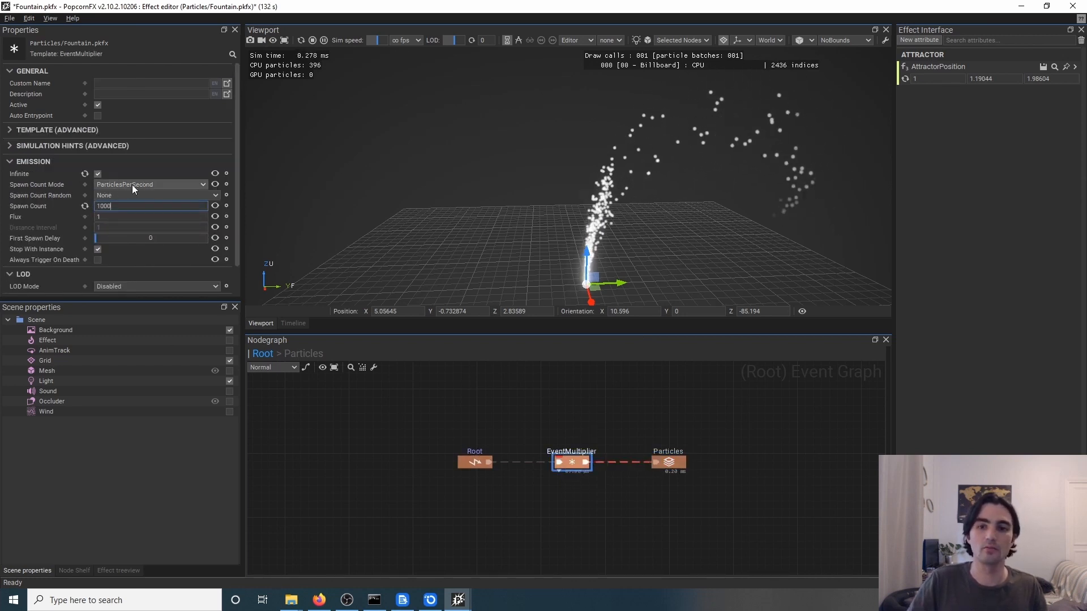
- Move the AttractorPosition gizmo to about 1, 1.19, 1.96 and save the Fountain effect
click(923, 82)
click(924, 67)
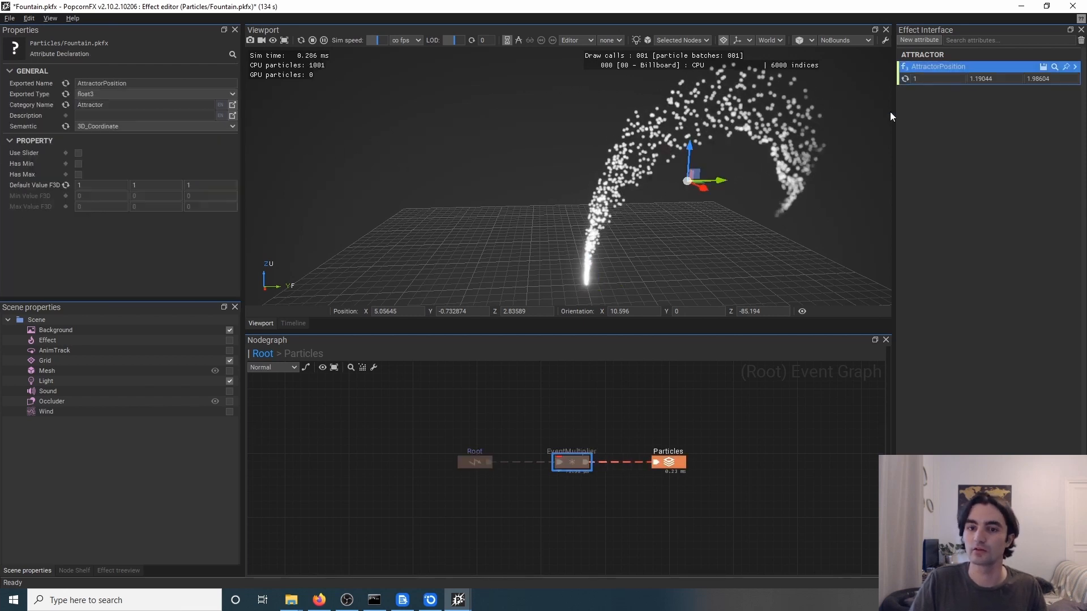
mouse_move(700, 173)
mouse_down()
mouse_move(519, 118)
mouse_move(511, 213)
mouse_move(641, 159)
mouse_move(714, 164)
mouse_move(704, 177)
mouse_up()
key(ctrl+s)
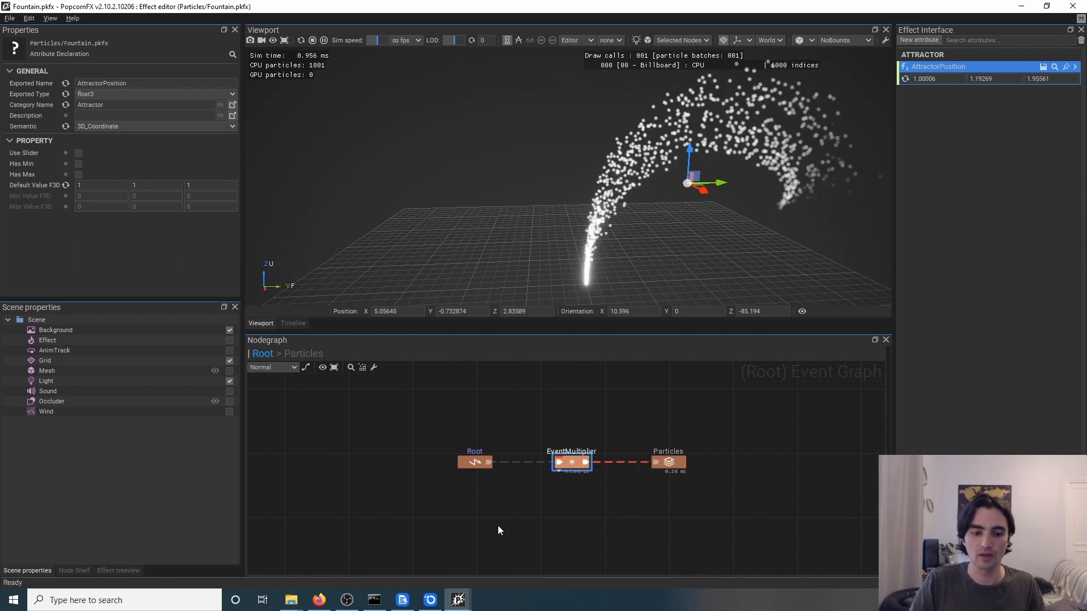
- Switch to the O3DE Editor, view the updated fountain and show the Pop emitter's AttractorPosition values under its Attractor attributes
click(1021, 8)
click(654, 146)
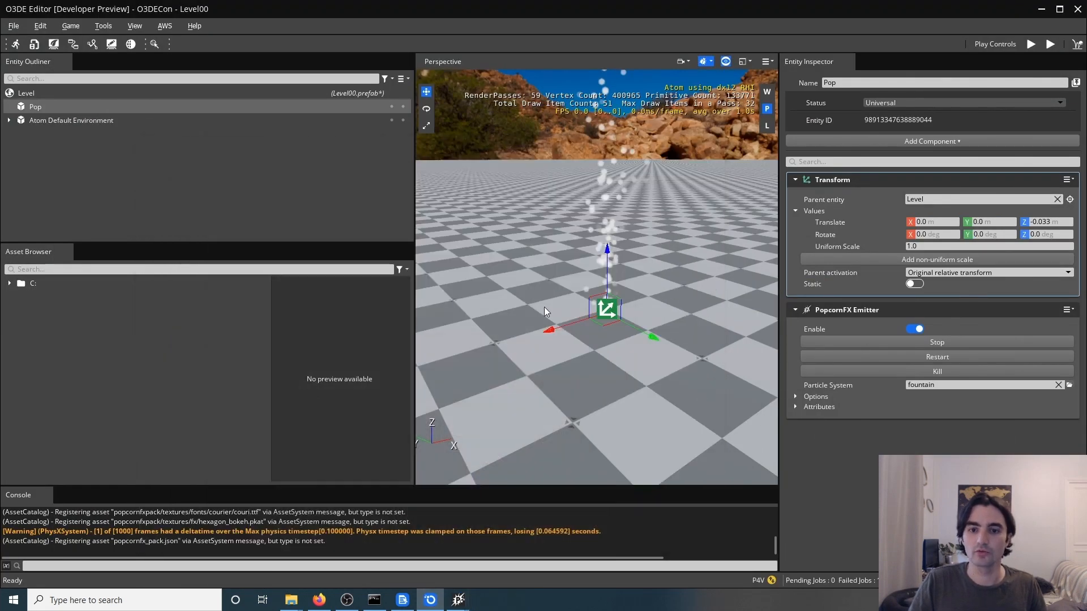
mouse_move(611, 339)
right_down()
mouse_move(571, 351)
mouse_move(674, 343)
mouse_move(623, 323)
right_up()
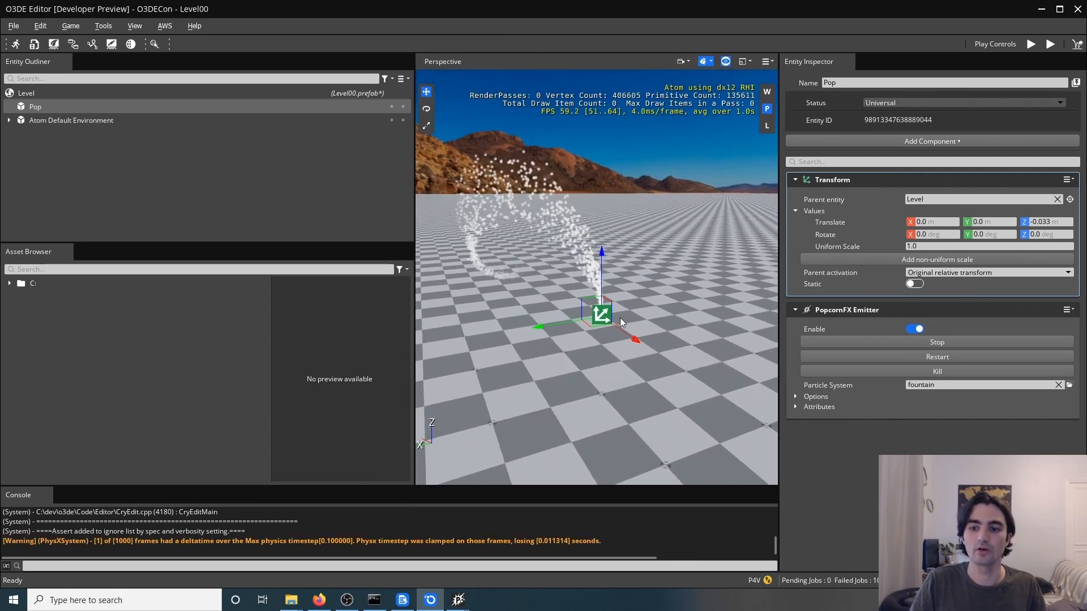
click(795, 407)
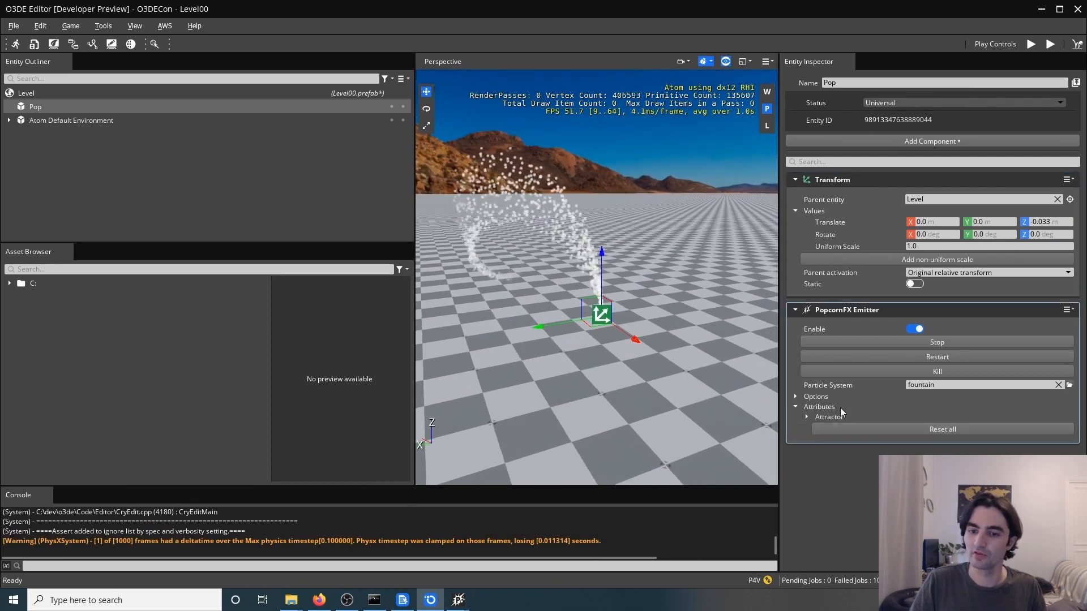
click(807, 418)
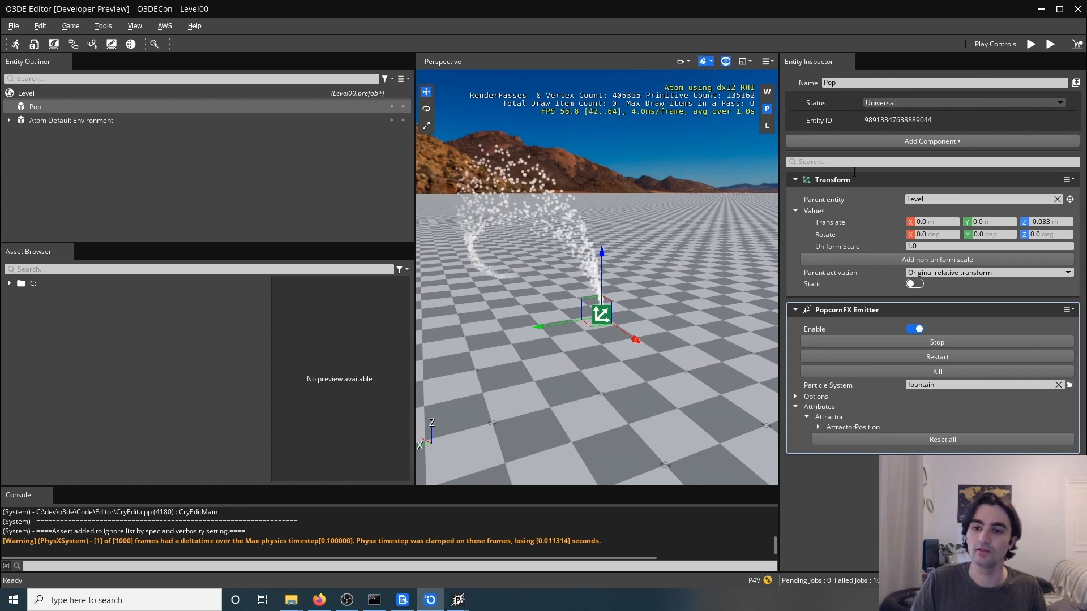
click(818, 428)
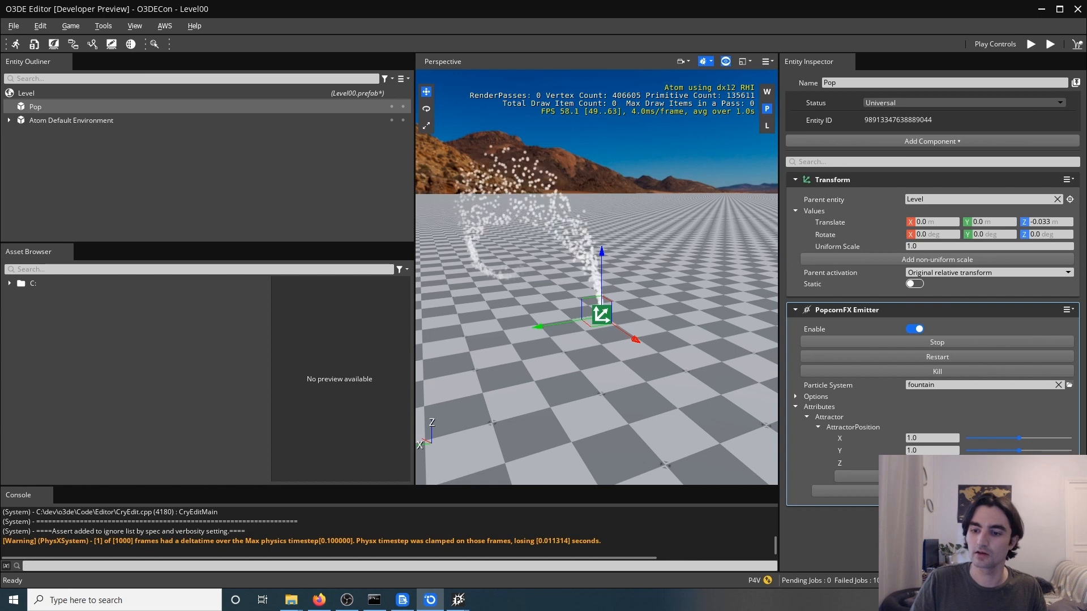
- Set the Y value of the Pop emitter's AttractorPosition to -1.0 and view the fountain from another angle
drag(1019, 463, 996, 463)
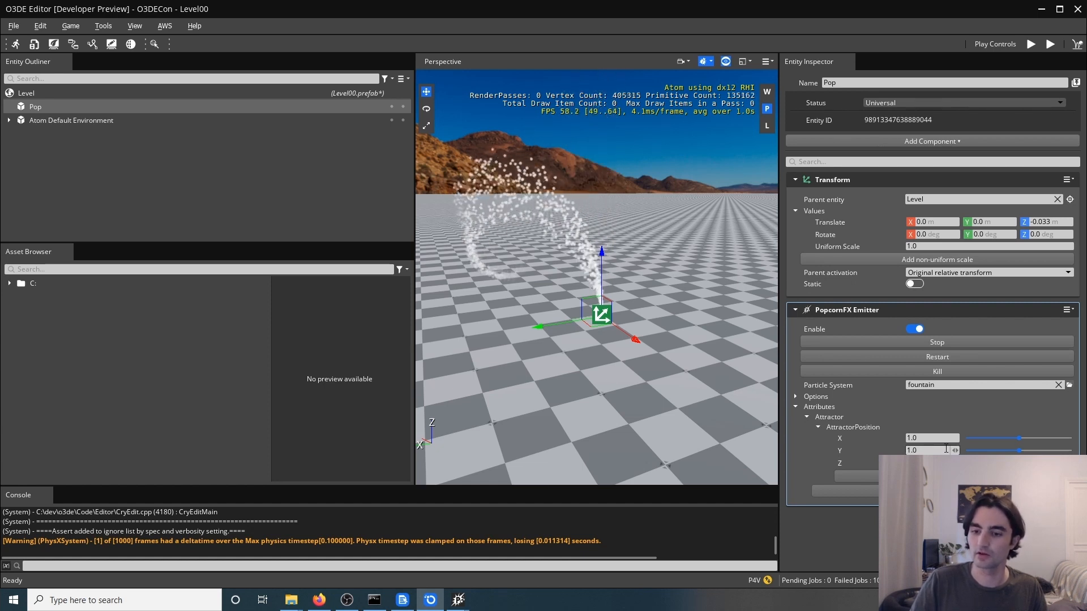
click(937, 450)
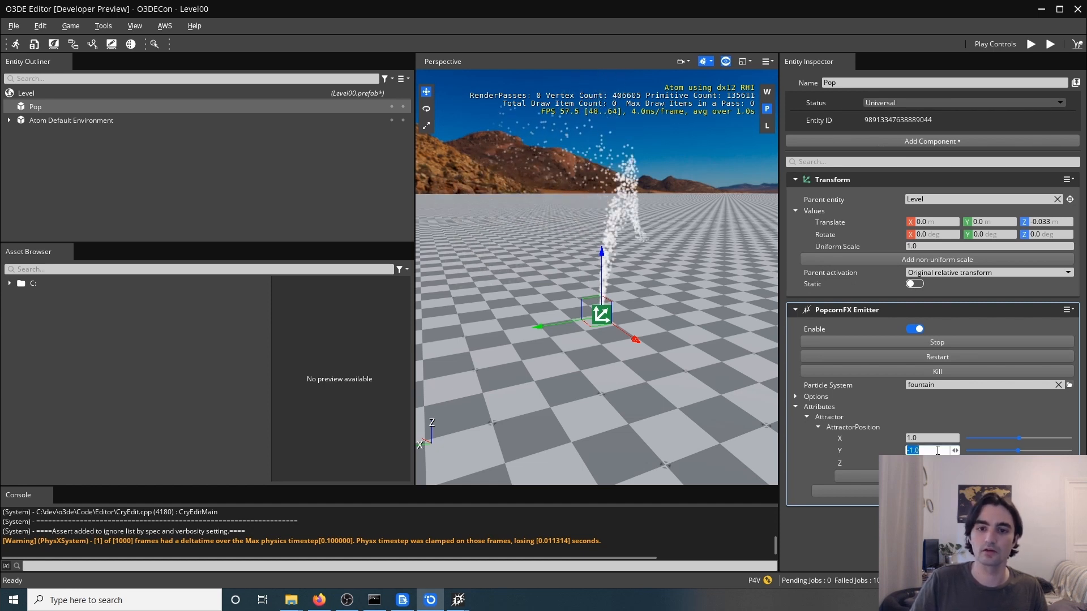
right_drag(702, 355, 670, 351)
key(d)
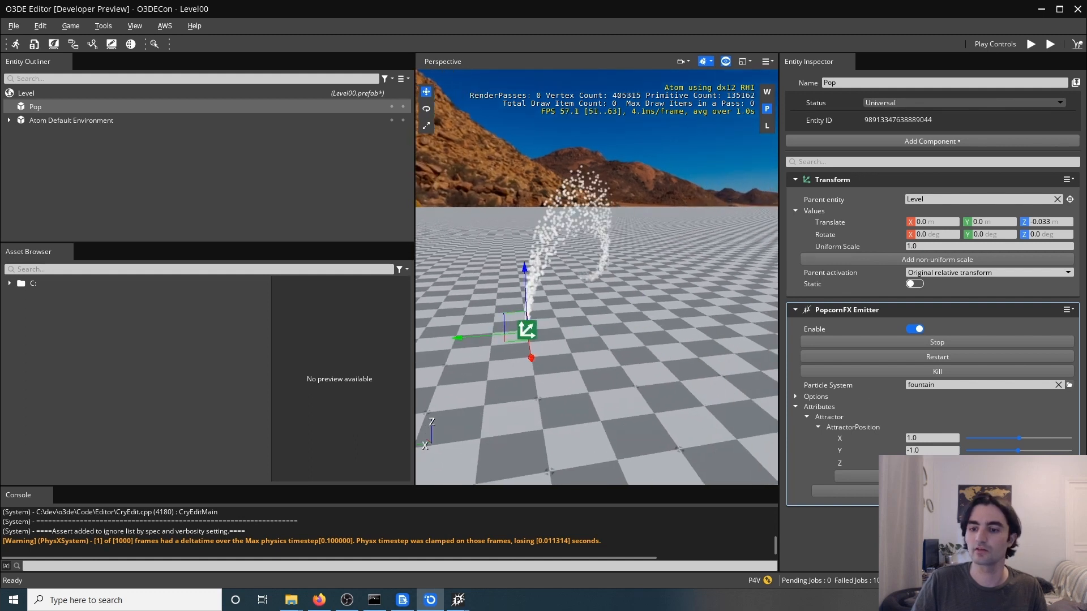
- Set the AttractorPosition's Y value back to 1.0
click(925, 451)
text(1)
key(Return)
- Examine the attracted fountain around the Pop entity from several sides in the level
right_drag(681, 434, 646, 434)
key(s)
right_drag(654, 351, 695, 347)
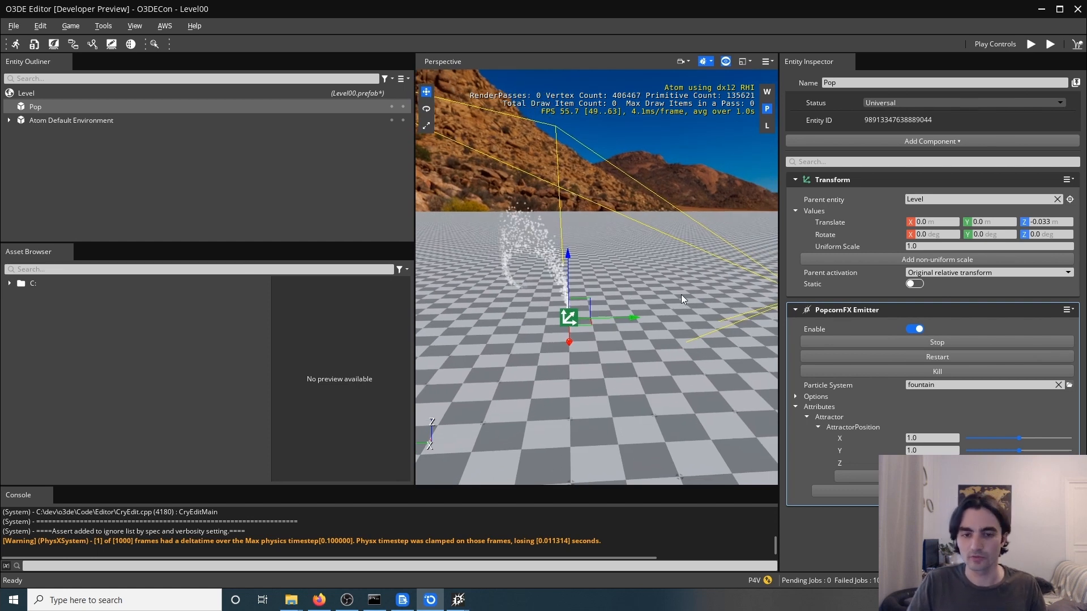
mouse_move(682, 278)
right_down()
mouse_move(718, 277)
mouse_move(680, 268)
right_up()
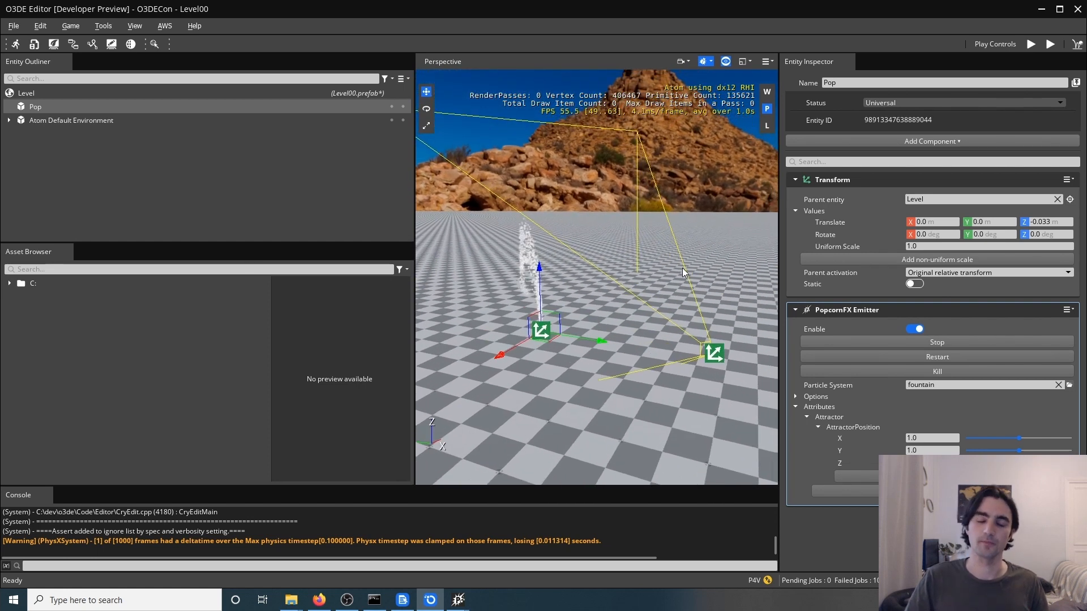
key(d)
right_drag(601, 353, 622, 361)
key(a)
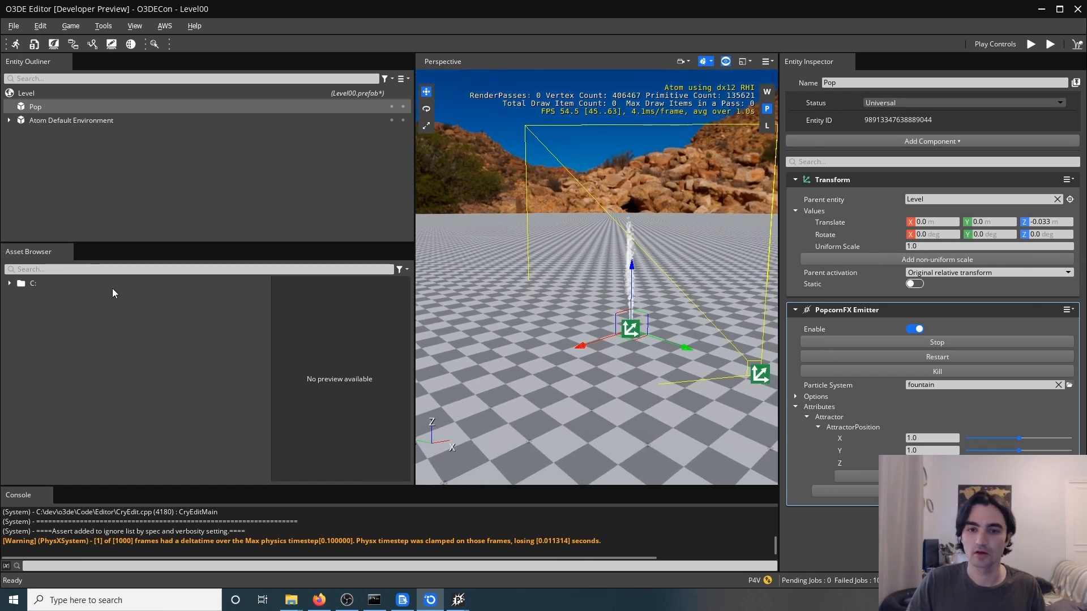
key(d)
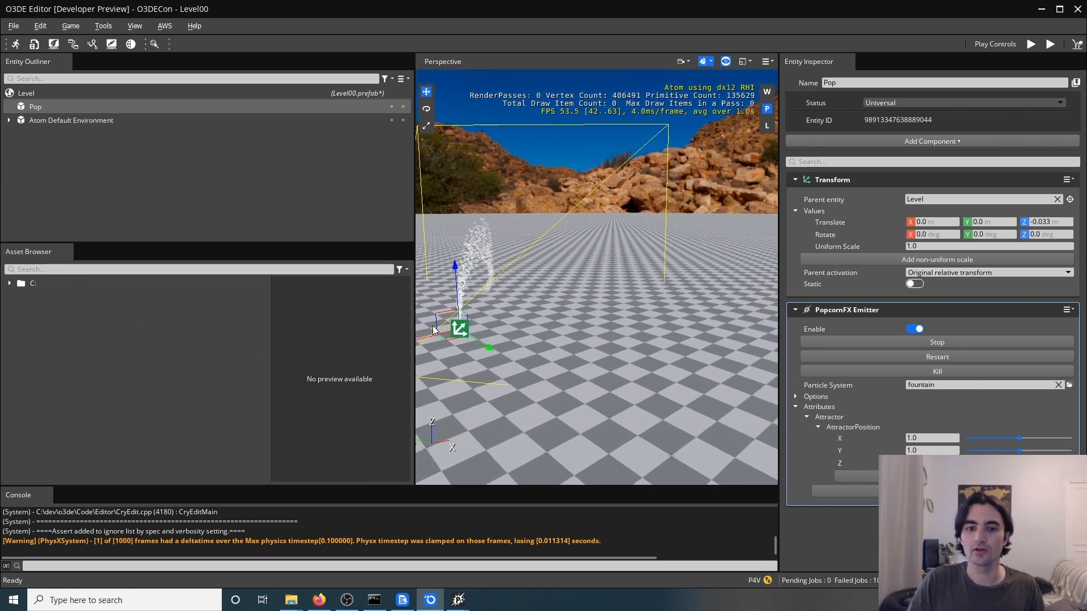
key(a)
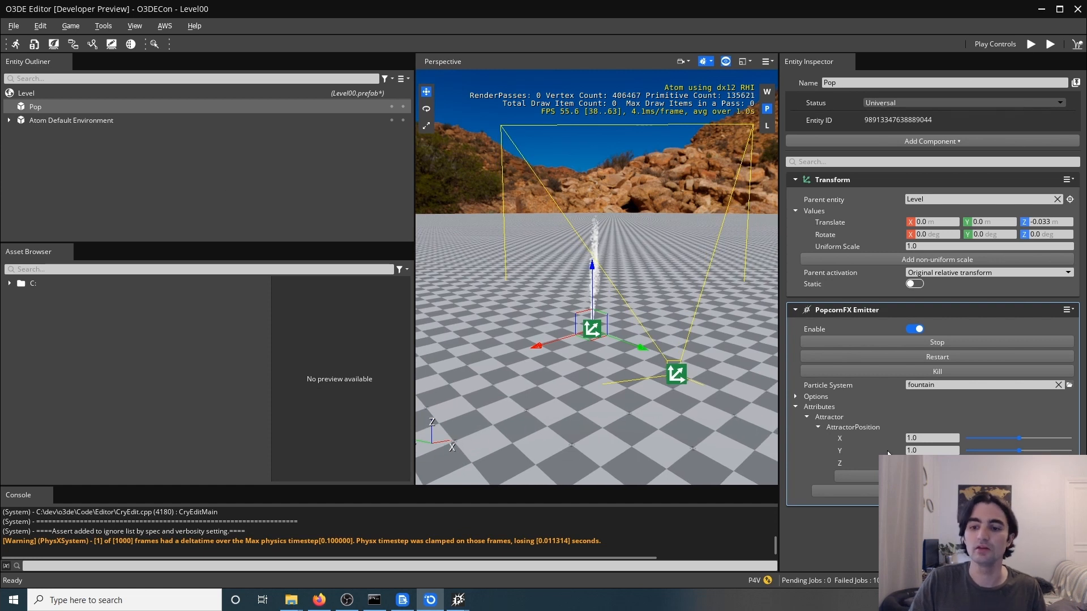
- Create a new entity at the level root and name it Target
click(148, 209)
right_click(21, 194)
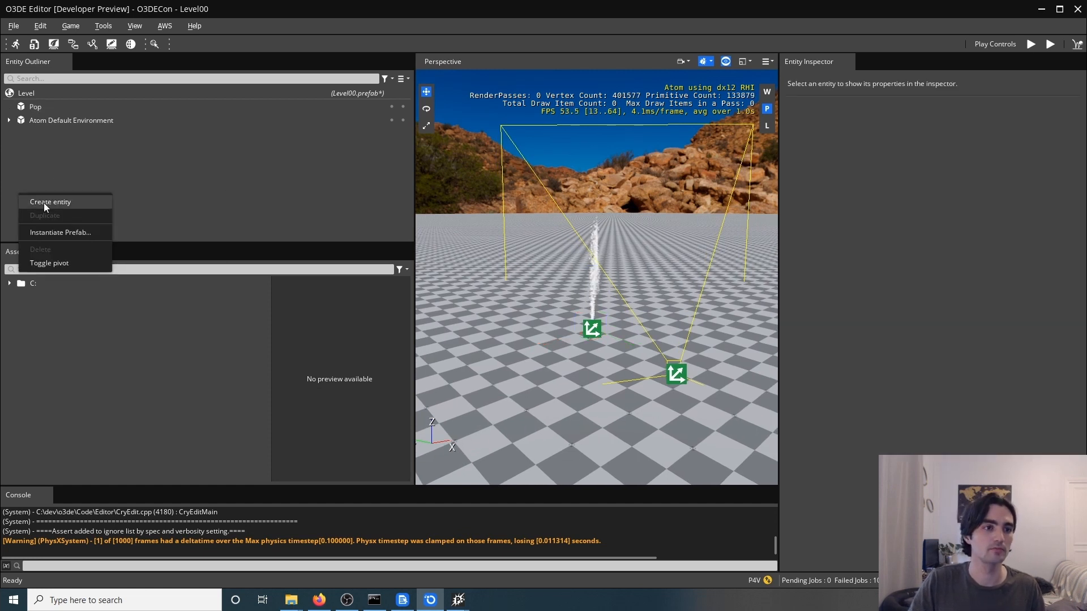
click(43, 202)
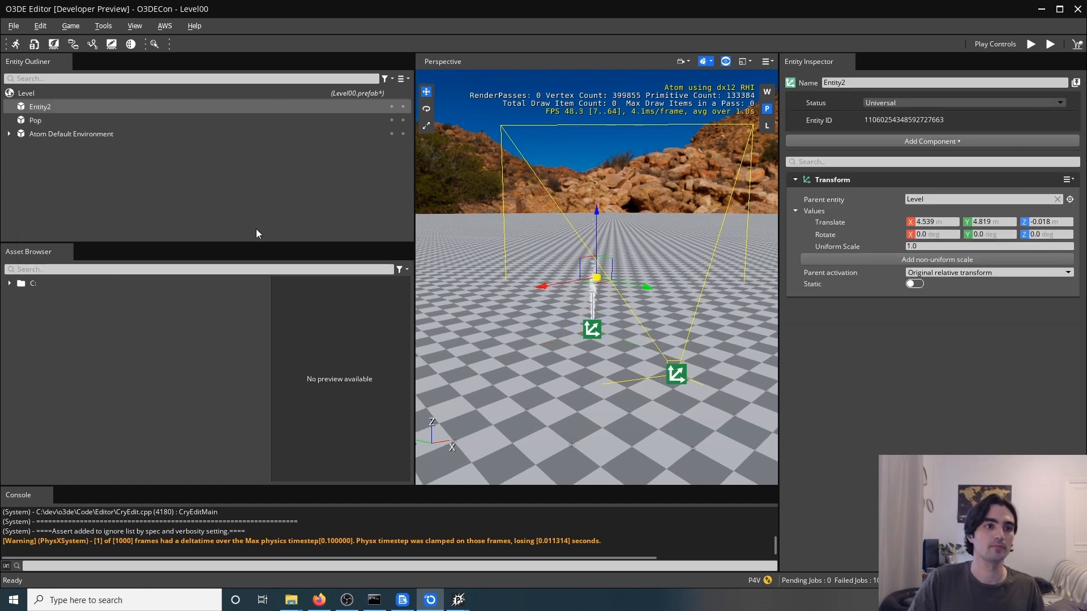
double_click(45, 107)
text(Target)
key(Return)
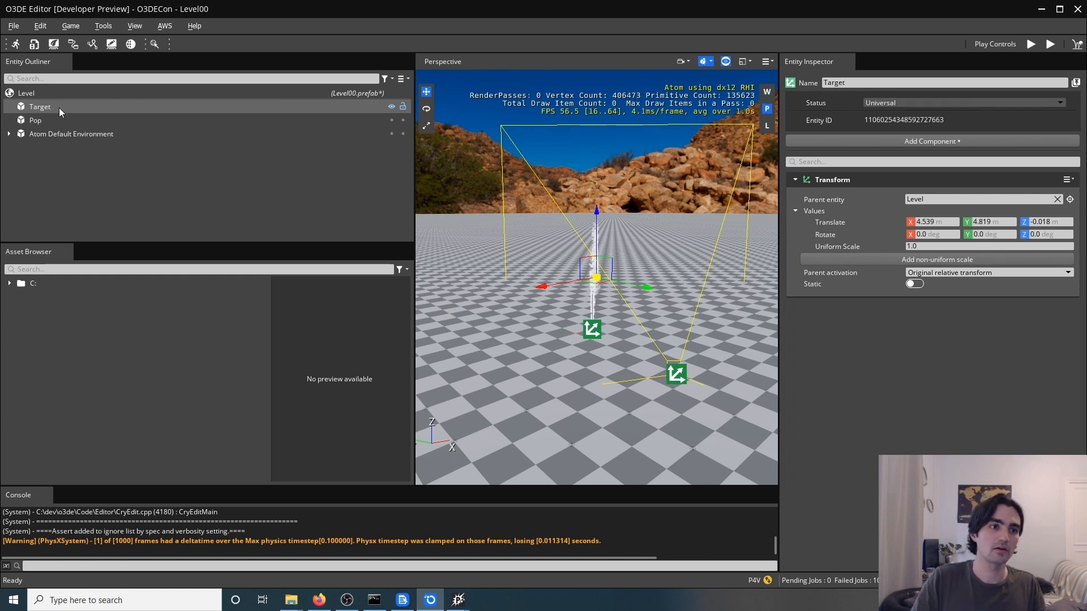
- Add a Tag component to the Target entity
click(929, 141)
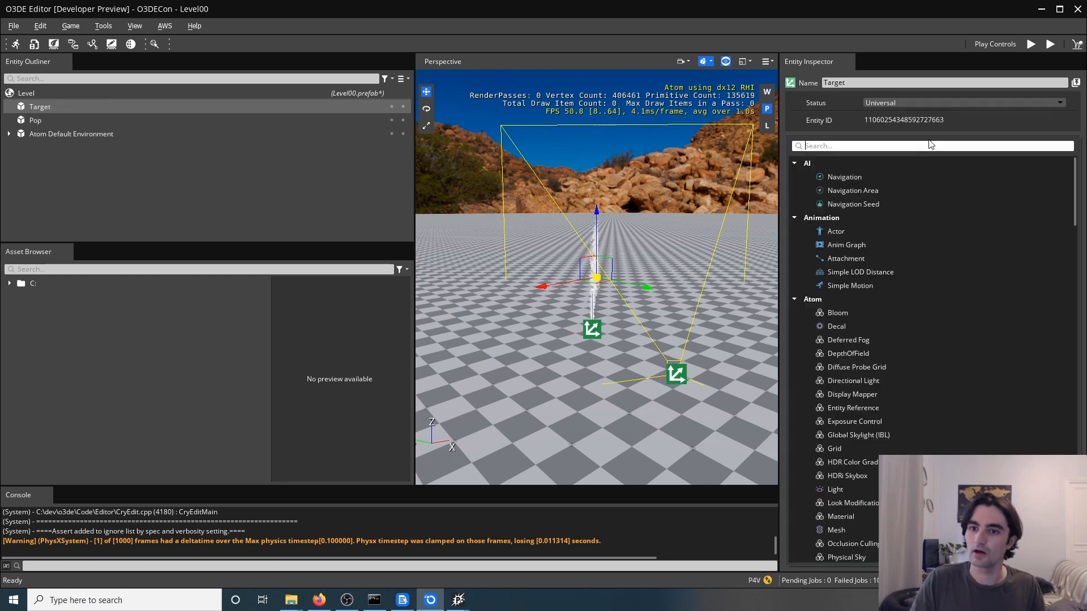
text(Targe)
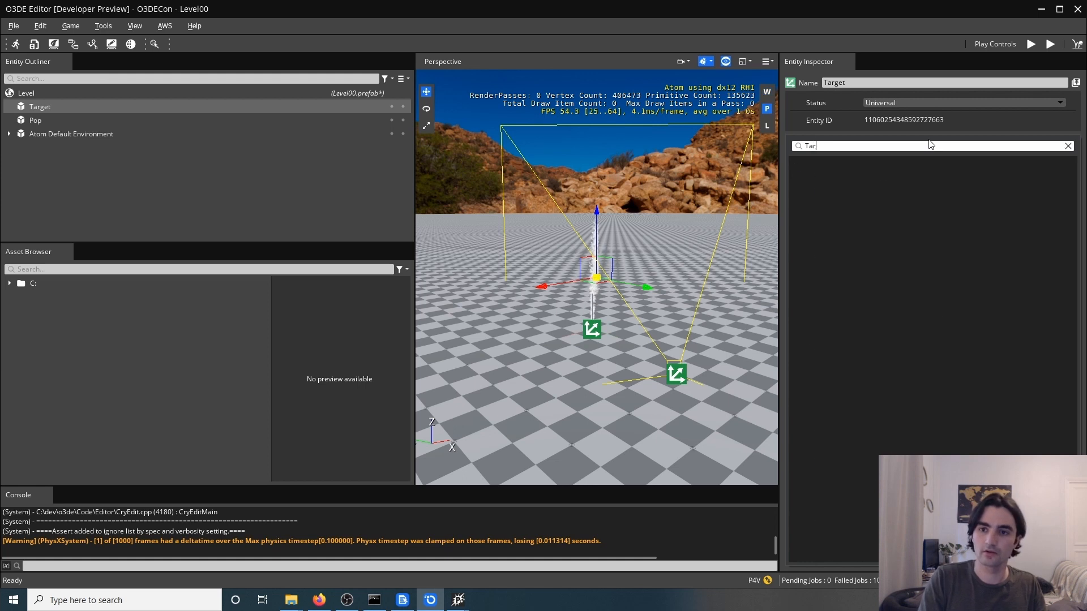
key(BackSpace)
text(g)
key(Down)
key(Return)
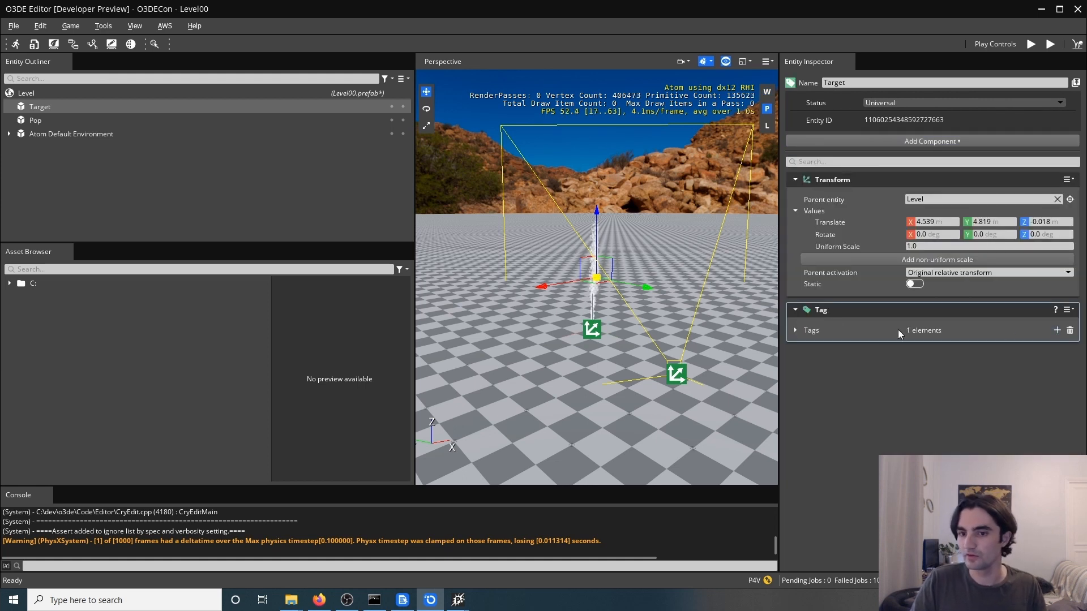
- Set the Tag component's first tag to Target
click(796, 331)
click(929, 342)
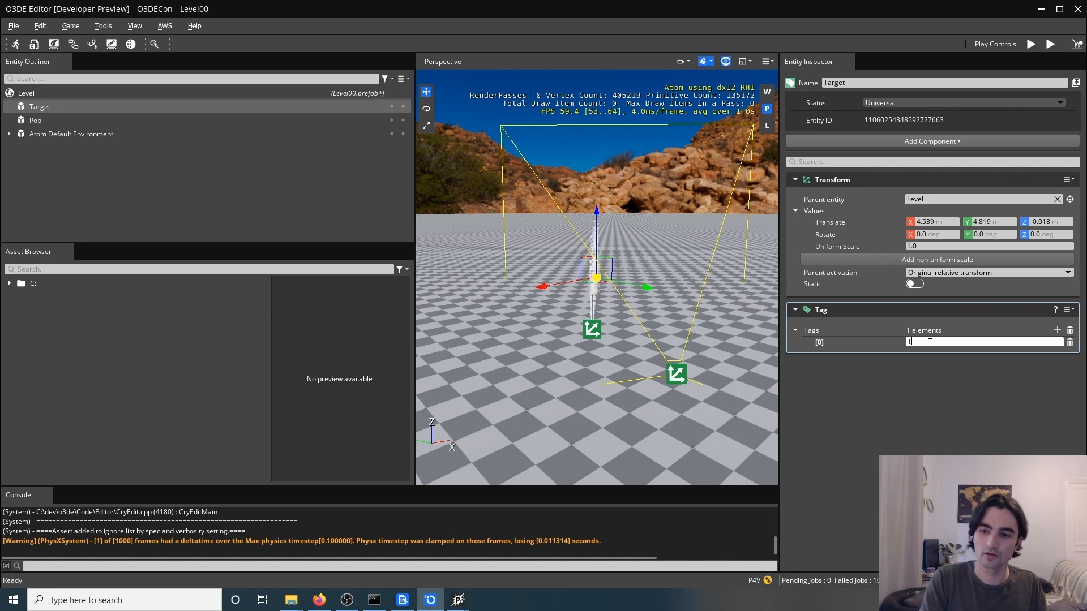
click(911, 414)
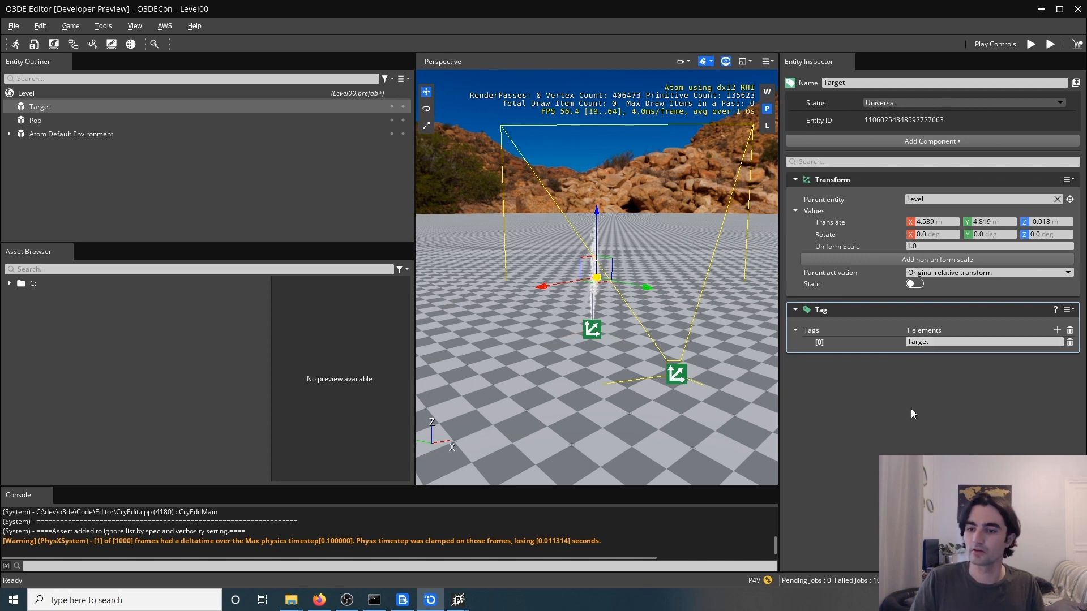
- Add a Mesh component to the Target entity
click(998, 141)
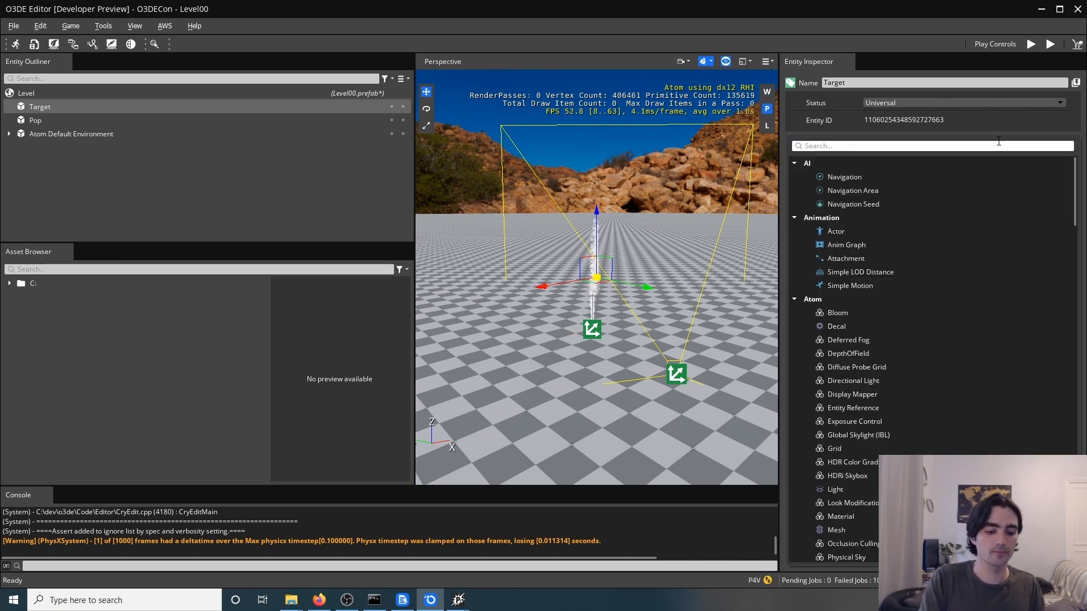
text(mesh)
key(Down)
key(Return)
- Search the model assets for a sphere and assign _sphere_1x1 as the Target's mesh asset
click(1069, 386)
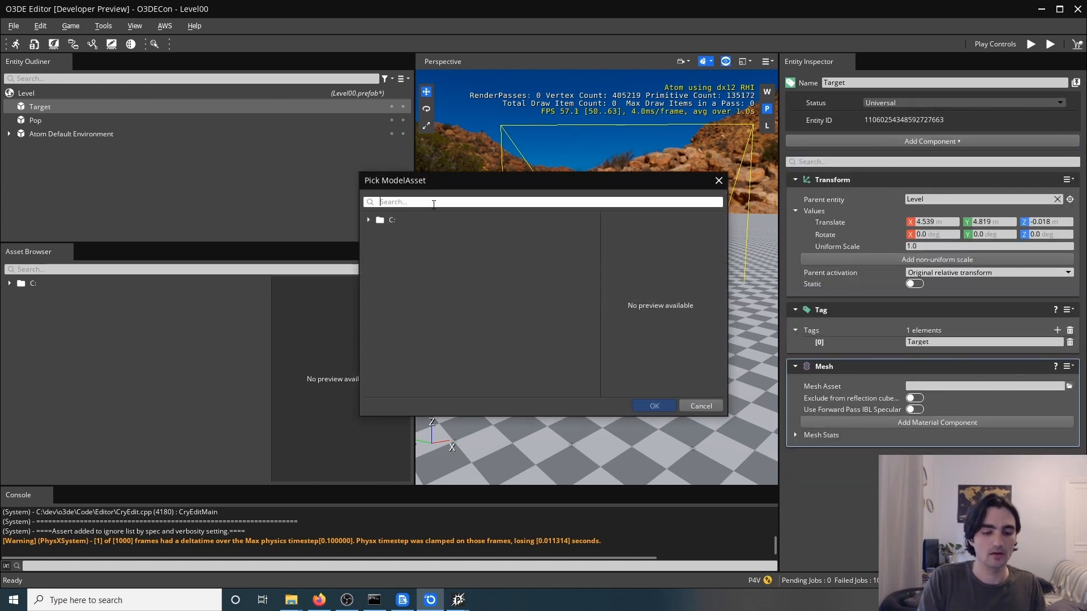
text(sphe)
scroll(469, 355, down, 5)
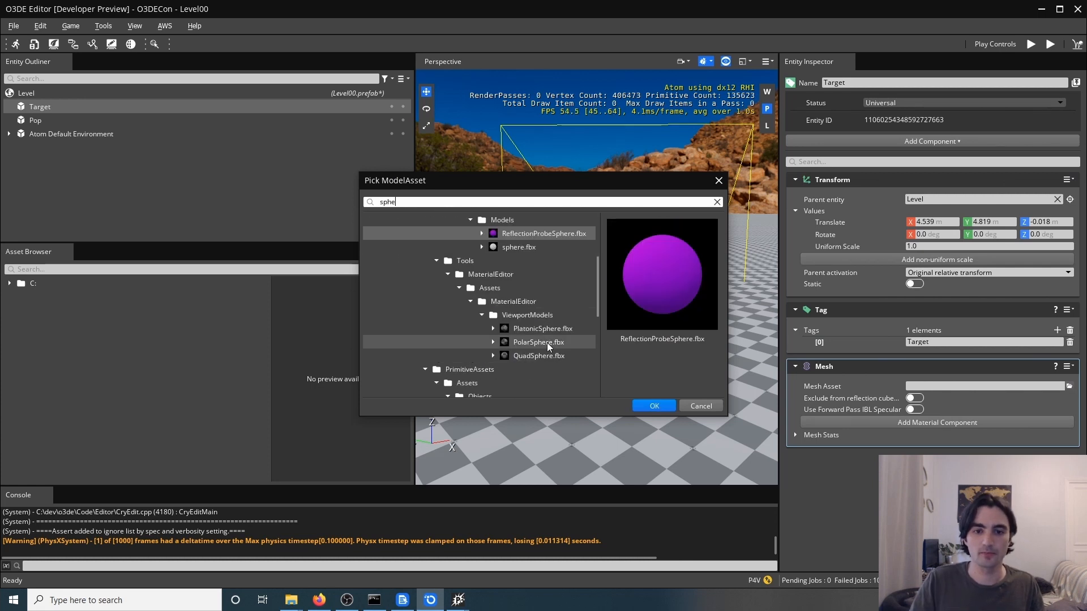
double_click(527, 342)
scroll(649, 281, up, 5)
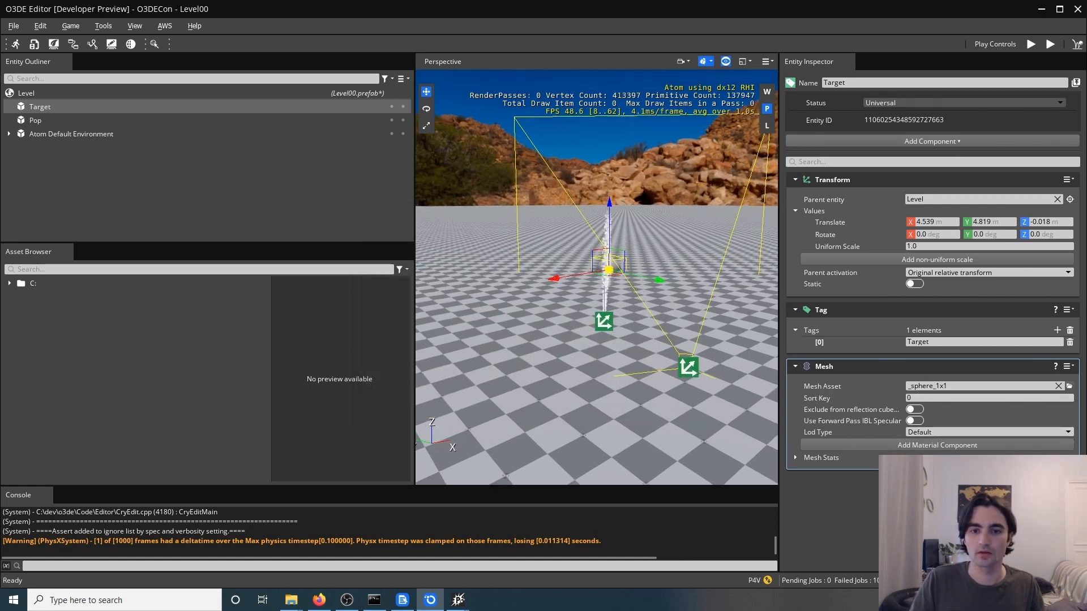
- Move the Target sphere beside the fountain to about X 3.94, Y 1.57, Z -0.02 m
right_drag(648, 281, 600, 215)
drag(599, 216, 619, 286)
right_drag(620, 285, 497, 261)
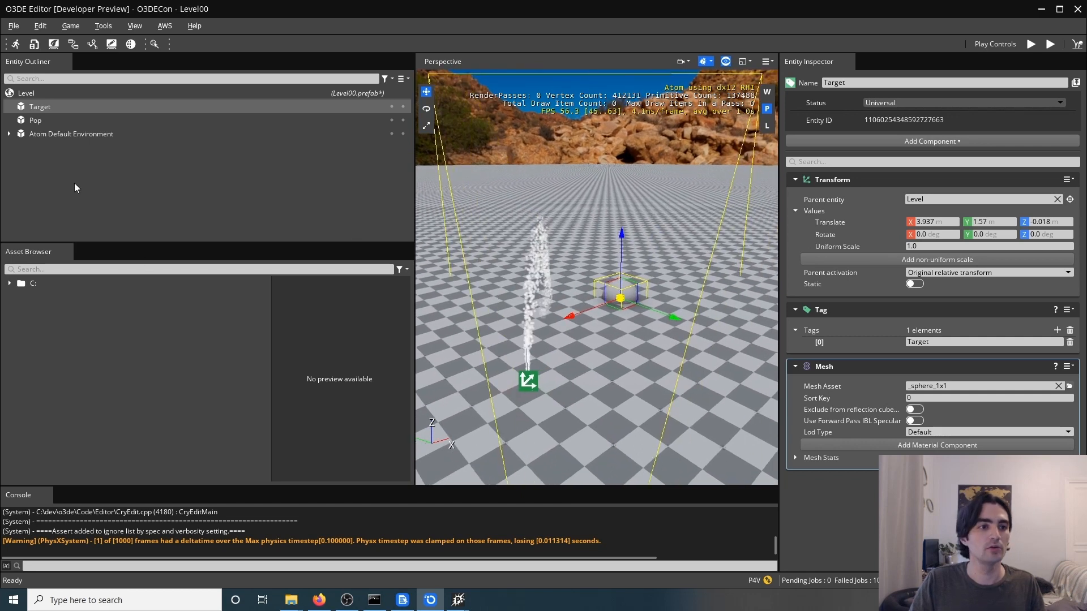
- Add a Script Canvas component to the Pop entity, leaving its script asset unassigned
click(55, 120)
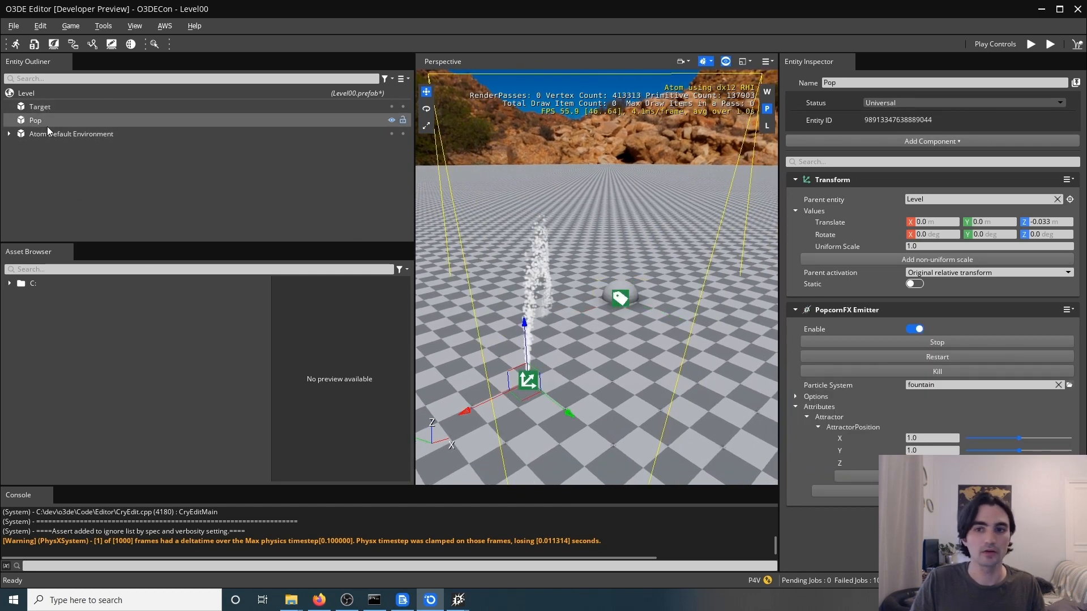
click(942, 141)
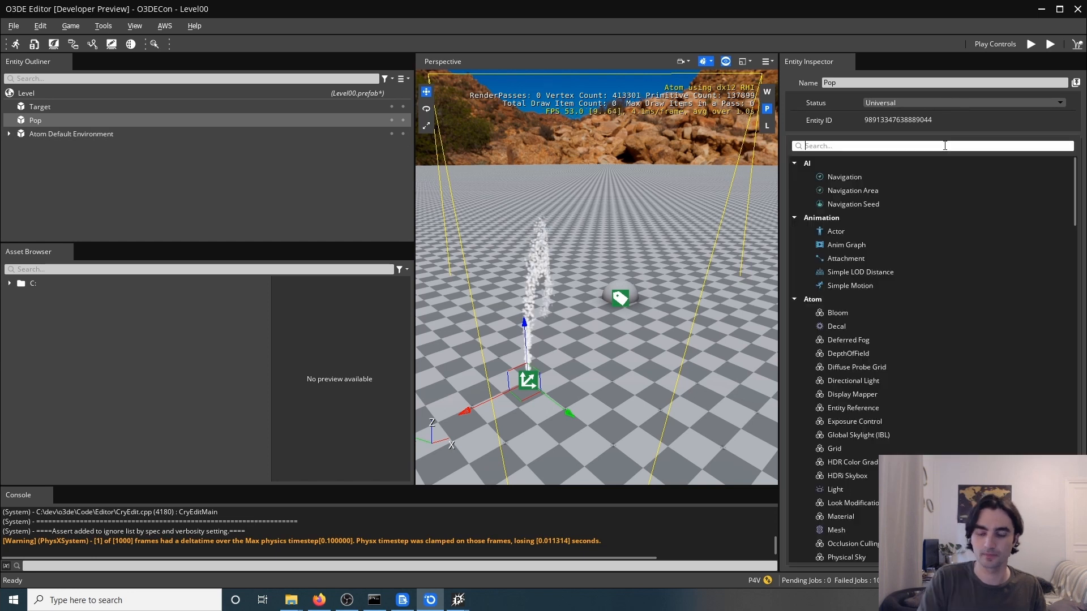
text(scri)
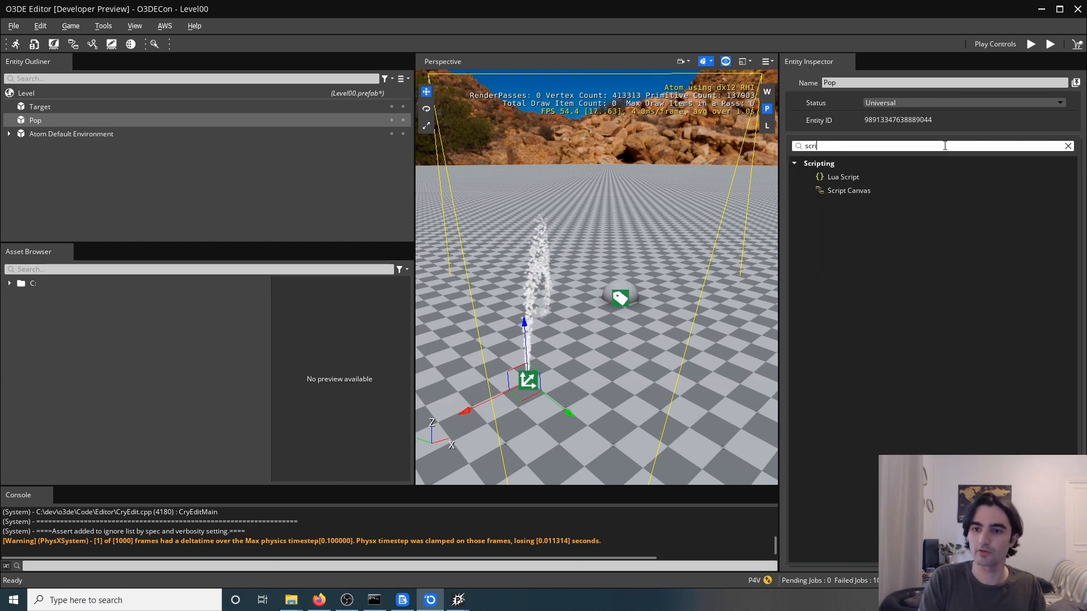
click(929, 192)
click(1065, 516)
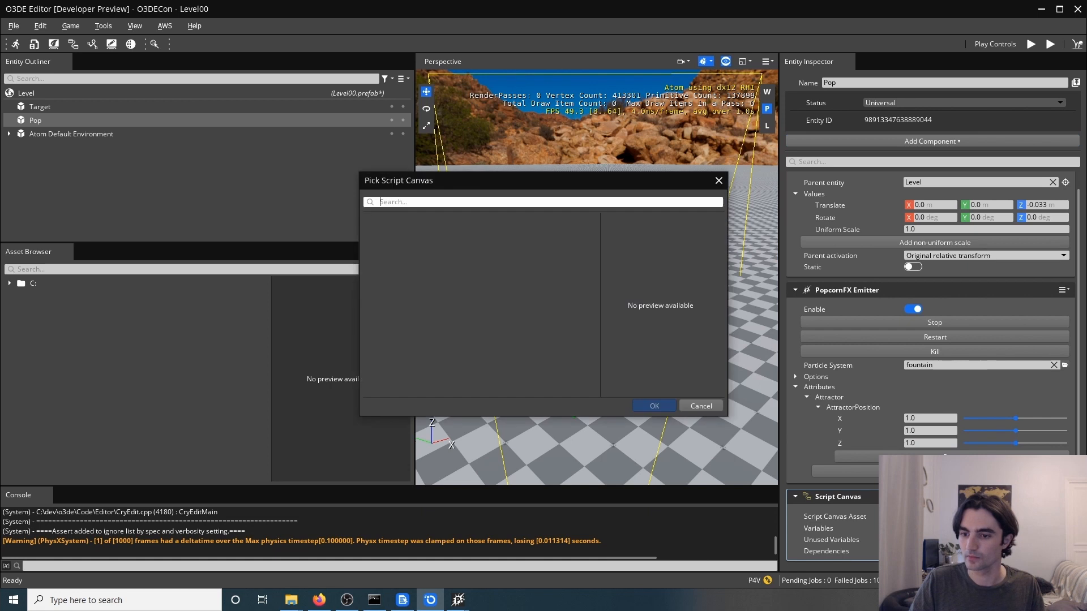
click(719, 181)
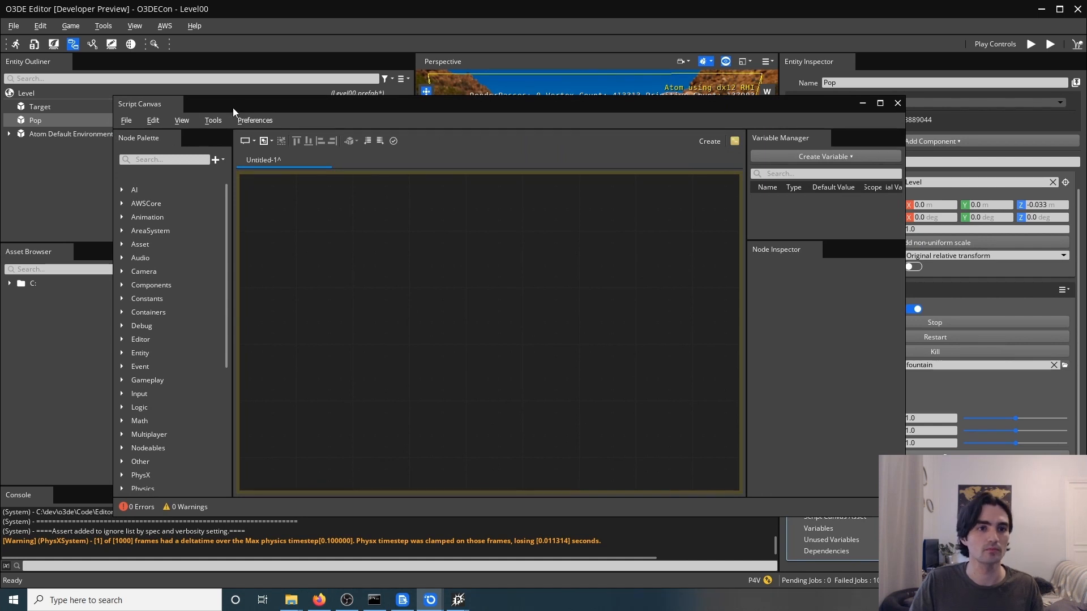
- Arrange the Script Canvas editor window and save the new graph as Attractor in the project's scriptcanvas folder
drag(232, 107, 278, 192)
drag(414, 160, 275, 160)
drag(601, 196, 560, 117)
key(ctrl+s)
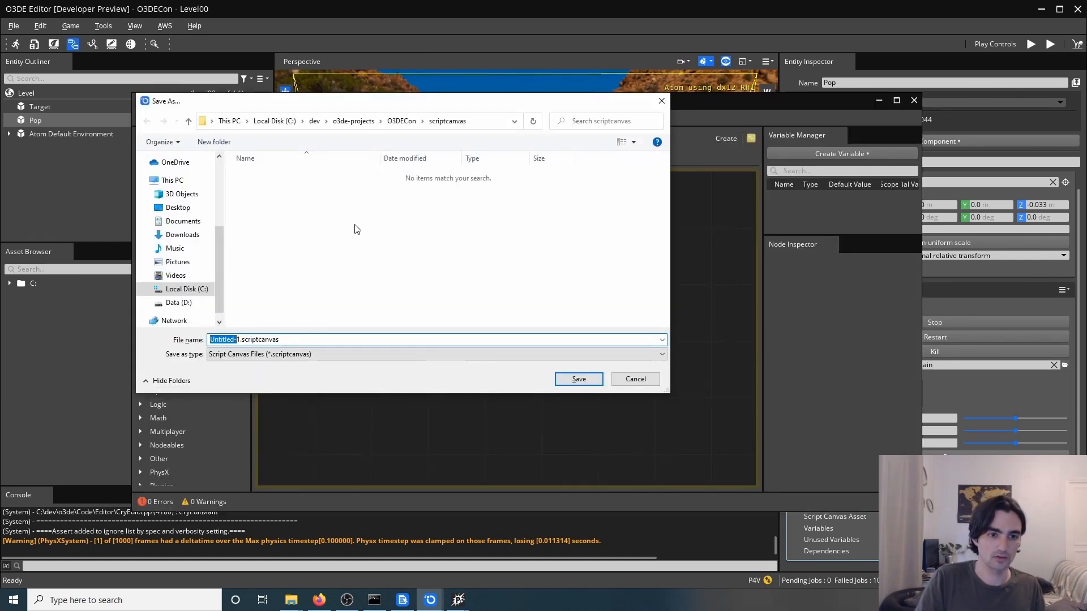
text(Attractor)
key(Return)
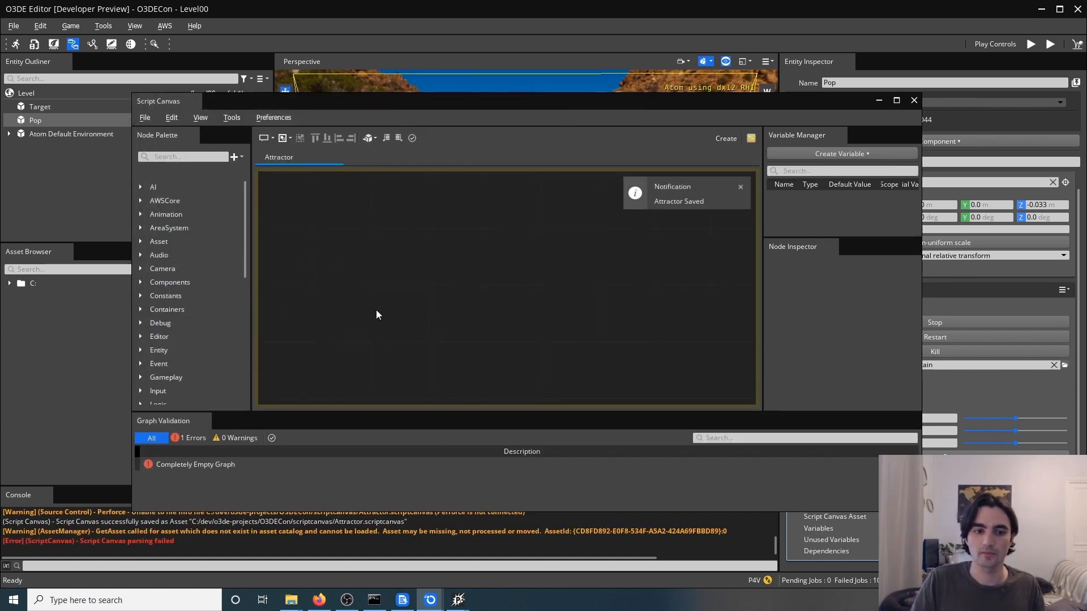
- Add a Tick event node with the On Tick event to the Attractor graph
scroll(230, 372, down, 5)
right_click(371, 326)
text(ontick)
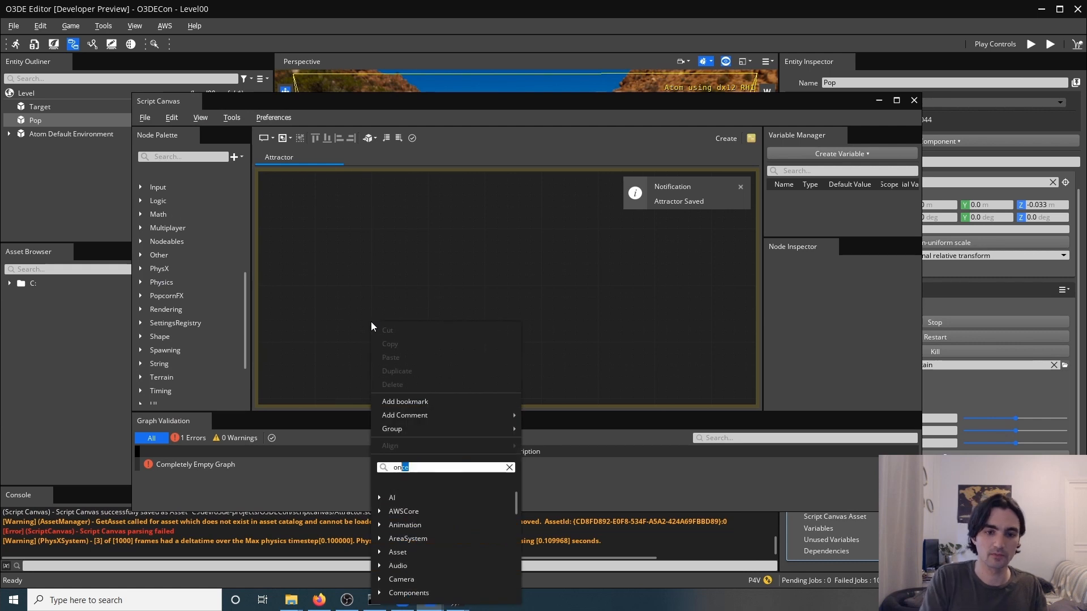
key(Return)
right_click(371, 326)
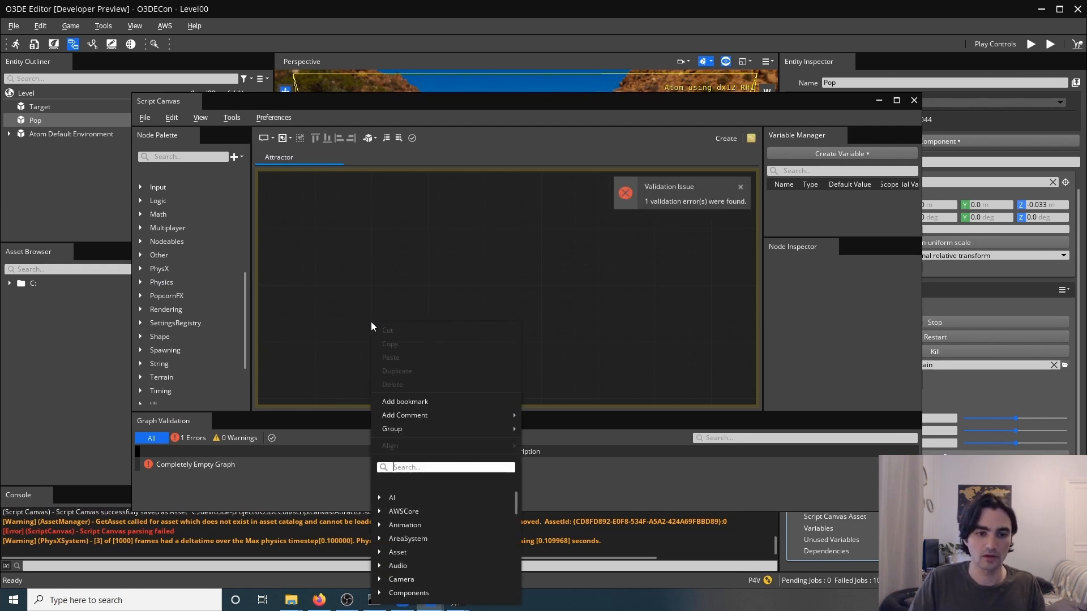
text(onti)
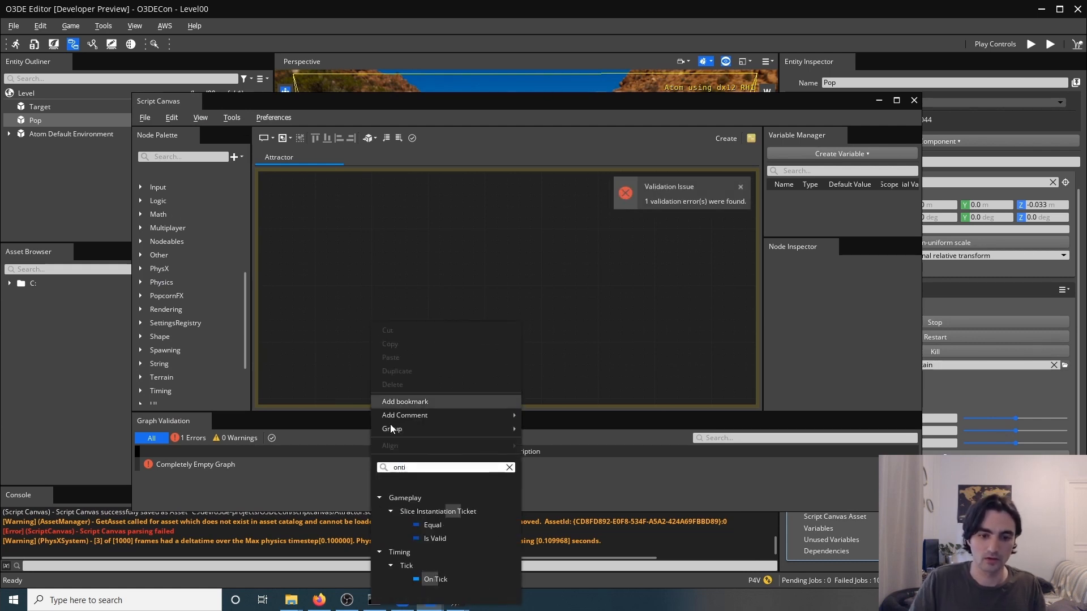
click(435, 579)
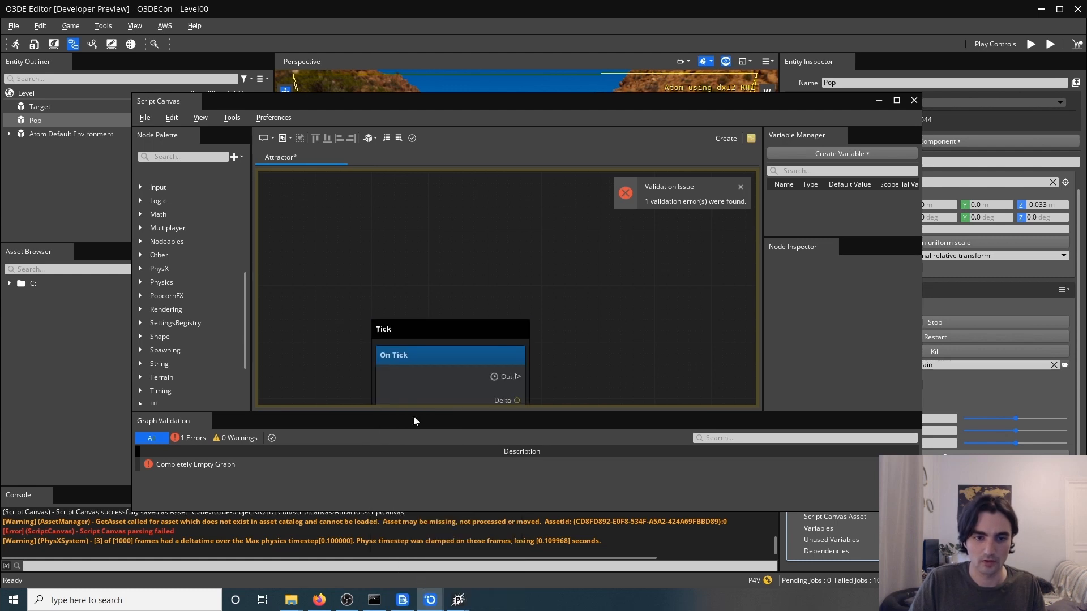
- Add a Get Entities by Tag node, run it from On Tick's Out, and set its tag to Target
right_click(541, 308)
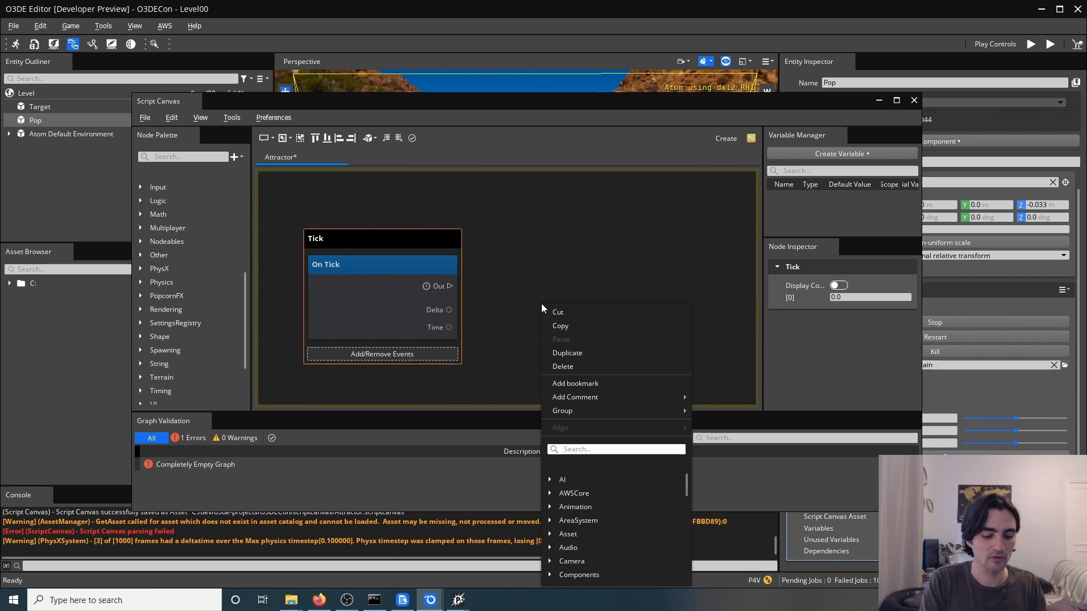
text(get entities by Tag)
key(Return)
drag(548, 350, 451, 287)
middle_drag(604, 284, 462, 256)
drag(452, 297, 400, 238)
click(396, 286)
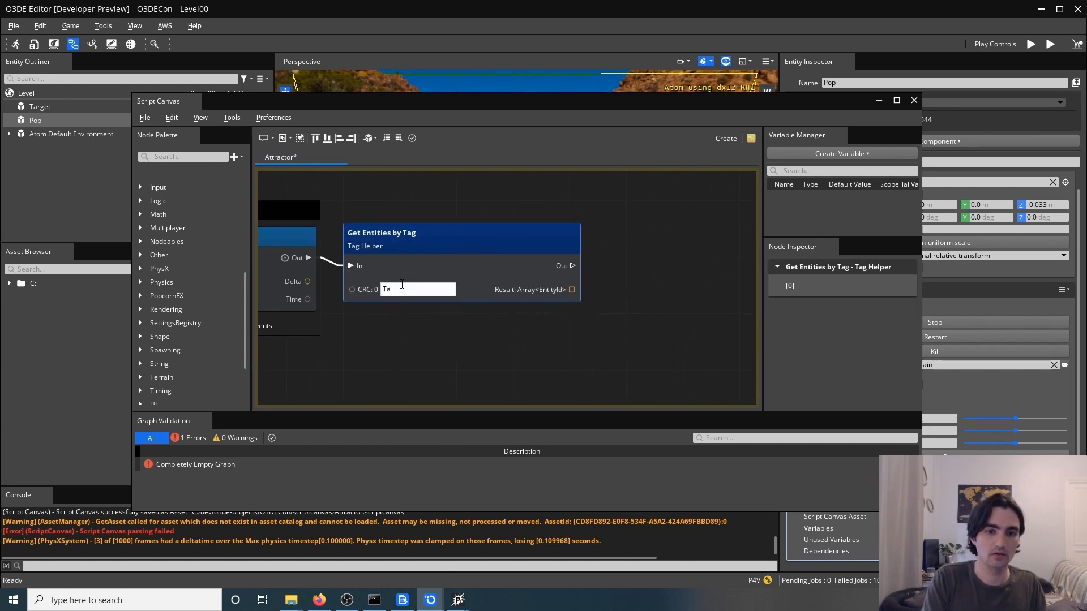
click(499, 307)
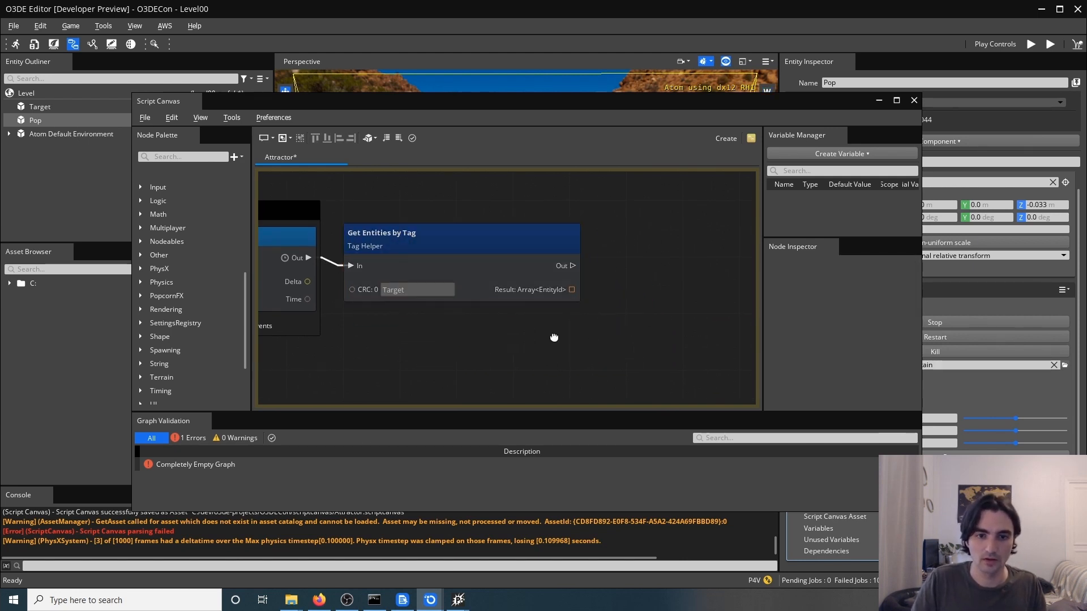
- Create a Get First Element node from the resulting entity array of Get Entities by Tag
middle_drag(564, 292, 437, 301)
drag(445, 298, 514, 291)
text(first)
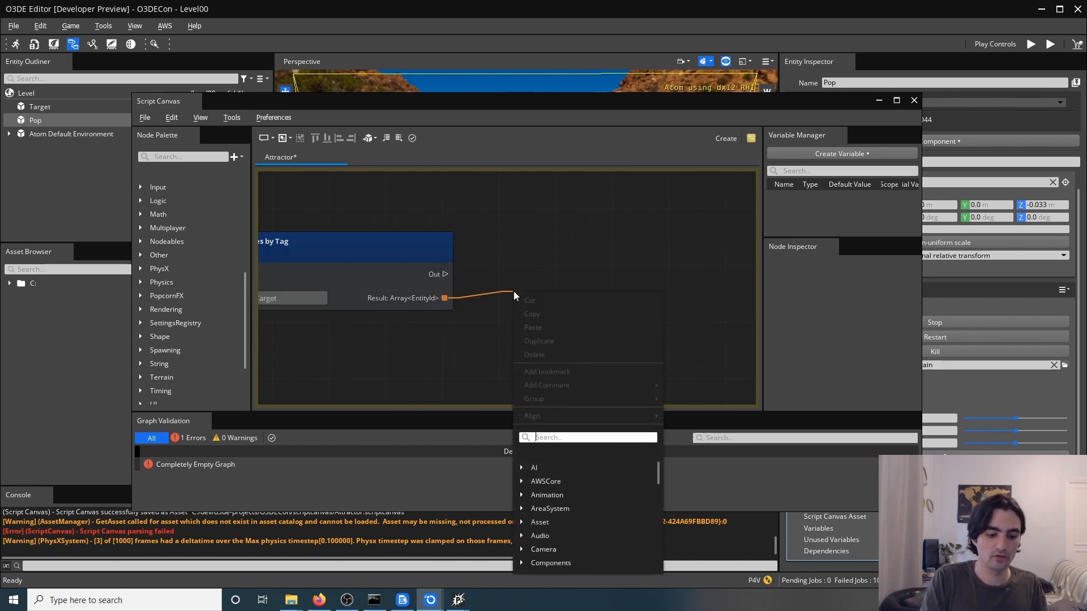
click(582, 481)
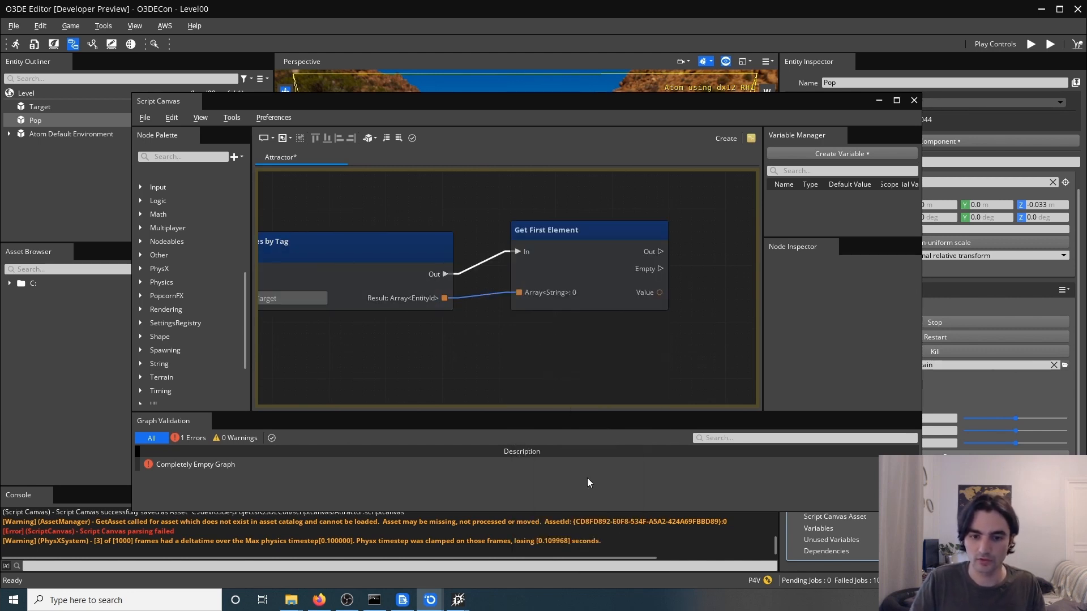
- Create a Get World Translation node from the Value output of Get First Element
middle_drag(659, 324, 430, 316)
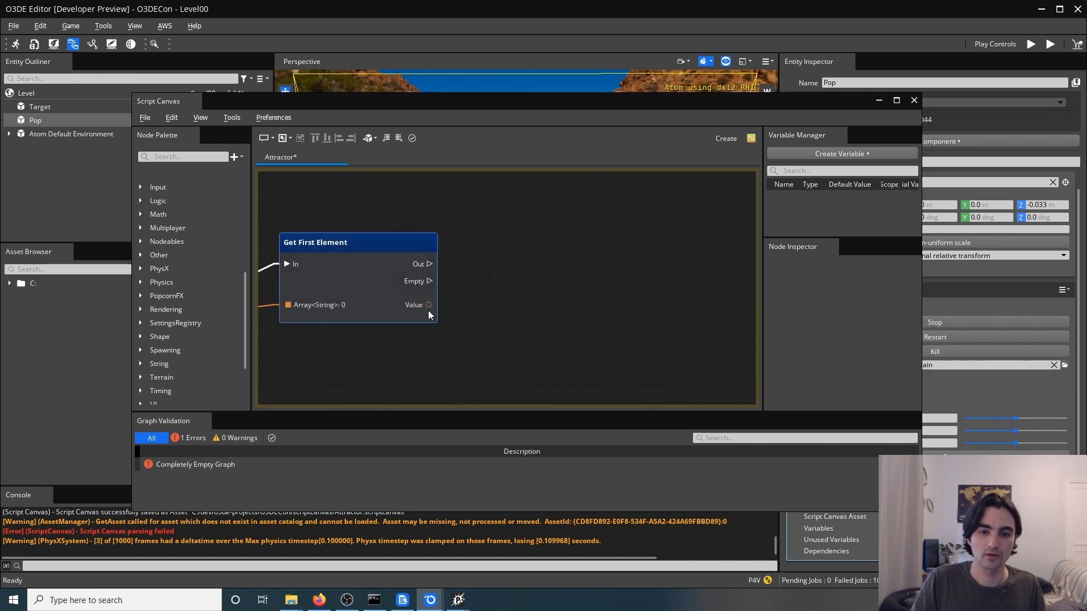
drag(429, 307, 483, 310)
text(get )
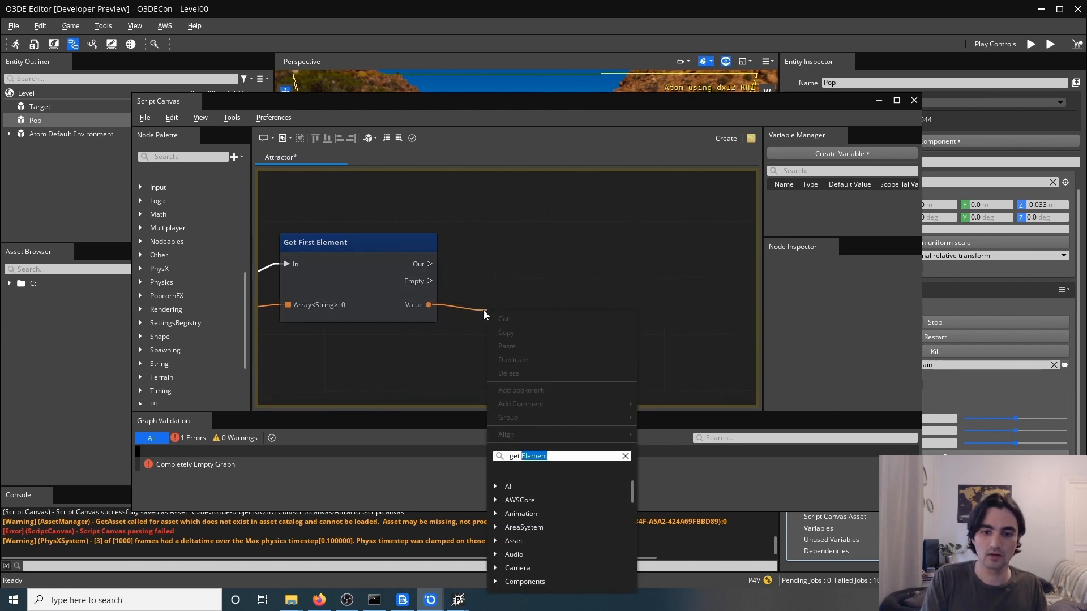
text(worls t)
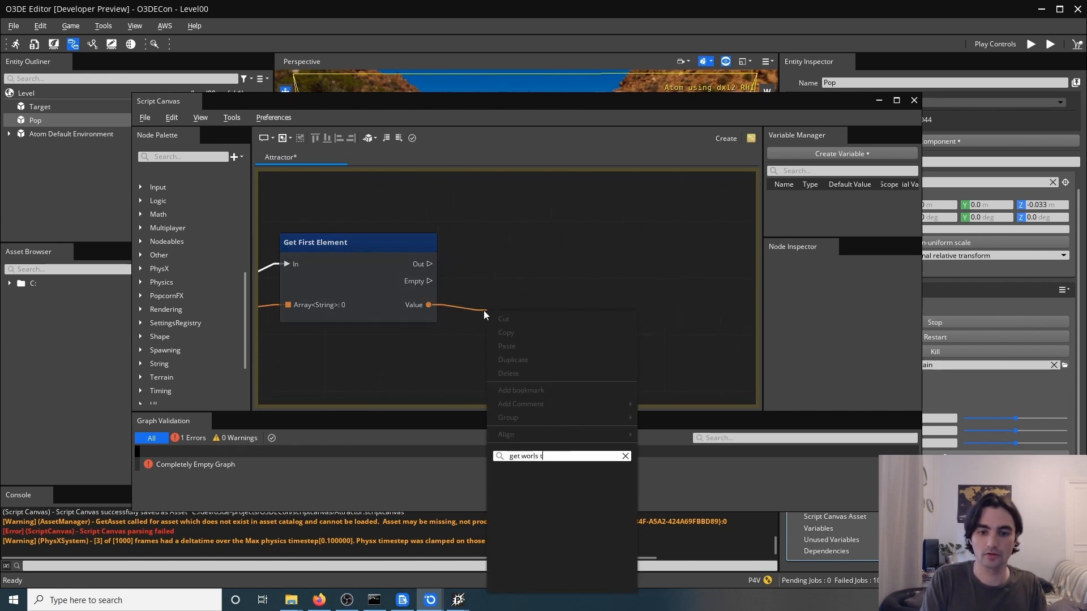
key(BackSpace)
key(BackSpace)
key(BackSpace)
text(d transform)
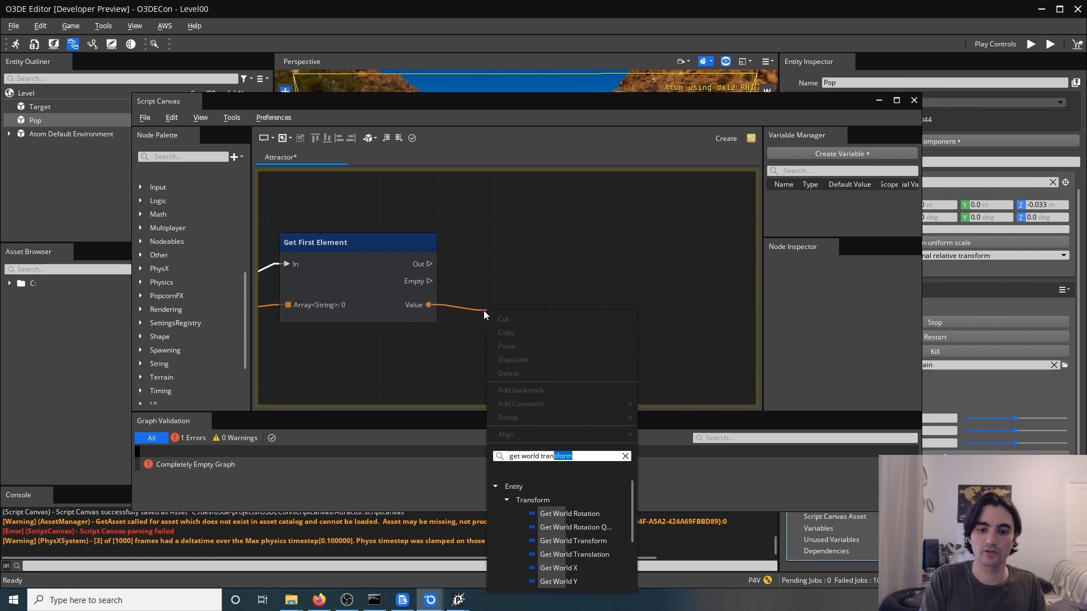
key(Down)
key(Down)
key(Return)
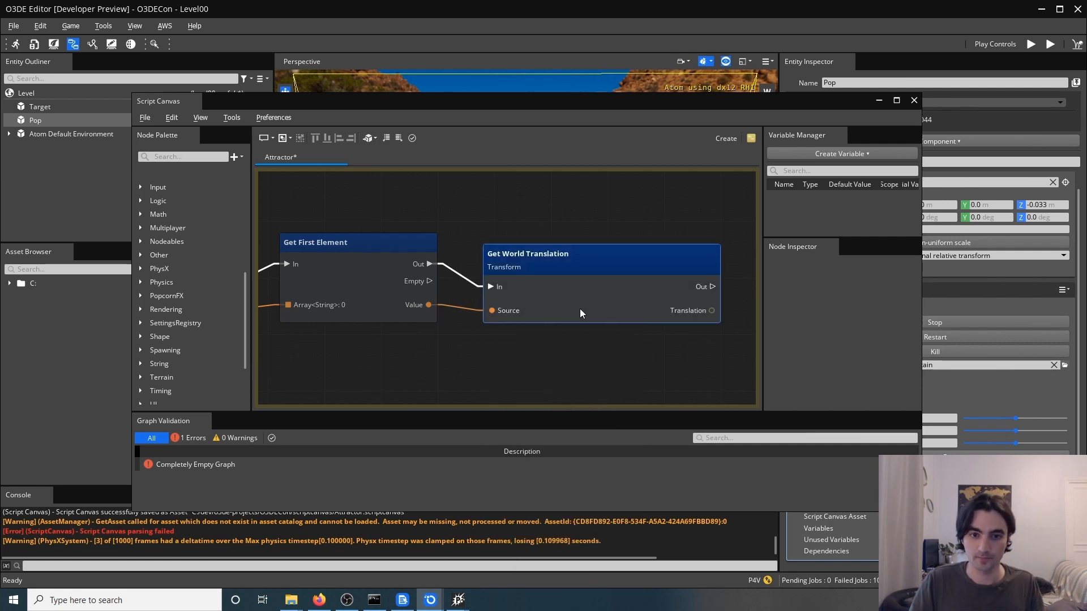
- Reposition the Script Canvas window and narrow the Entity Inspector to reveal the PopcornFX Emitter's attractor attributes
middle_drag(590, 342, 498, 338)
scroll(568, 344, down, 2)
drag(605, 292, 692, 300)
middle_drag(614, 331, 493, 335)
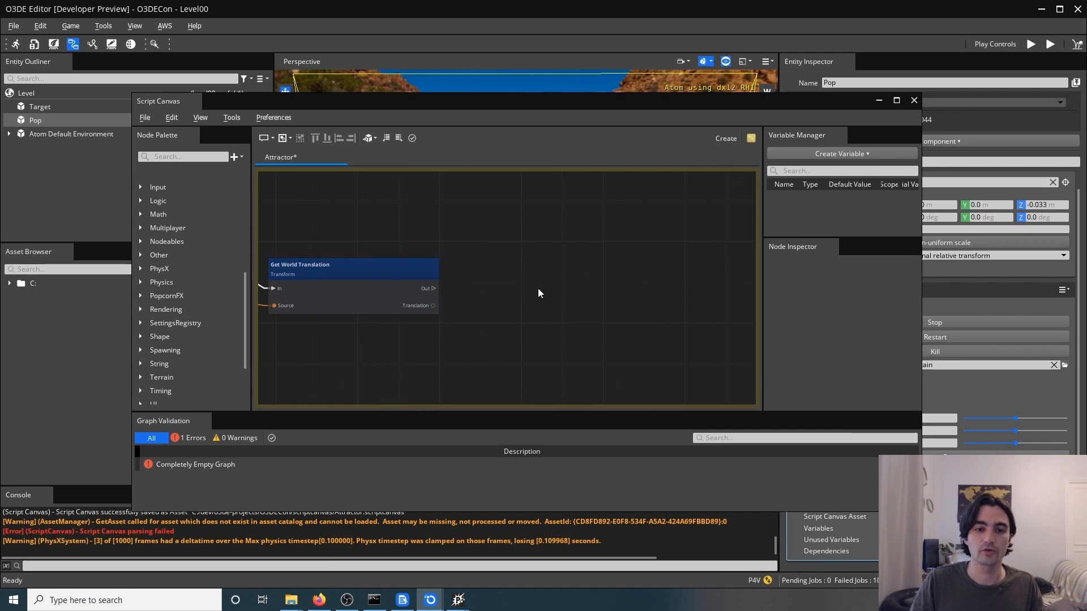
middle_drag(537, 287, 512, 291)
right_click(502, 312)
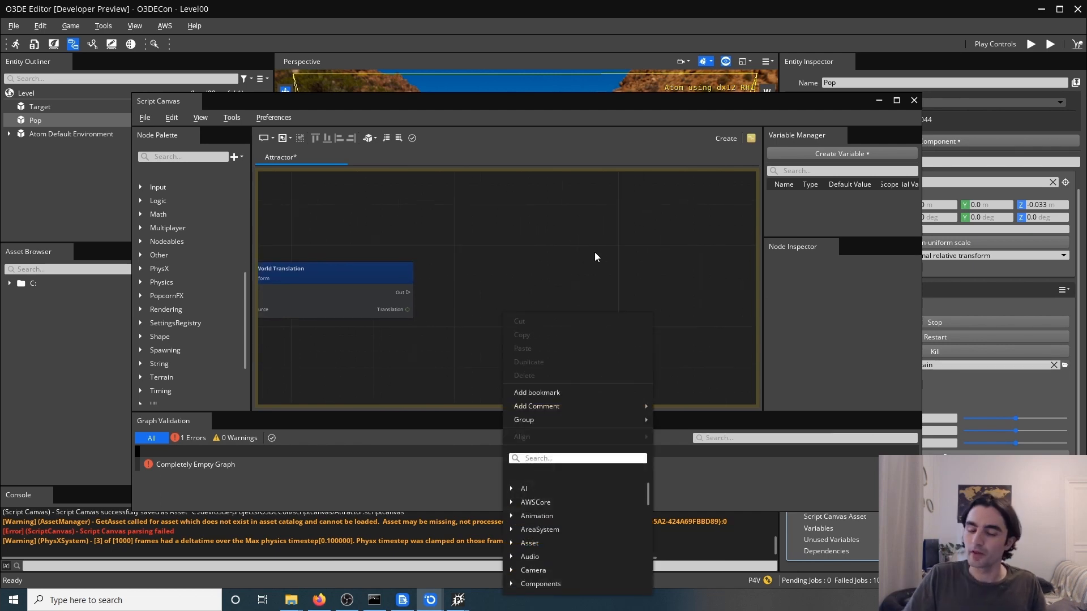
click(621, 246)
drag(657, 104, 567, 106)
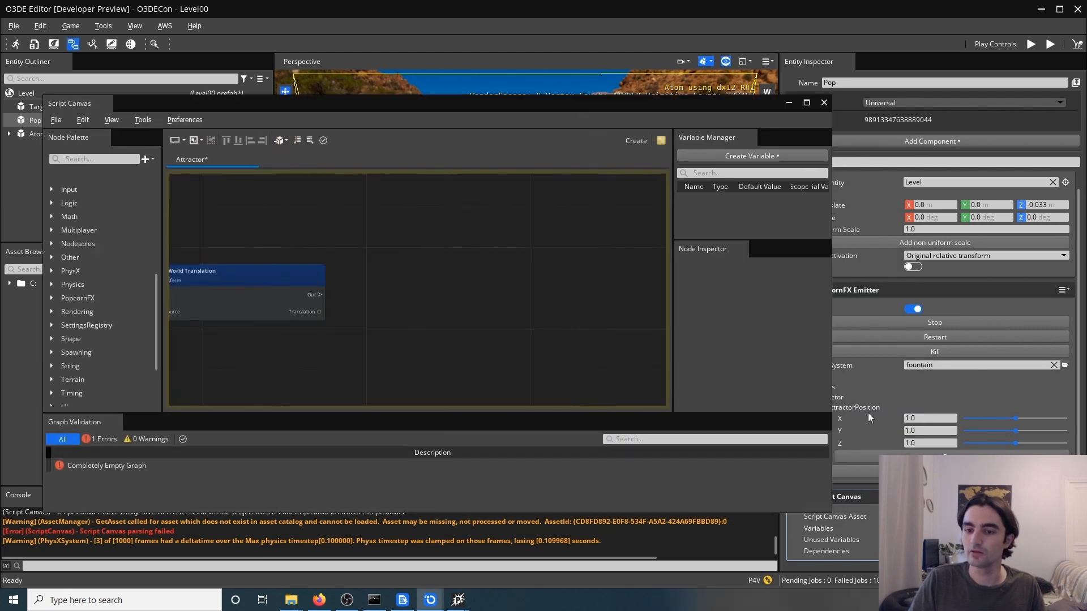
drag(778, 535, 856, 527)
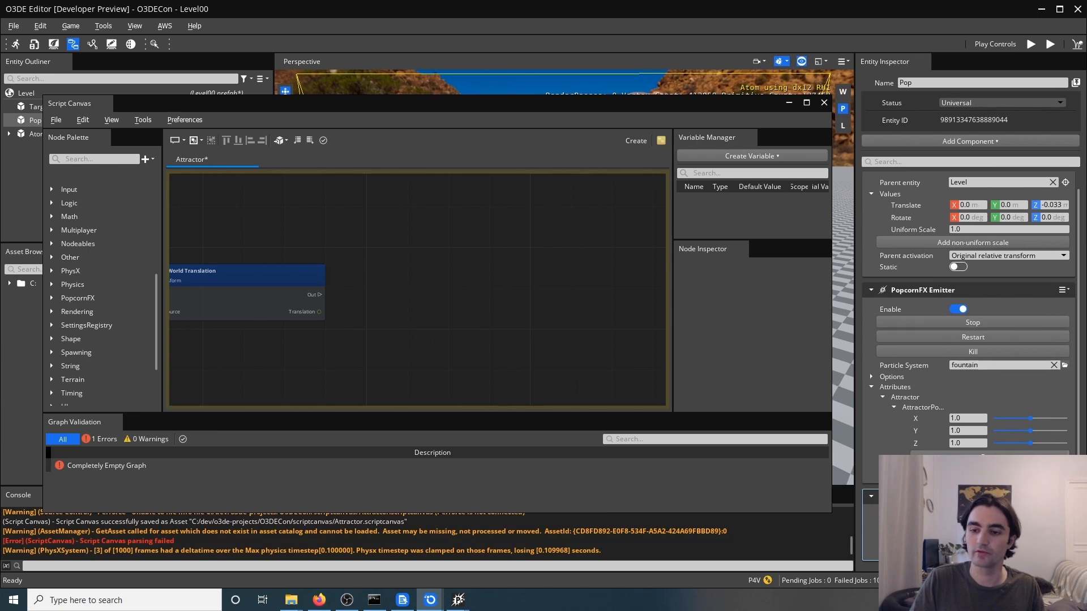
- Add the PopcornFX emitter's SetAttributeAsFloat3 node beyond Get World Translation
right_click(468, 312)
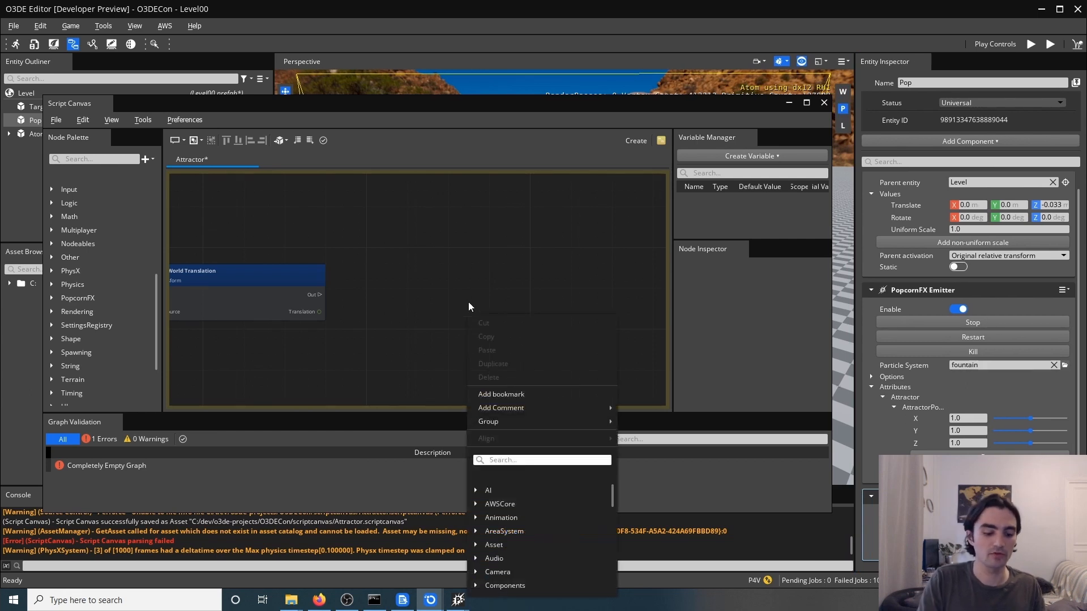
text(set attri)
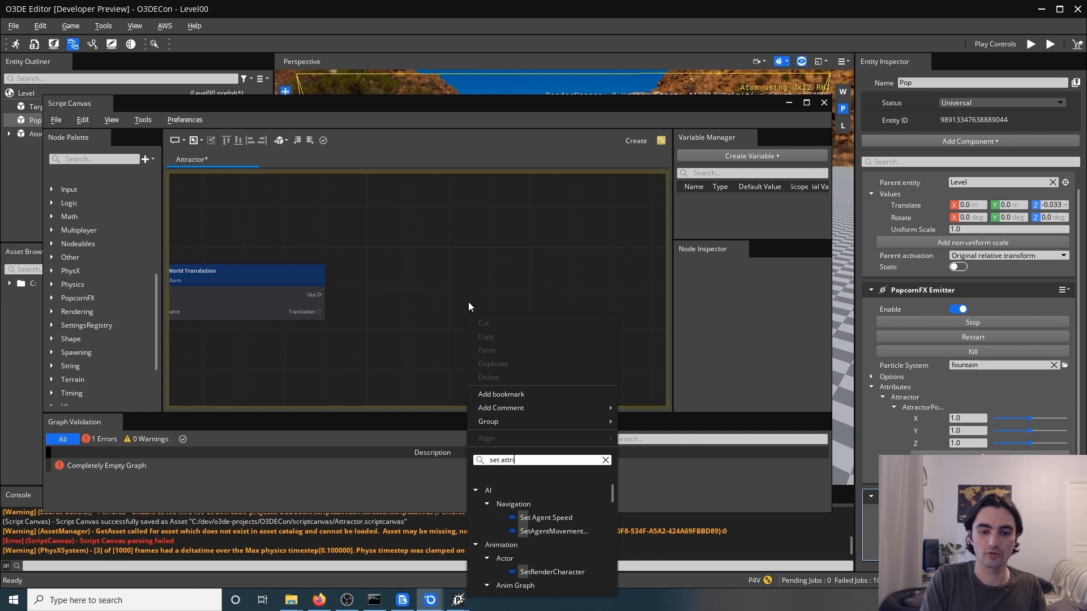
text(bu)
scroll(561, 566, down, 2)
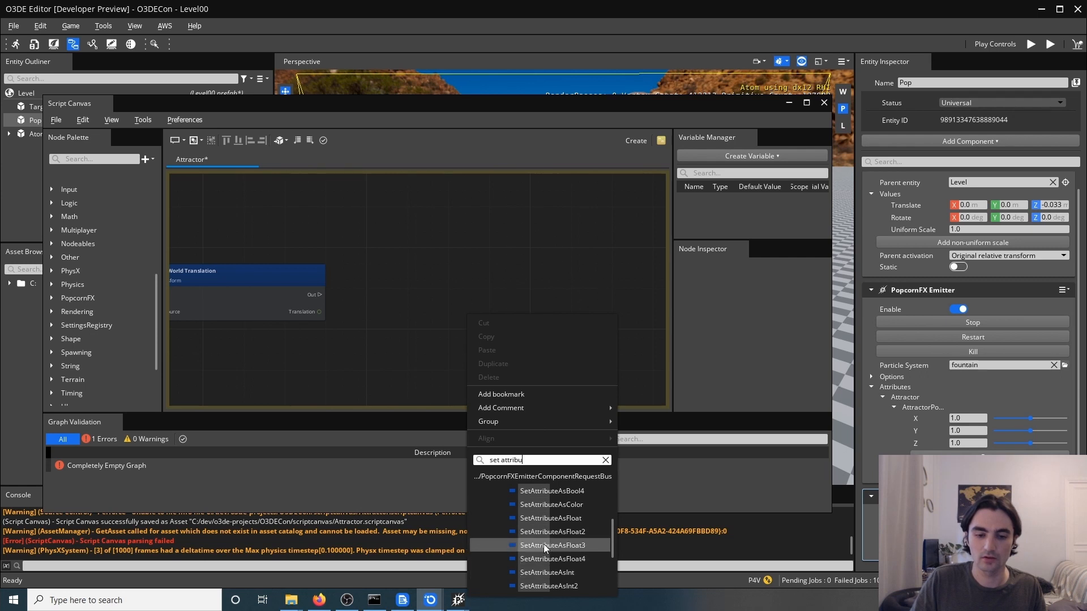
click(552, 545)
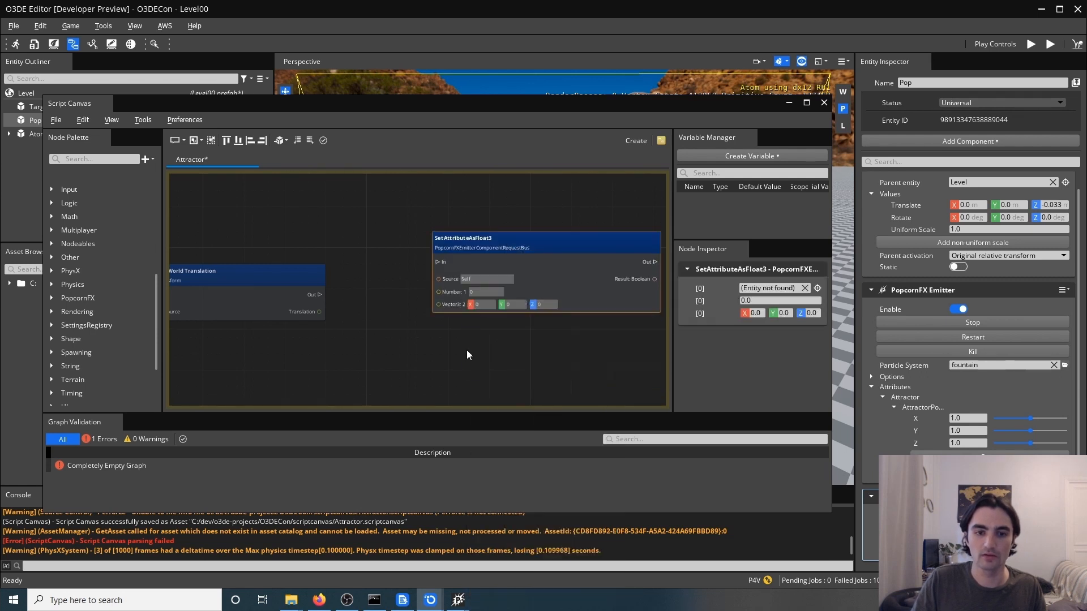
- Connect the Translation output to SetAttributeAsFloat3's Vector3 input and move that node farther away to leave space between them
scroll(425, 340, down, 3)
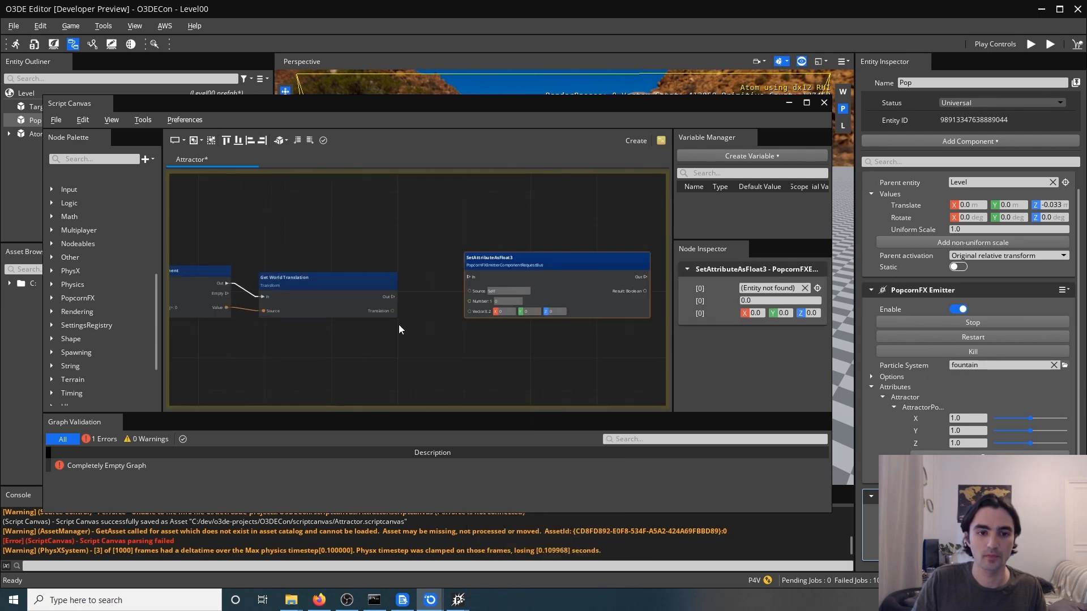
drag(392, 313, 469, 311)
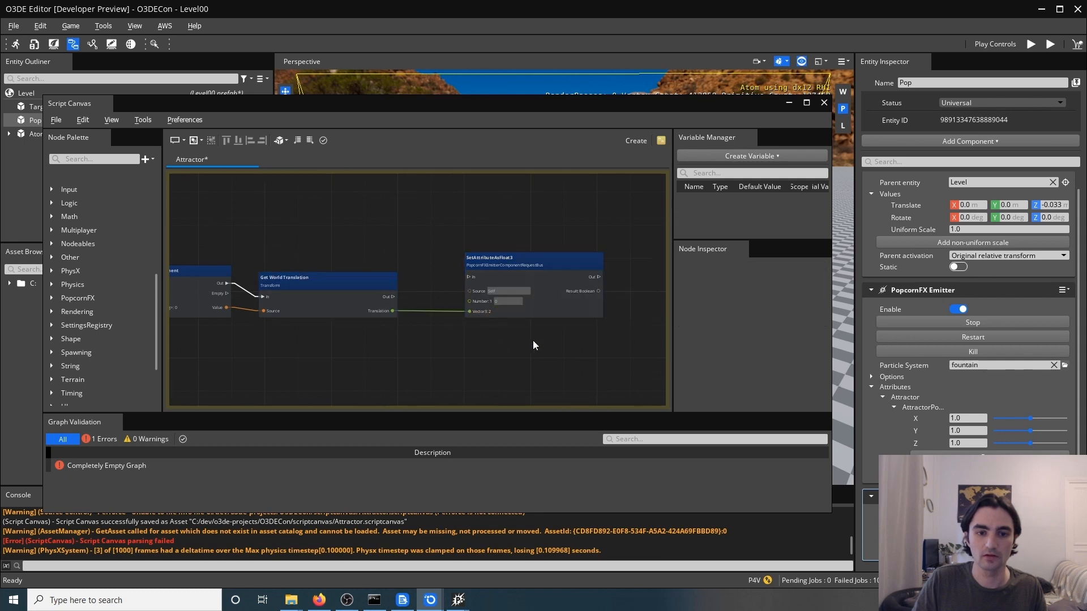
middle_drag(540, 277, 477, 285)
drag(477, 285, 604, 283)
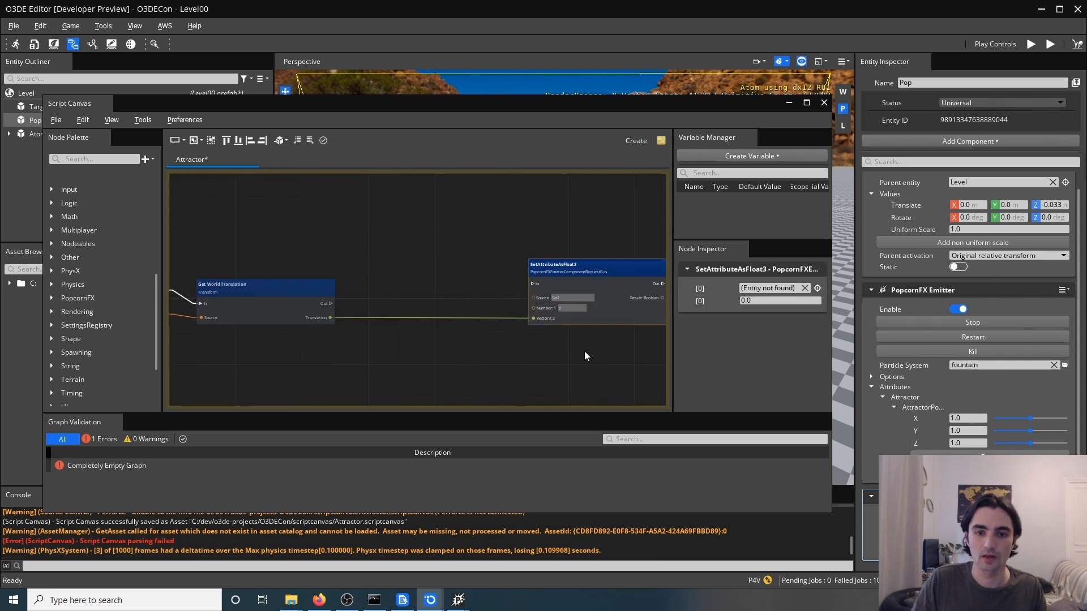
middle_drag(384, 352, 352, 352)
scroll(478, 318, up, 1)
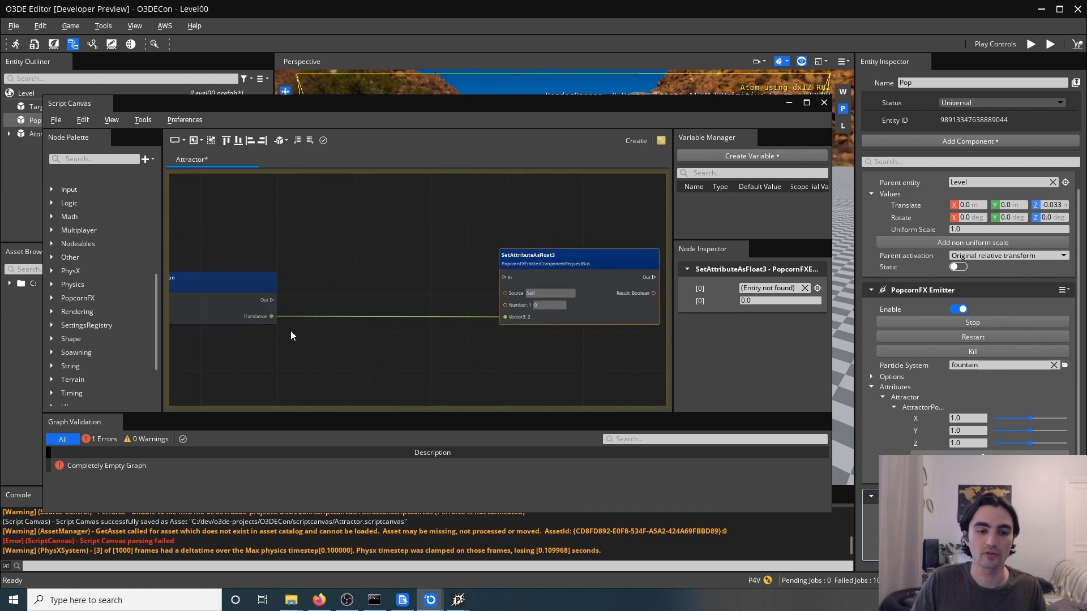
middle_drag(294, 336, 330, 340)
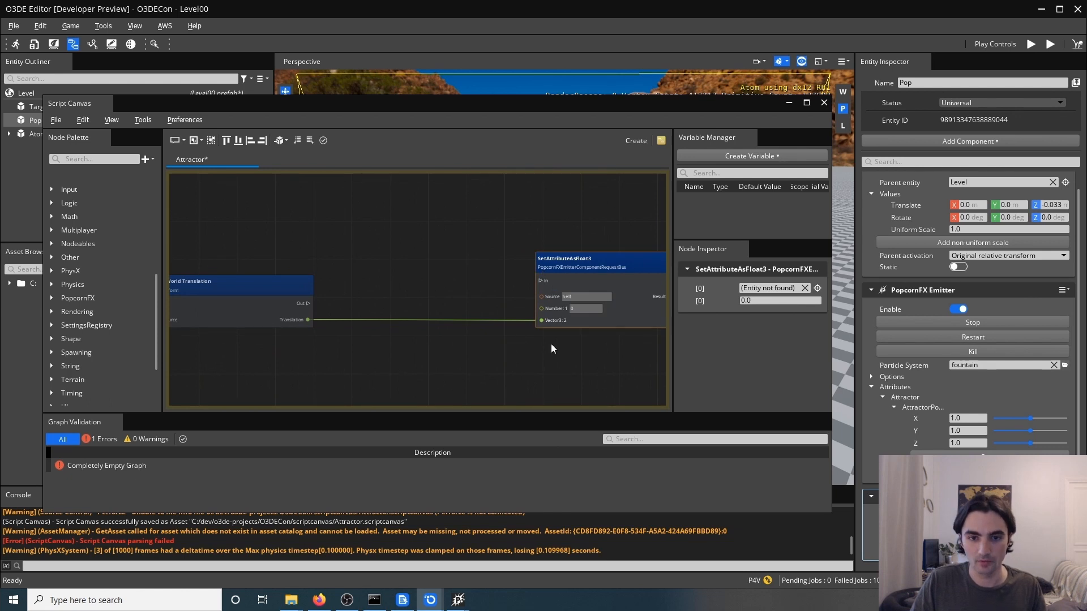
scroll(453, 378, up, 2)
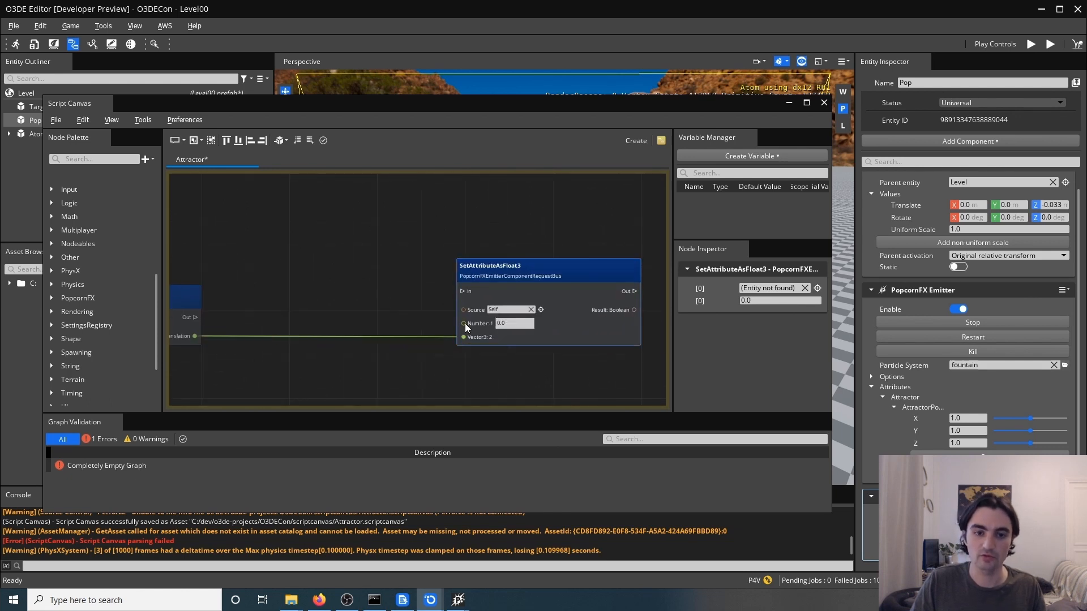
- Add a PopcornFX GetAttributeId node and place it between Get World Translation and SetAttributeAsFloat3
right_click(321, 300)
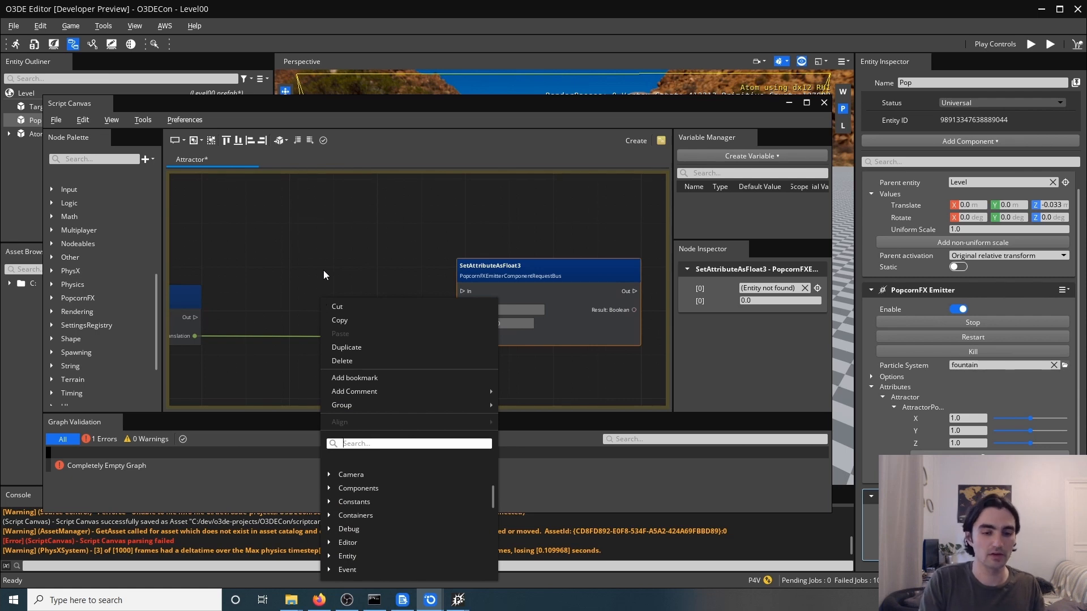
text(get attrib)
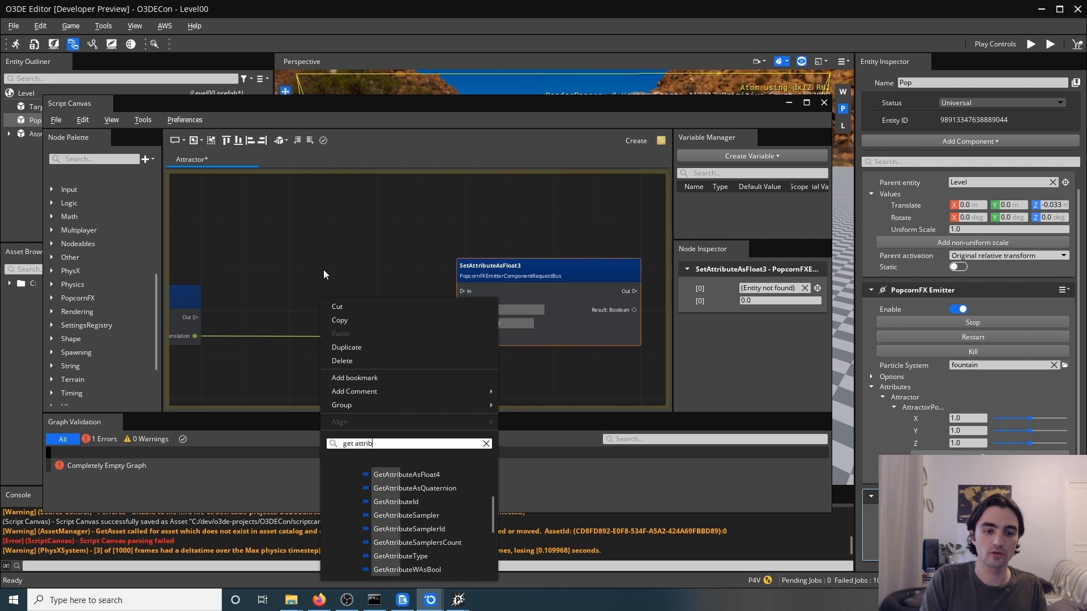
text(e)
key(Down)
text(get attric)
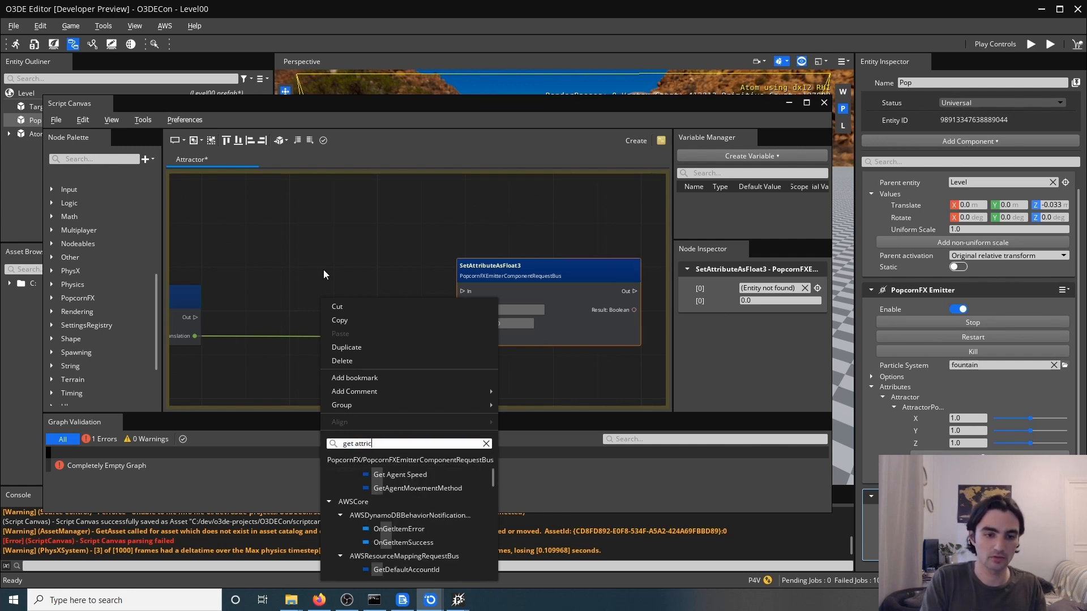
key(BackSpace)
text(b)
key(Down)
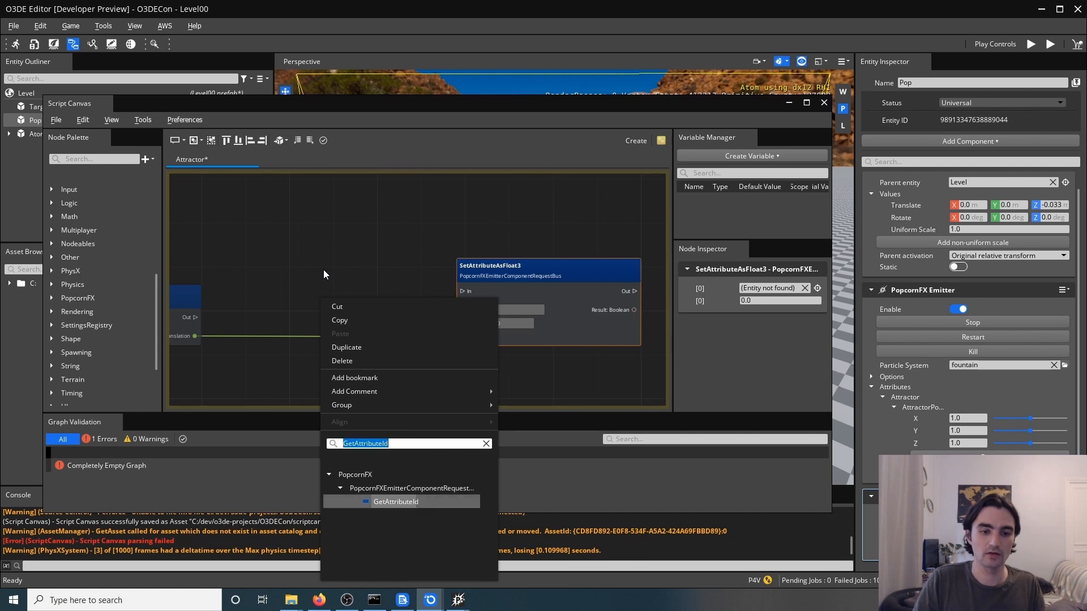
key(Return)
drag(419, 332, 341, 264)
middle_drag(357, 330, 434, 330)
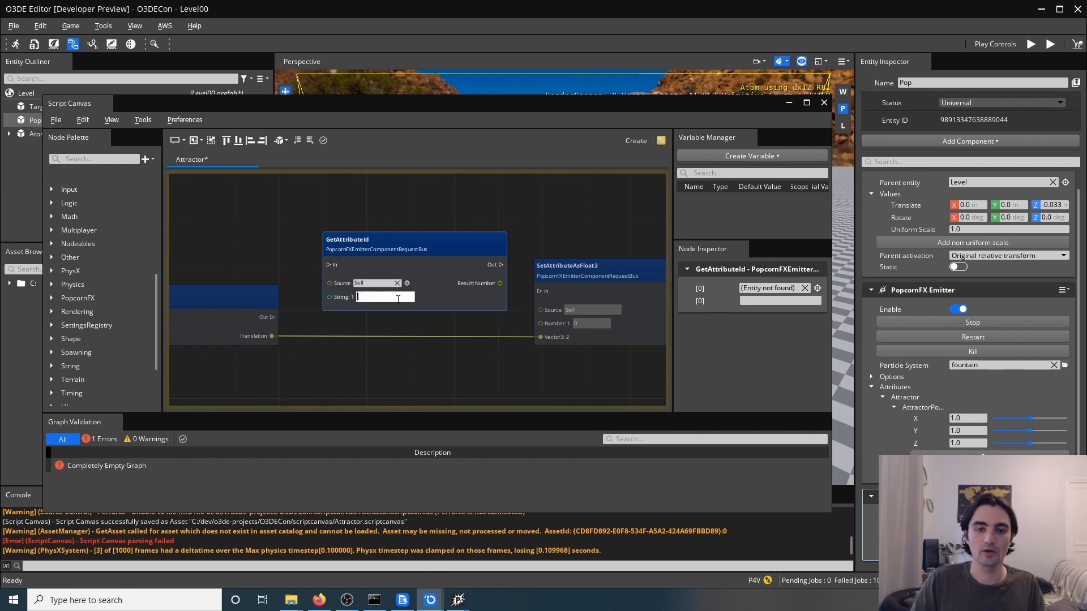
- Set GetAttributeId's string to AttractorPosition and connect its Result and Out to SetAttributeAsFloat3's Number and In
drag(500, 283, 540, 323)
click(388, 297)
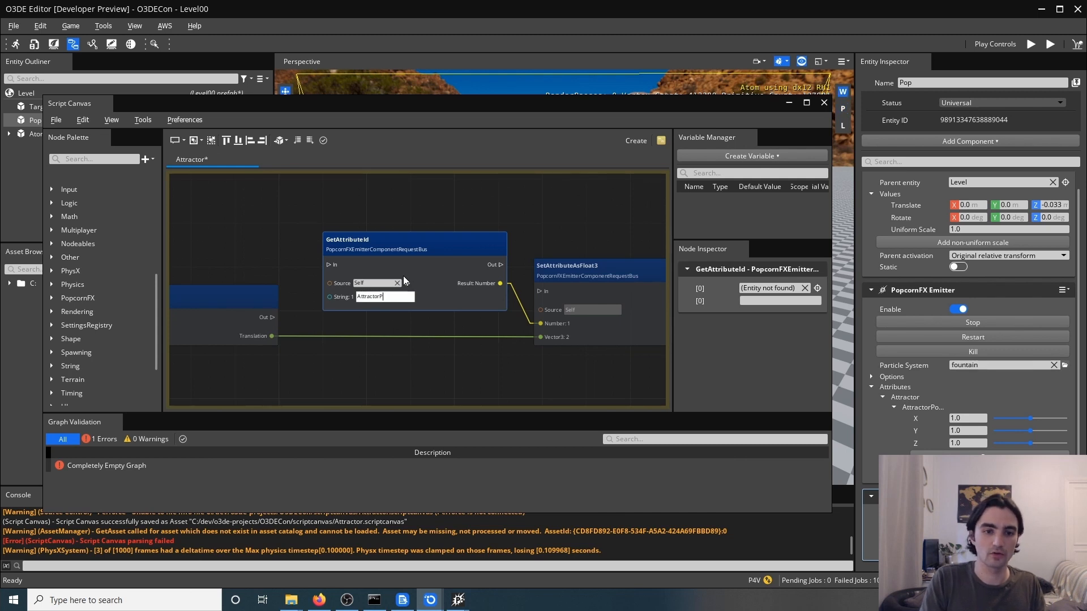
key(Return)
drag(503, 260, 540, 291)
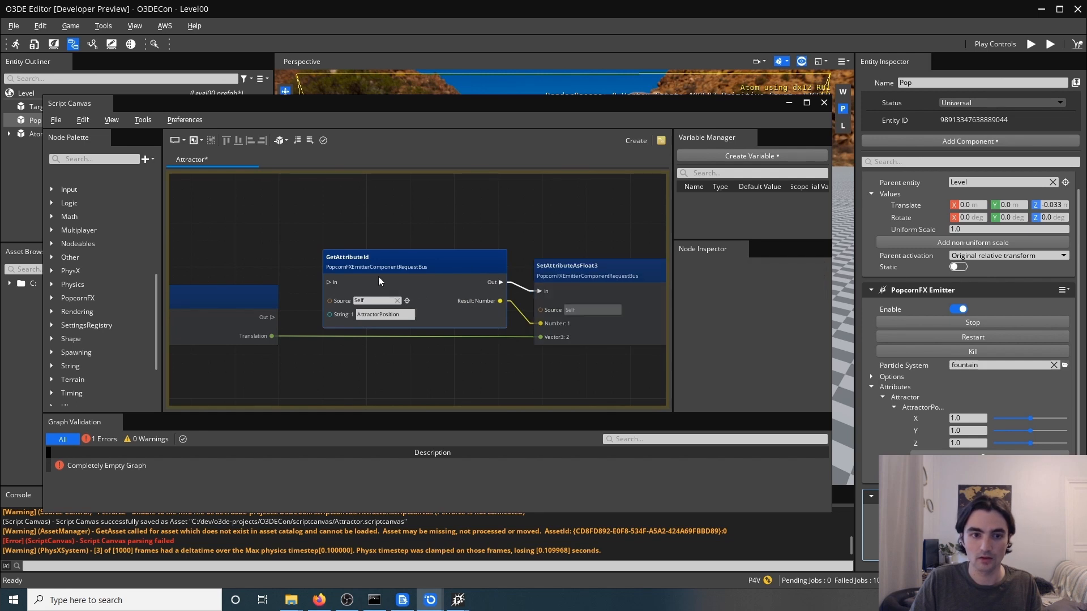
- Connect Get World Translation's Out to GetAttributeId's In, save the Attractor graph and put the Script Canvas window away
scroll(374, 337, down, 3)
scroll(453, 345, up, 1)
middle_drag(549, 358, 483, 346)
key(ctrl+s)
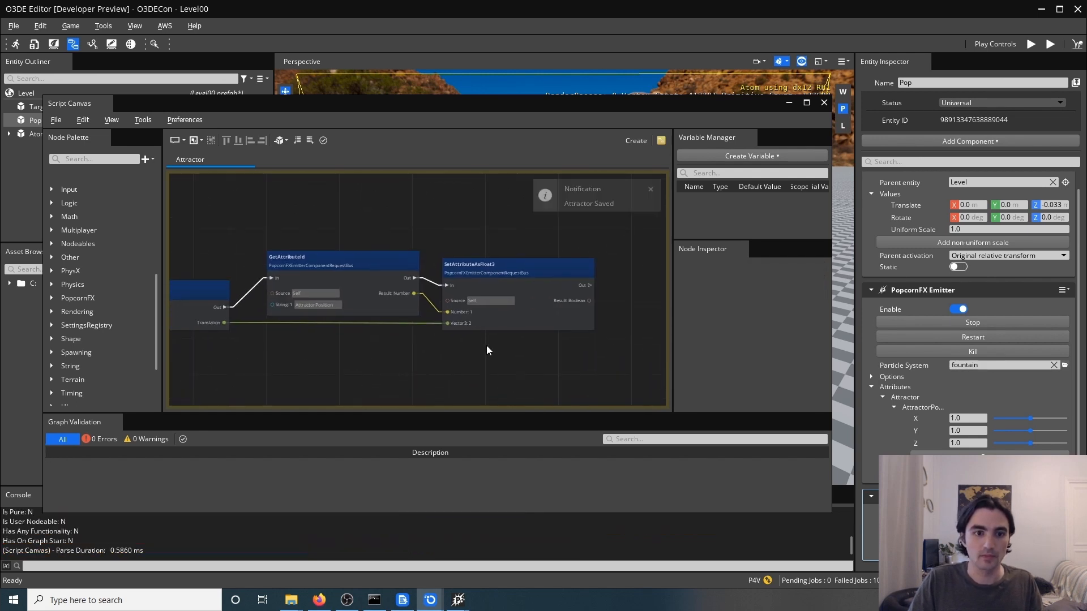
click(788, 105)
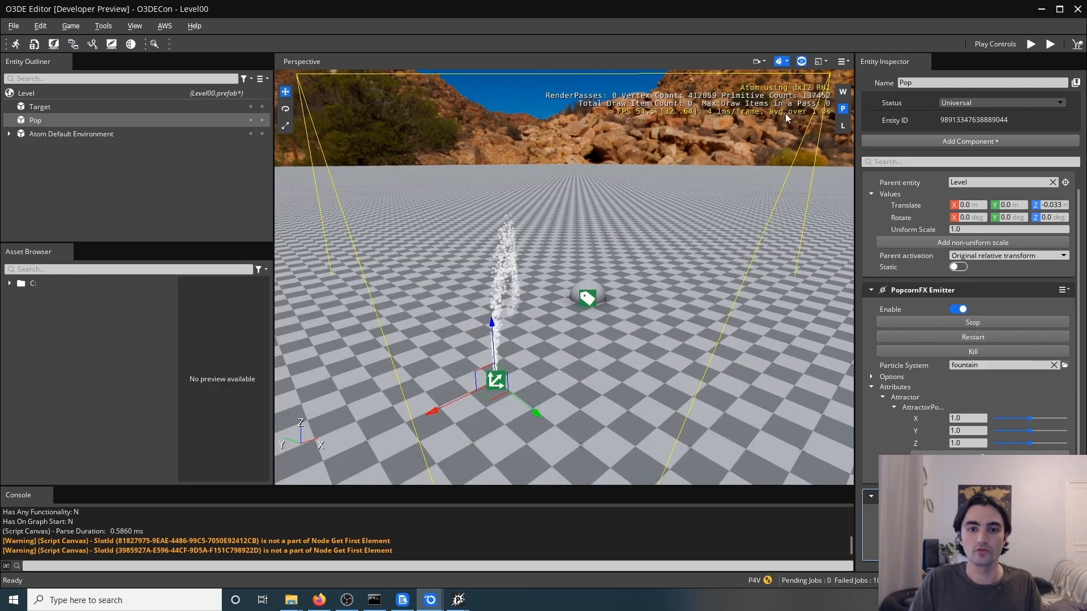
- Run the level in game mode to check the fountain's attraction toward the Target sphere, and return to editing
click(439, 186)
key(ctrl+g)
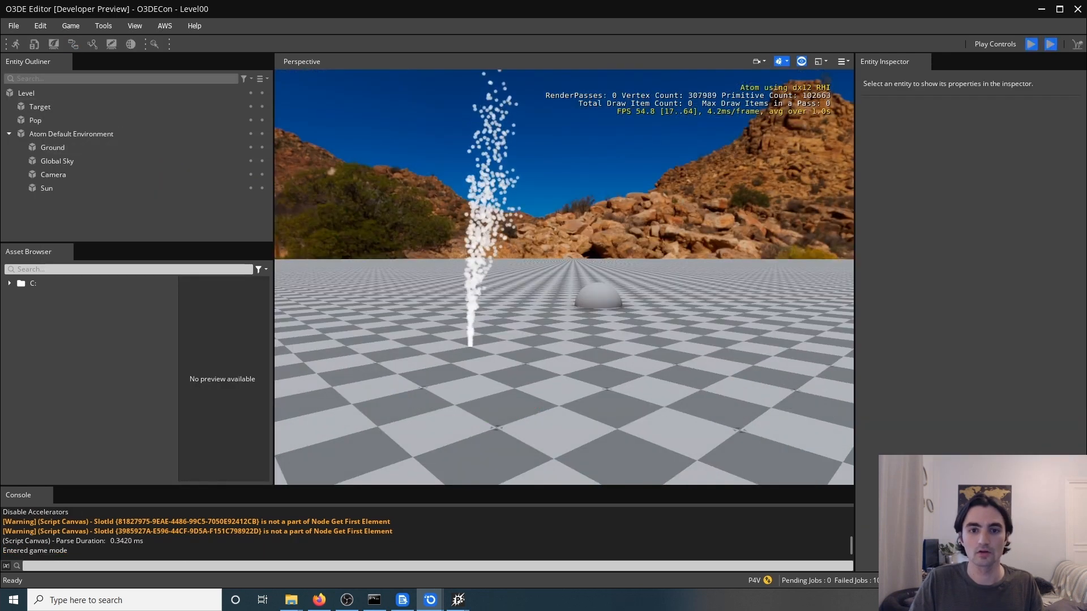
key(Escape)
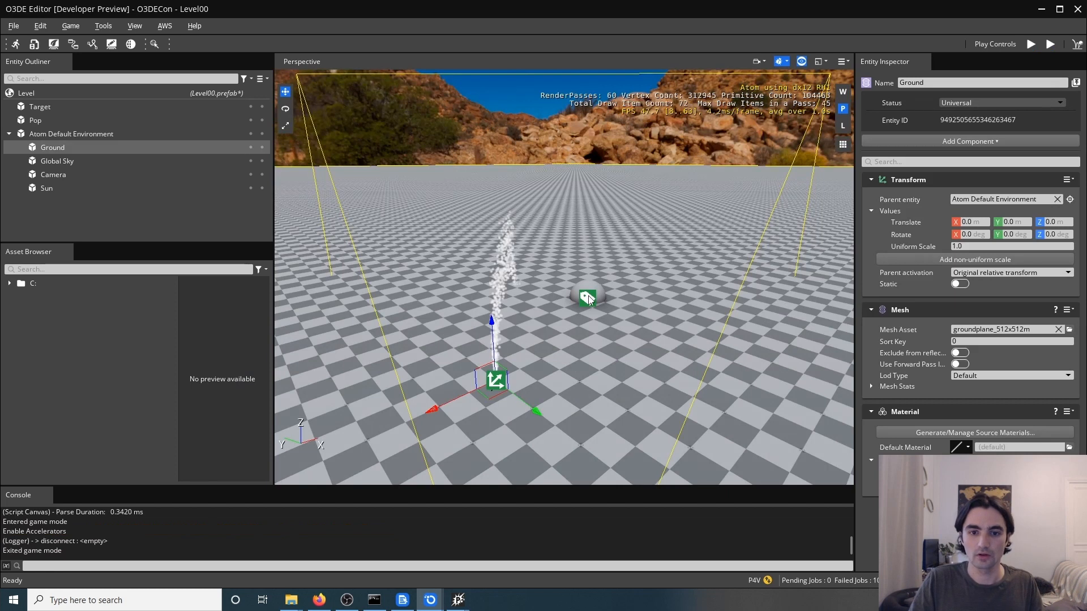
- Move the Target sphere closer to the camera, to about X 0.74 and Y -1.54, and test the attraction in game mode
click(589, 294)
drag(589, 290, 590, 383)
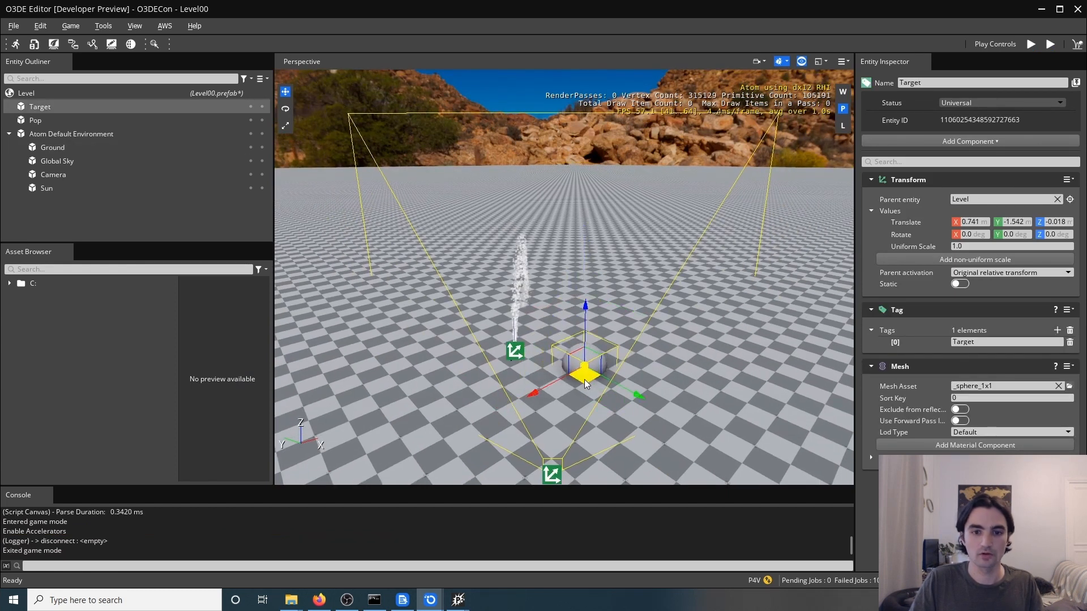
key(ctrl+g)
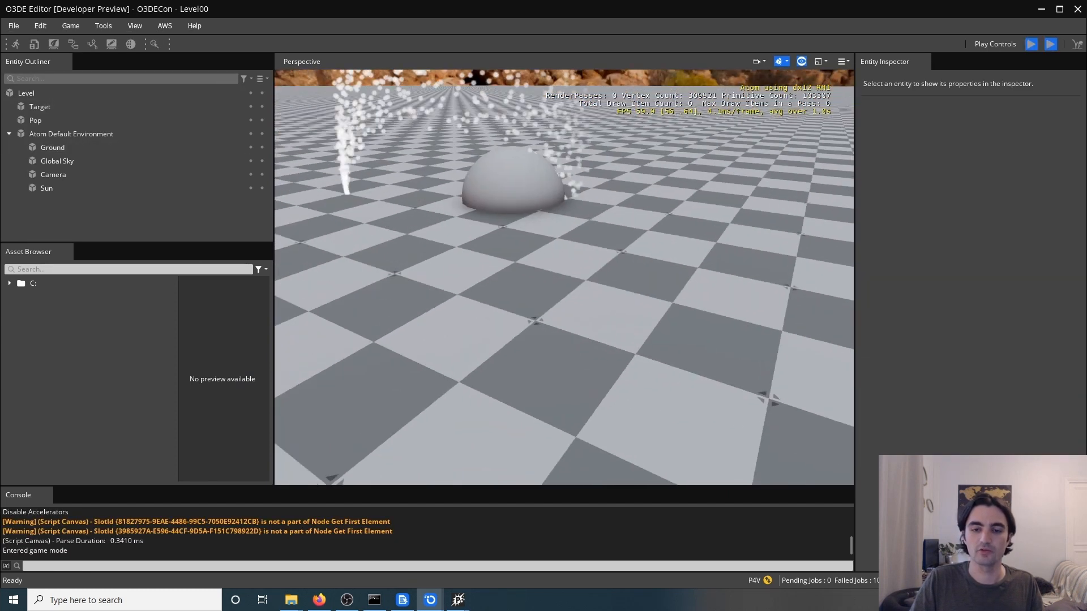
key(a)
key(Escape)
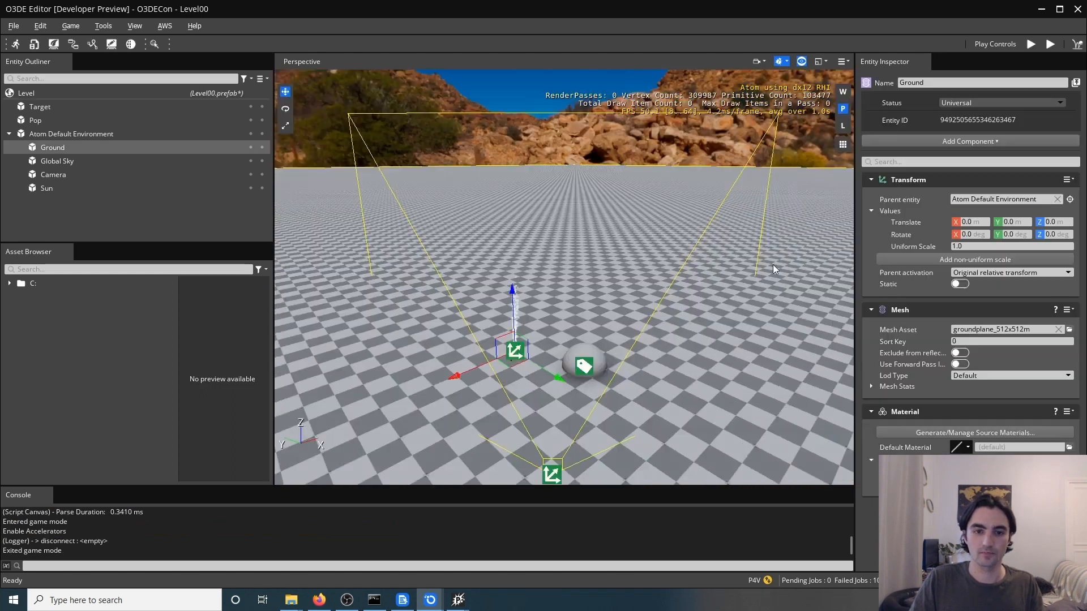
- Move the Target sphere to about X 3.29 and Y 2.12, and make it a child of the Camera entity
click(39, 106)
drag(586, 369, 559, 300)
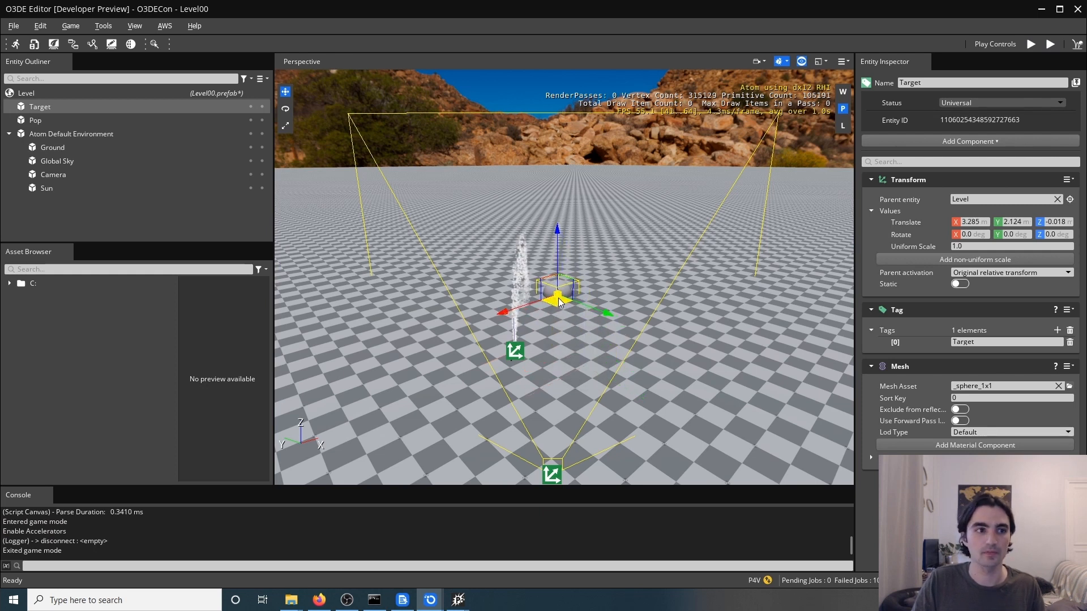
drag(35, 107, 63, 174)
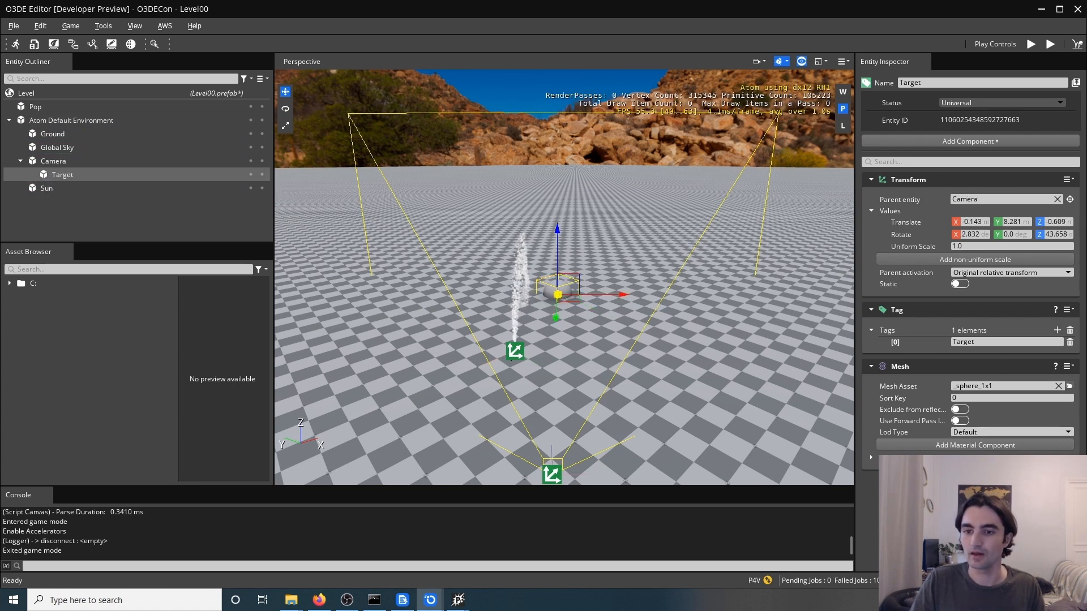
- Add a PhysX Collider component to the Target entity
click(963, 142)
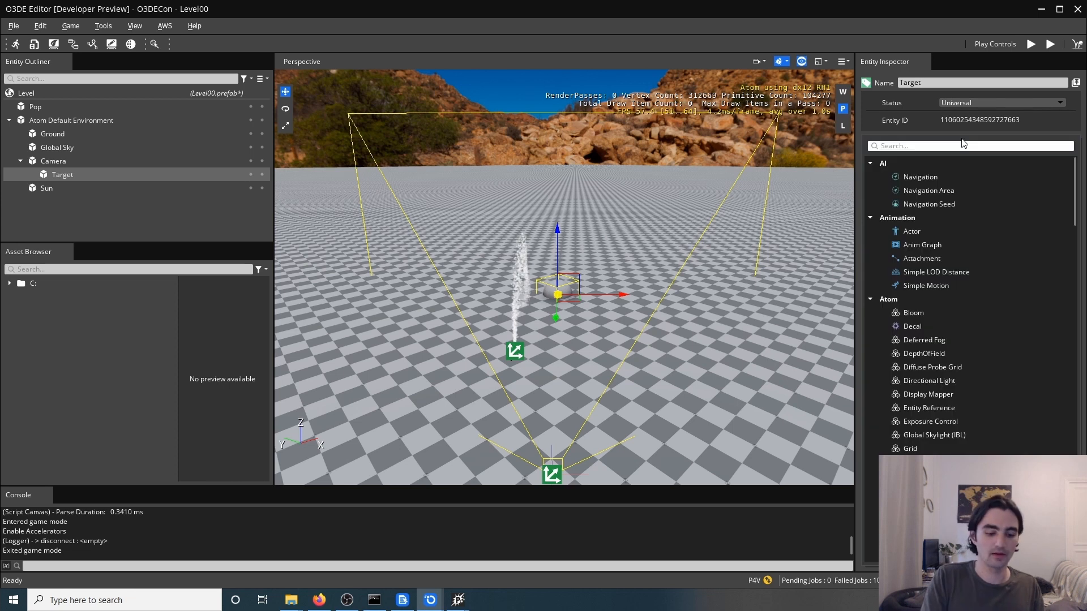
text(colli)
key(Down)
key(Return)
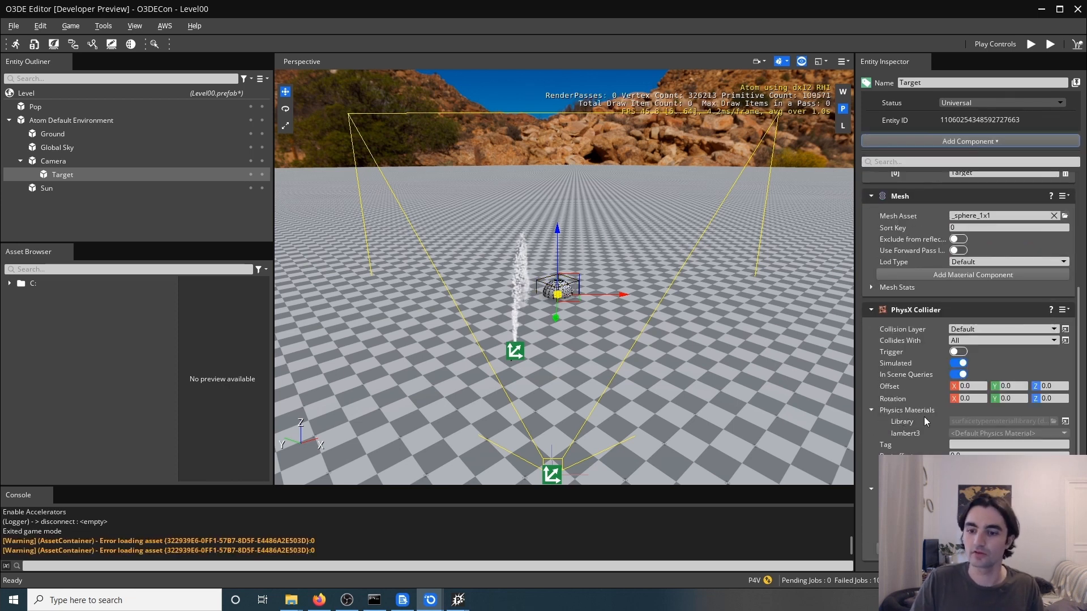
- In the PopcornFX editor, enable collisions on Fountain's Physics node with 10 bounces before death and bounce restitution 1, and save the effect
mouse_move(458, 600)
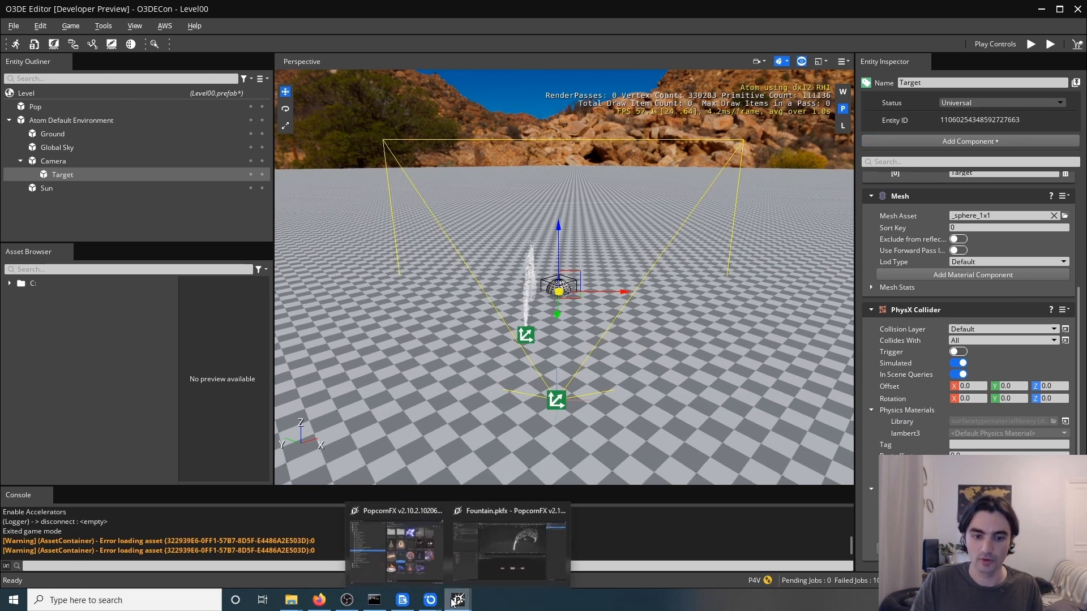
click(516, 562)
double_click(672, 457)
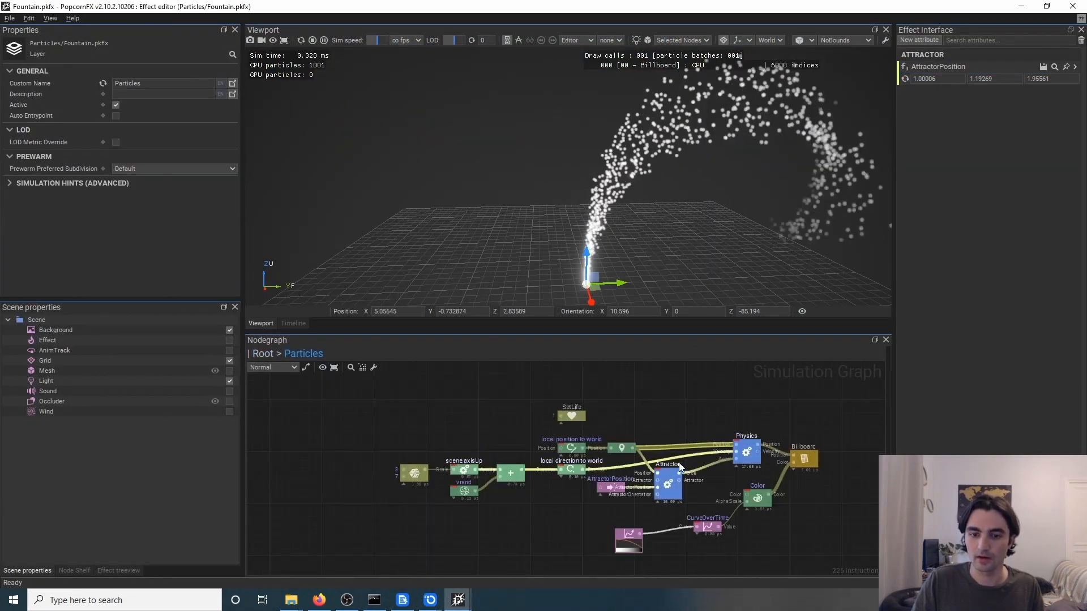
click(748, 452)
scroll(113, 216, down, 2)
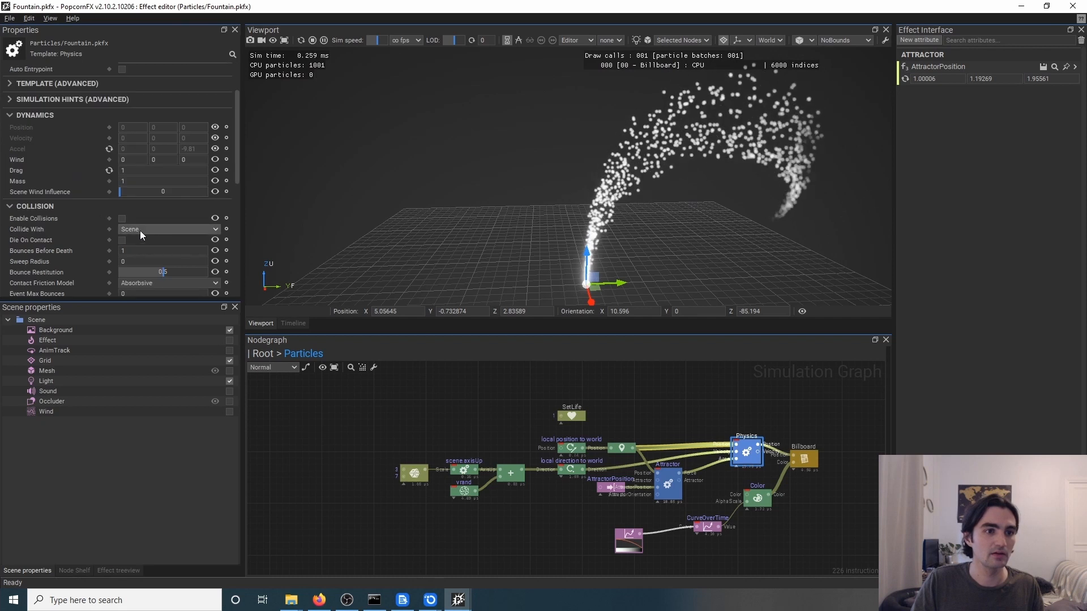
click(123, 219)
click(134, 250)
text(0)
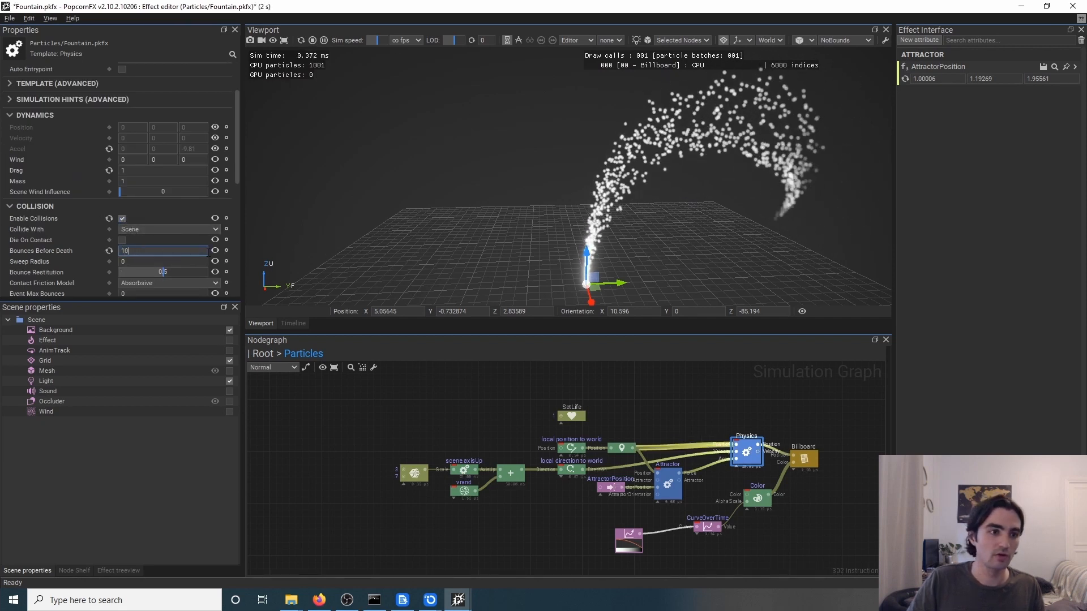
drag(142, 272, 152, 273)
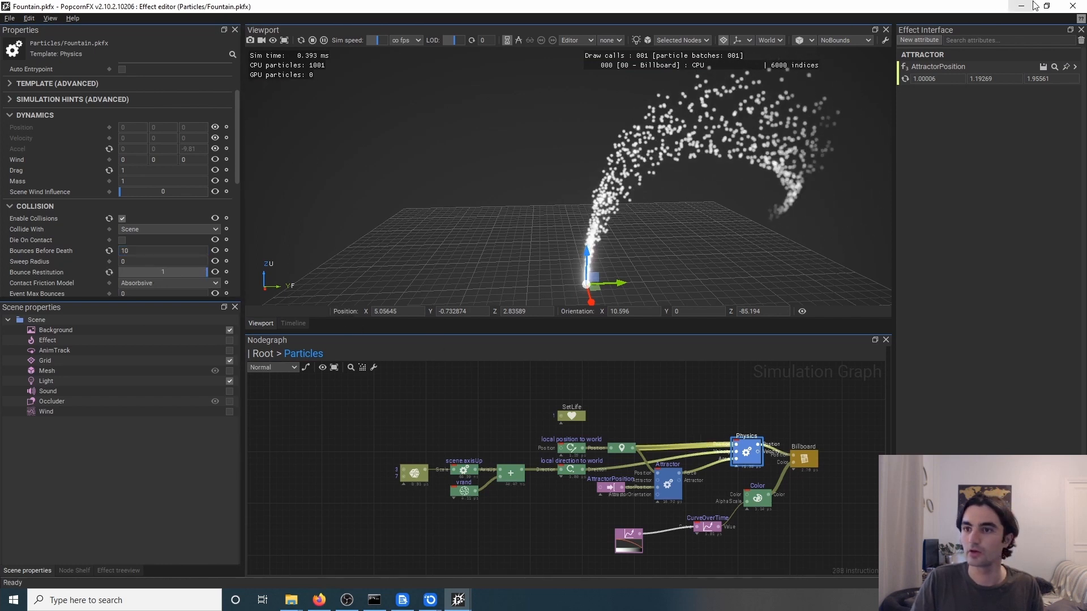
- Switch to the O3DE Editor and run the level in game mode to test particle collisions with the Target sphere
key(alt+Tab)
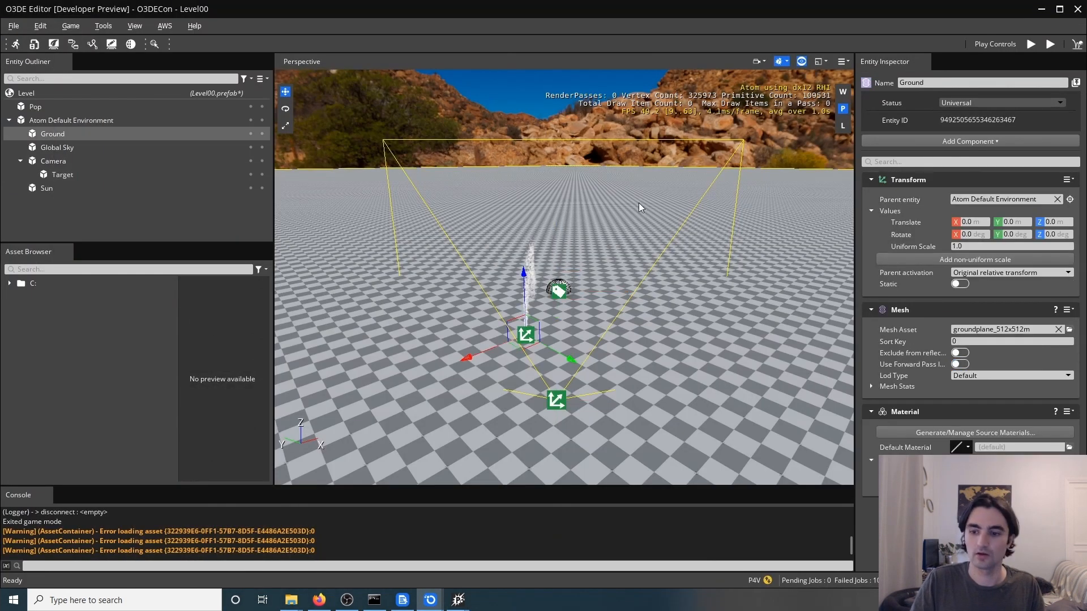
key(ctrl+g)
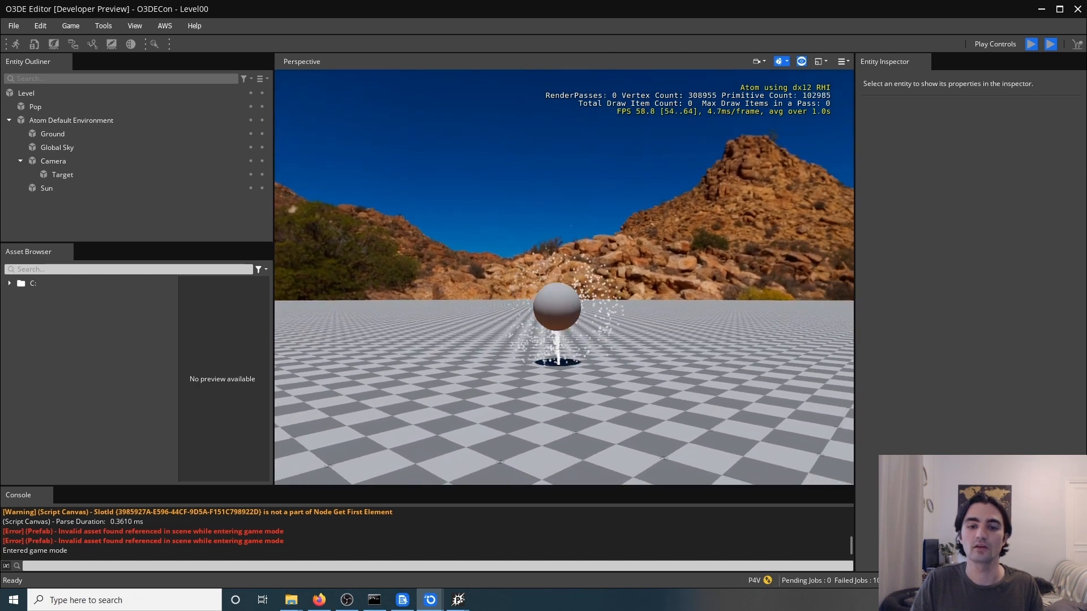
key(Escape)
click(653, 186)
- In the PopcornFX editor, set the spawn count of Fountain's EventMultiplier node to 5000 and save the effect
click(457, 600)
click(514, 539)
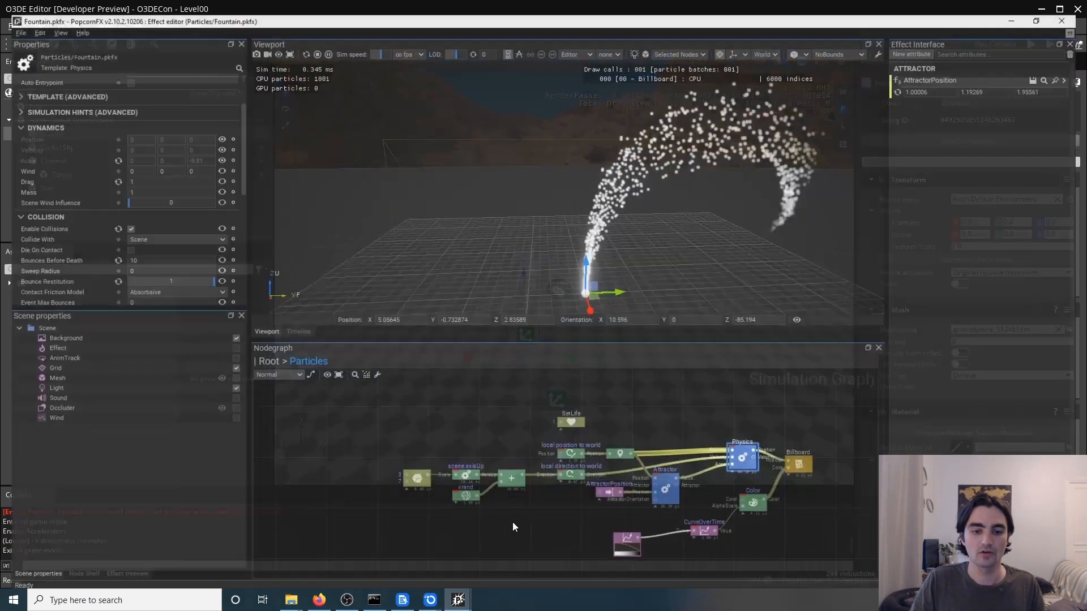
click(263, 353)
click(569, 463)
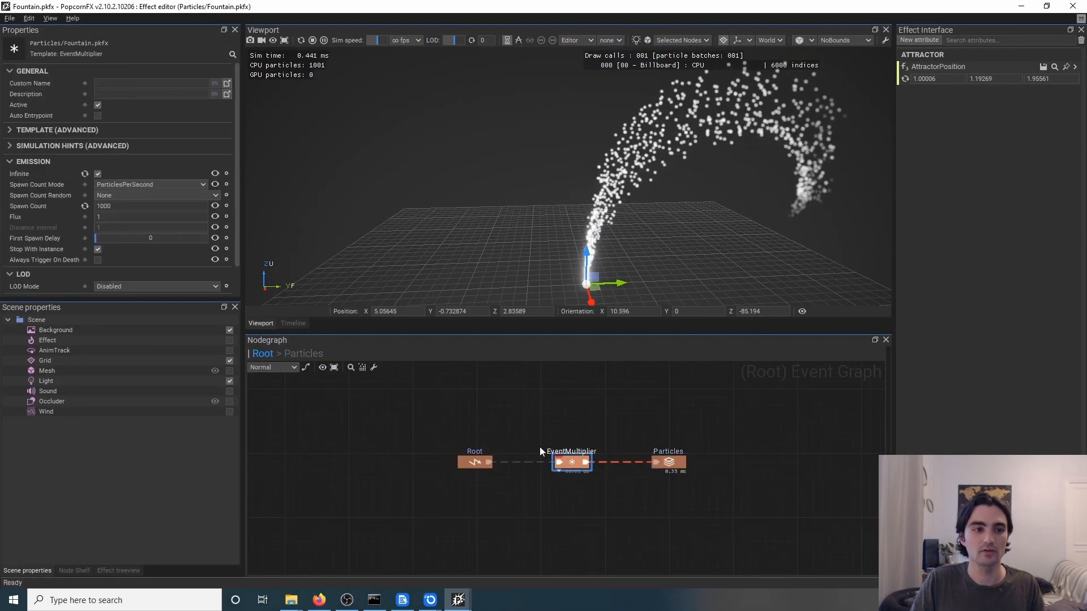
double_click(147, 206)
text(500)
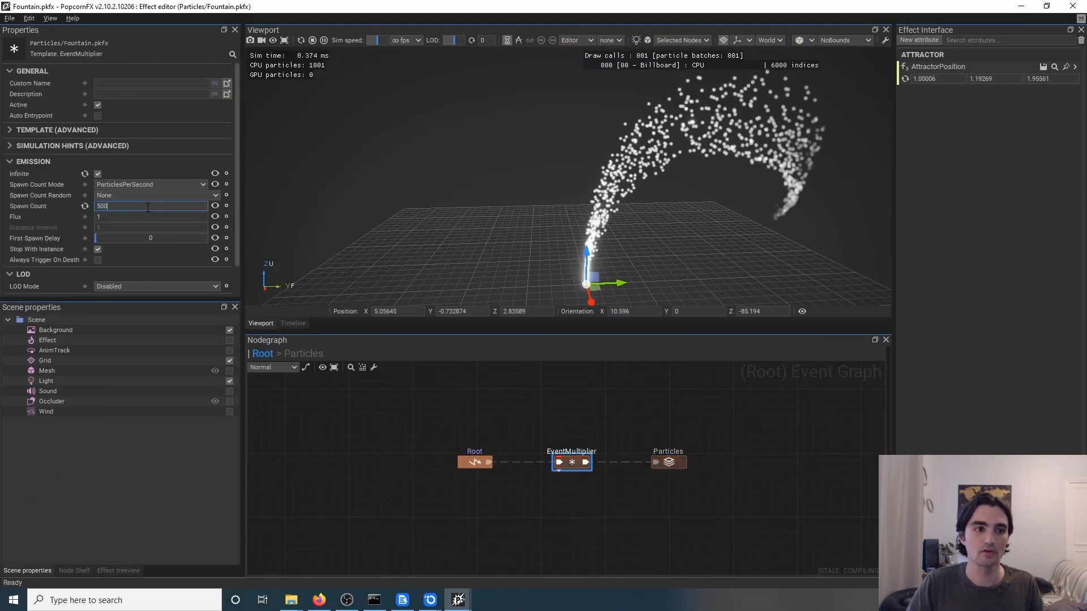
text(0)
key(ctrl+s)
- Switch to the O3DE Editor and run the level in game mode to view the denser fountain following the sphere
key(alt+Tab)
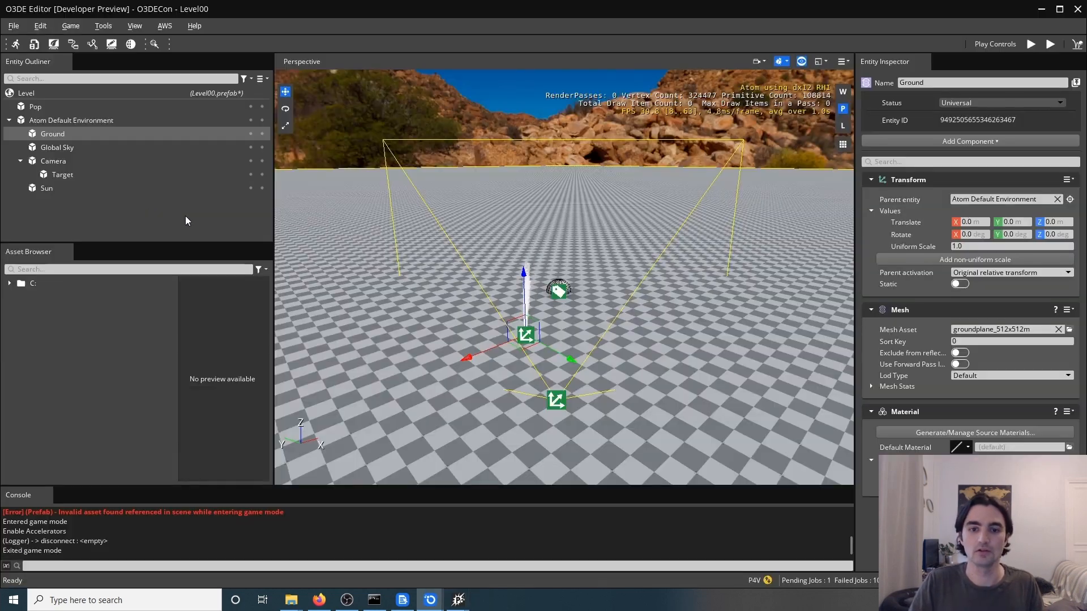
key(ctrl+g)
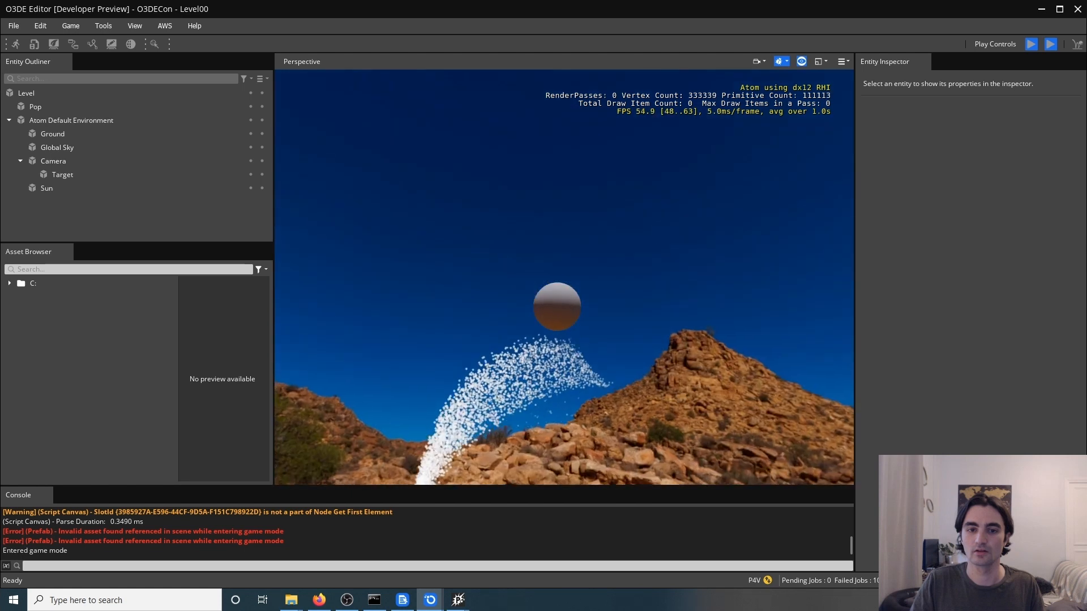
key(Escape)
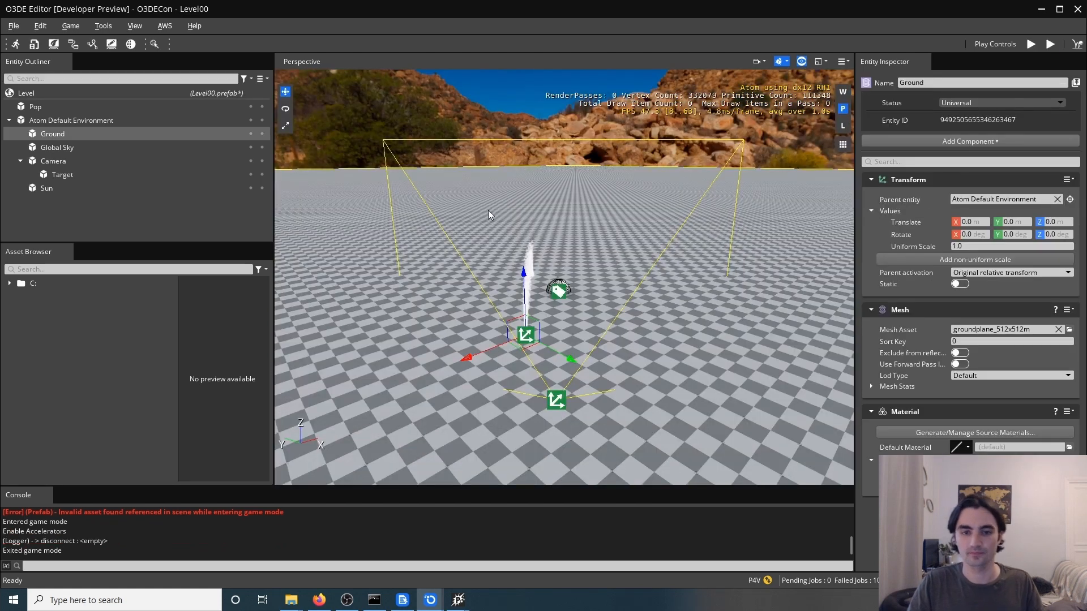
- Delete the Pop emitter entity and the Target entity parented under Camera
click(107, 206)
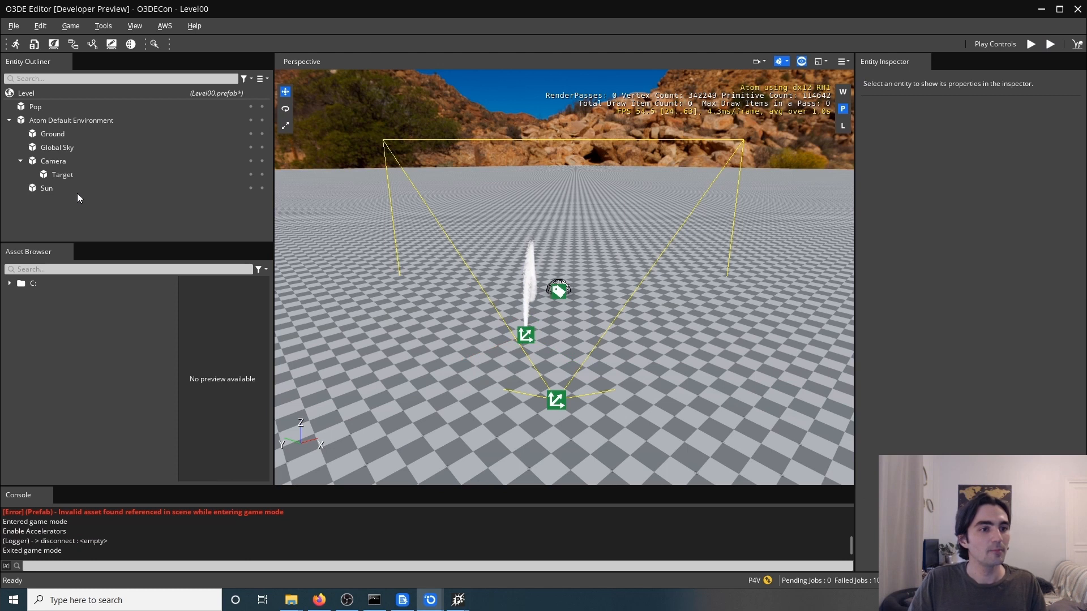
click(51, 188)
click(20, 160)
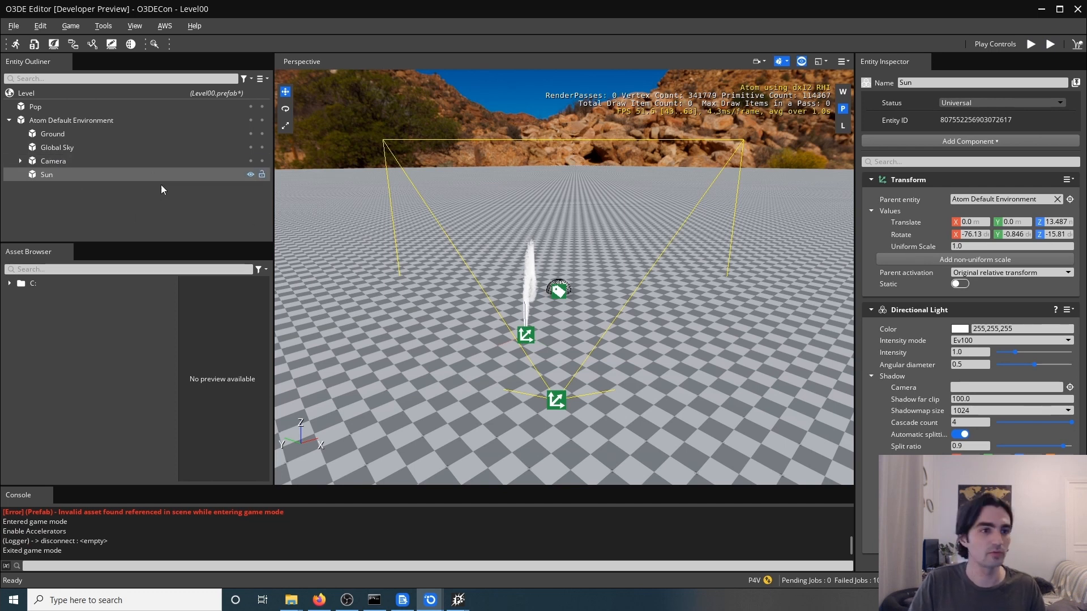
click(56, 107)
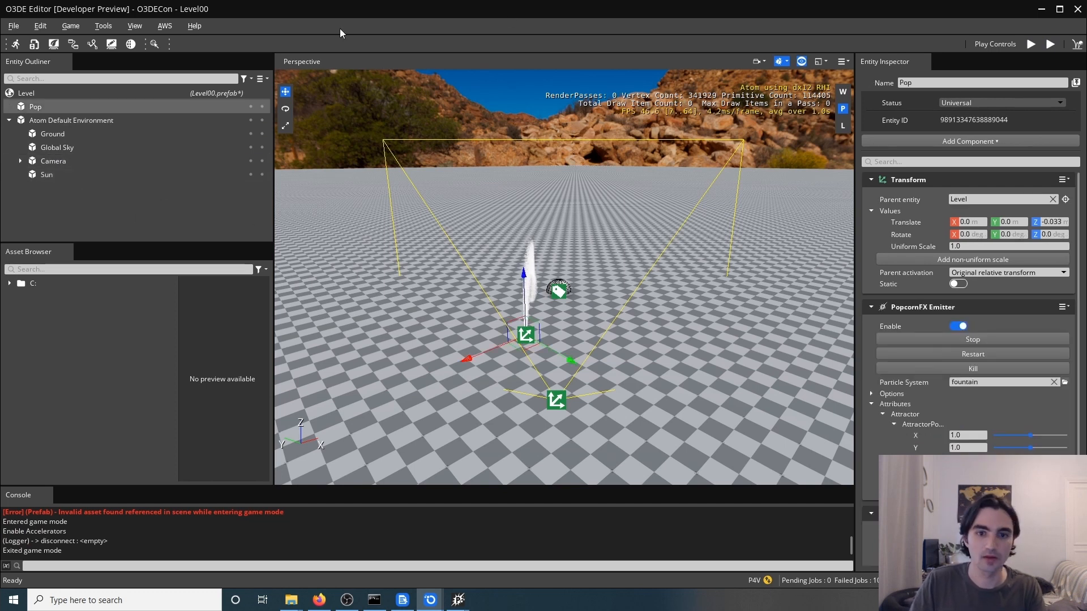
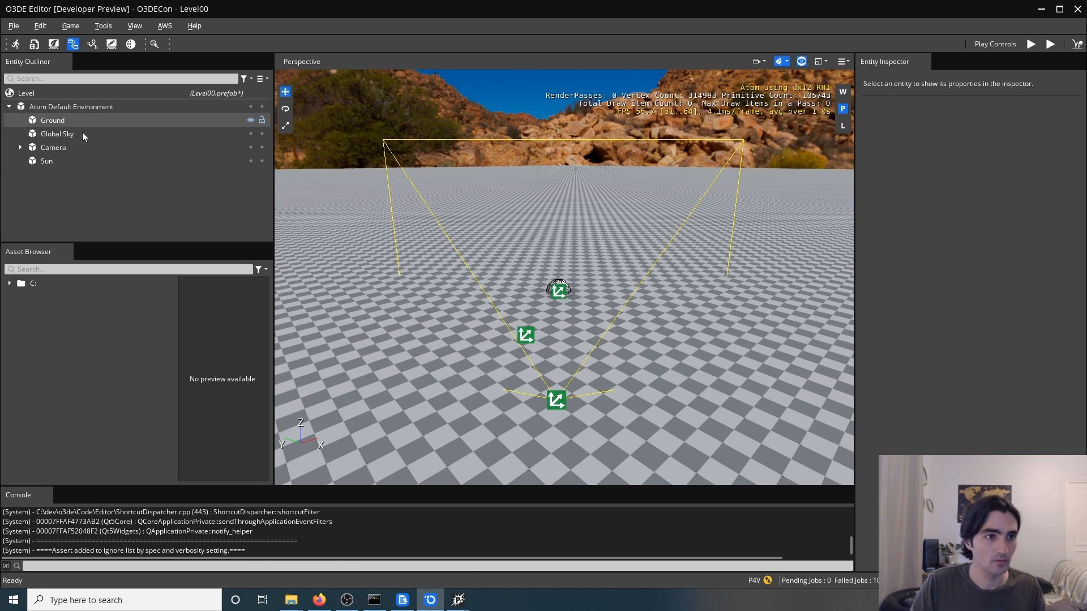
click(12, 107)
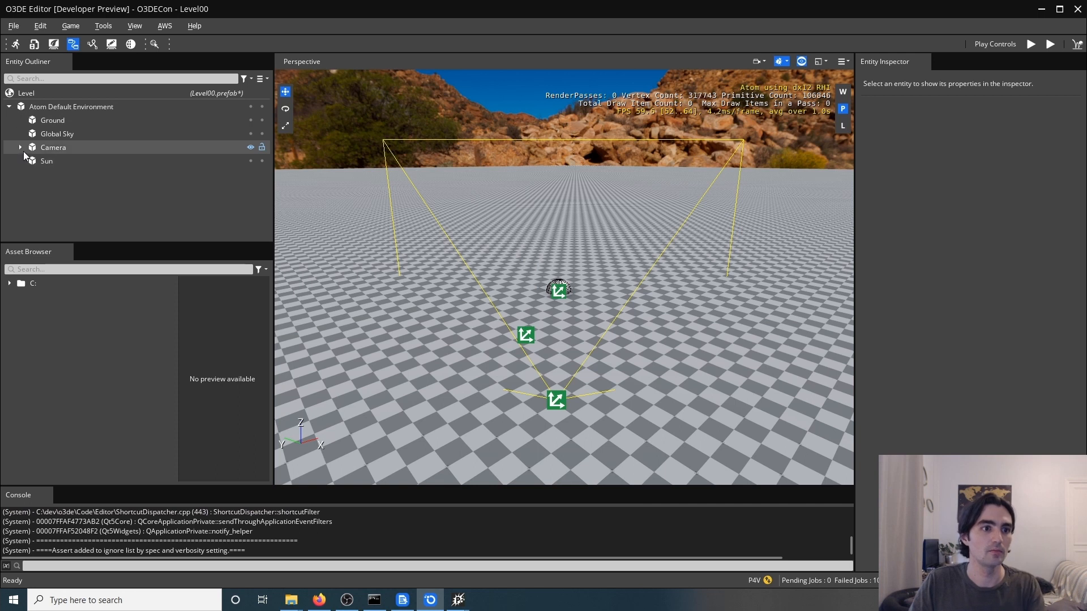
click(20, 147)
click(66, 161)
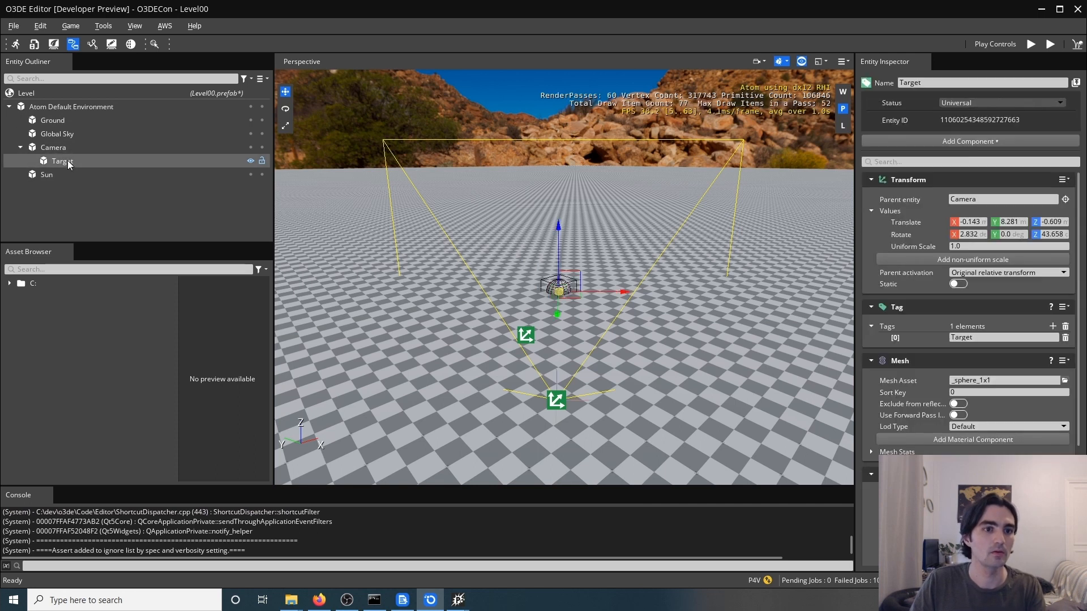
key(Delete)
- Search the Asset Browser for "popman fbx"
right_click(53, 206)
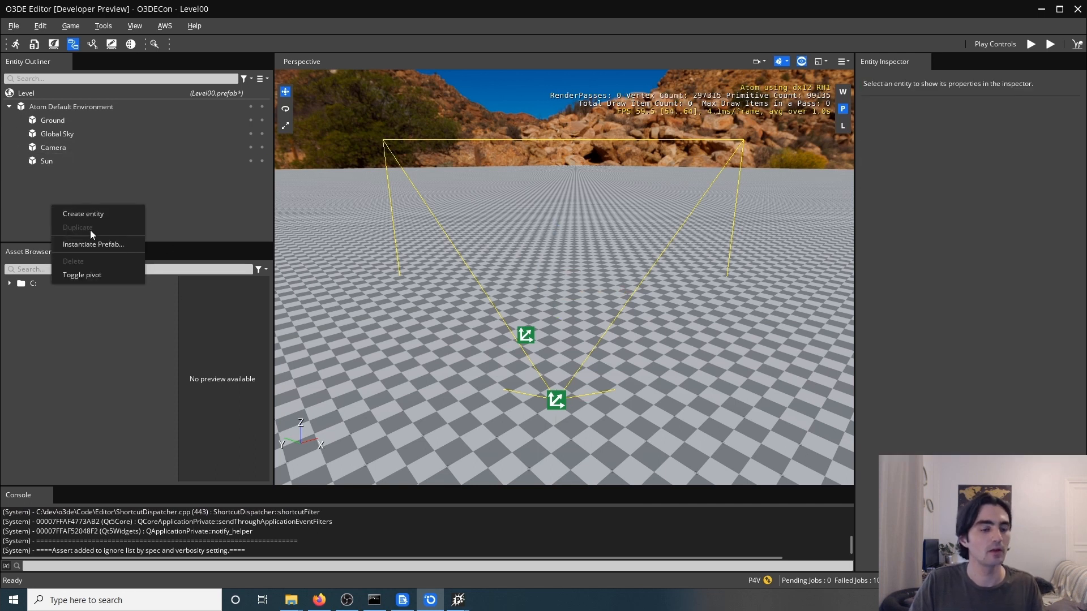
click(32, 262)
click(43, 270)
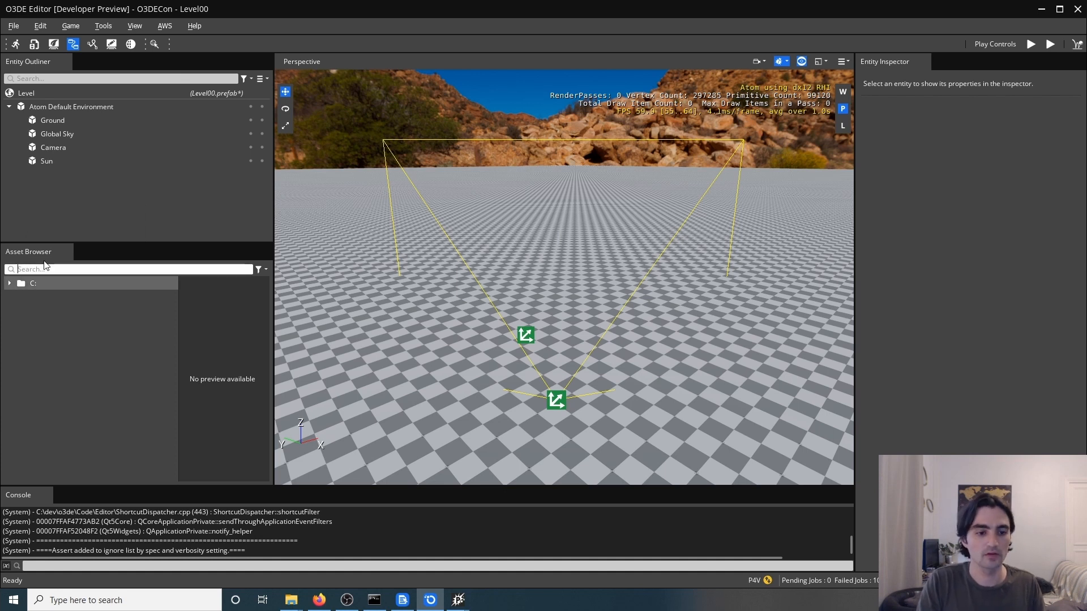
text(pop)
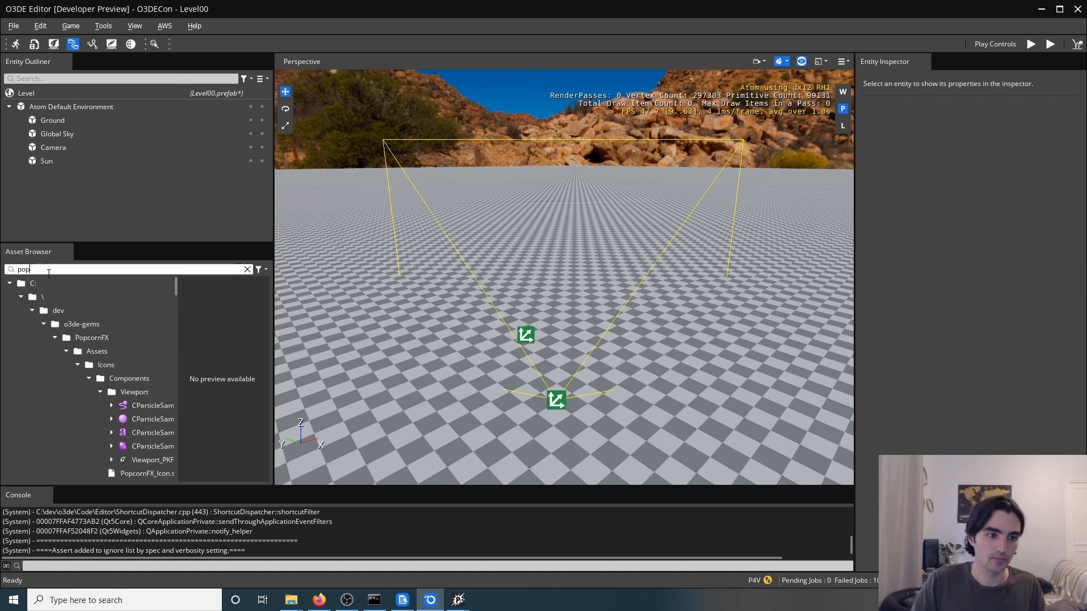
scroll(159, 398, down, 3)
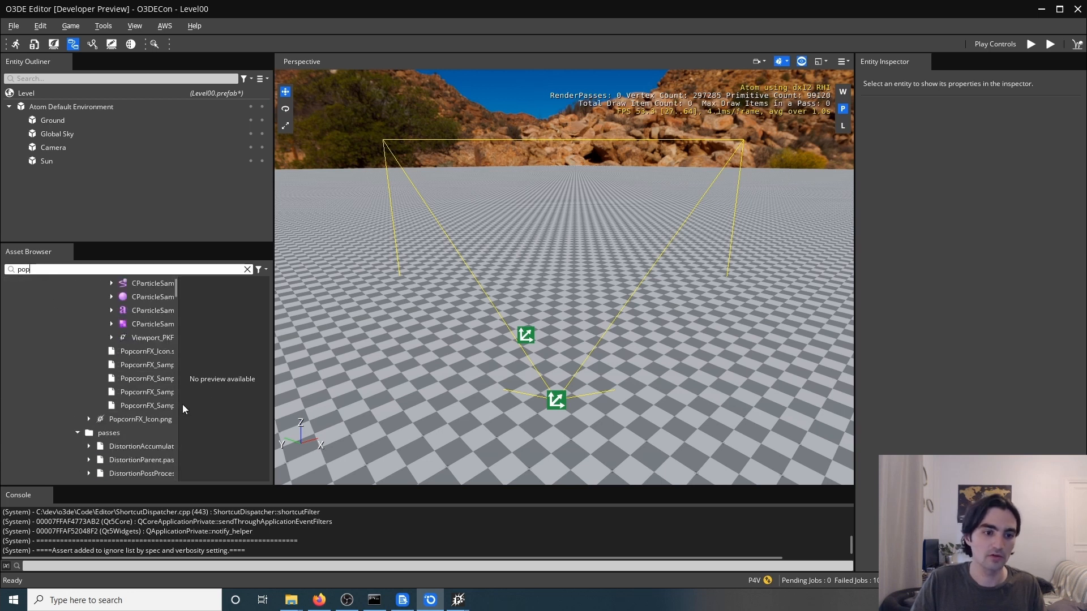
drag(179, 406, 232, 406)
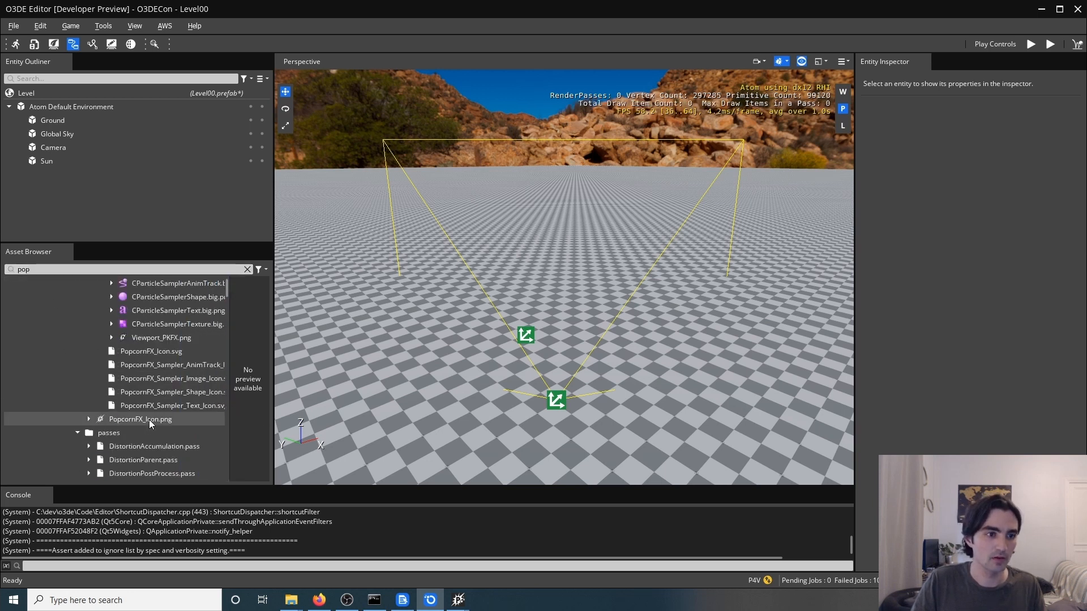
double_click(68, 269)
key(BackSpace)
text(man fbs)
key(BackSpace)
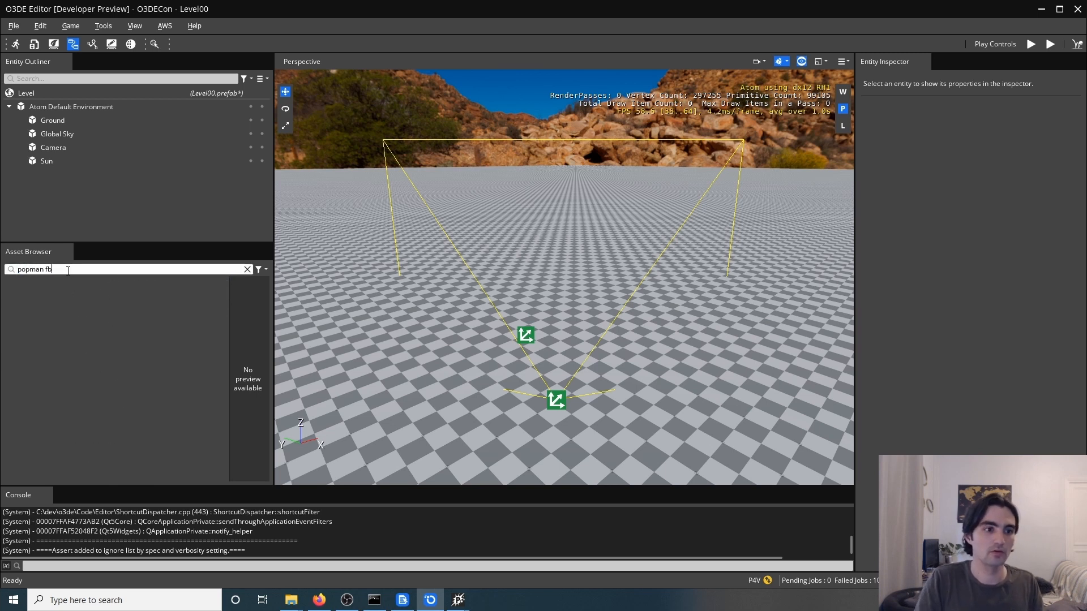
text(x)
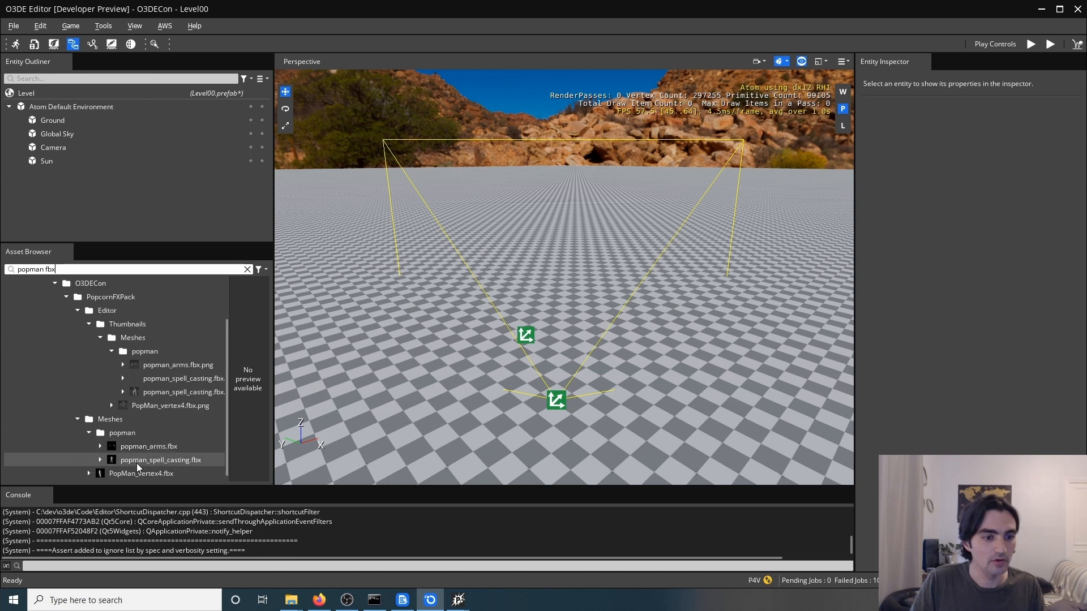
- Expand popman_spell_casting.fbx under Meshes/popman and place its popman_spell_casting.actor asset in the middle of the level
click(100, 459)
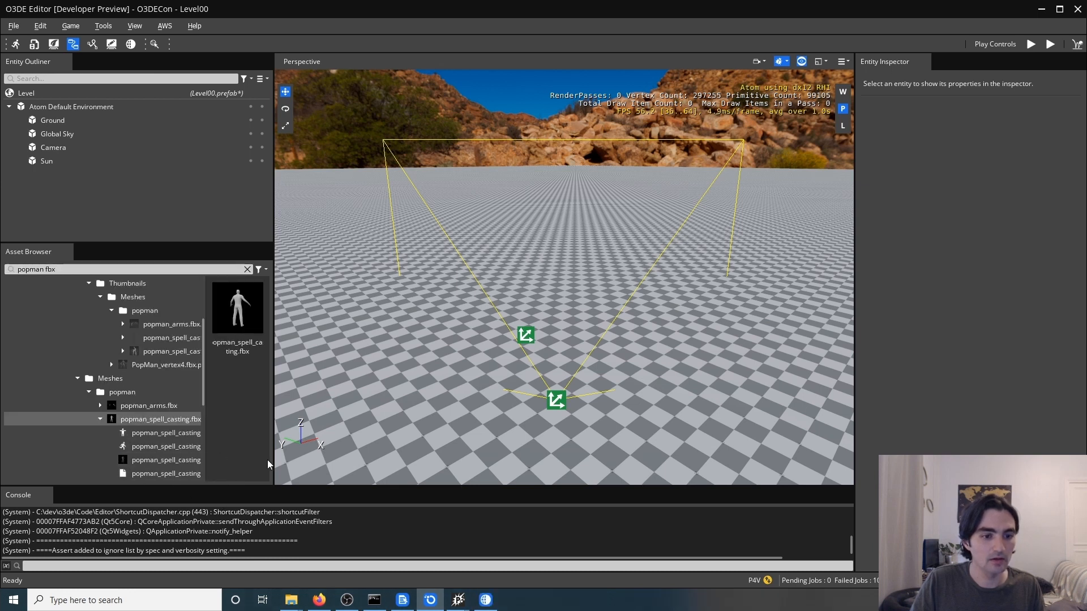
drag(273, 460, 354, 453)
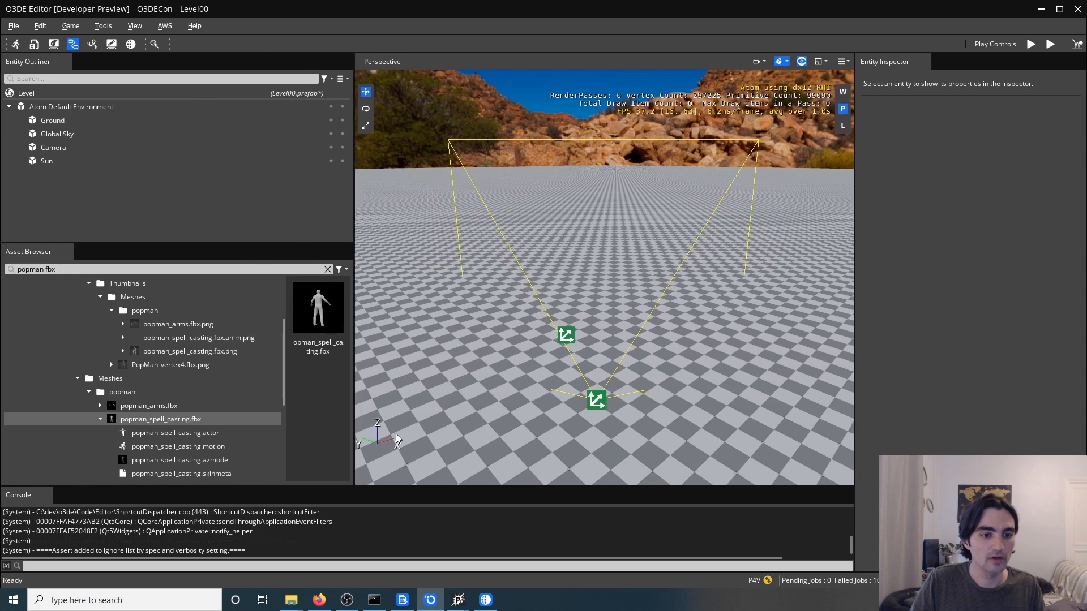
click(195, 434)
drag(195, 434, 597, 315)
scroll(636, 346, up, 5)
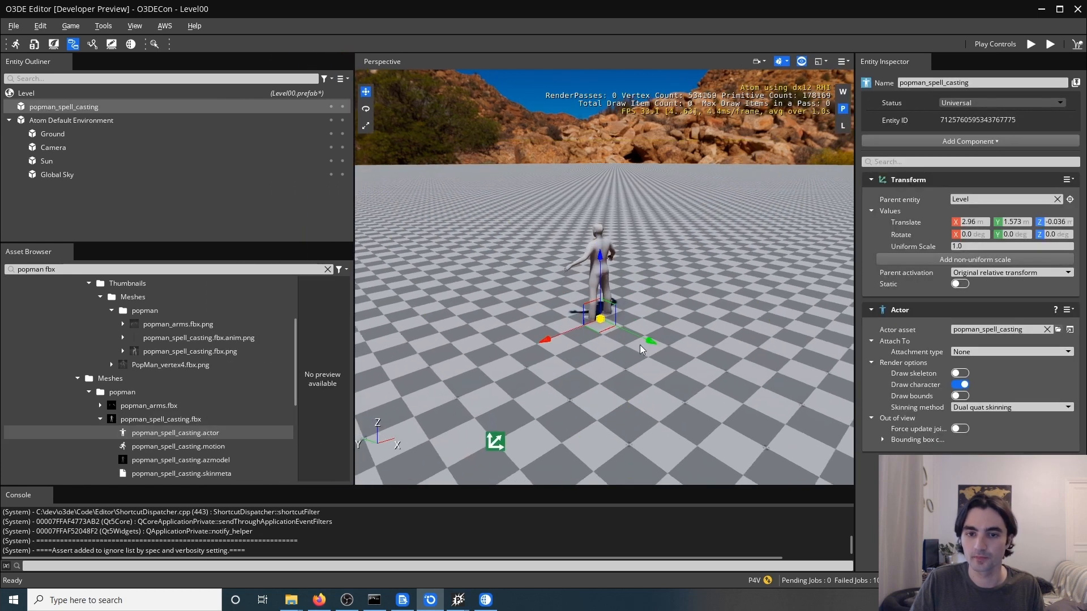
- Add a Simple Motion component to the popman_spell_casting entity and assign popman_spell_casting.motion as its motion
click(969, 142)
text(motion)
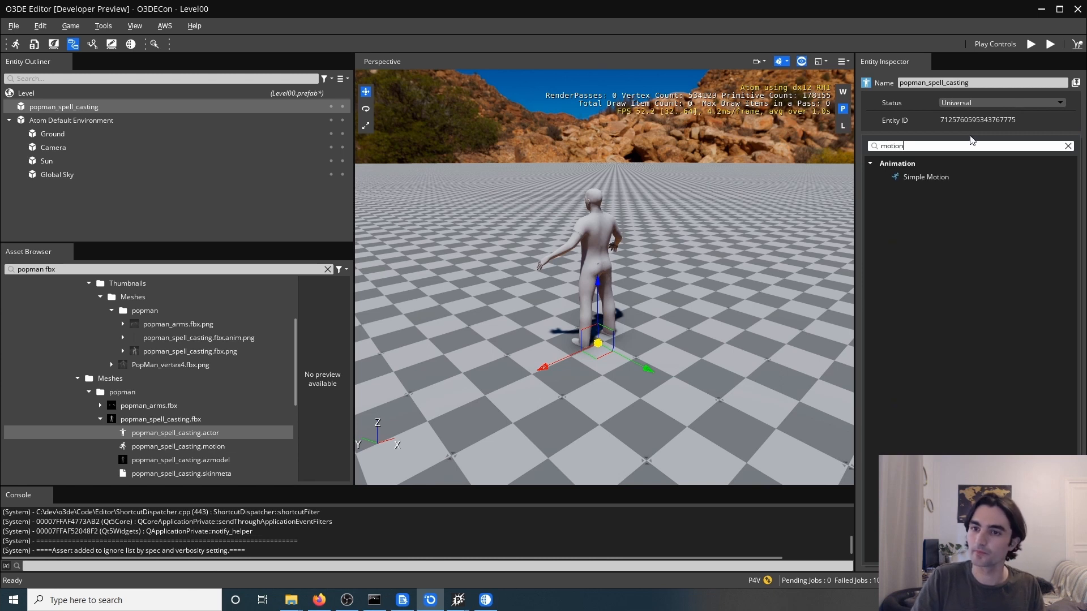
click(926, 176)
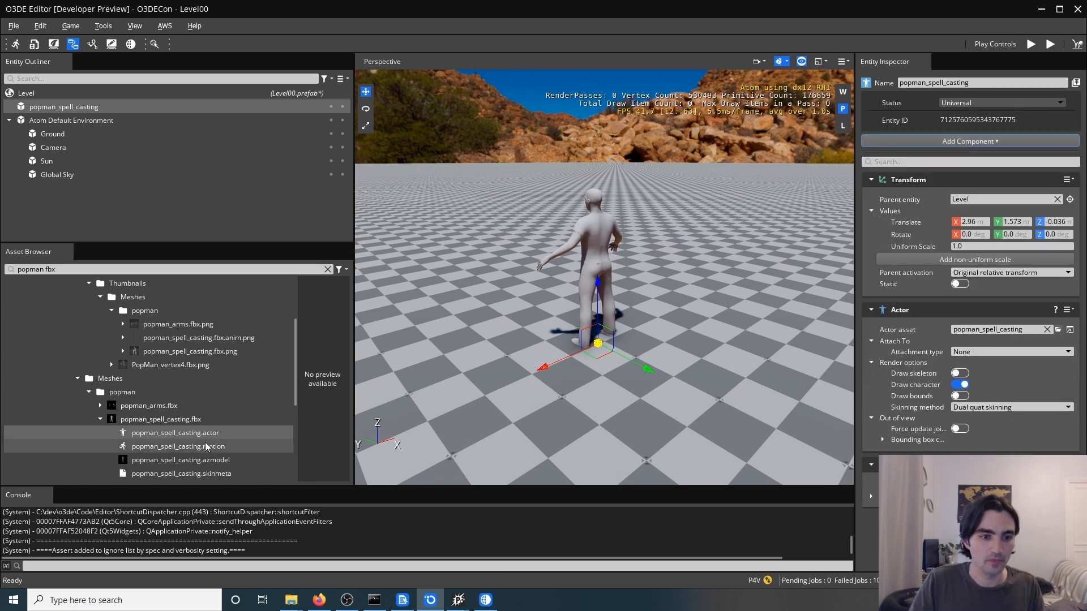
scroll(207, 447, down, 1)
click(215, 406)
drag(843, 486, 873, 500)
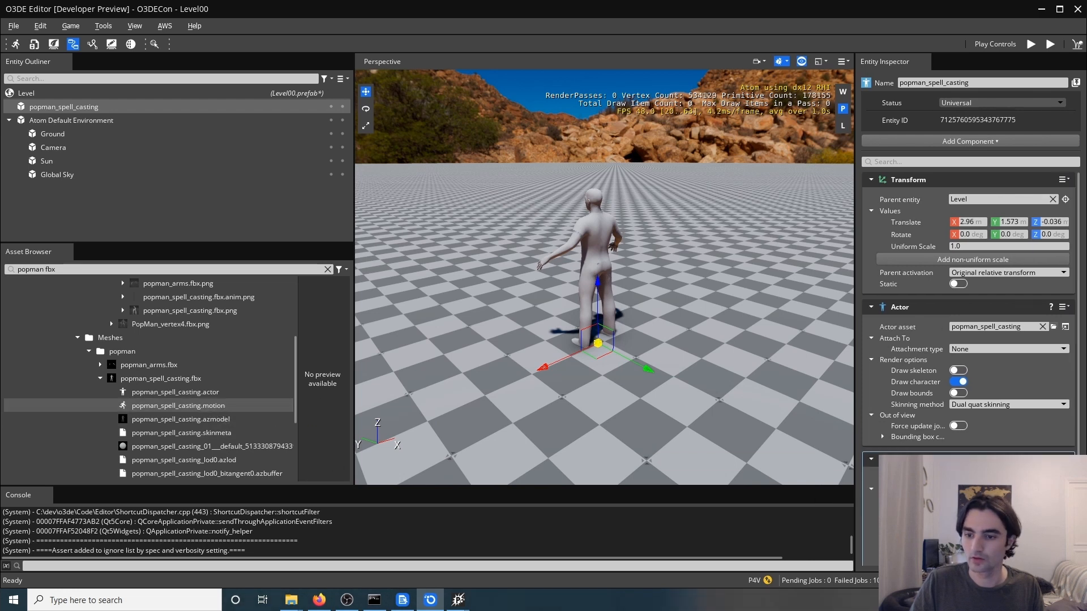
- Raise the popman_spell_casting entity slightly to a Z translation of about -0.018 m and view its animation up close from the side
key(d)
right_drag(698, 342, 576, 324)
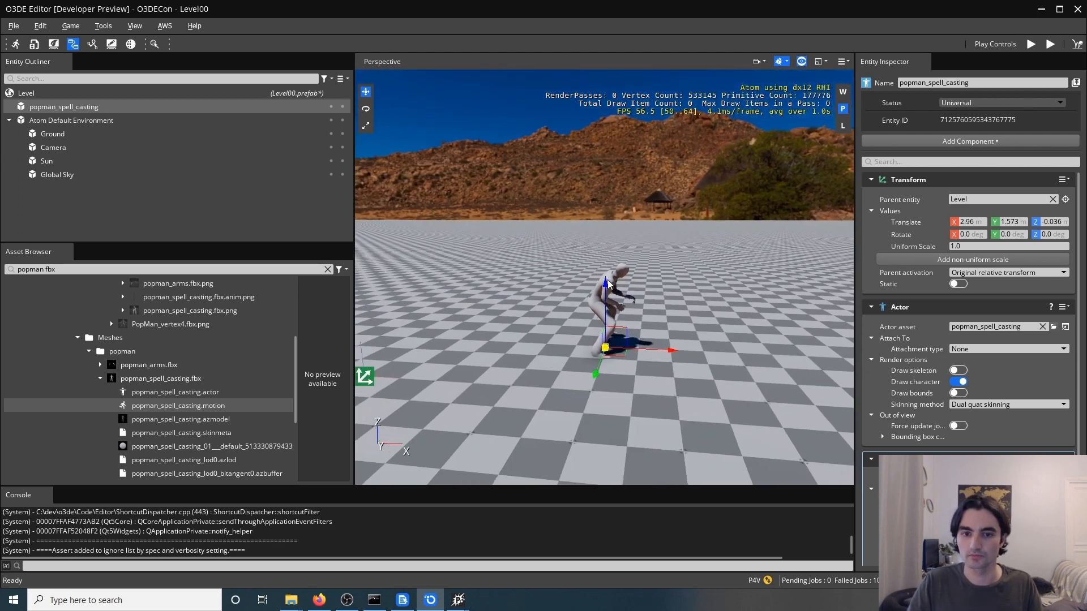
drag(609, 286, 605, 284)
right_drag(604, 286, 558, 314)
key(w)
key(d)
key(s)
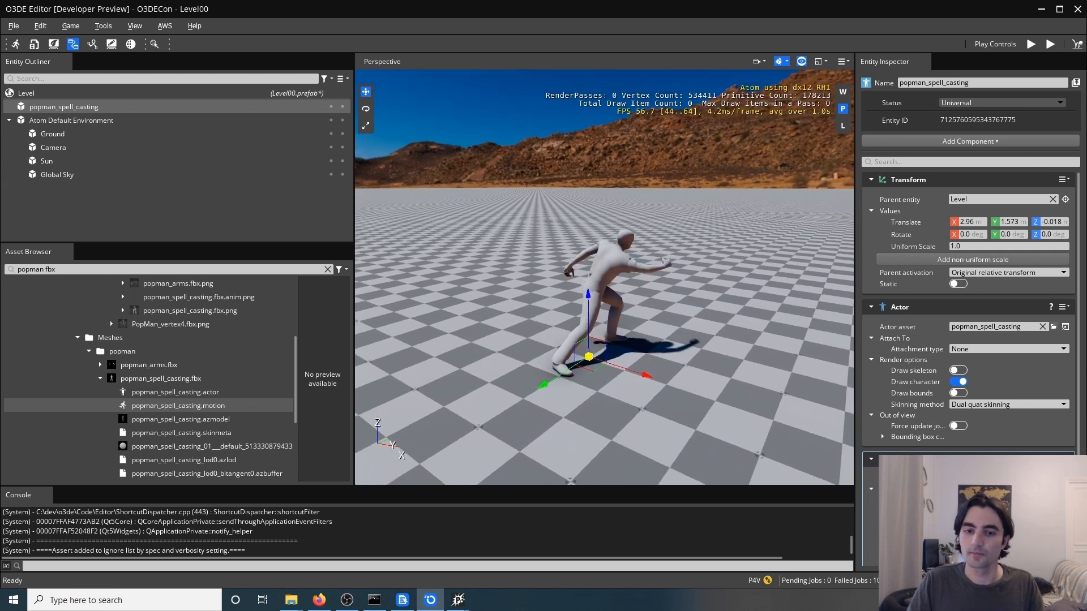
- Switch to PopcornFX, close the Fountain effect editor, and create an empty effect named SpawnOnMesh in the Particles folder
mouse_move(458, 599)
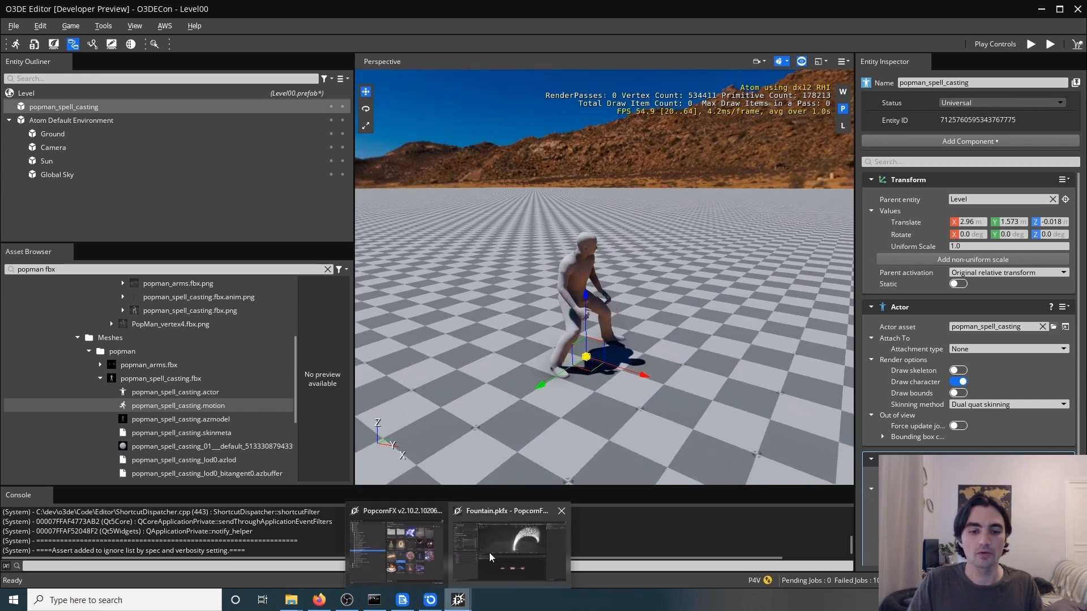
mouse_move(493, 551)
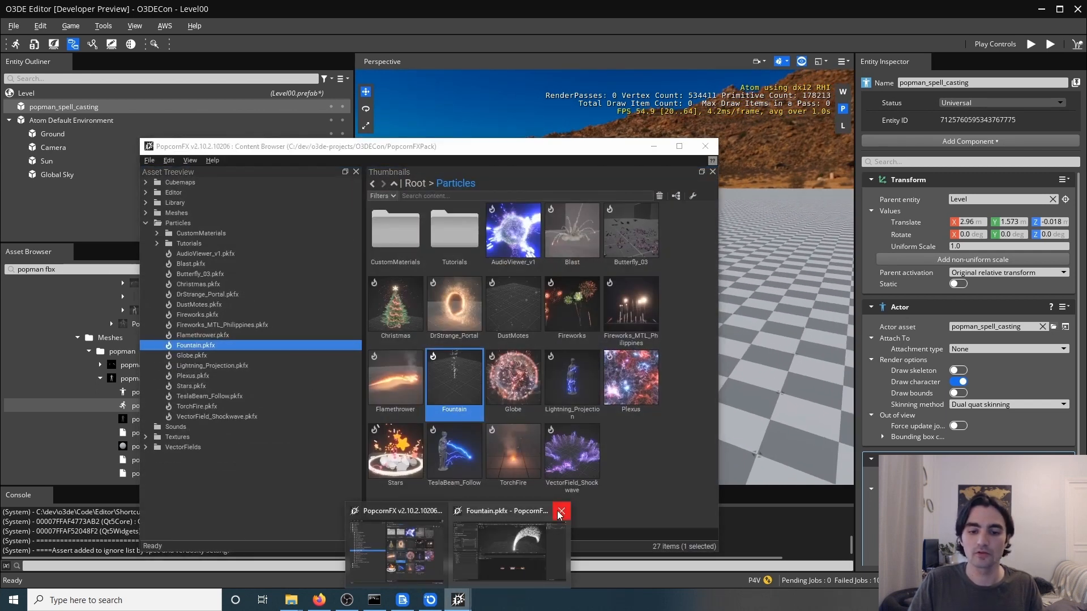
click(561, 511)
right_click(633, 458)
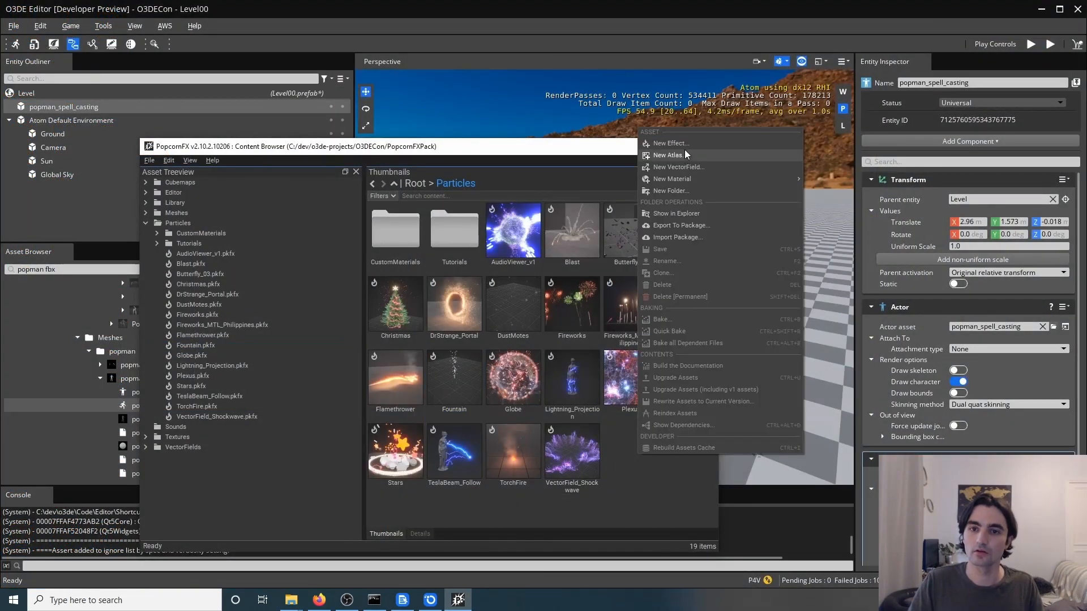
click(671, 143)
double_click(359, 249)
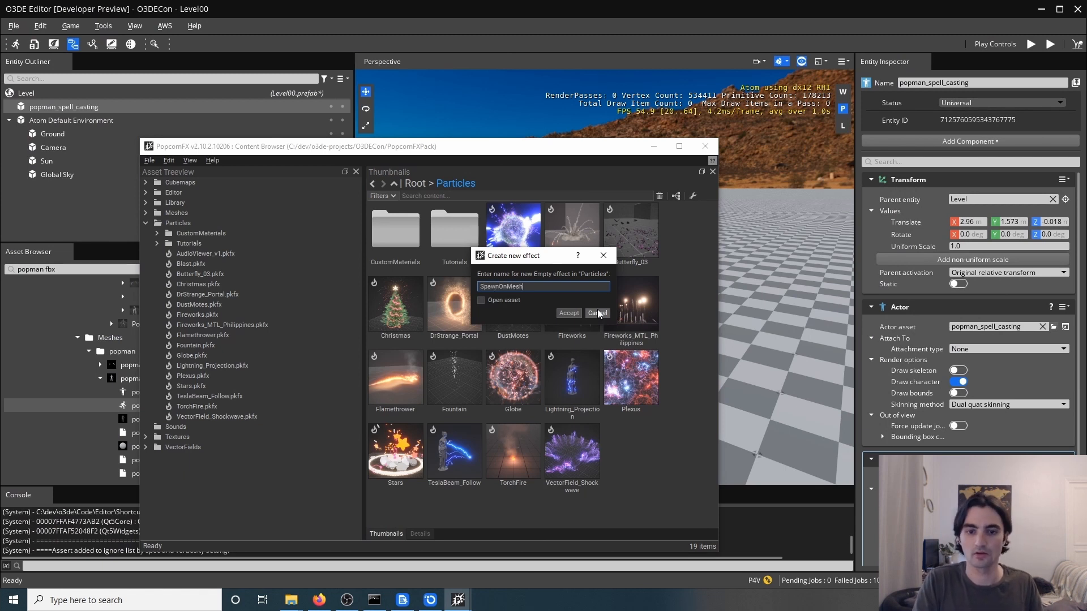
key(Return)
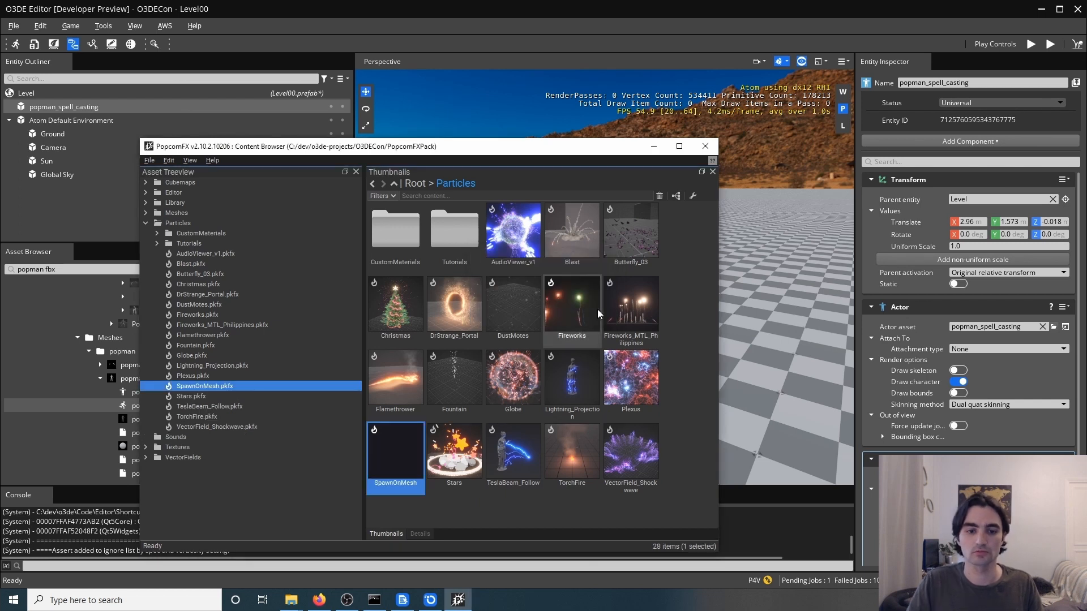
- Open the SpawnOnMesh effect and connect an EventMultiplier node to Root, with spawn count 700 and infinite emission
double_click(412, 440)
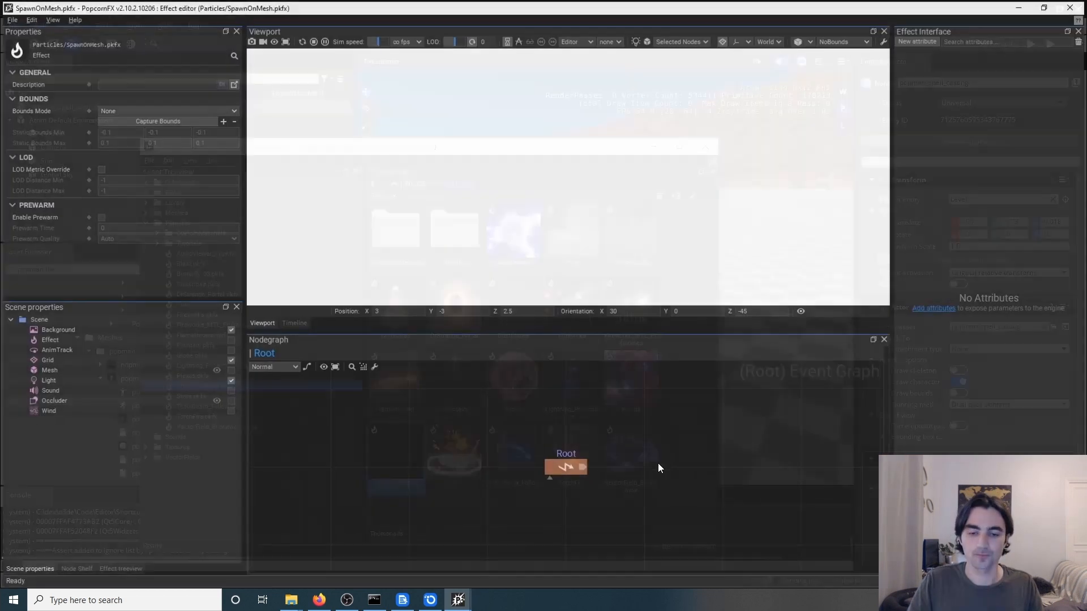
drag(583, 468, 672, 463)
text(mult)
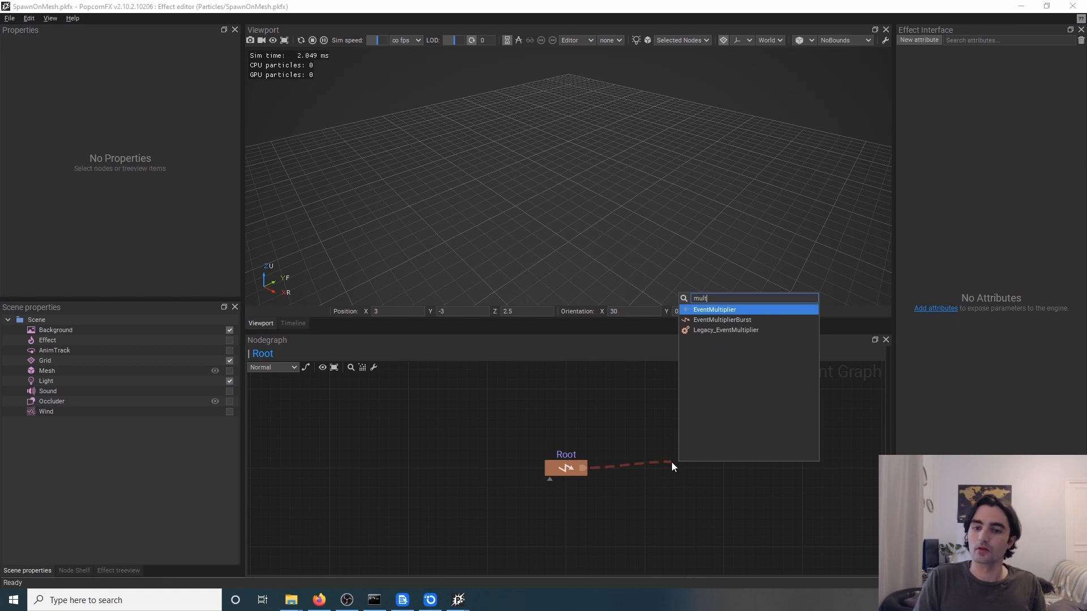
key(Return)
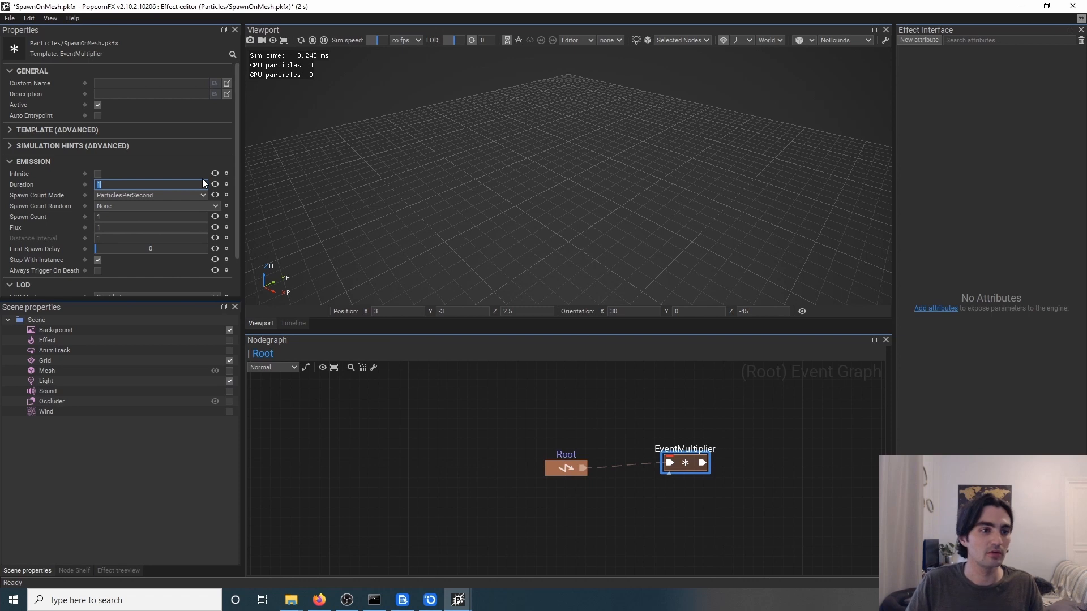
click(116, 218)
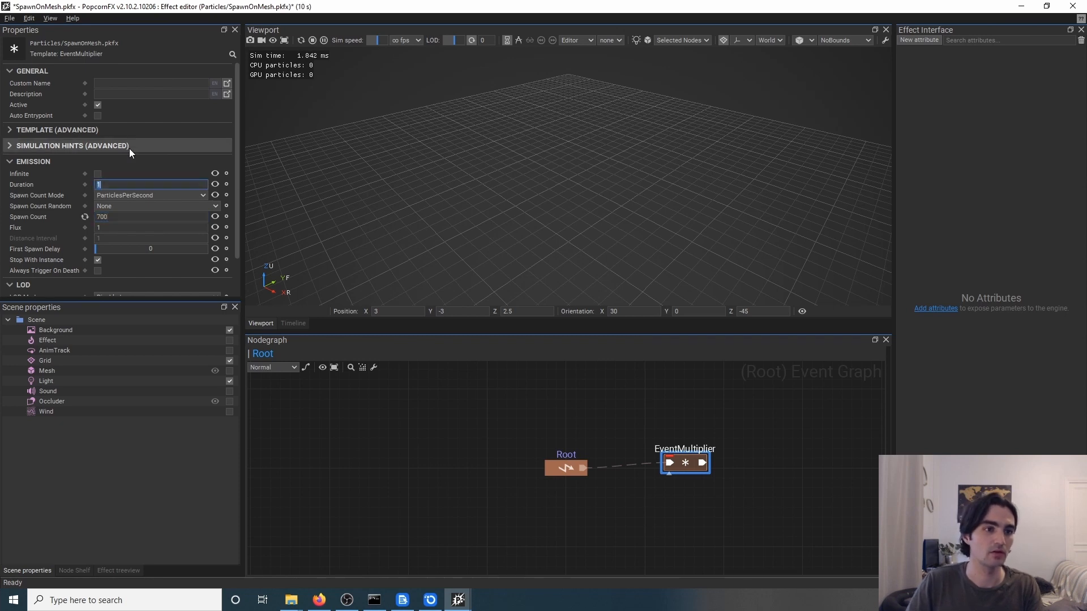
click(98, 174)
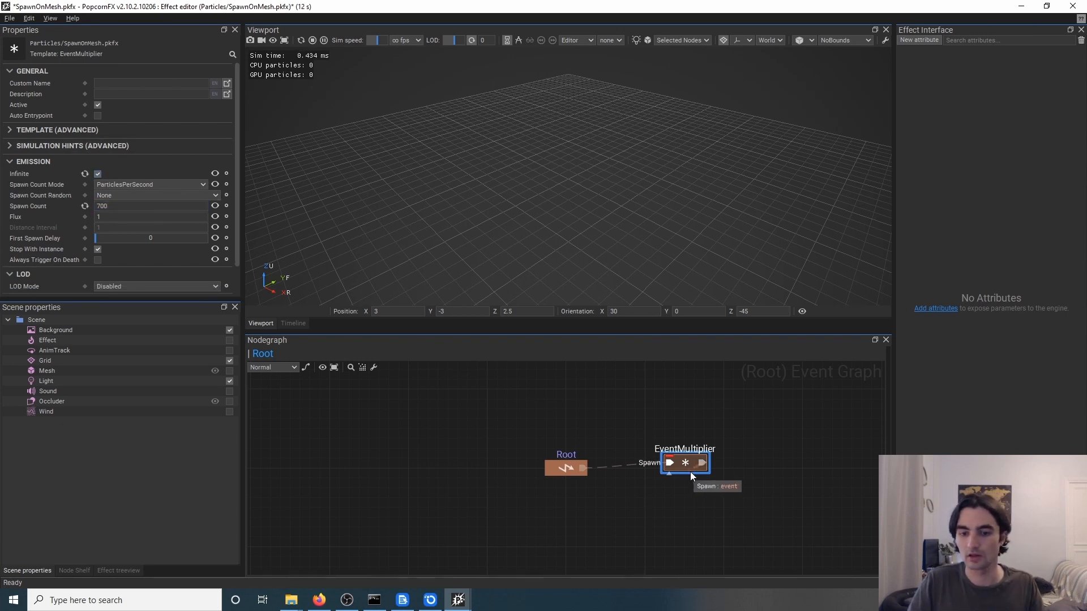
- Connect a new Layer node to the EventMultiplier's output
drag(717, 470, 768, 468)
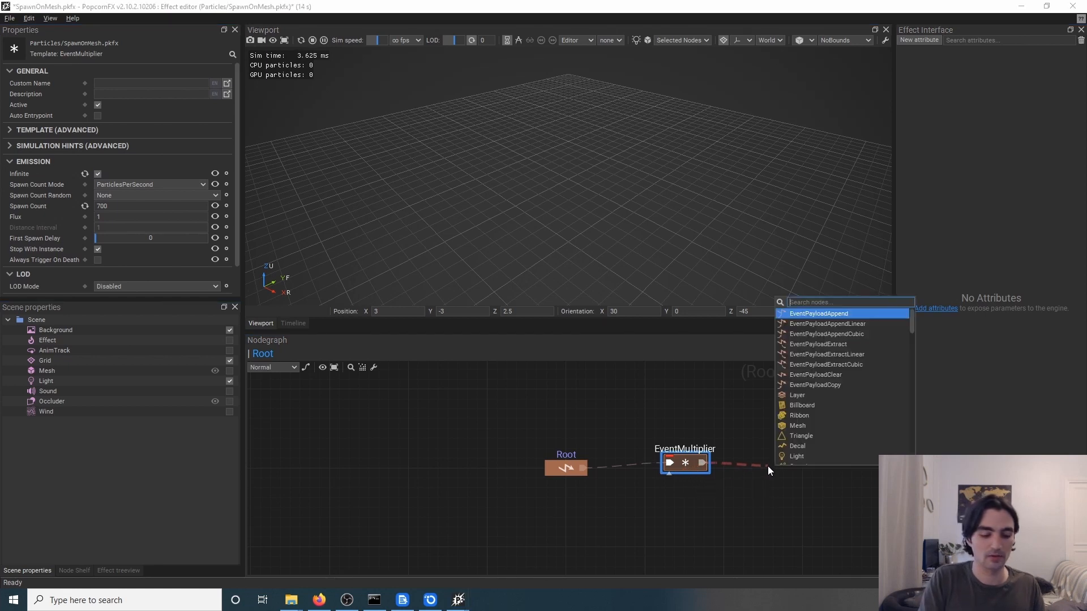
text(layer)
key(Return)
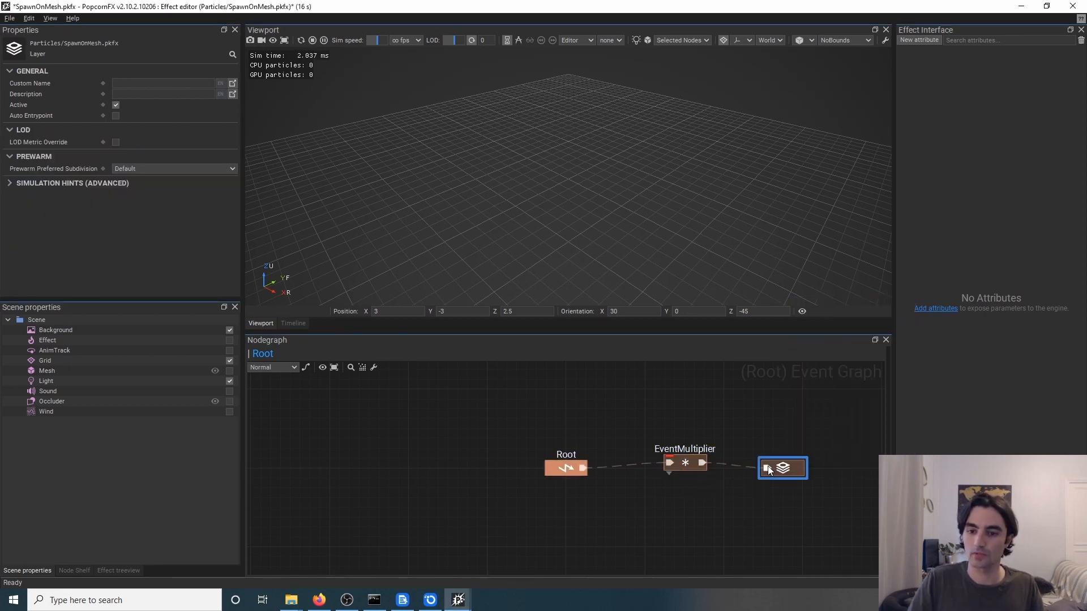
- Open the layer's node graph, add a Billboard renderer, and move the Set Life node above it
double_click(790, 470)
right_click(623, 439)
text(bill)
key(Return)
drag(442, 450, 578, 400)
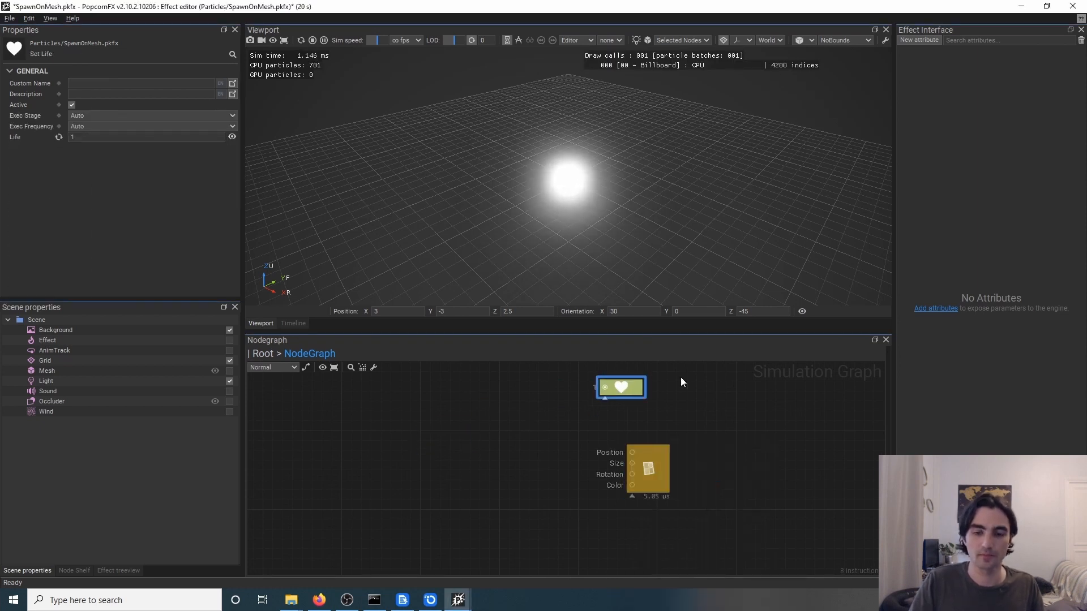
- Add a ShapeSample node to the layer's graph and align it beside the Billboard's Position input
right_click(474, 448)
text(sh)
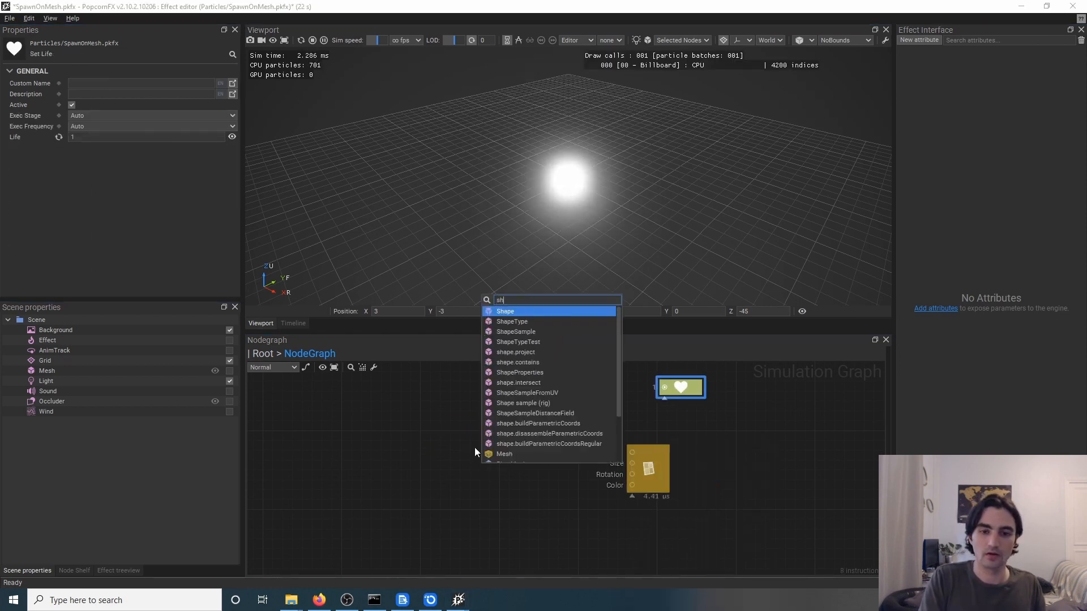
text(ap)
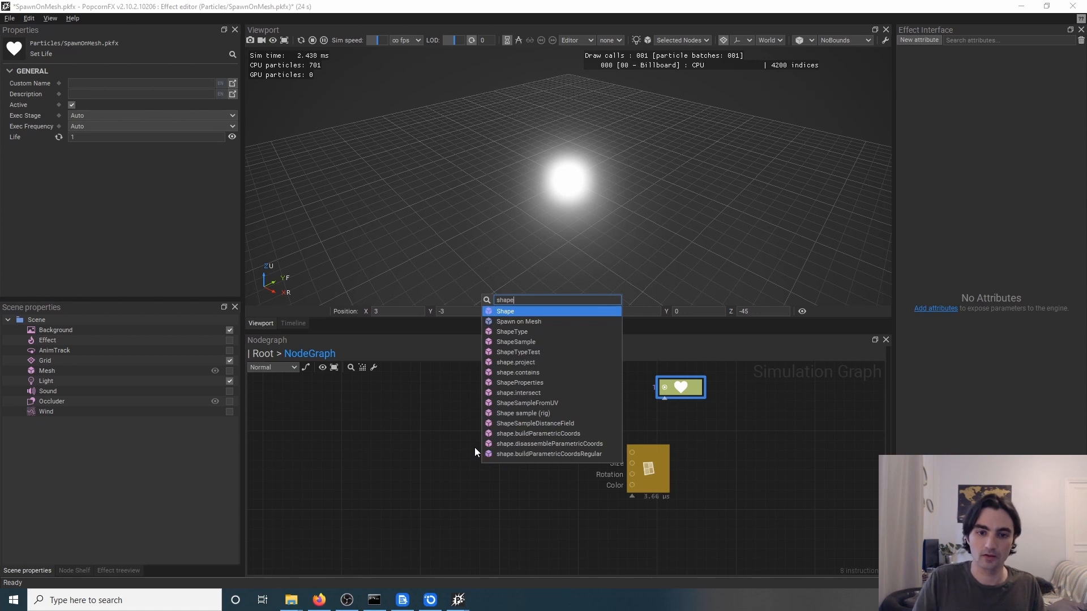
text(e)
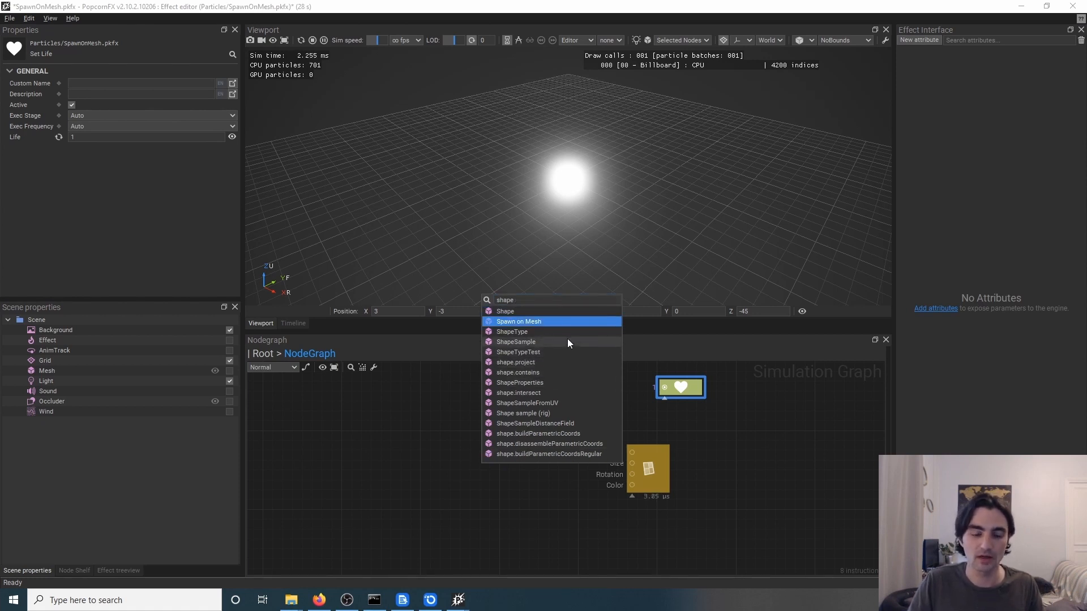
click(523, 343)
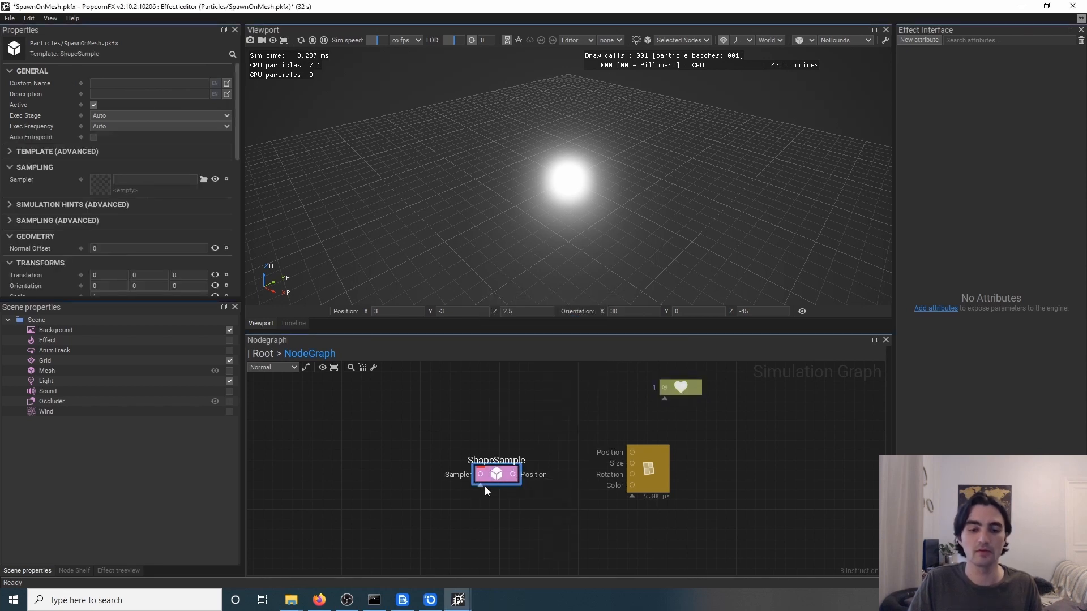
mouse_move(493, 475)
mouse_down()
mouse_move(493, 458)
mouse_move(407, 464)
mouse_move(412, 400)
mouse_move(402, 452)
mouse_move(509, 463)
mouse_up()
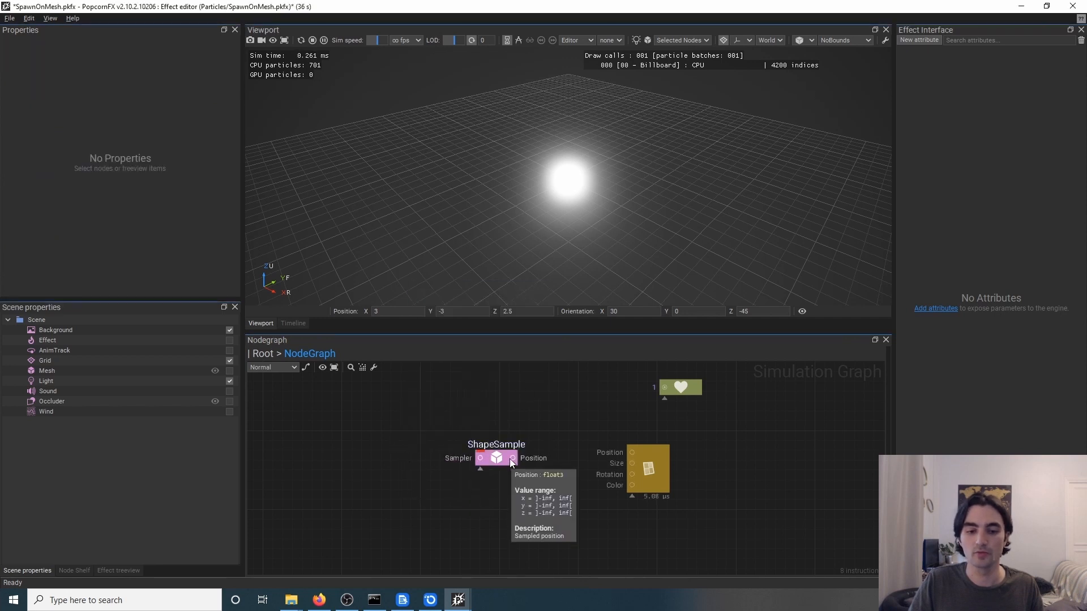
- Connect ShapeSample's Position output to the Billboard's Position and feed its Sampler input from a new Shape sampler node
drag(515, 458, 632, 452)
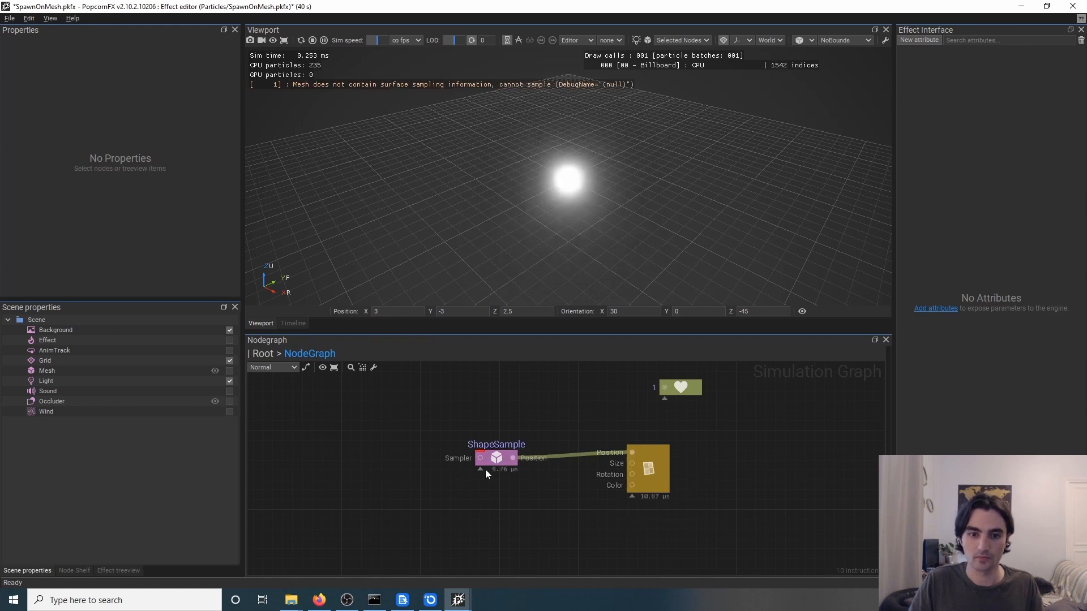
drag(479, 459, 422, 453)
click(423, 427)
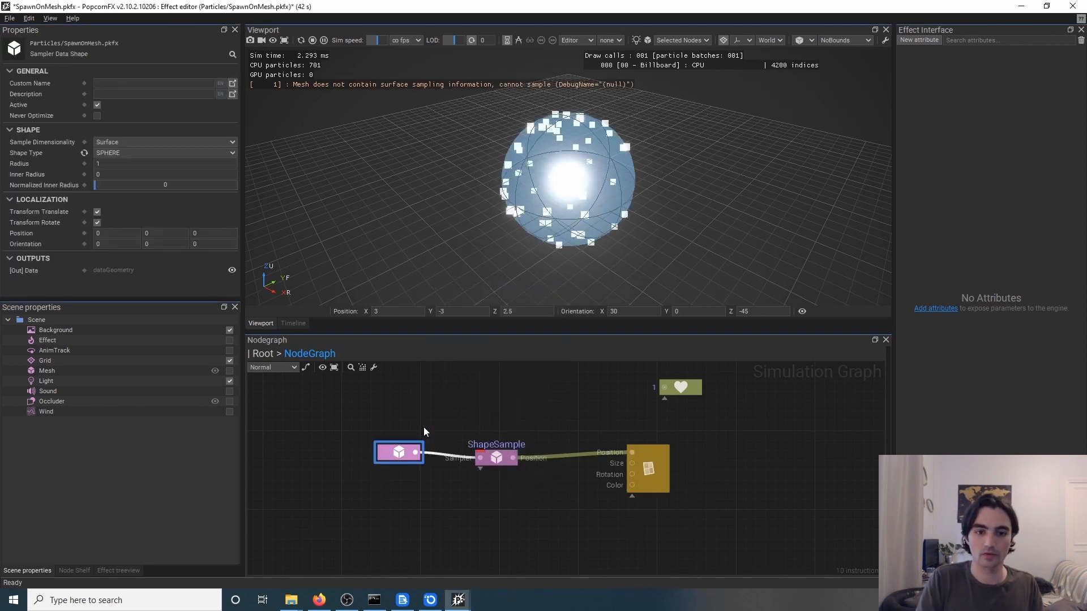
- Save the SpawnOnMesh effect and check the character in the O3DE Editor before returning to the effect editor
click(526, 403)
click(440, 601)
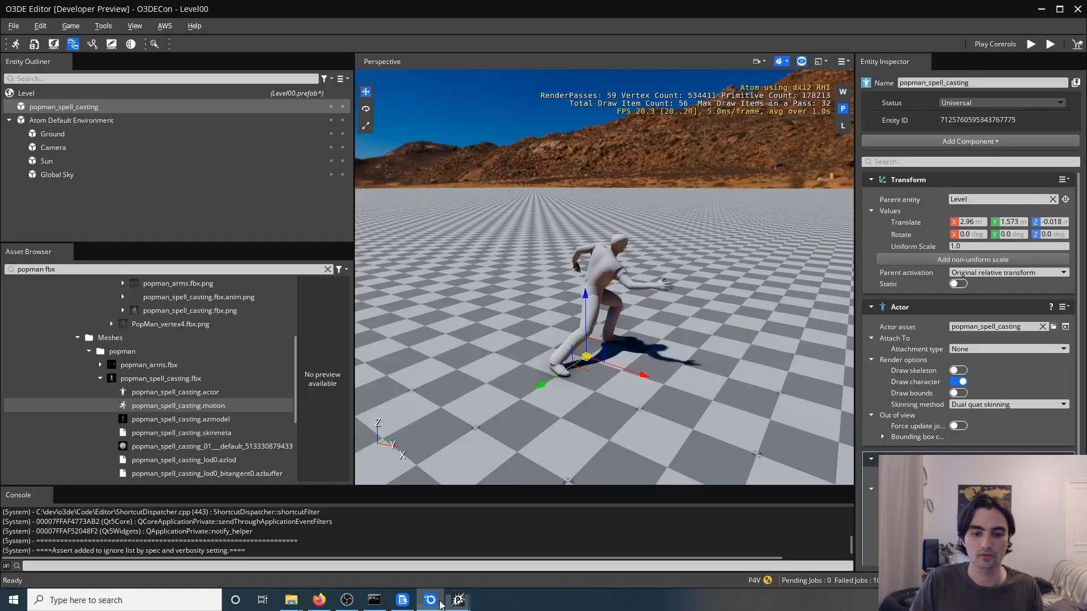
scroll(583, 398, down, 5)
scroll(583, 398, up, 3)
mouse_move(459, 600)
click(514, 552)
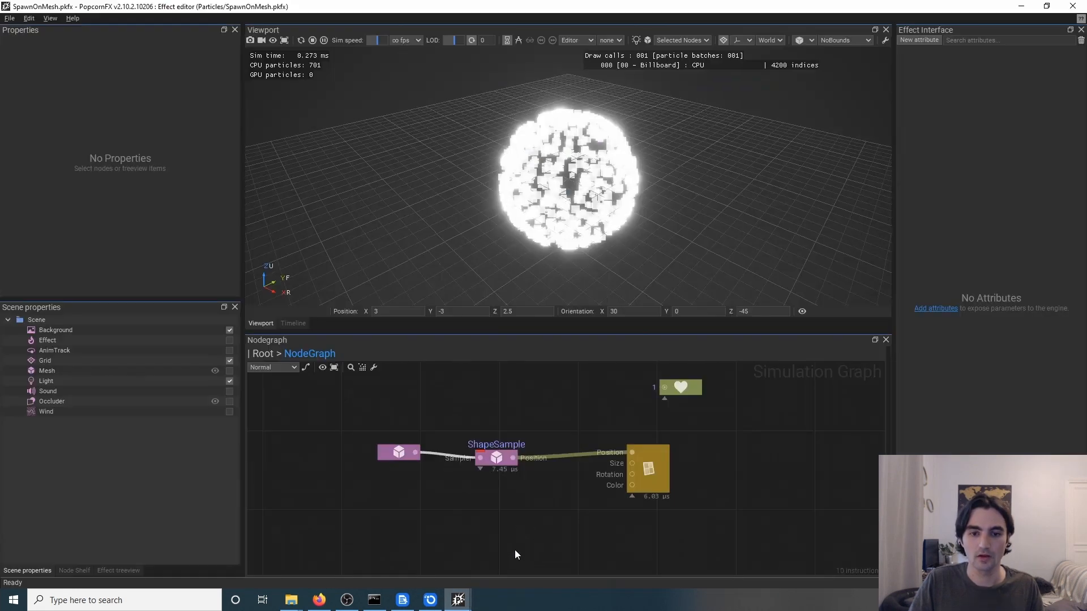
- Switch to the O3DE Editor, search the assets for "spawnonm", and place the SpawnOnMesh.pkfx effect in the level near the character
click(428, 601)
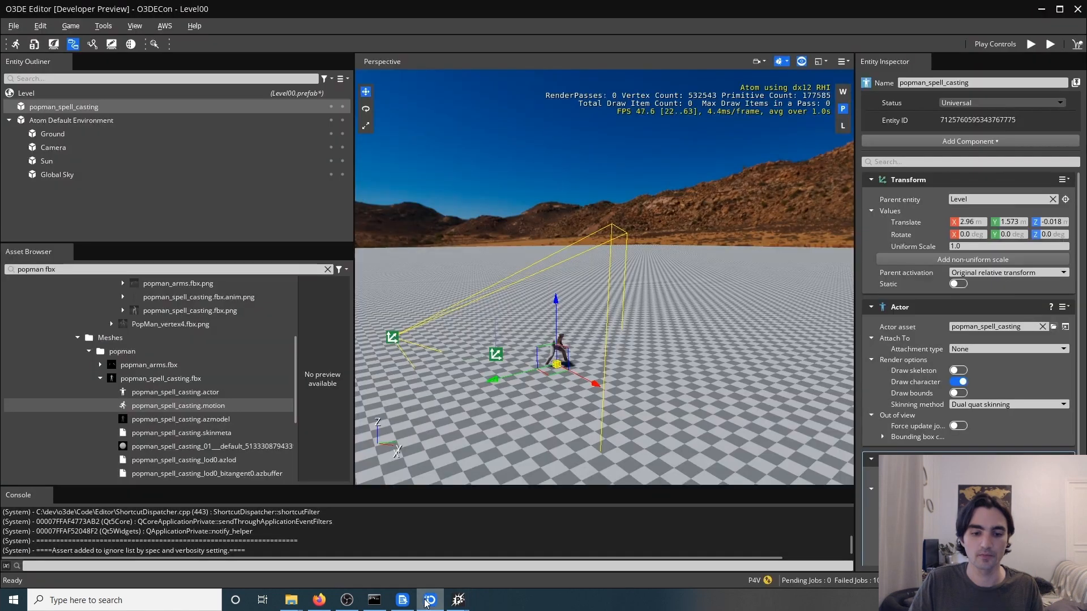
scroll(548, 392, up, 2)
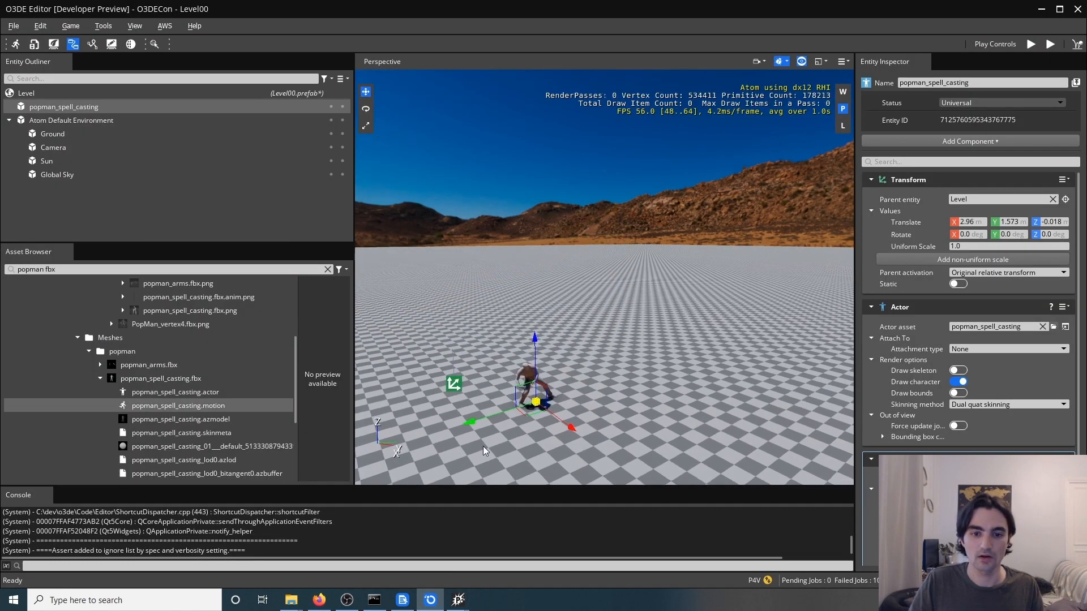
scroll(484, 446, down, 1)
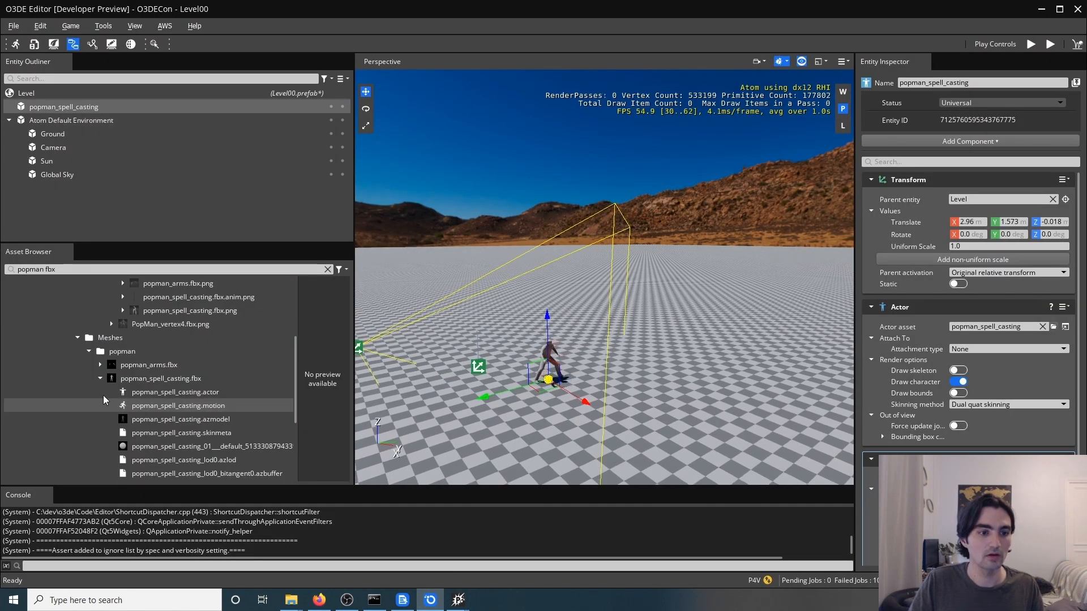
click(66, 268)
text(spa)
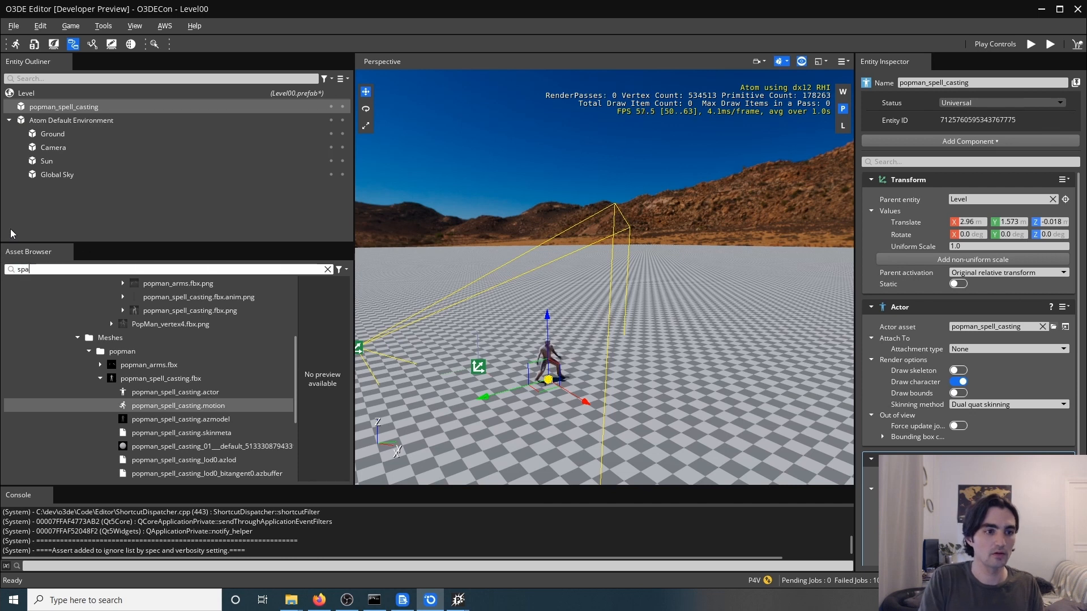
text(wnonm)
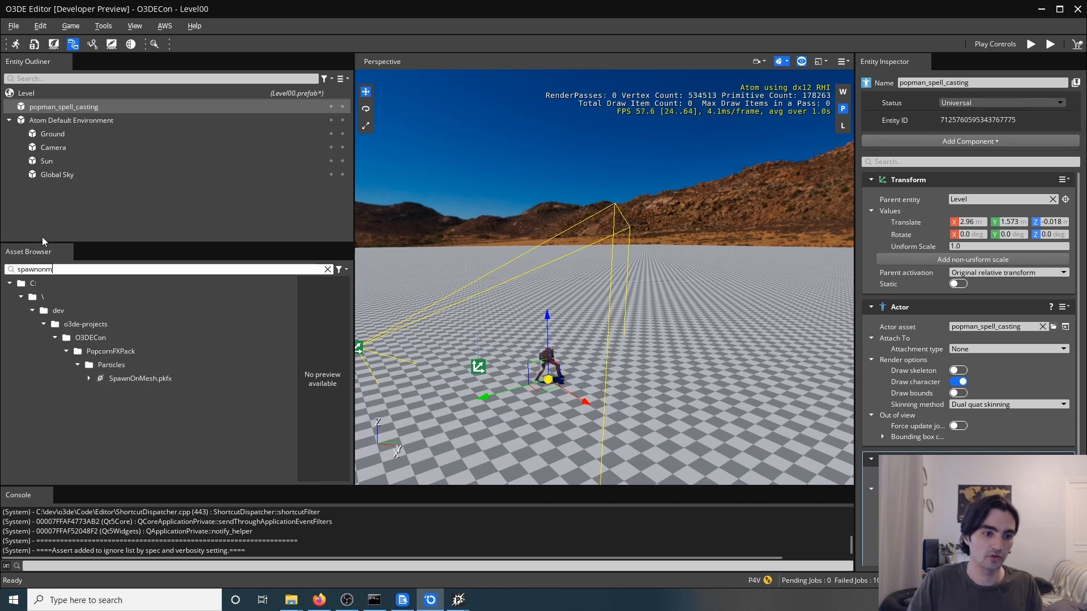
drag(140, 378, 465, 416)
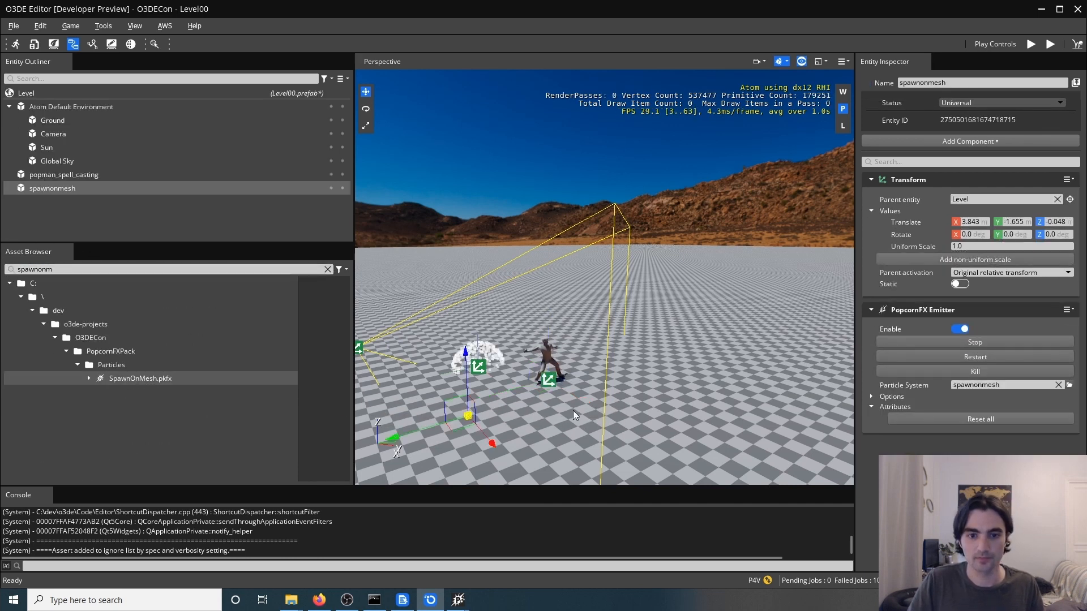
scroll(487, 406, up, 8)
scroll(536, 305, down, 6)
- Switch to the PopcornFX effect editor and line up the ShapeSample and Shape sampler nodes with the Billboard's Position input
mouse_move(456, 598)
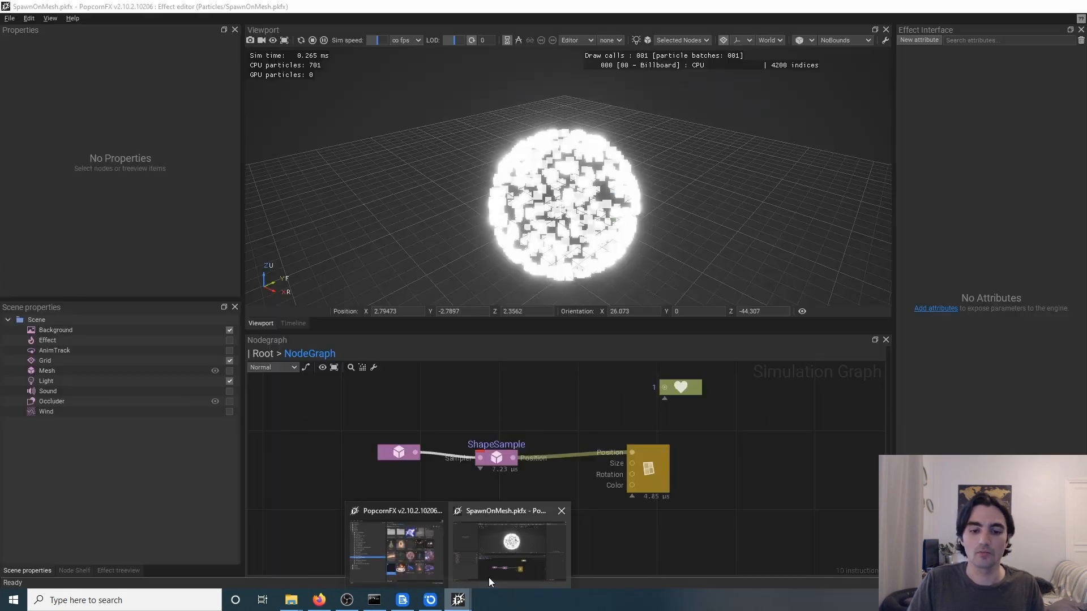
click(487, 577)
drag(499, 460, 533, 454)
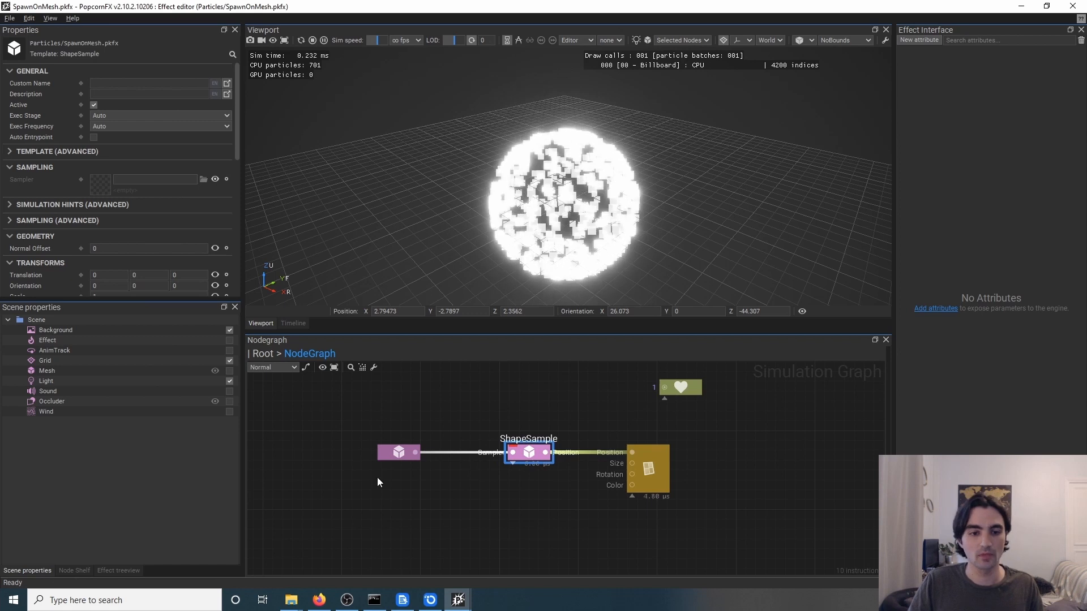
drag(395, 446, 428, 454)
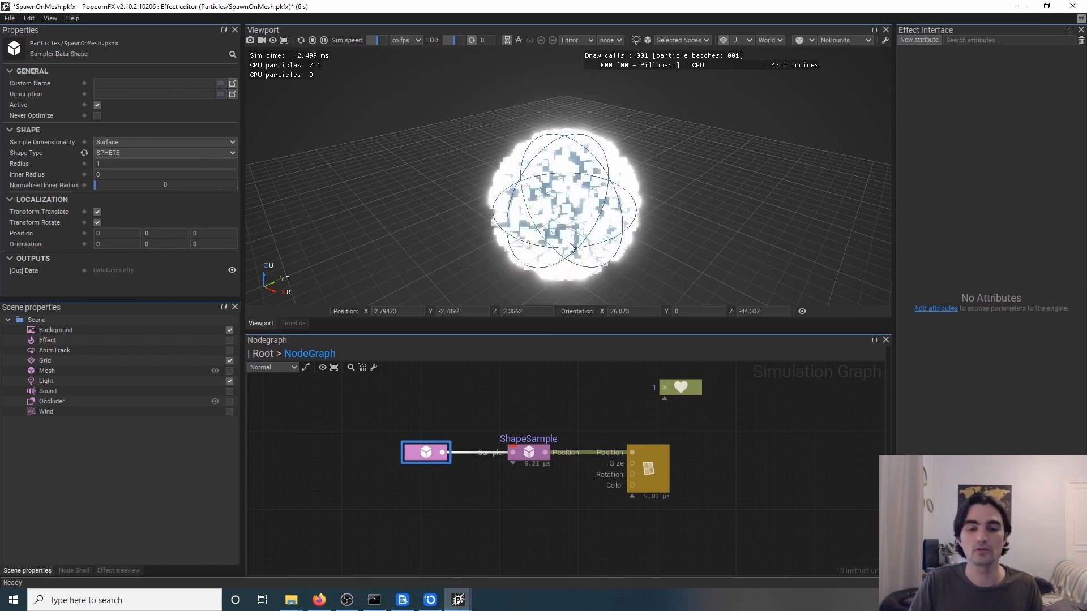
- Export the Shape sampler node as an effect attribute and save the SpawnOnMesh effect
click(119, 151)
click(434, 496)
right_click(427, 454)
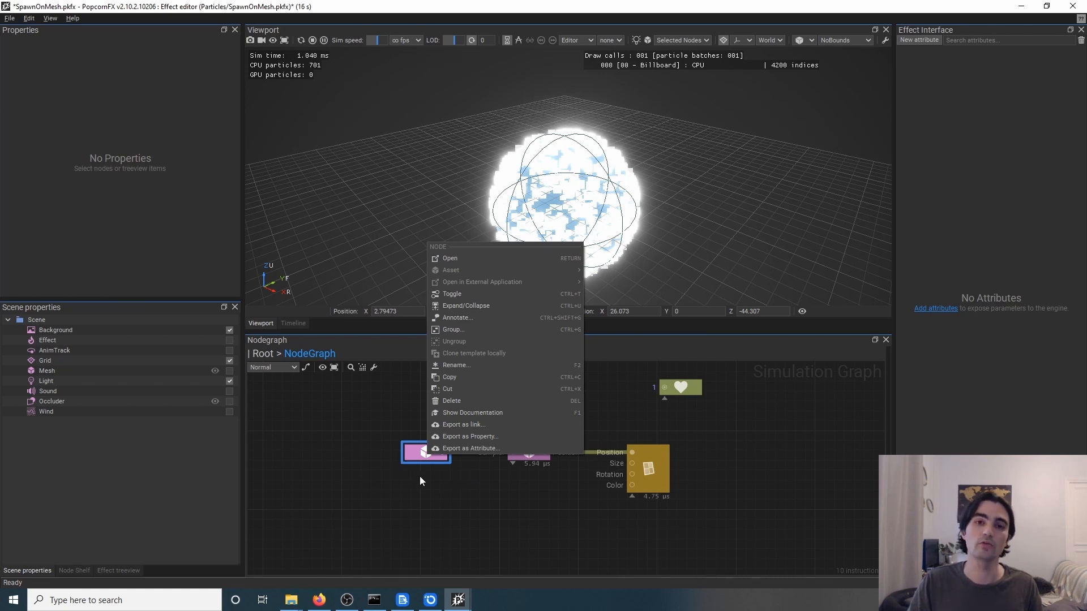
click(497, 447)
click(591, 303)
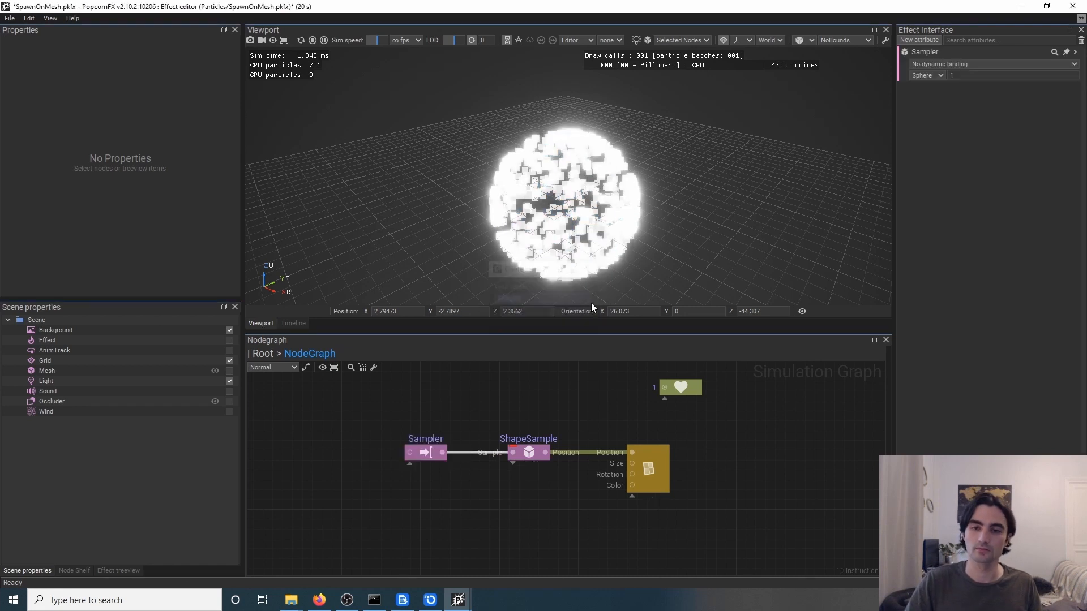
key(ctrl+s)
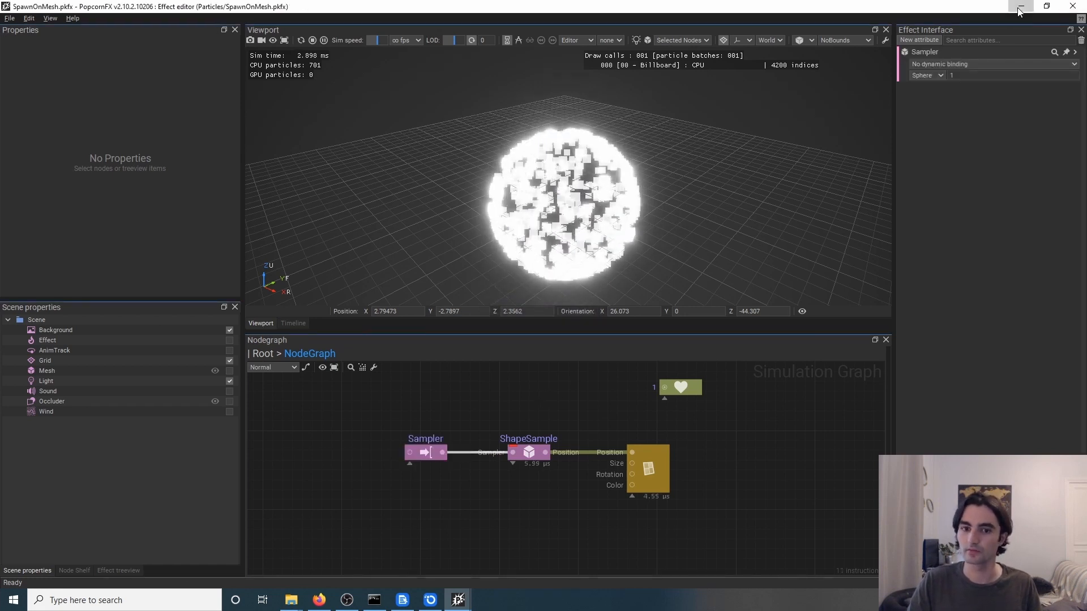
- Switch to the O3DE Editor, select the spawnonmesh entity, and expand the Sampler attribute of its PopcornFX Emitter
click(1020, 8)
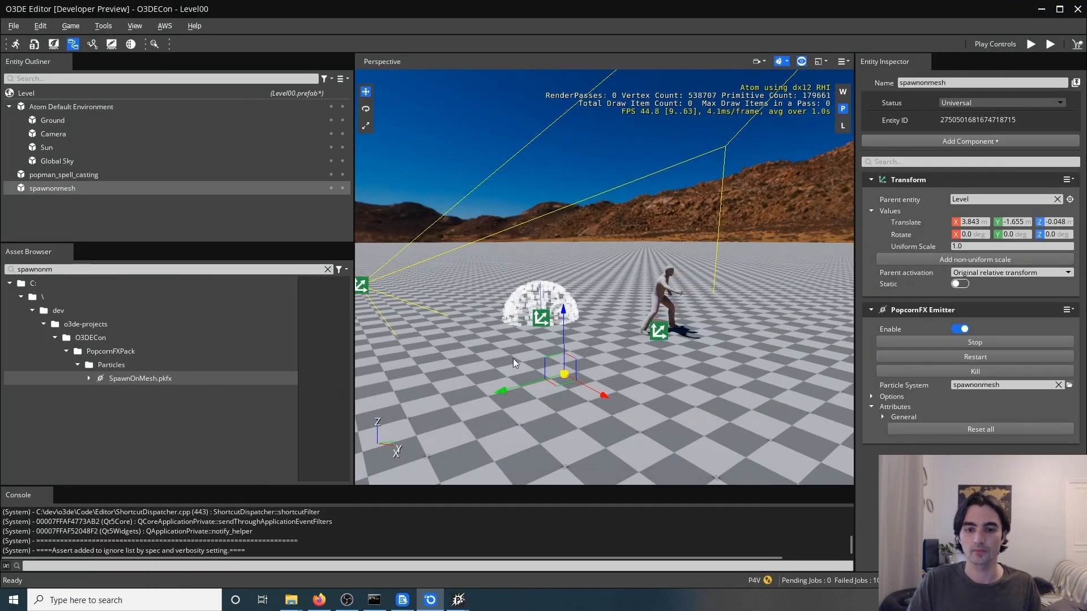
scroll(552, 324, up, 4)
click(552, 334)
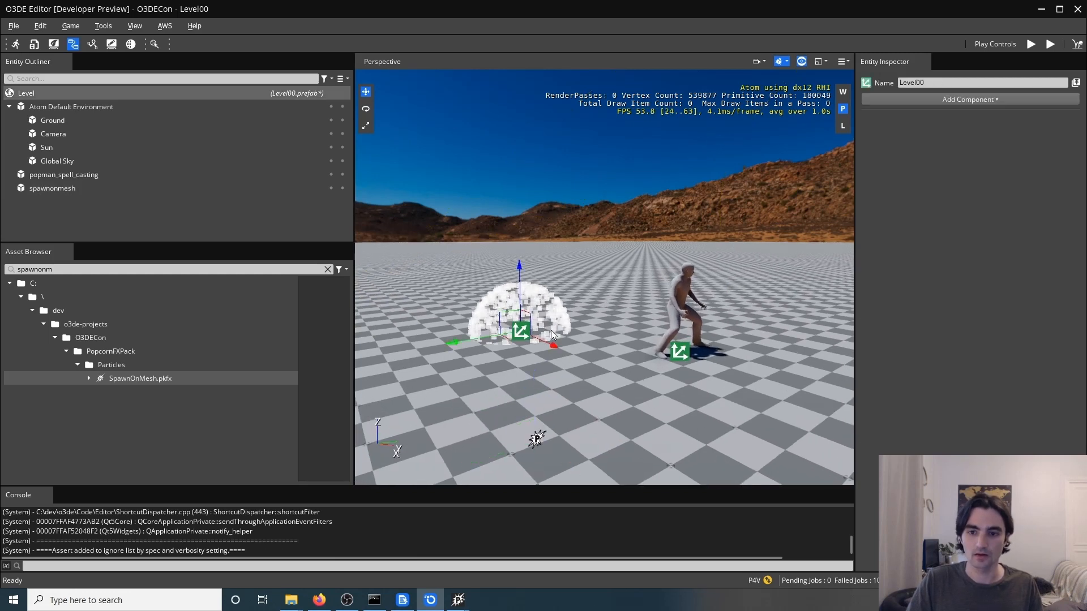
click(47, 190)
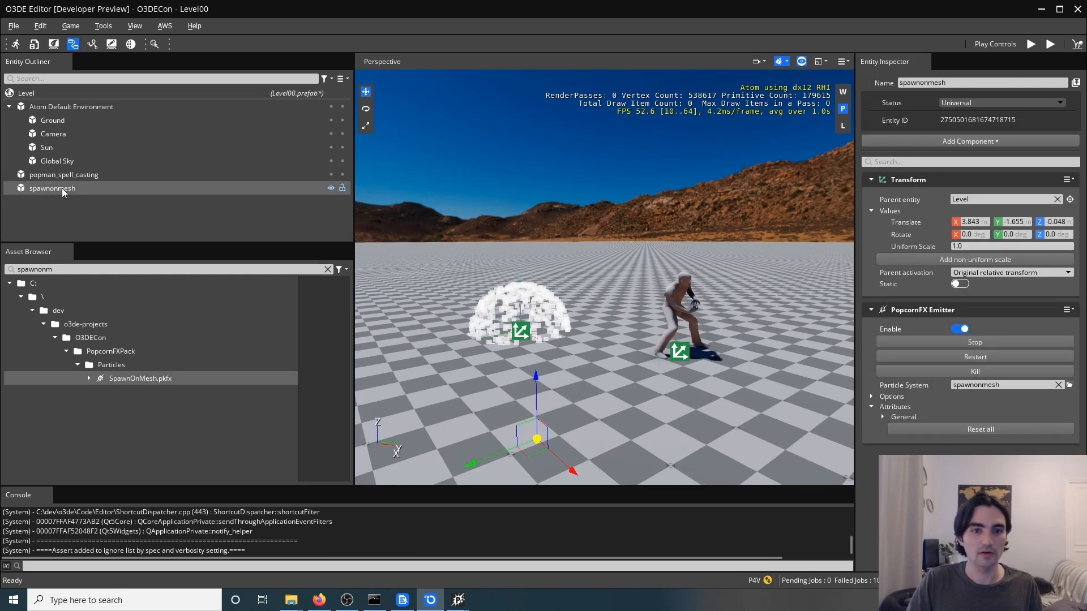
click(883, 417)
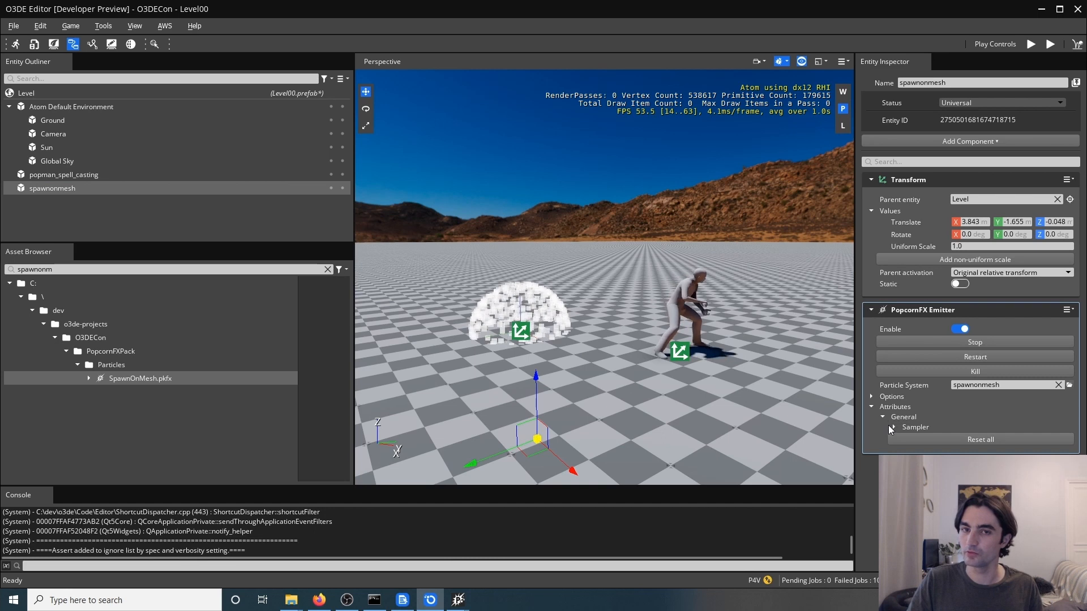
click(893, 428)
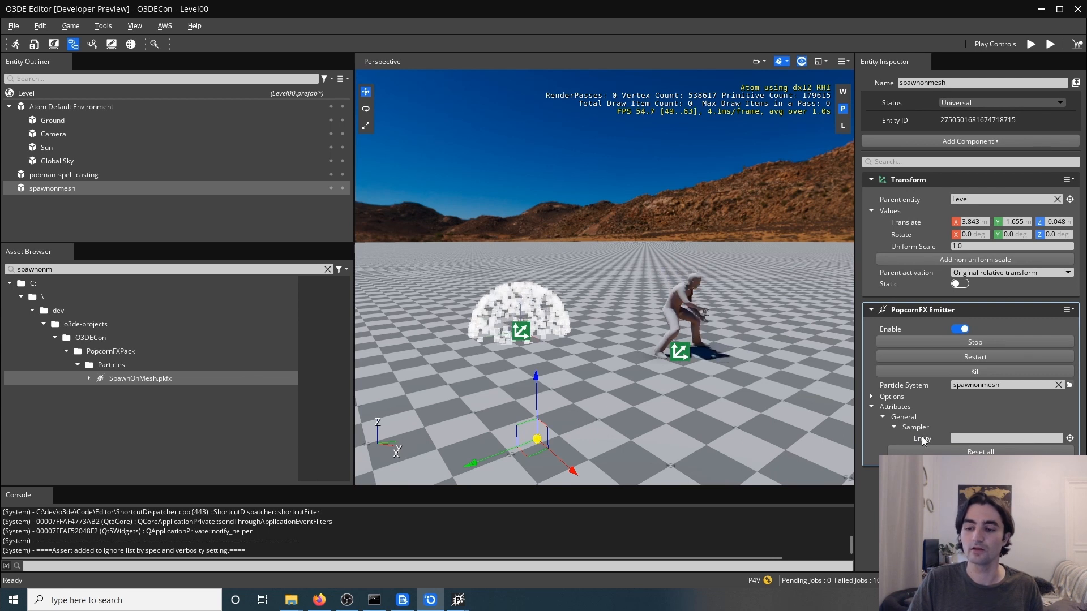
- Add a PopcornFX Sampler Shape component to the popman_spell_casting entity
click(682, 329)
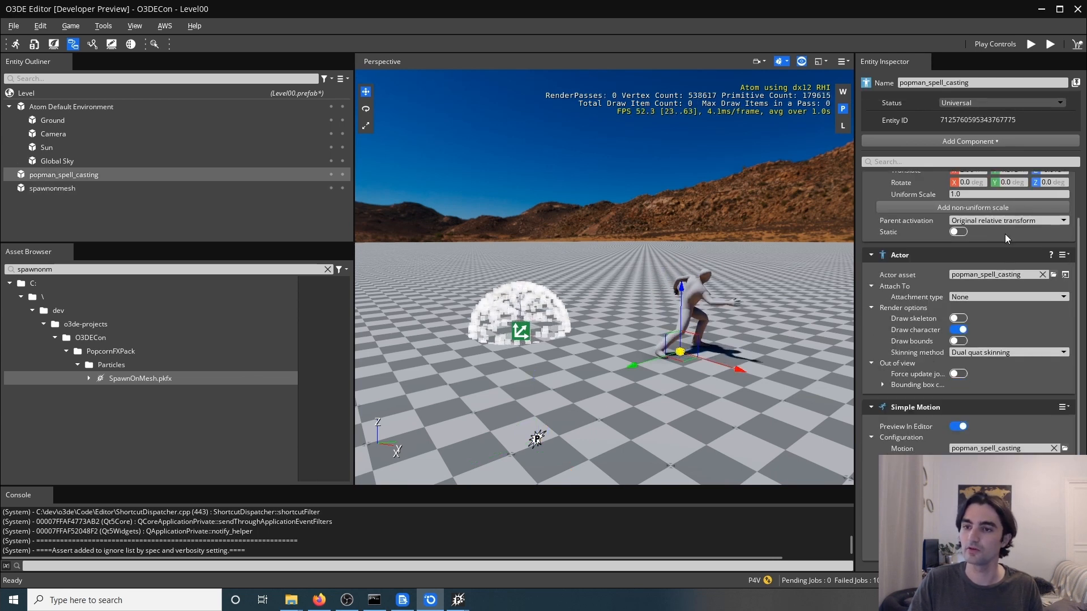
click(982, 141)
text(popco)
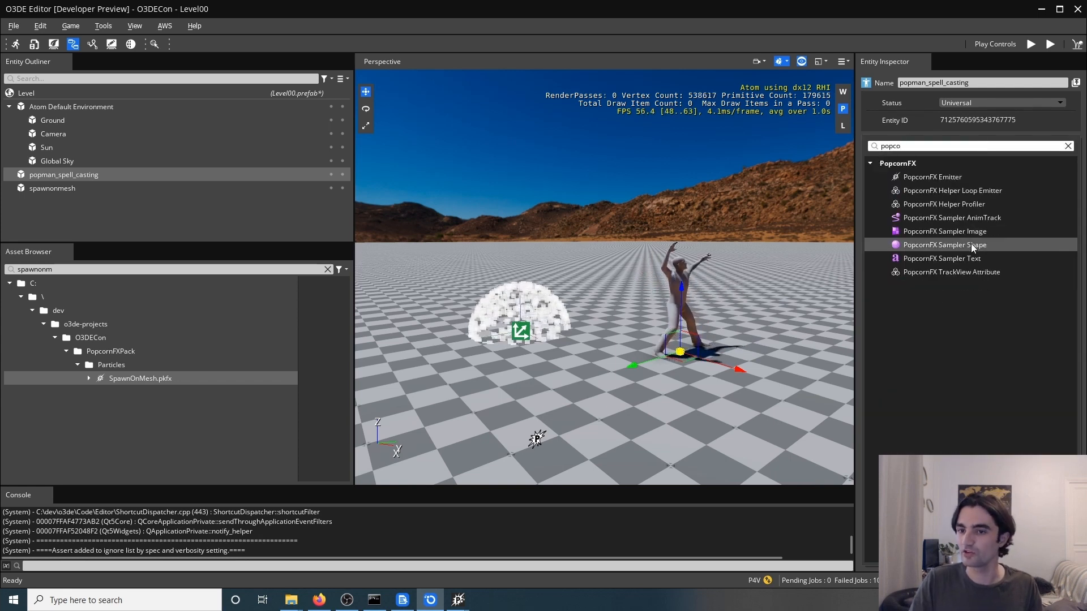
click(972, 245)
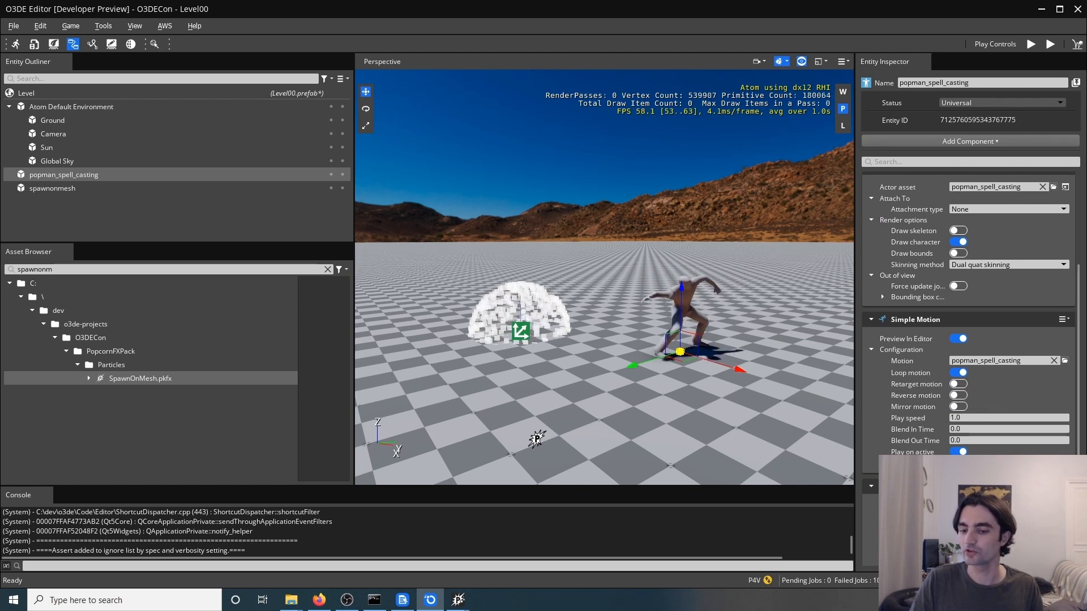
scroll(967, 311, down, 1)
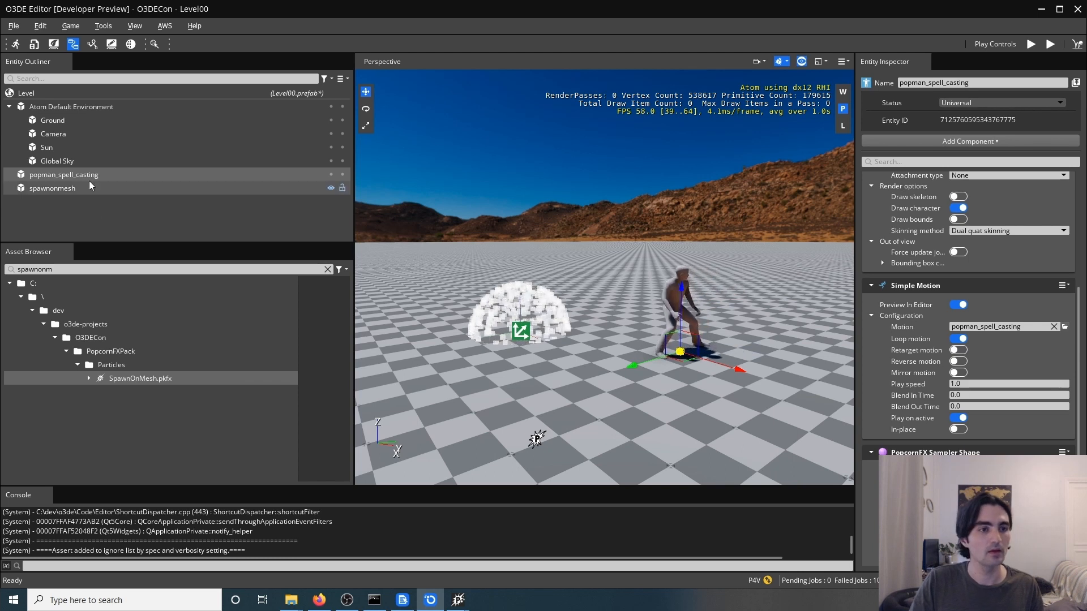
- Disable the spawnonmesh entity's emitter and assign popman_spell_casting as its Sampler entity
double_click(55, 175)
click(56, 189)
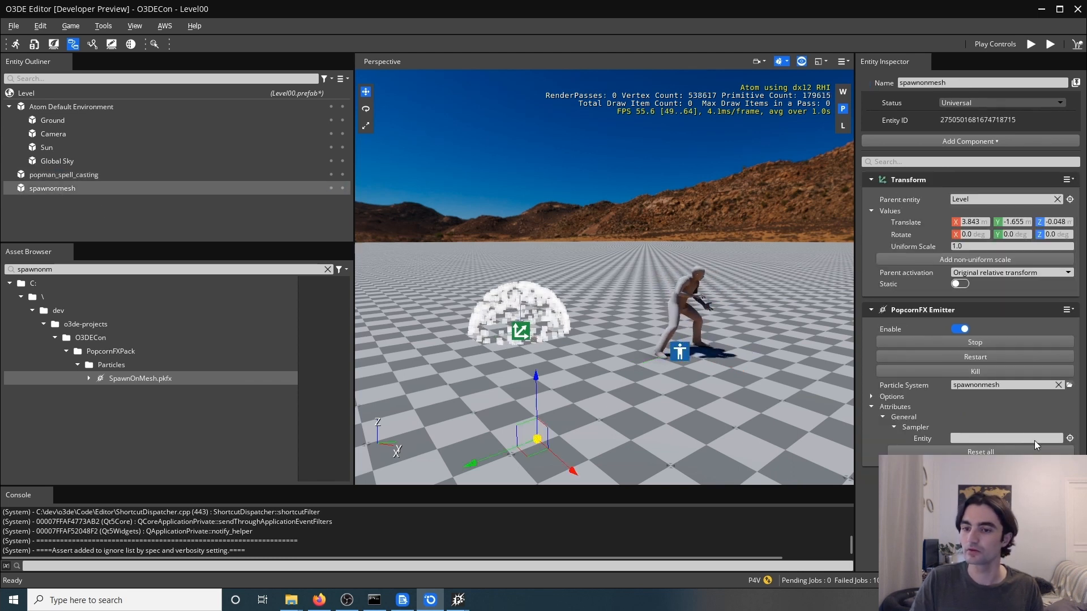
click(960, 330)
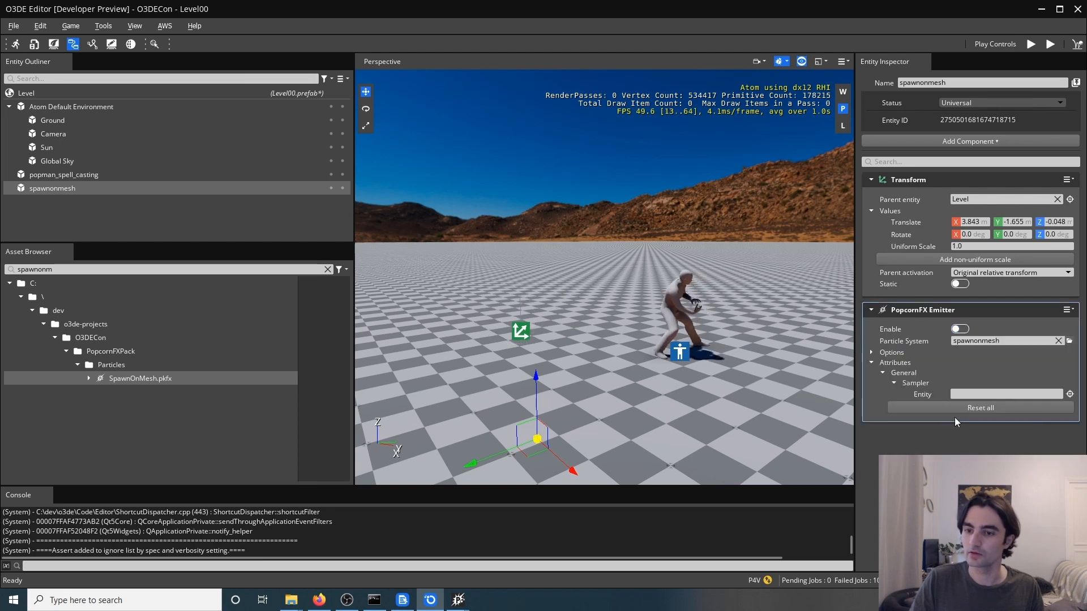
click(1070, 395)
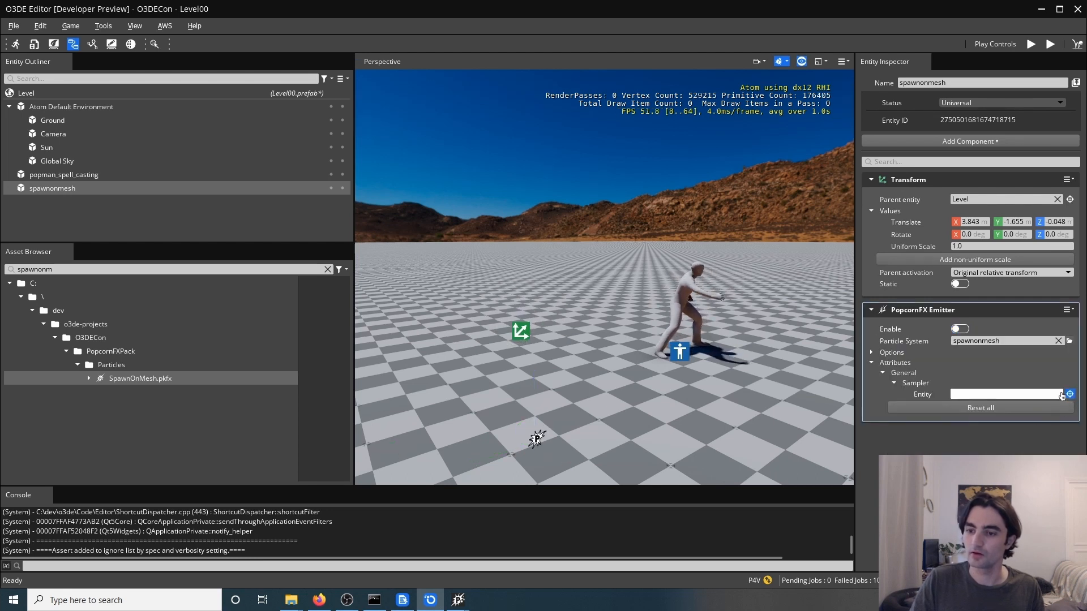
click(62, 175)
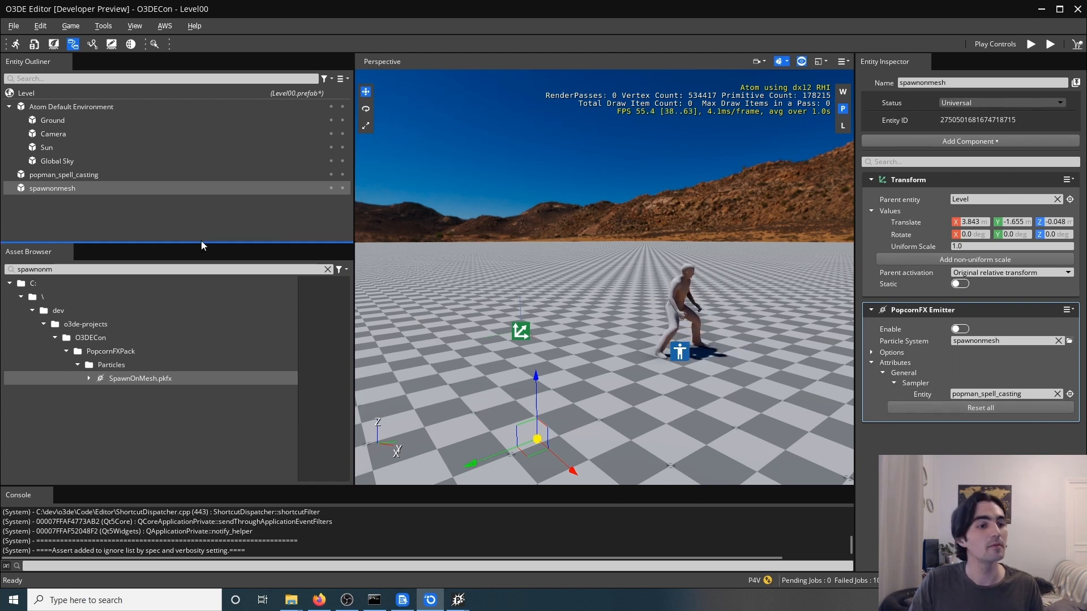
- Re-enable the PopcornFX Emitter and inspect the particles on the animated character up close
click(959, 329)
key(w)
mouse_move(698, 331)
right_down()
mouse_move(697, 320)
mouse_move(698, 330)
right_up()
key(d)
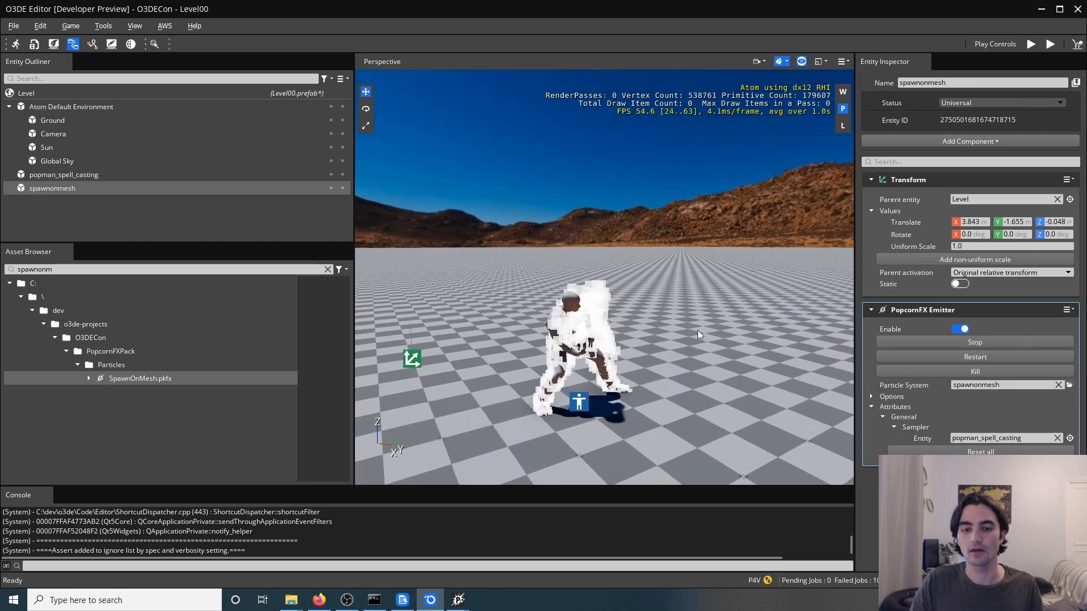
key(s)
key(d)
key(w)
right_drag(656, 347, 610, 363)
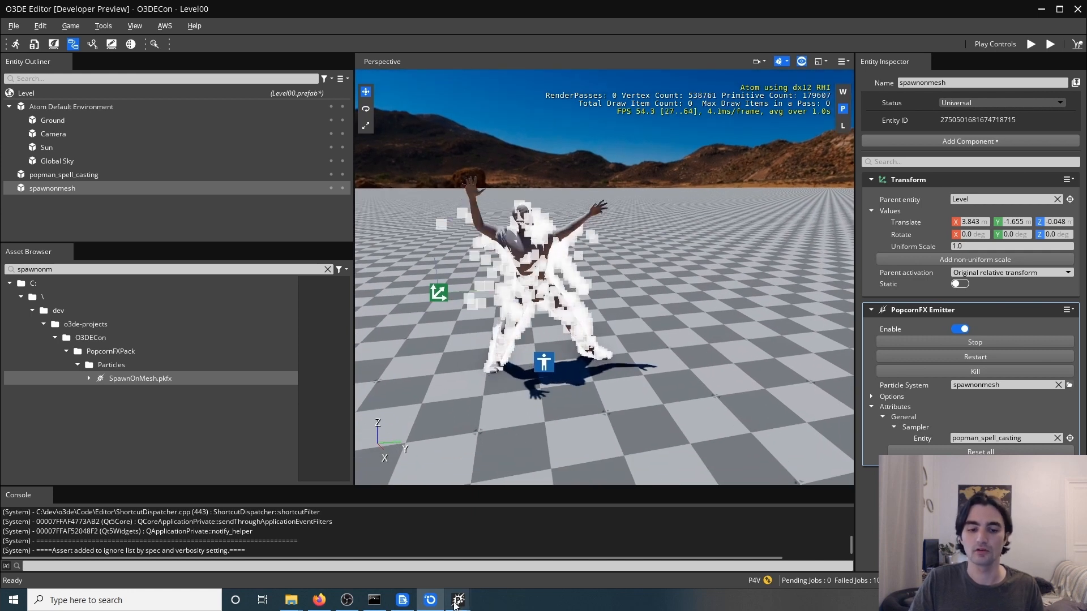
- Examine the particles on the character from farther away and reselect the spawnonmesh entity
click(491, 266)
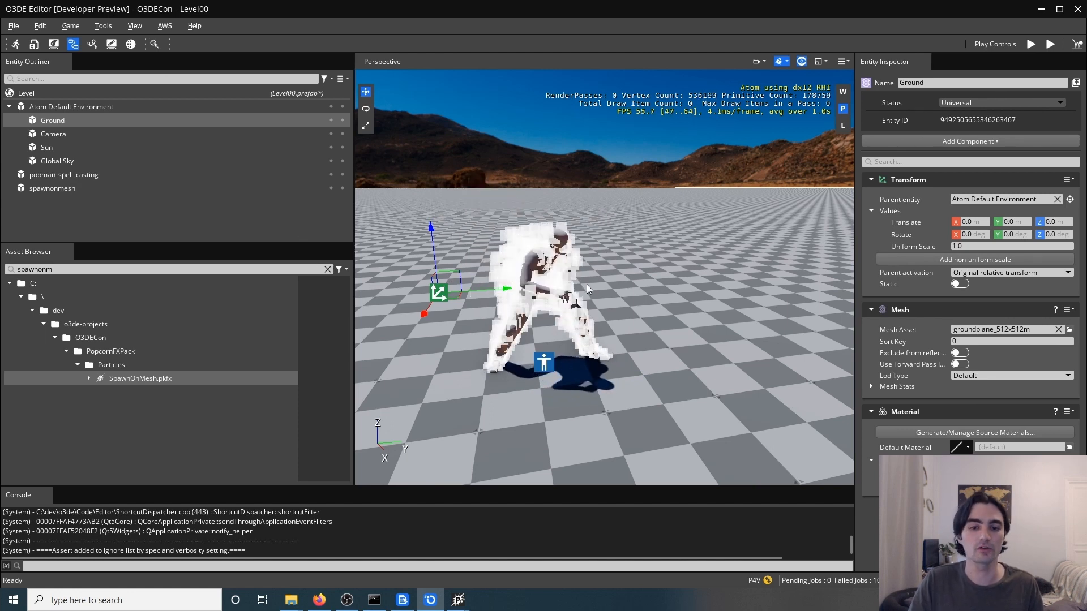
right_drag(586, 282, 585, 281)
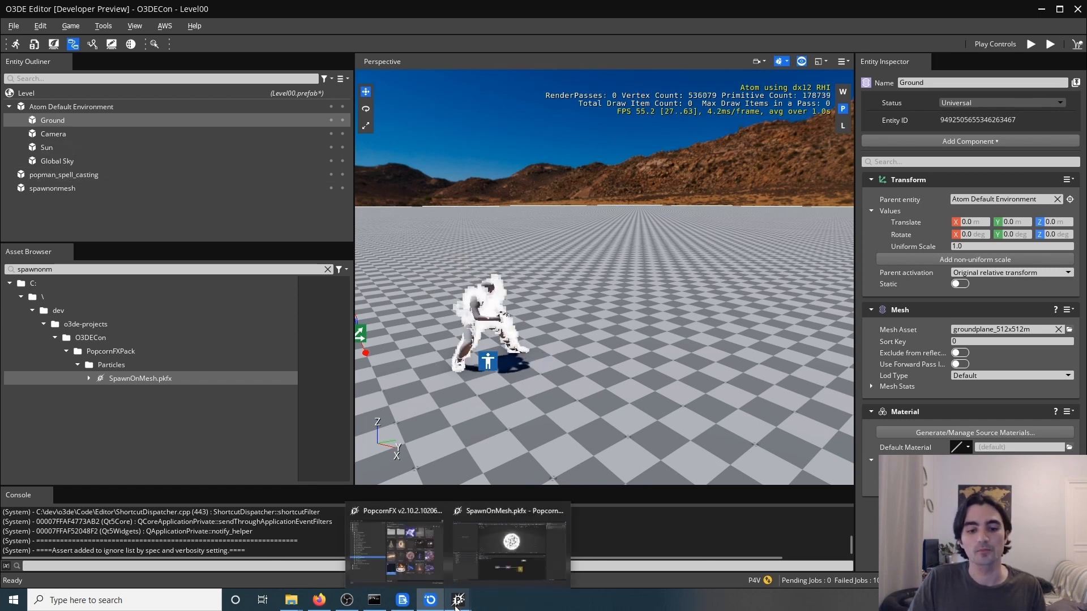
click(78, 208)
click(92, 118)
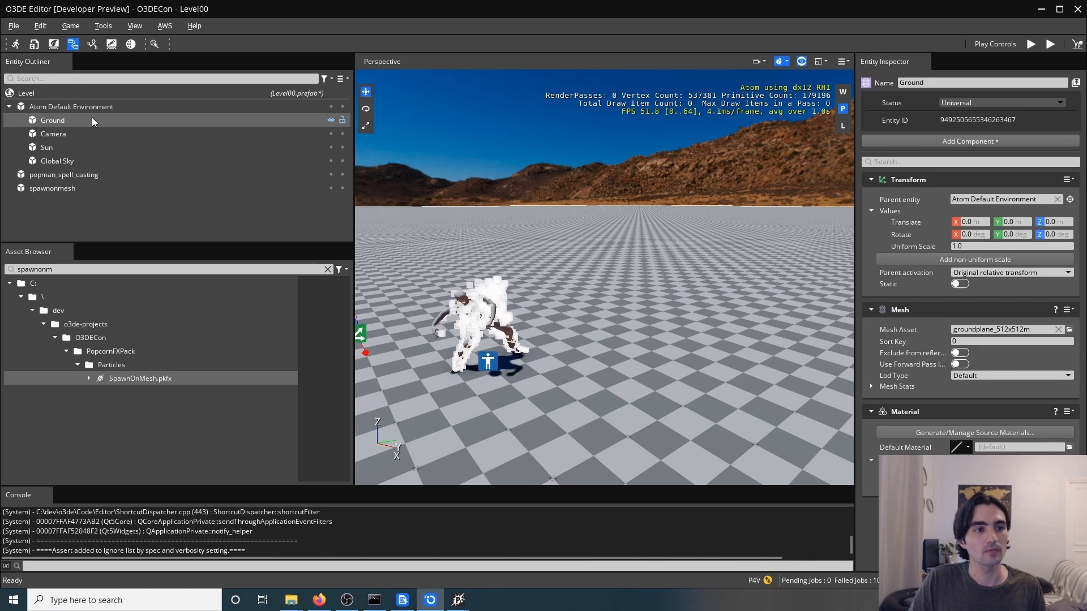
click(47, 189)
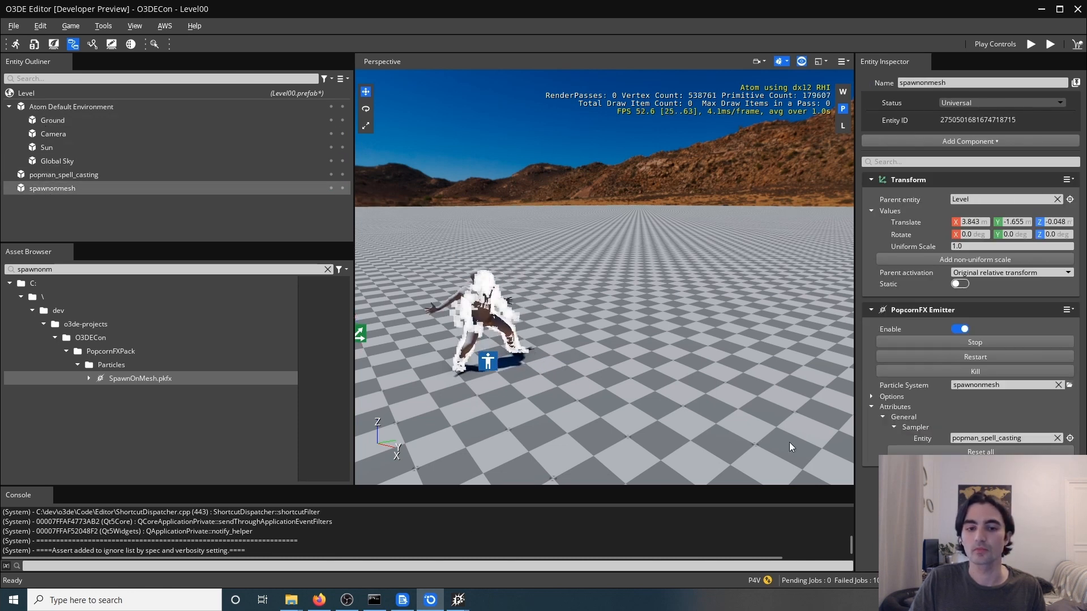
click(957, 326)
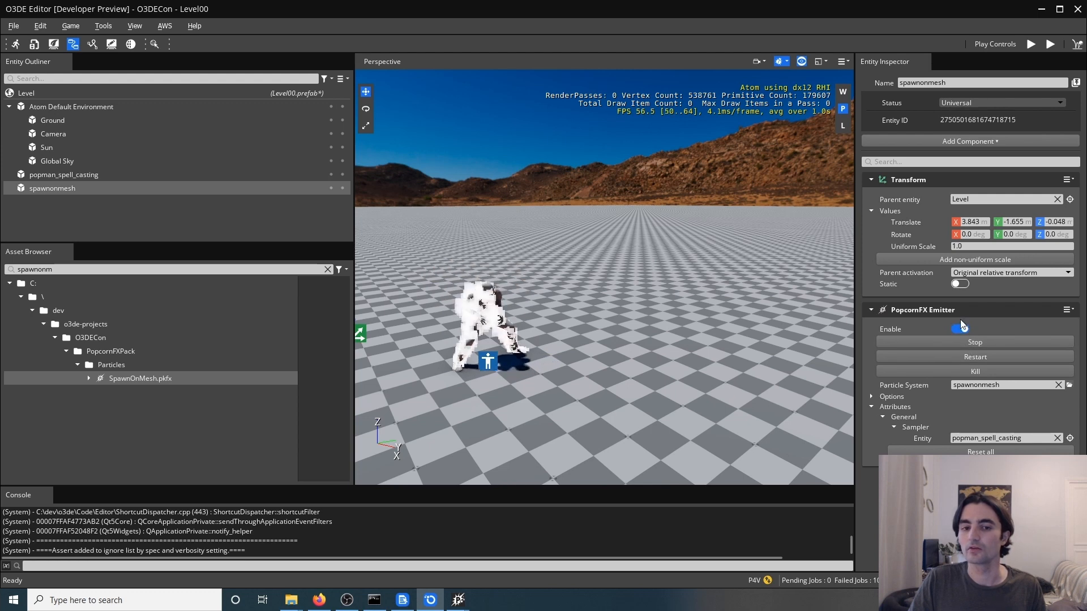
mouse_move(458, 599)
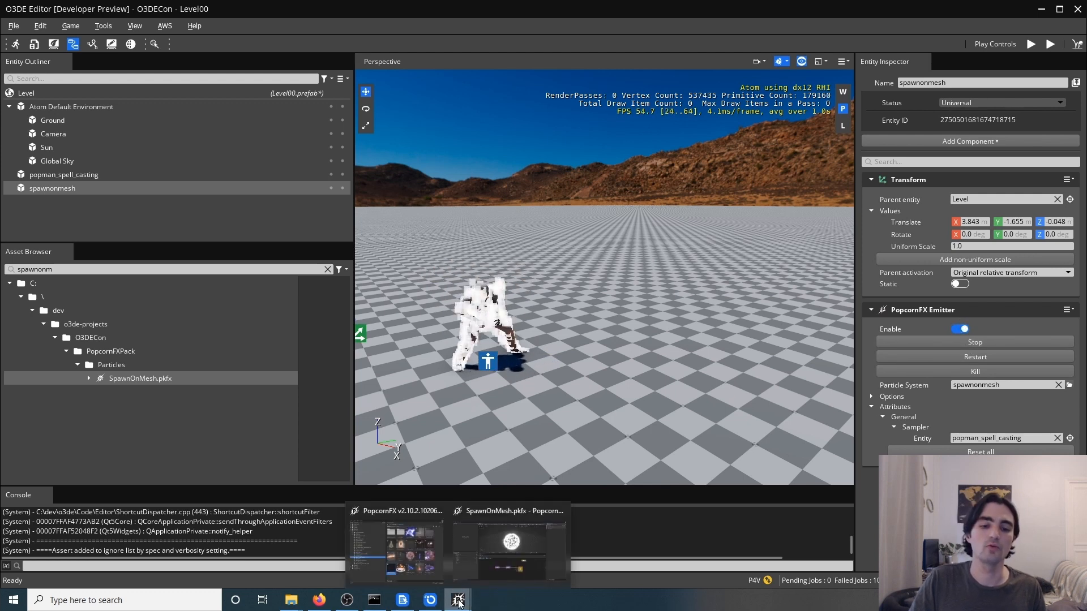
- Switch to the SpawnOnMesh effect in PopcornFX and add a "local position to world" node below ShapeSample
click(500, 555)
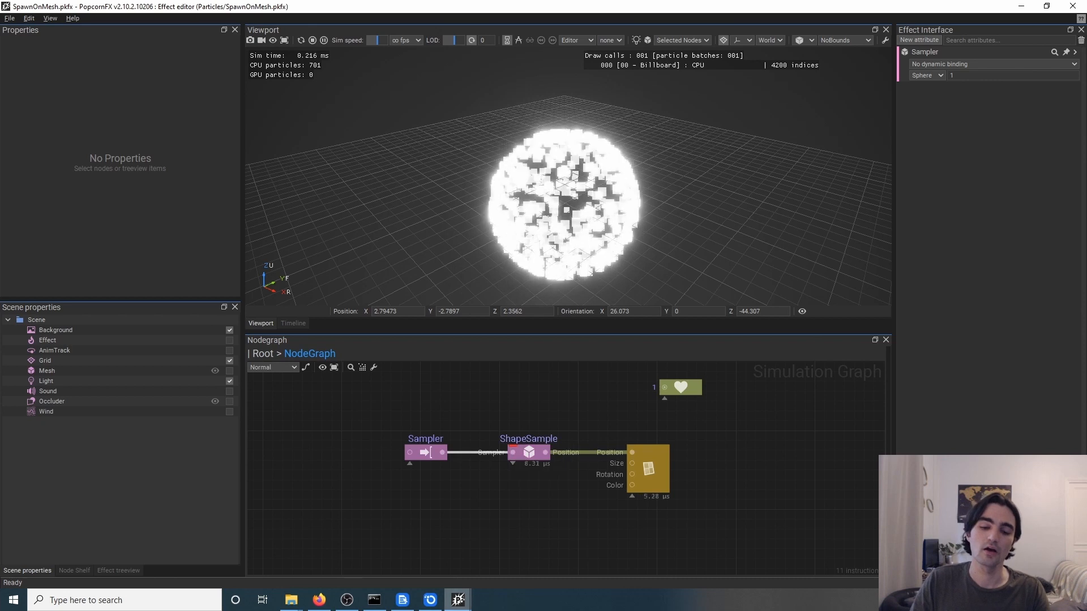
mouse_move(465, 607)
click(400, 543)
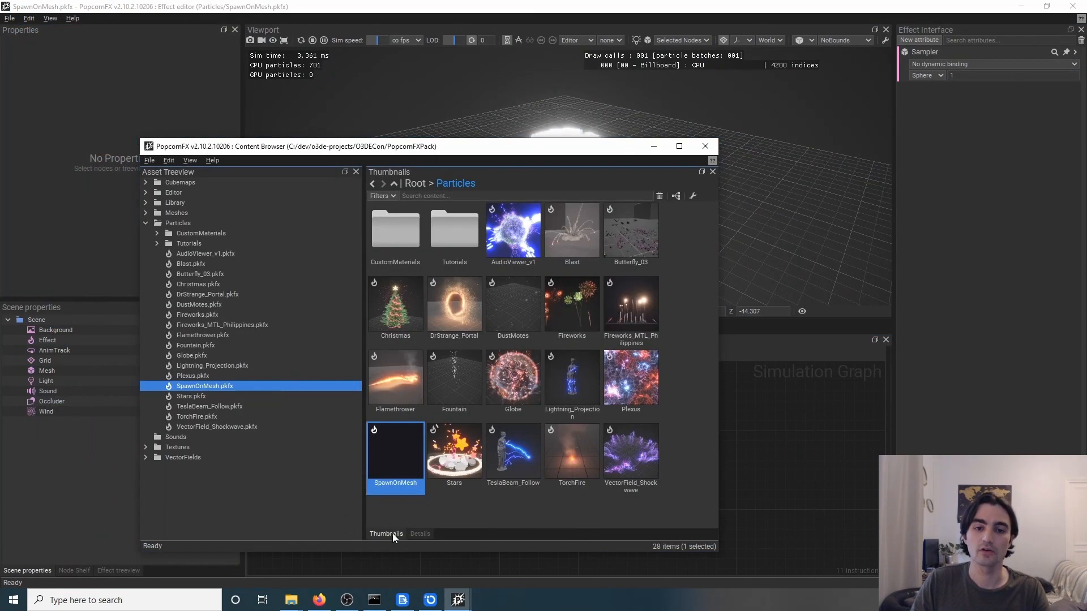
click(745, 337)
right_click(558, 499)
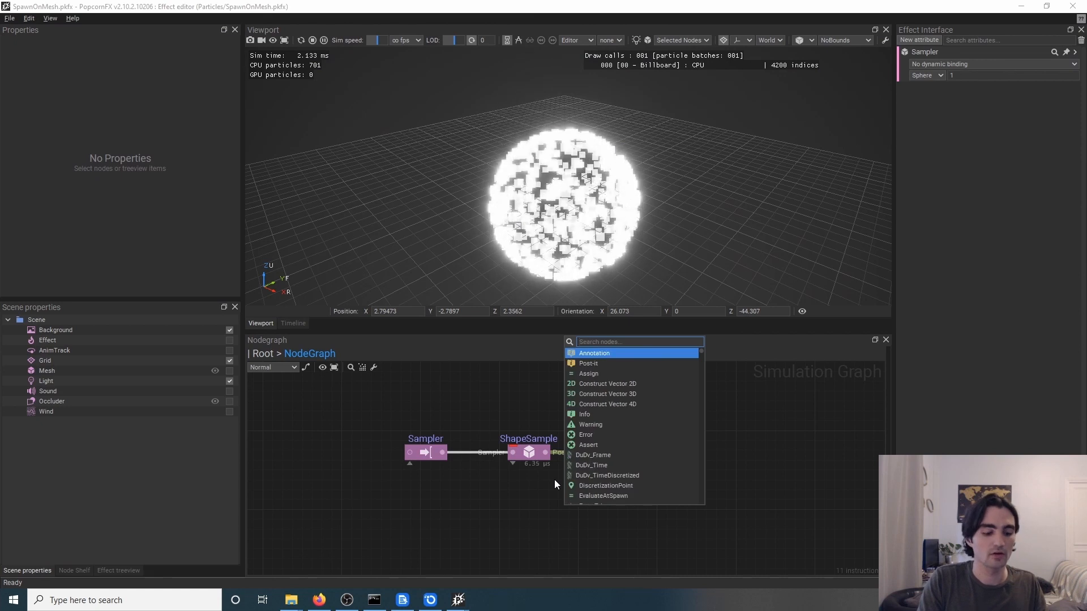
text(local to)
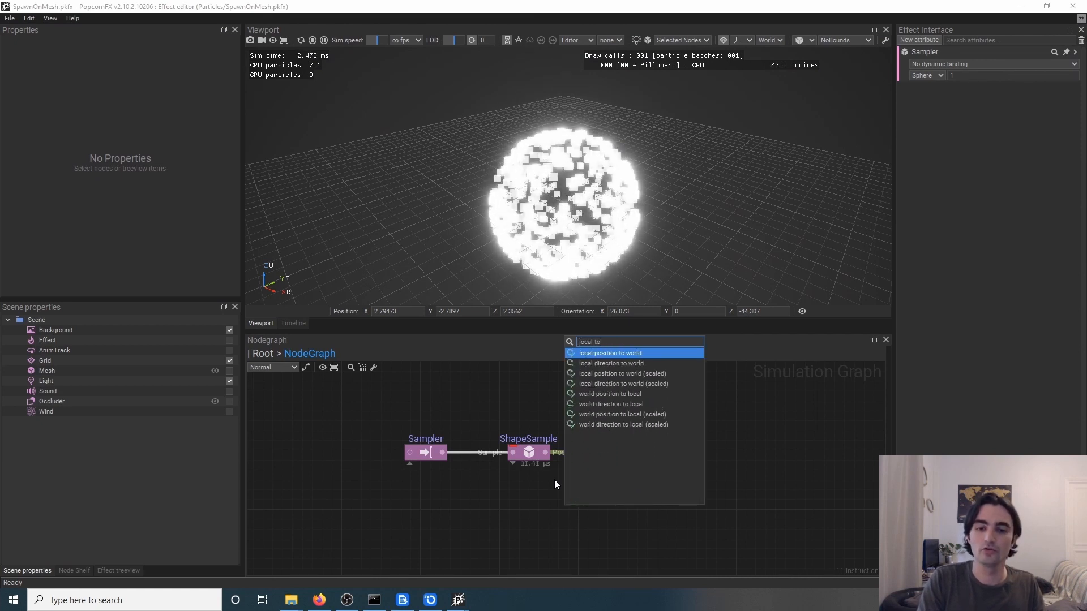
key(Return)
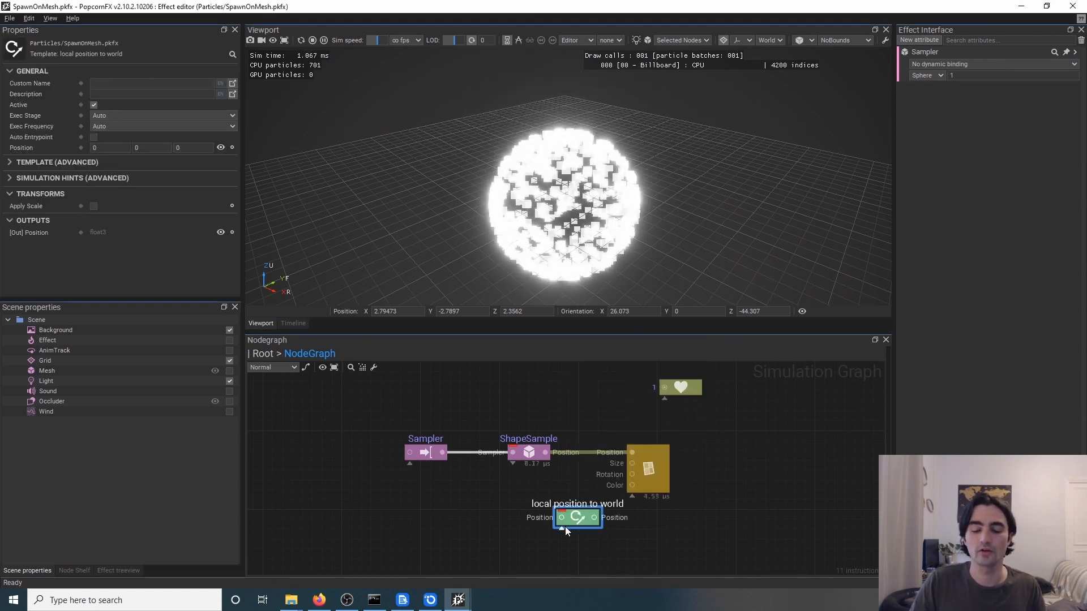
drag(577, 517, 594, 512)
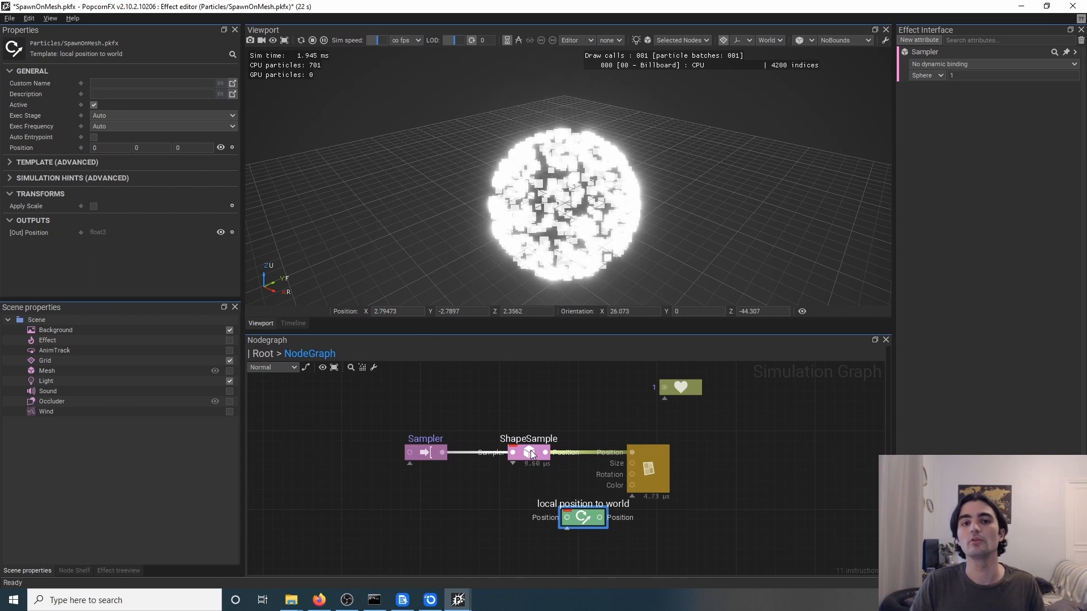
- Return to the O3DE editor with the Level00 scene and minimise the Script Canvas window
click(431, 600)
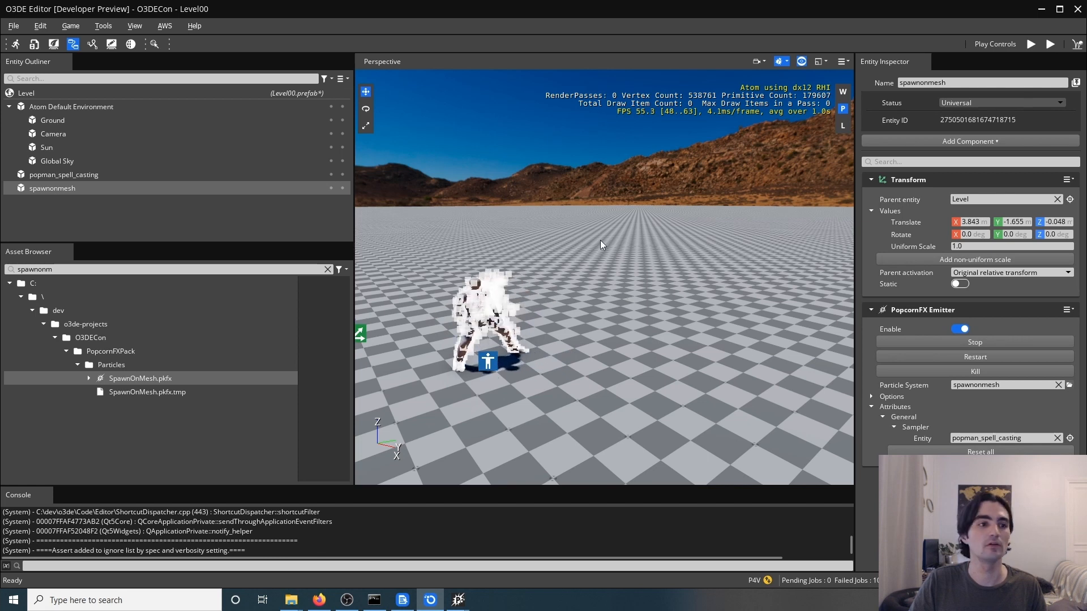
click(459, 600)
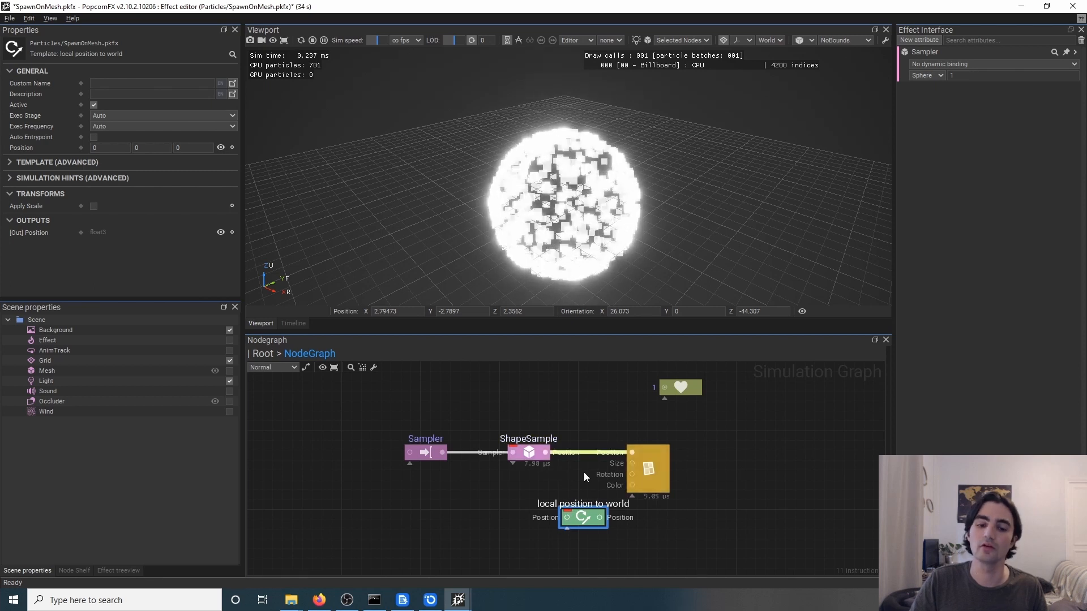
click(430, 600)
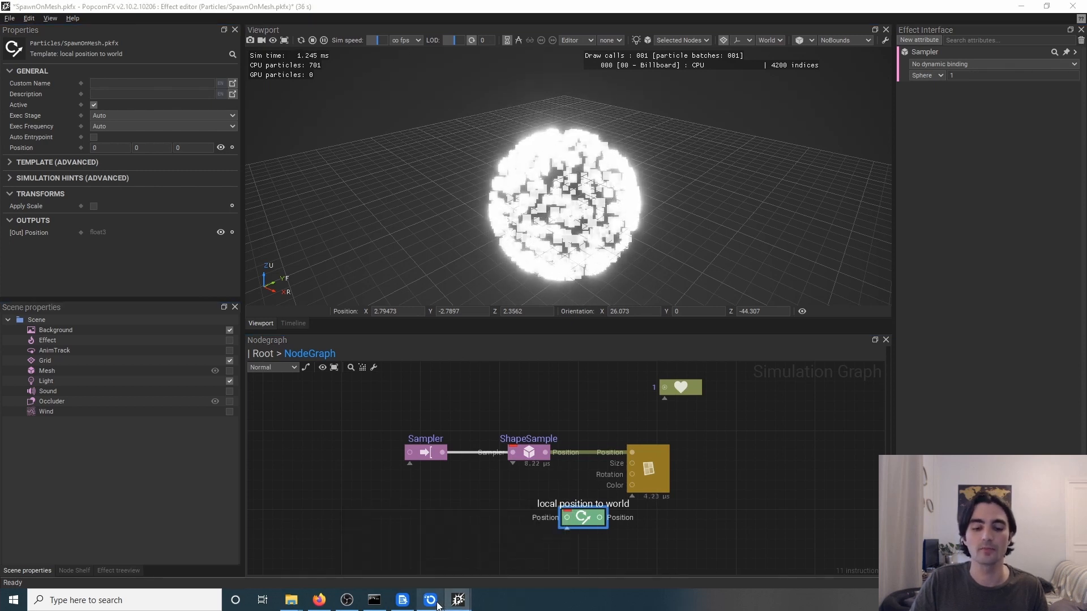
click(430, 600)
click(404, 601)
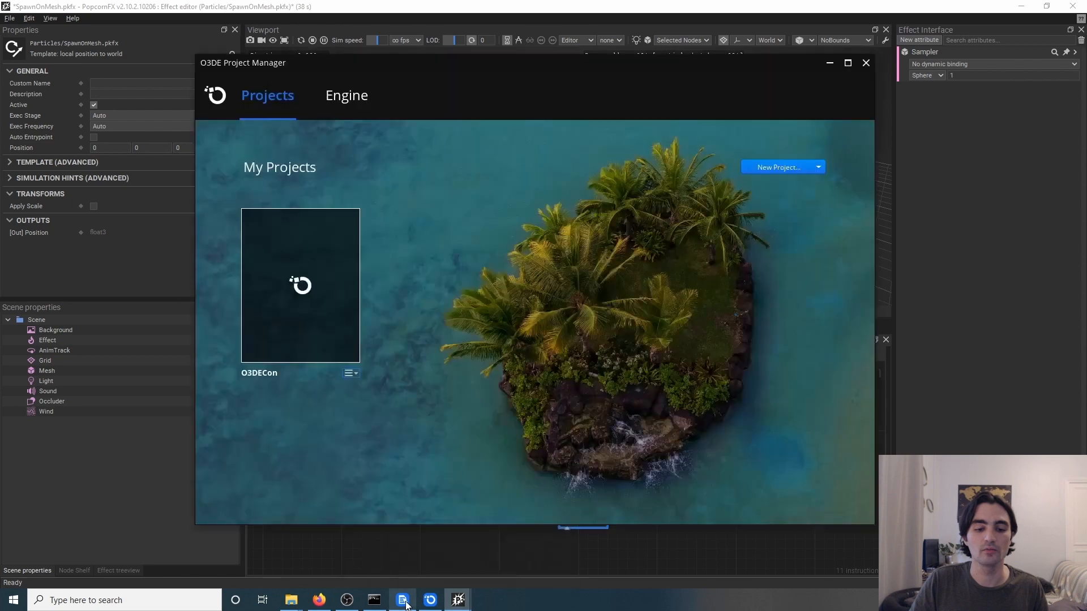
click(430, 600)
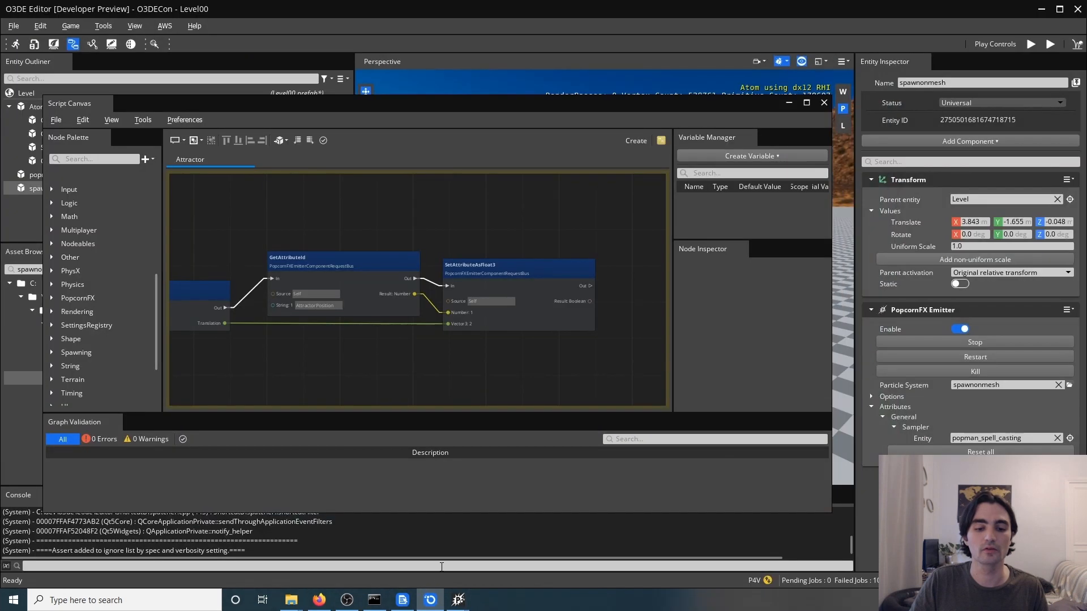
click(788, 103)
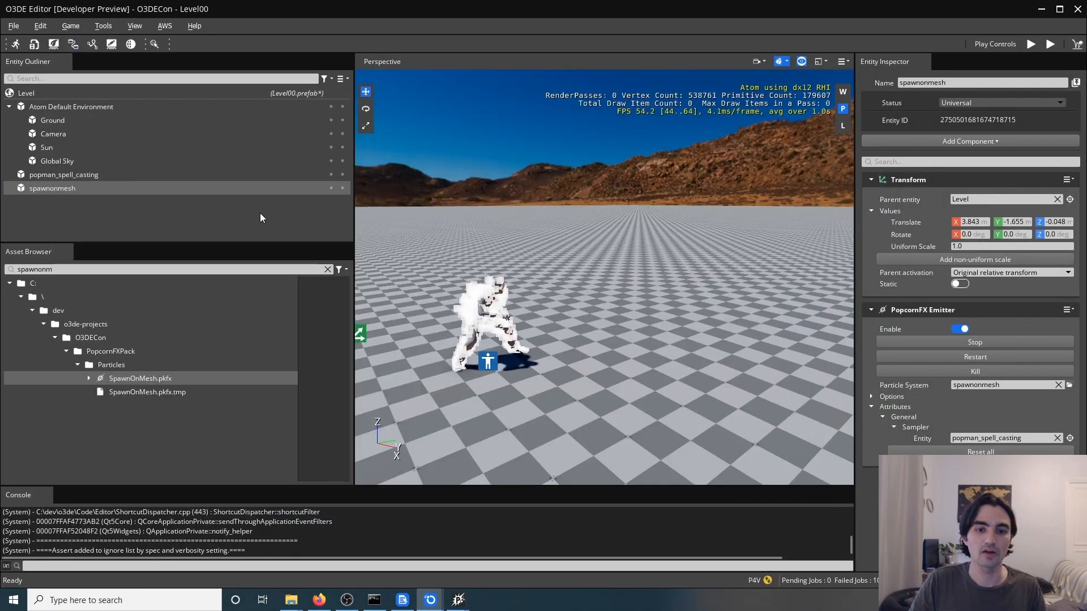
- Move the spawnonmesh entity across the ground to about X 4.6 m, Y 5.0 m and hide it
scroll(478, 270, down, 5)
drag(488, 338, 604, 233)
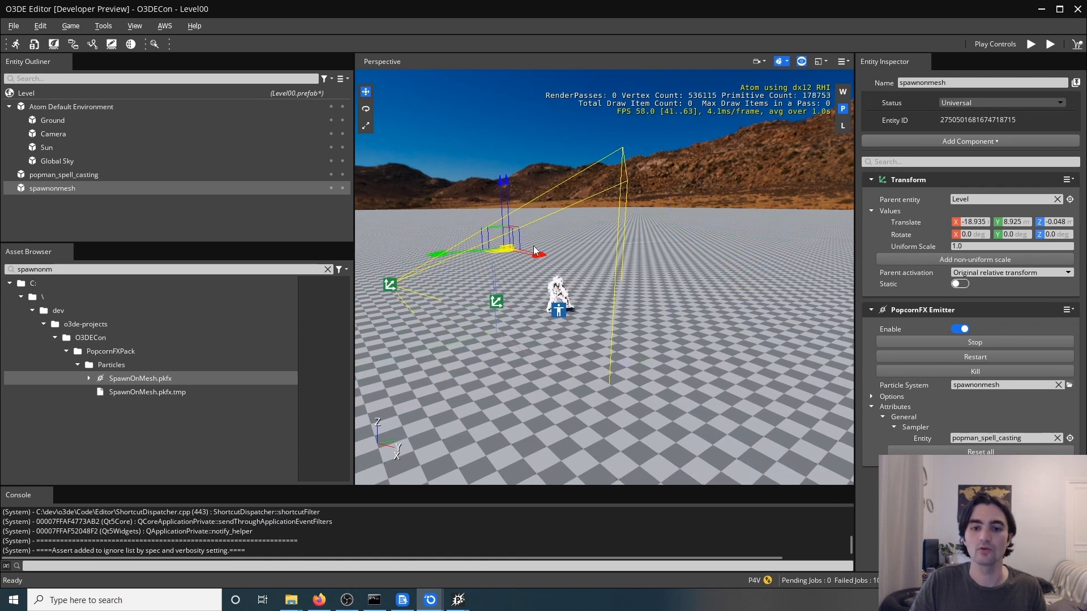
scroll(747, 294, up, 2)
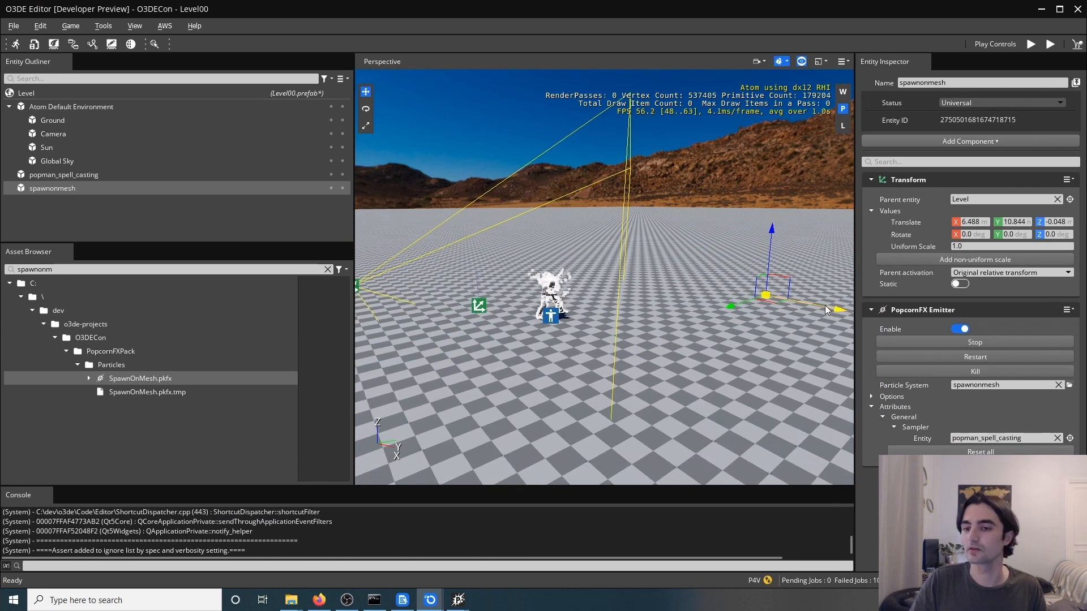
scroll(530, 307, up, 2)
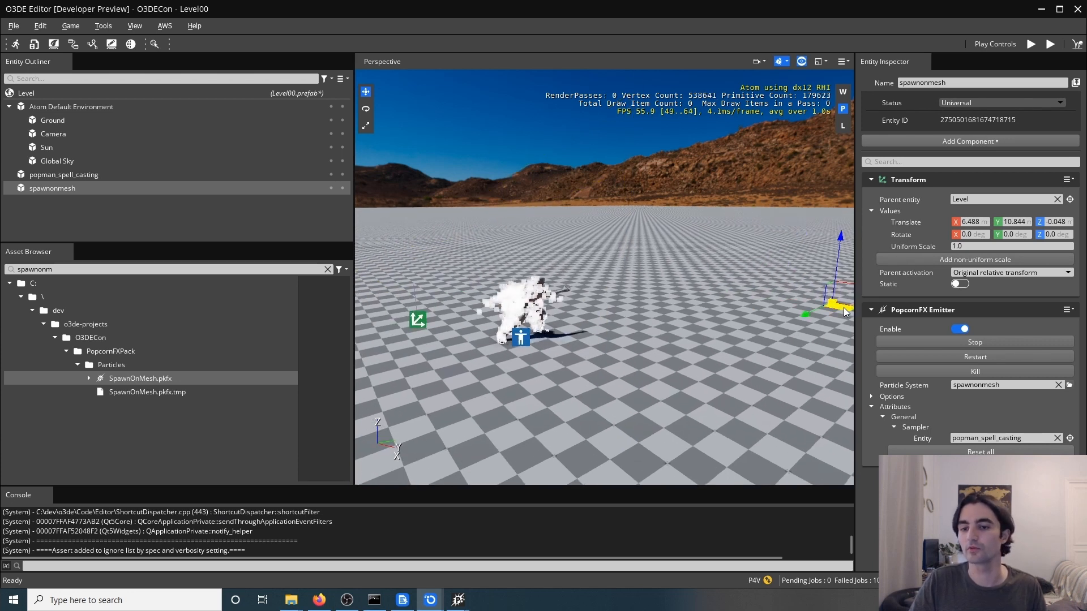
drag(845, 312, 665, 334)
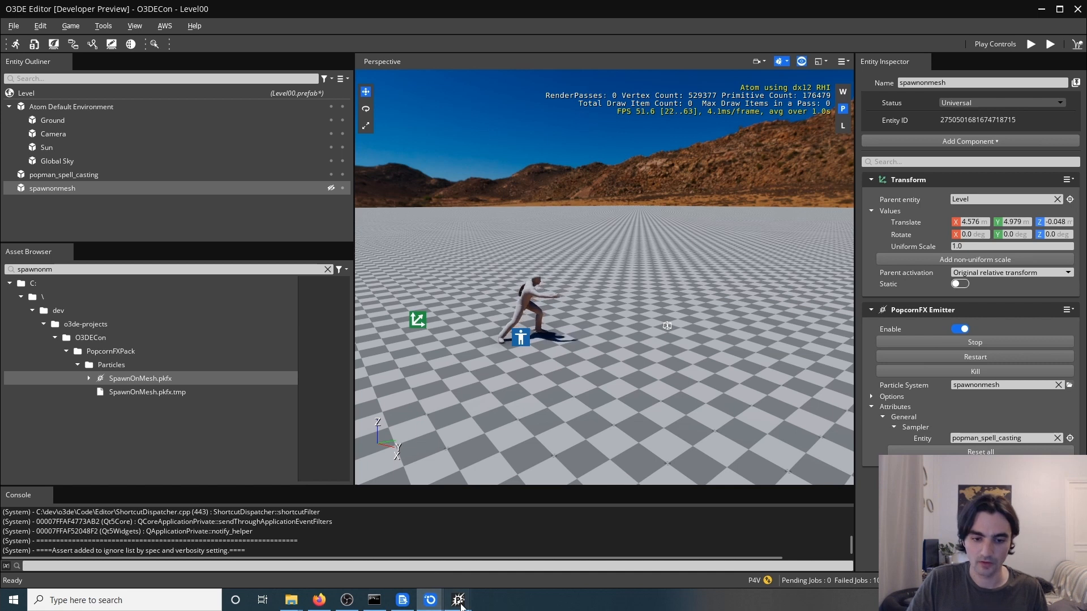
- Find the DrStrange_Portal.pkfx effect in the project assets and place it in the level beside the character
mouse_move(460, 601)
click(447, 551)
drag(568, 157, 768, 195)
click(94, 264)
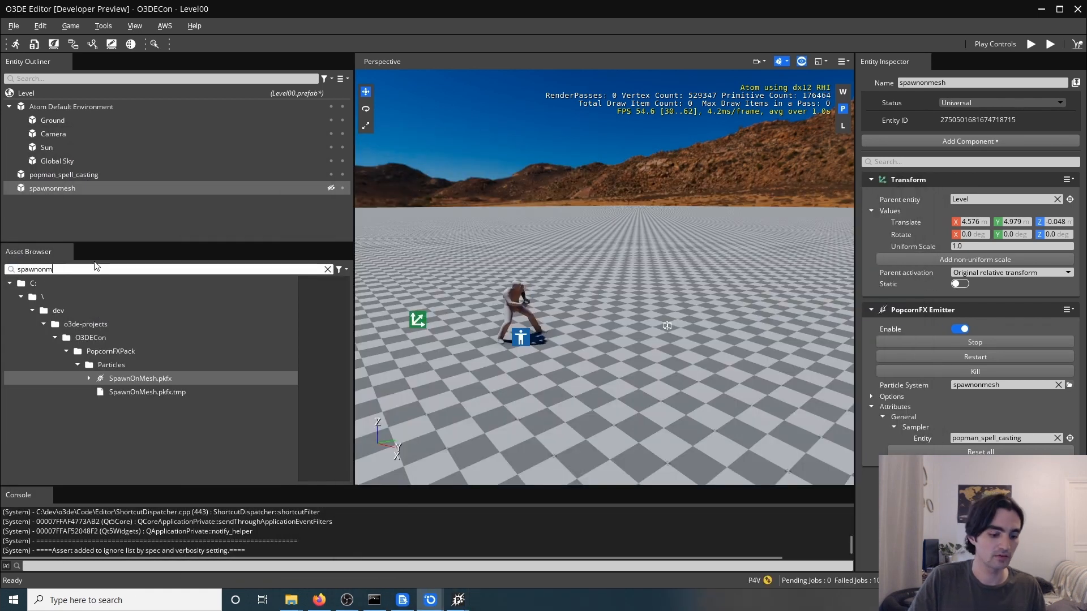
key(ctrl+a)
text(dr str)
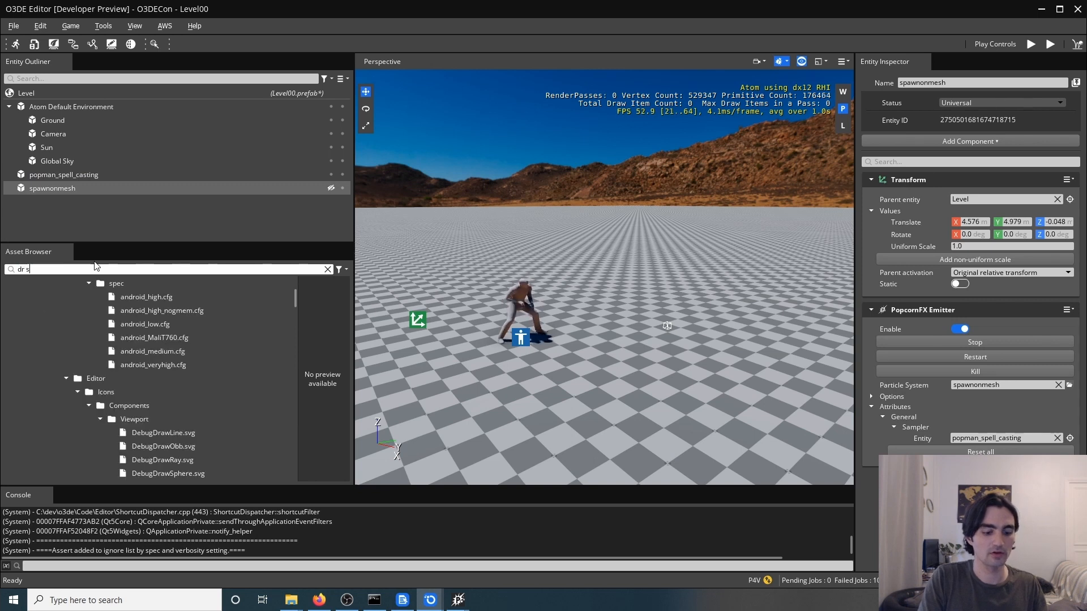
drag(142, 446, 606, 307)
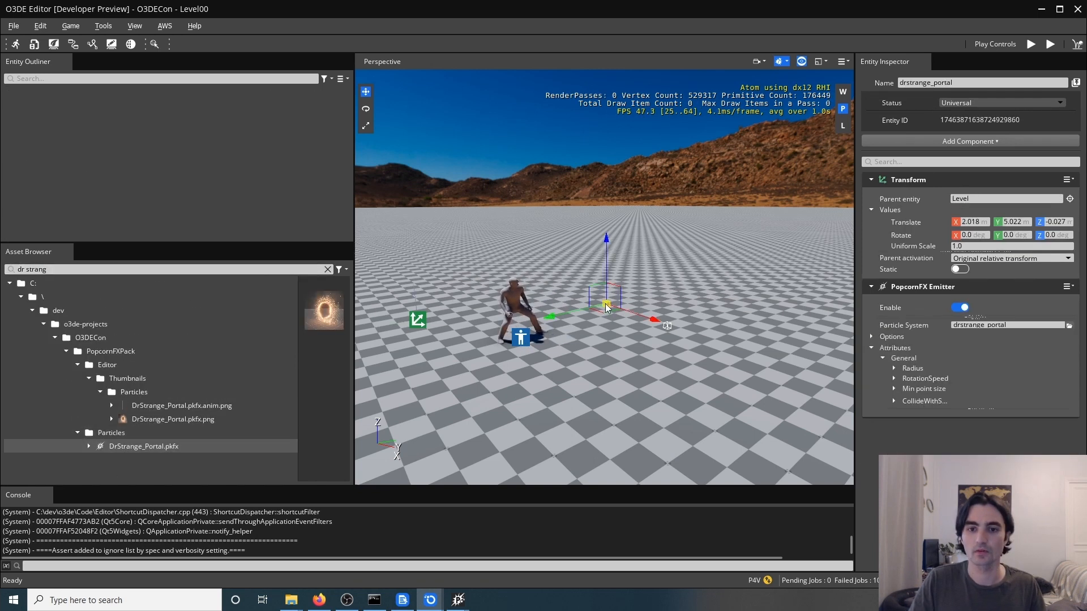
- Raise the drstrange_portal entity above the floor to about X 2.1 m, Z 1.4 m
right_drag(552, 329, 643, 300)
drag(516, 274, 513, 206)
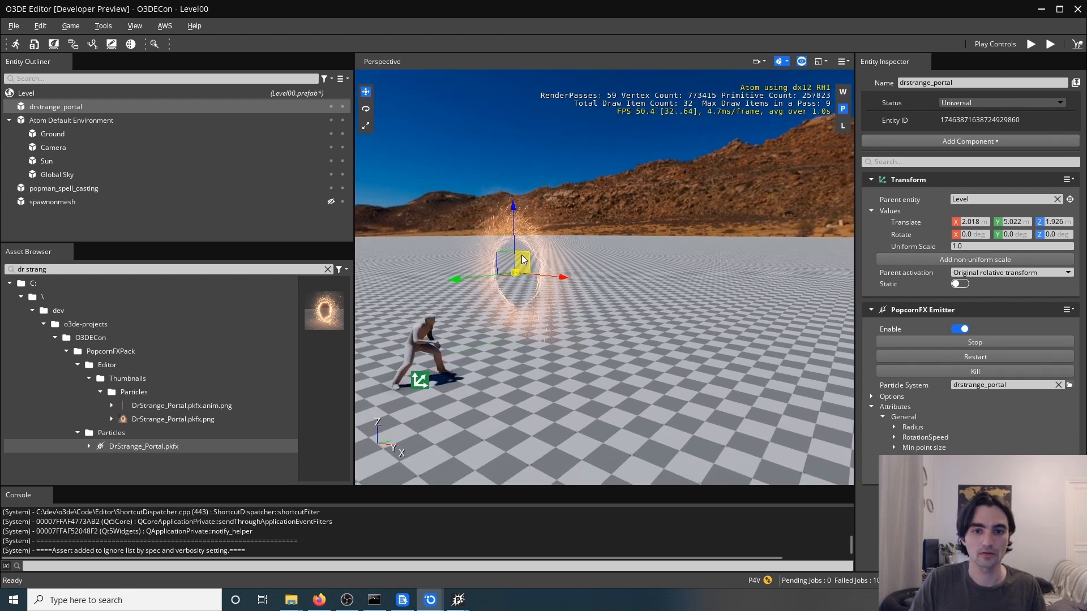
drag(521, 261, 525, 281)
key(w)
right_drag(500, 341, 515, 395)
key(s)
scroll(519, 404, down, 5)
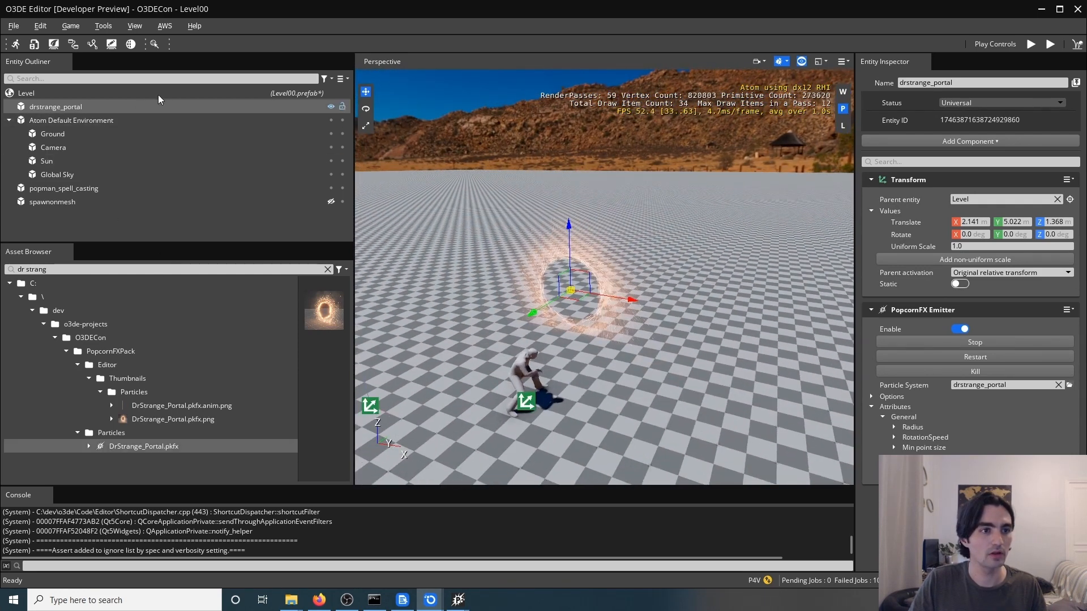
- Turn off the Simple Motion preview in the editor for popman_spell_casting and disable the spawnonmesh entity's PopcornFX Emitter
click(54, 193)
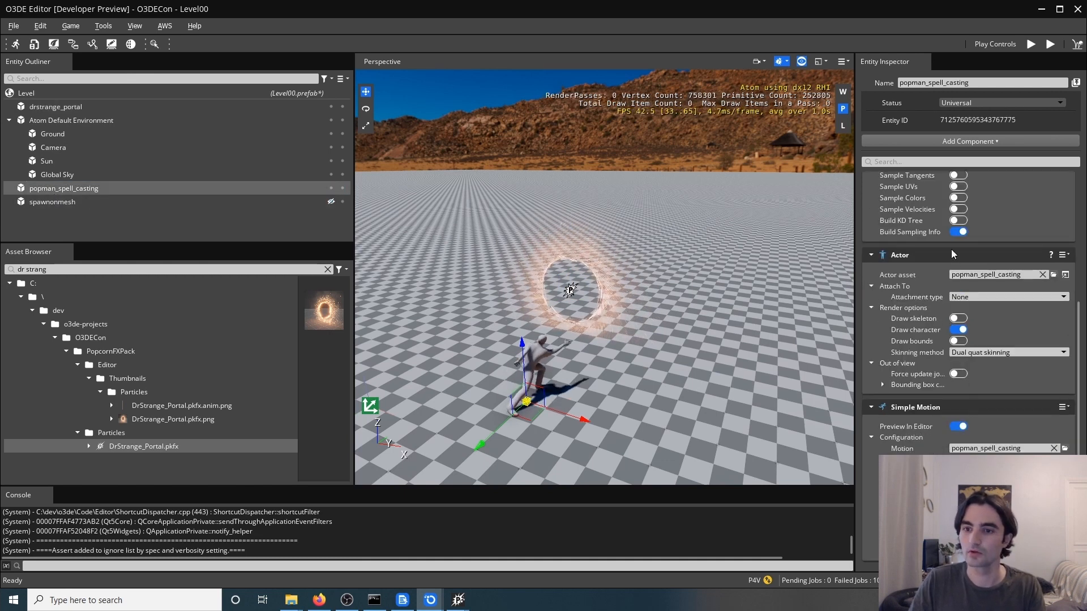
click(957, 427)
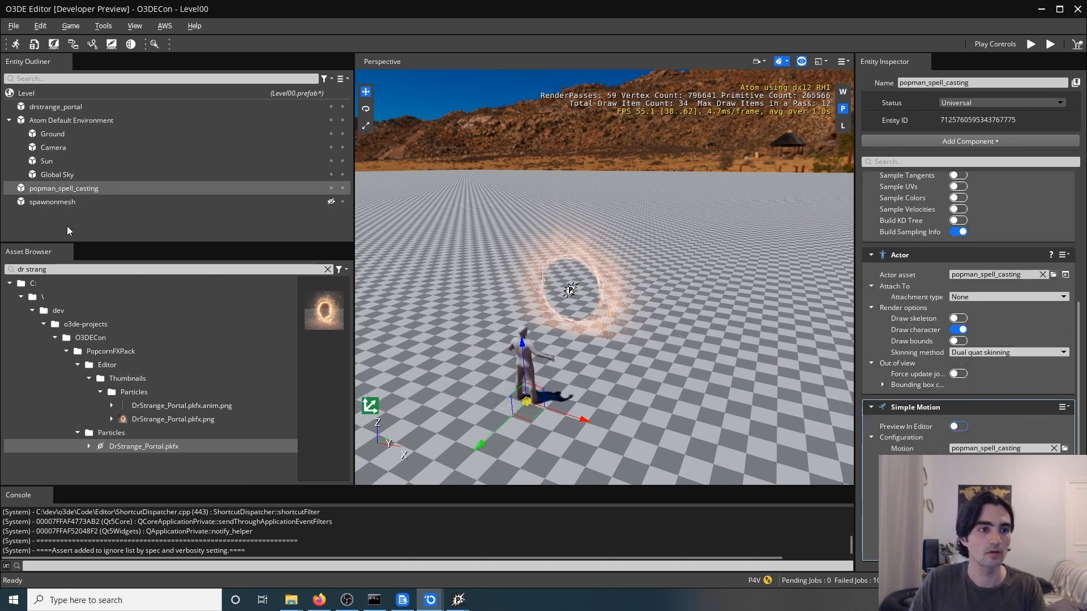
click(291, 204)
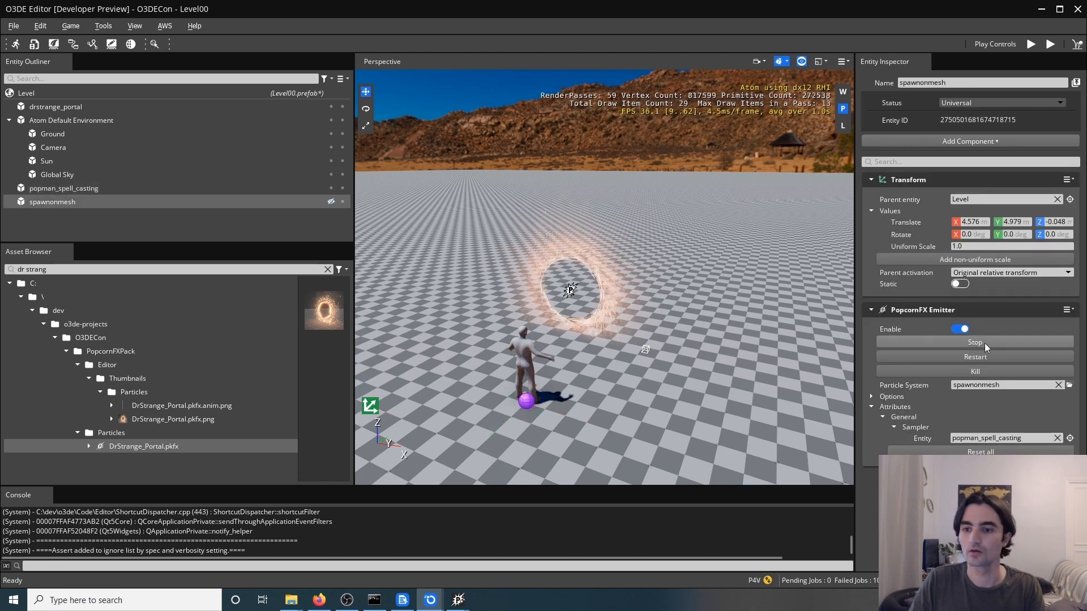
click(960, 329)
- Try a slightly larger Radius of about 1.16 on the drstrange_portal emitter and set it back to 1
right_drag(702, 314, 550, 329)
key(w)
click(549, 317)
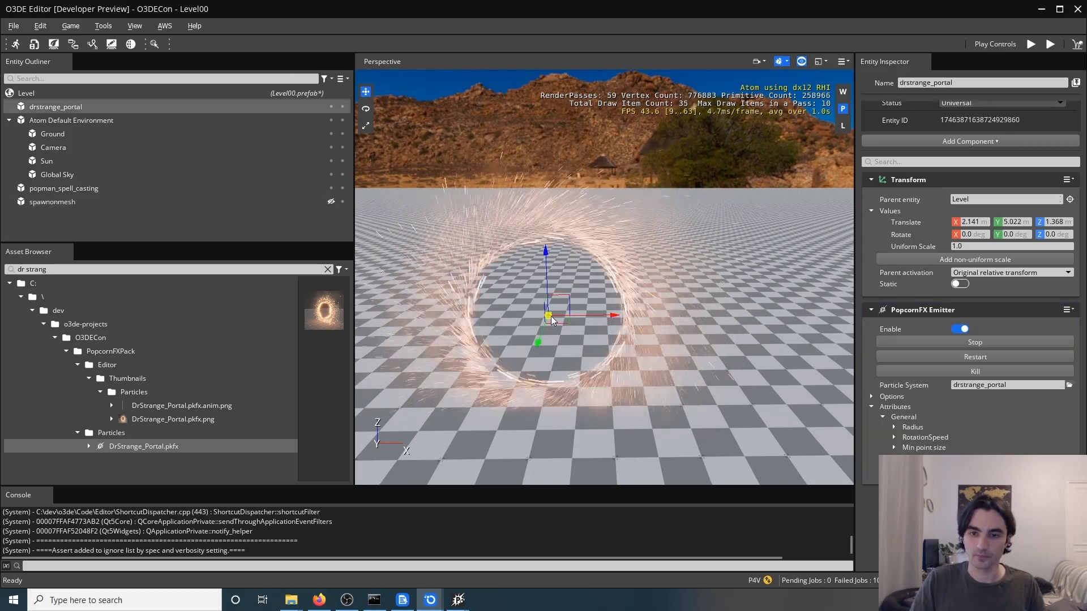
click(894, 427)
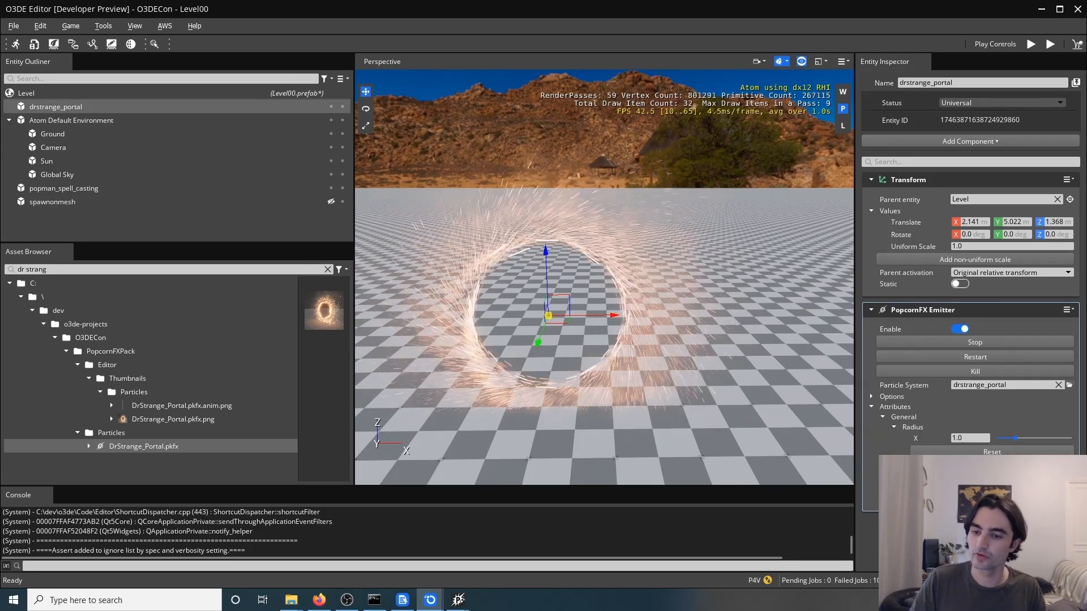
click(1004, 438)
drag(1000, 439, 1020, 440)
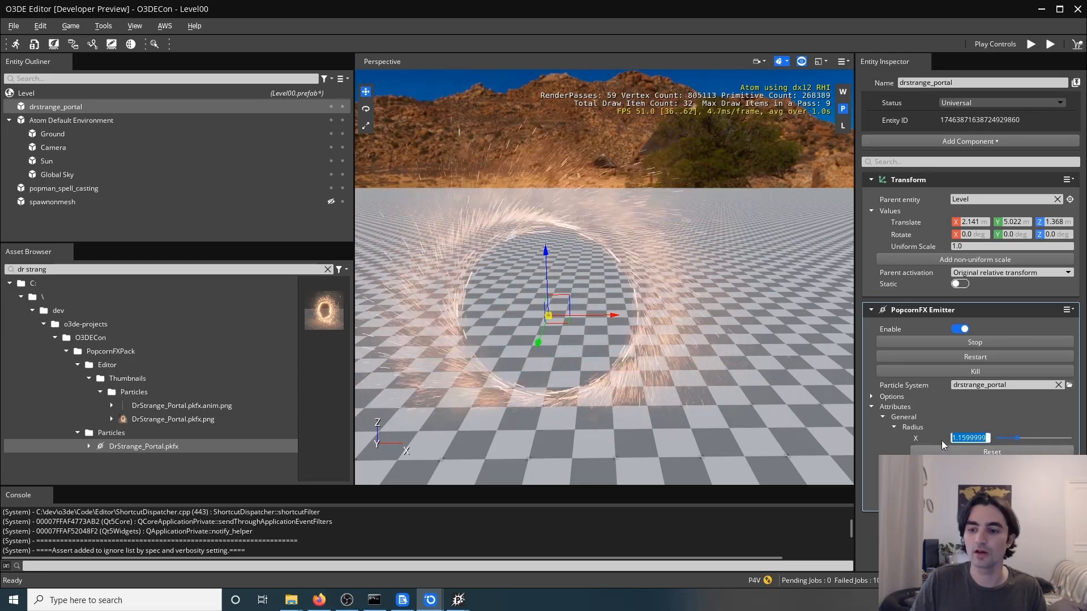
drag(952, 438, 988, 437)
text(1)
key(Return)
- Create a child entity under drstrange_portal and name it trackviewattribute
mouse_move(601, 379)
right_down()
mouse_move(532, 379)
mouse_move(601, 379)
right_up()
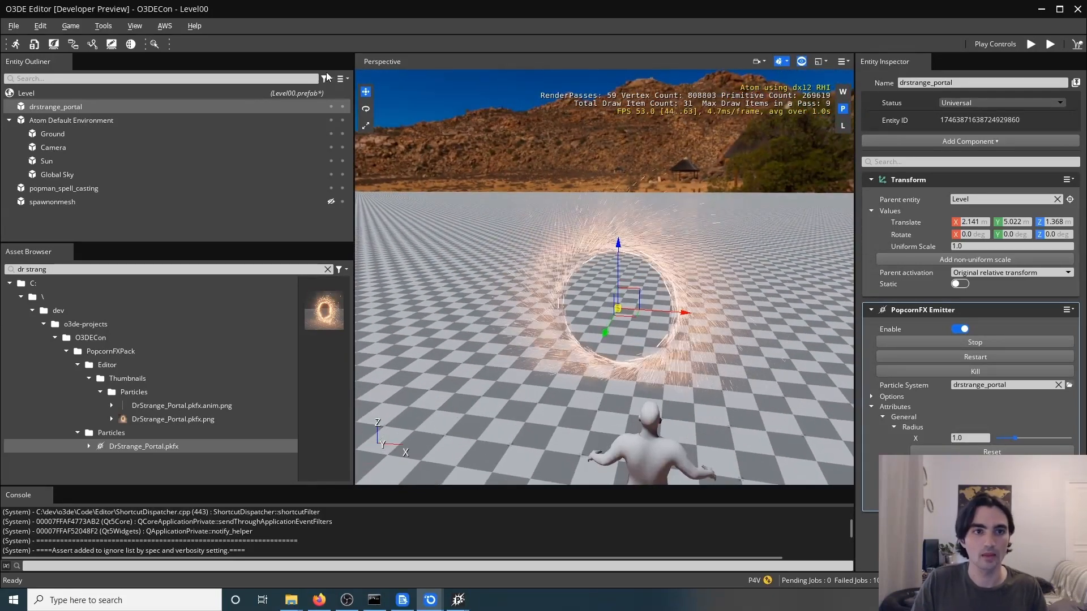
click(9, 120)
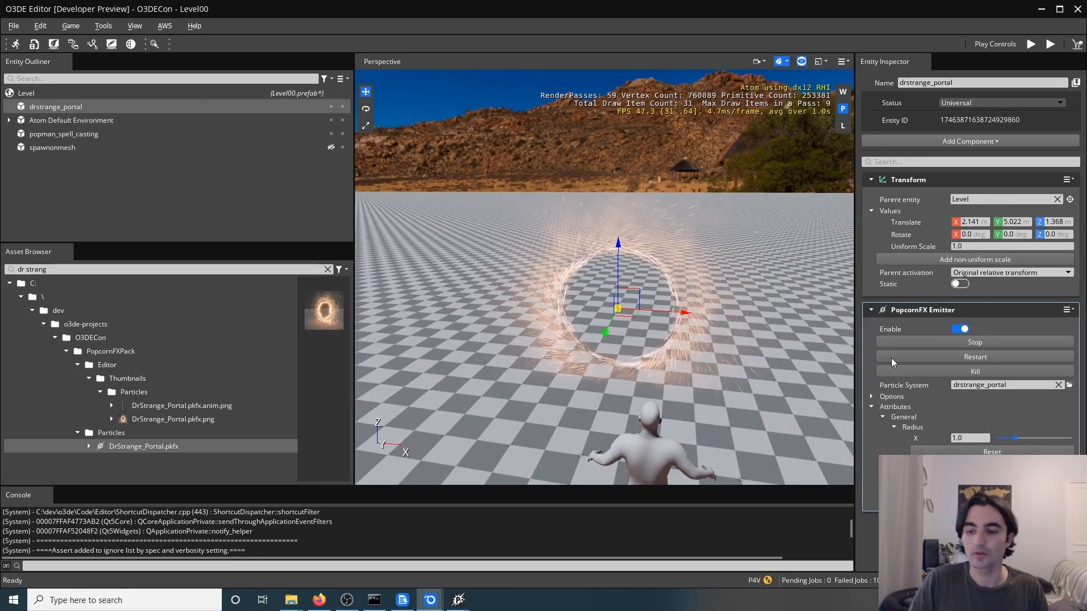
right_click(76, 111)
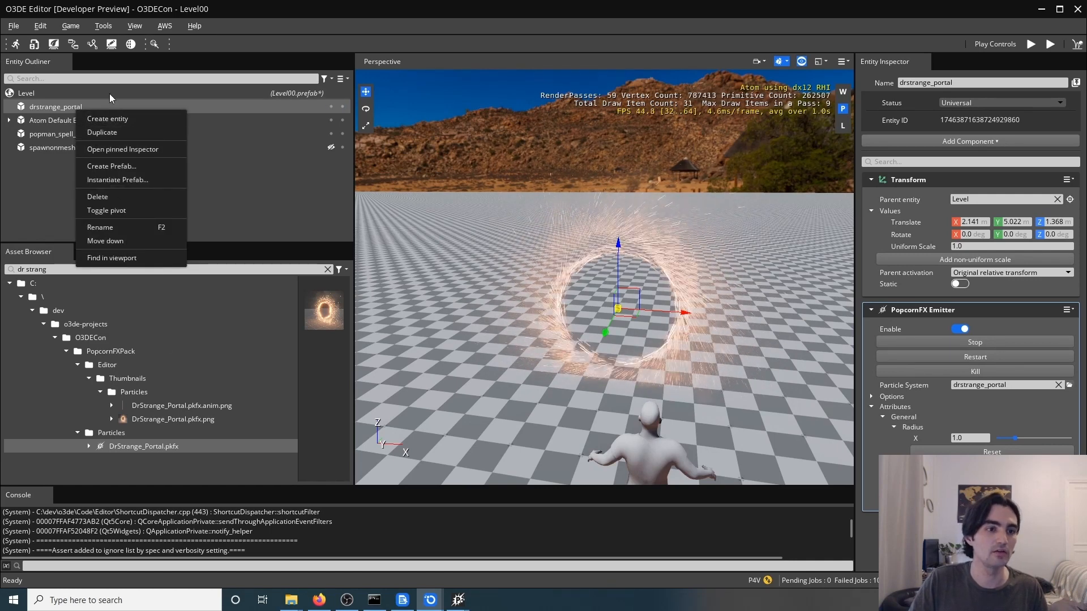
click(114, 118)
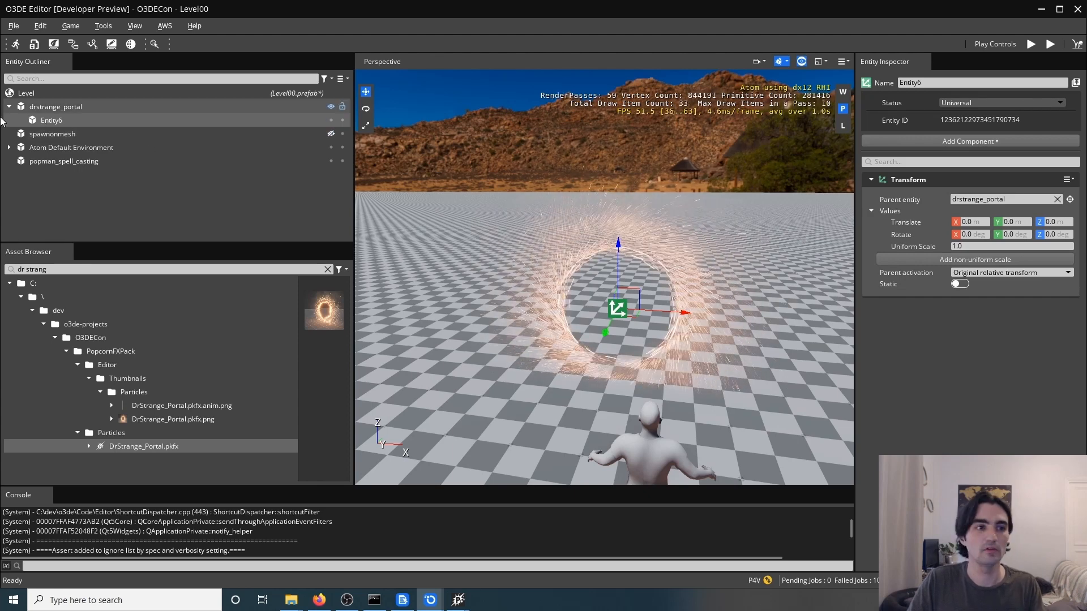
double_click(56, 120)
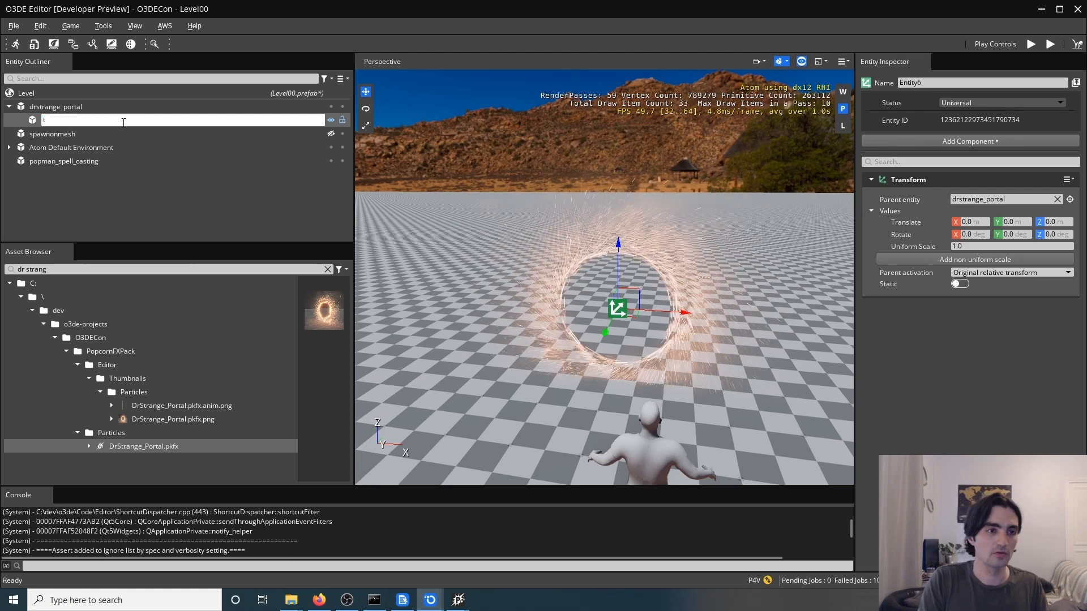
text(trackviewattrib)
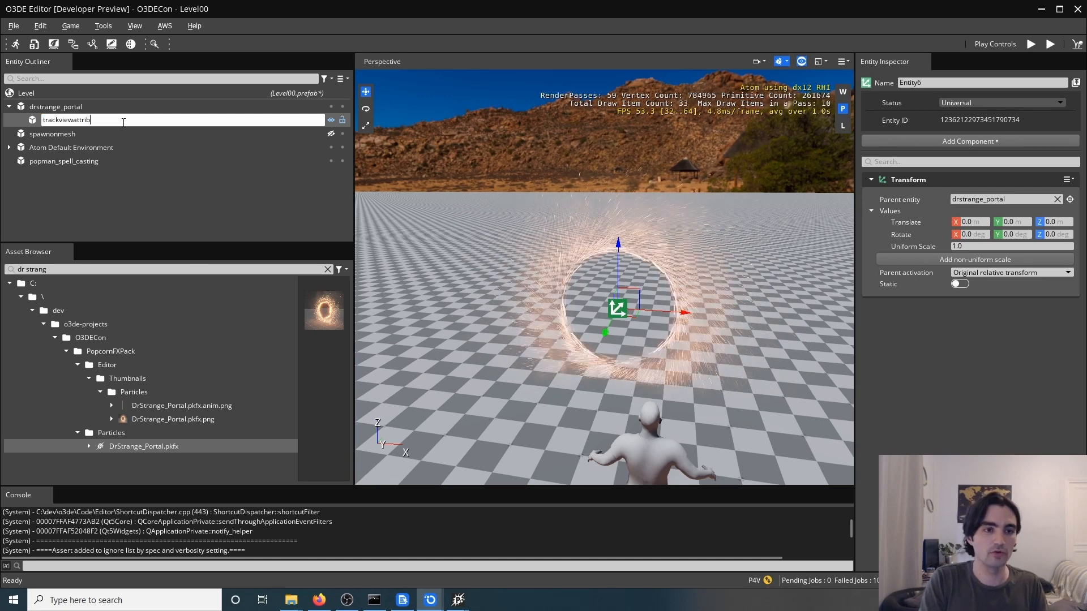
text(ute)
key(Return)
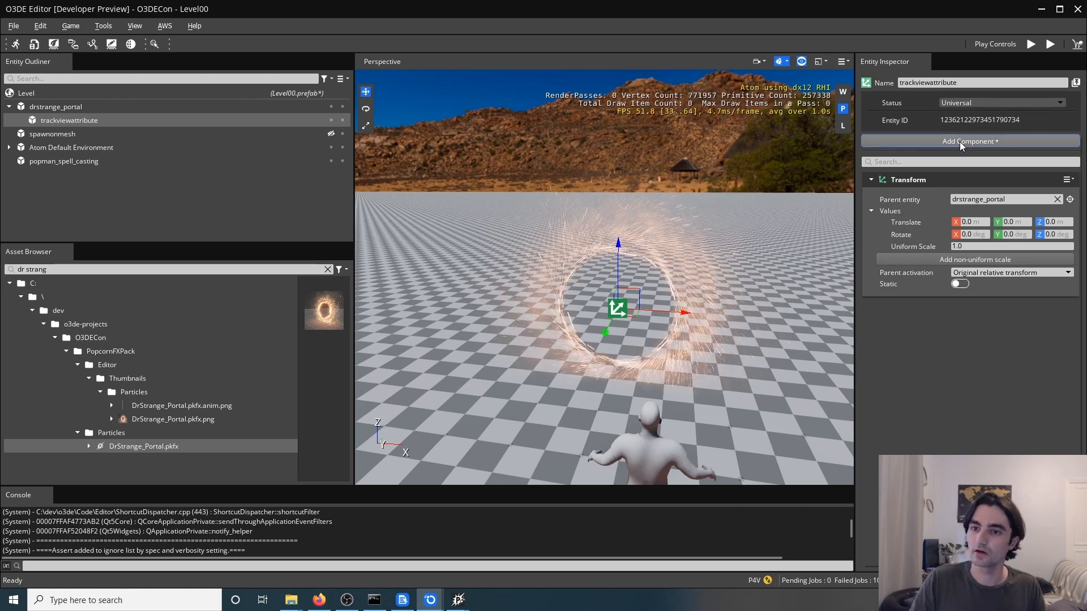
- Add a PopcornFX TrackView Attribute component to the trackviewattribute entity and set its attribute name to Radius
click(959, 142)
text(track)
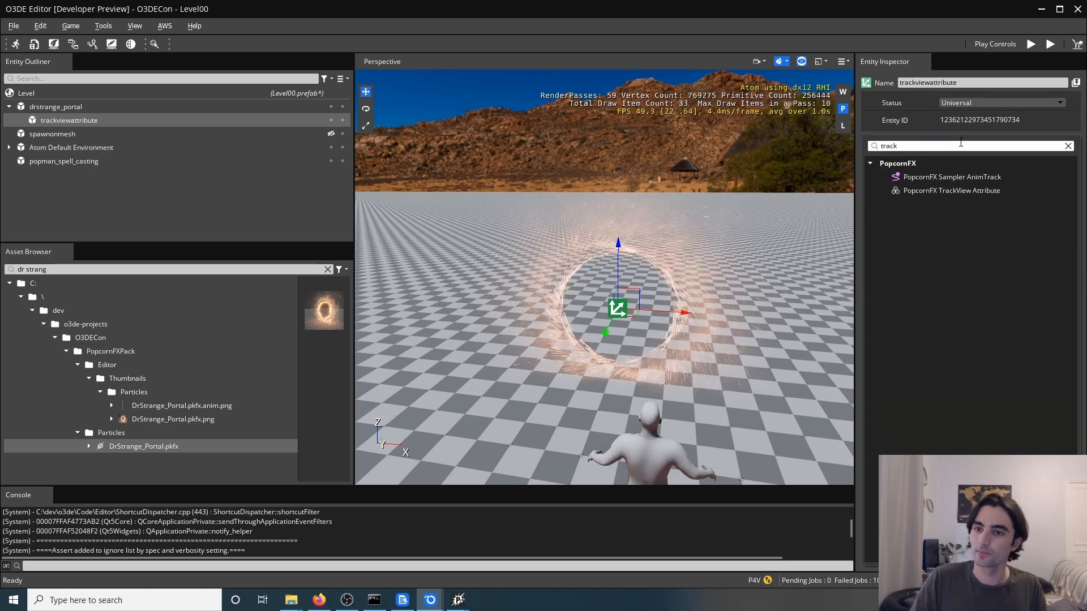
click(952, 192)
click(978, 331)
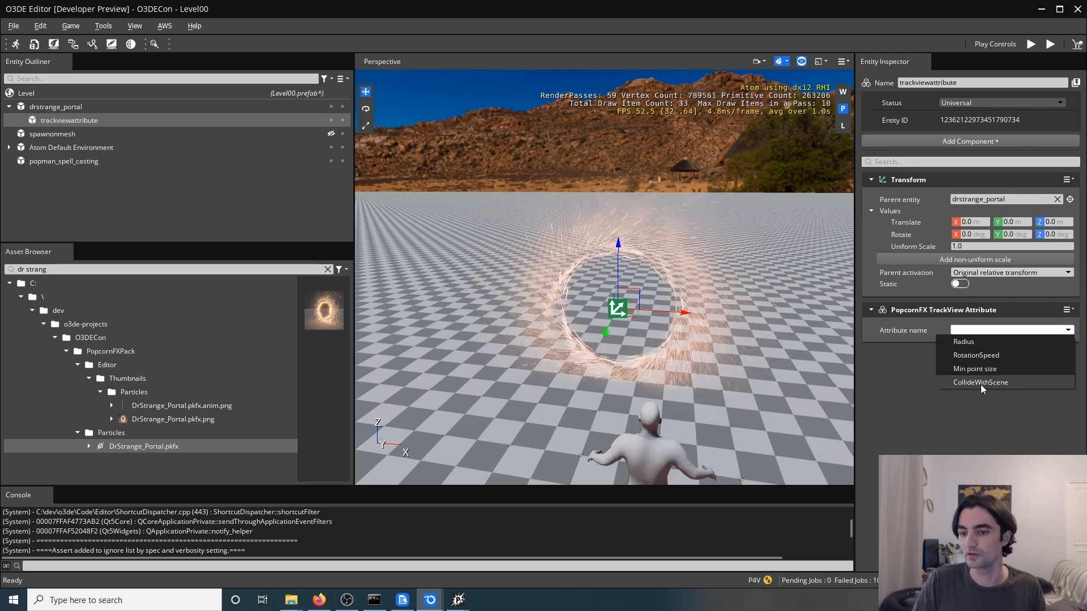
click(963, 343)
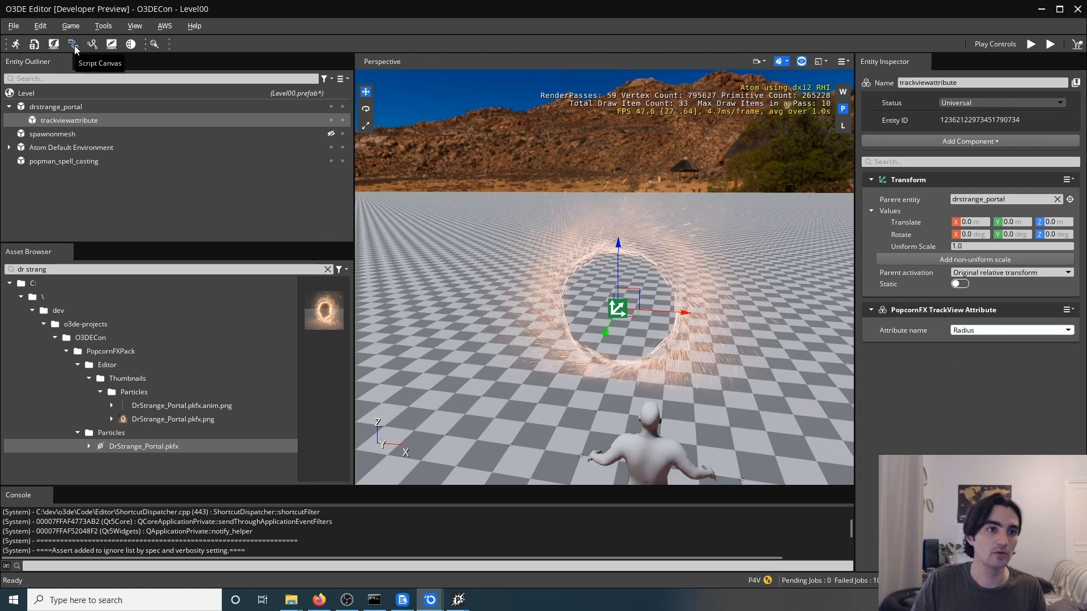
- Close the Script Canvas window and create a new sequence named Seq00 in Track View
mouse_move(434, 593)
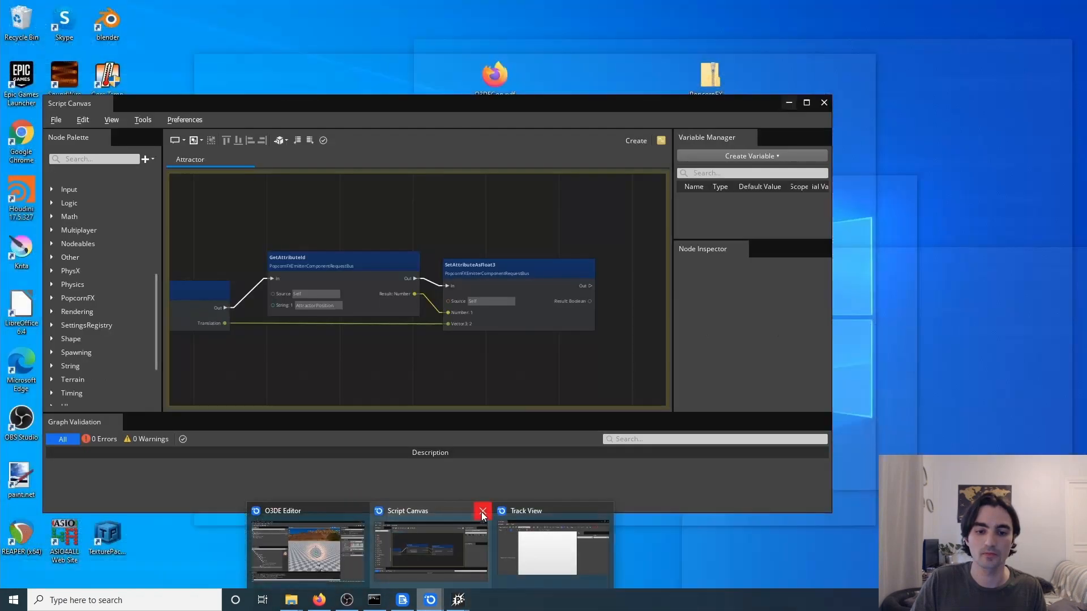
click(481, 511)
drag(567, 301, 462, 341)
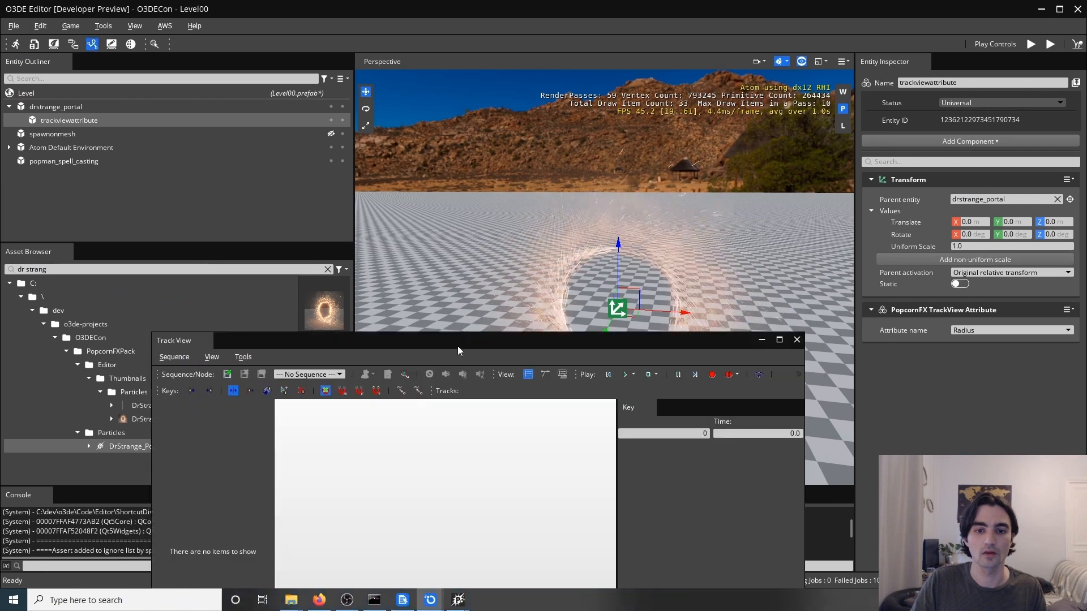
click(227, 374)
text(Sea)
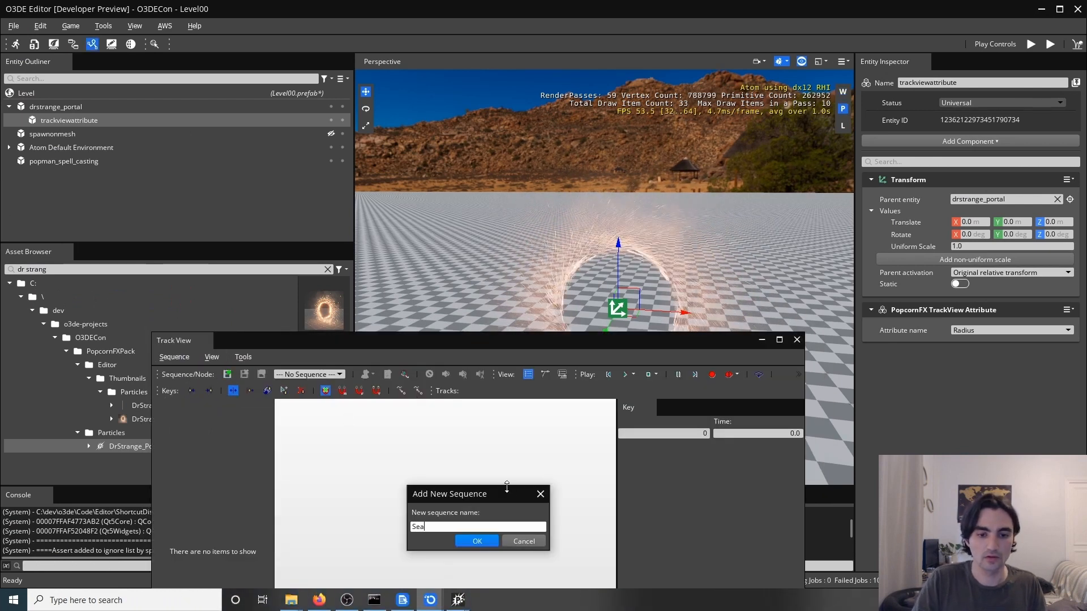
text(00)
key(Return)
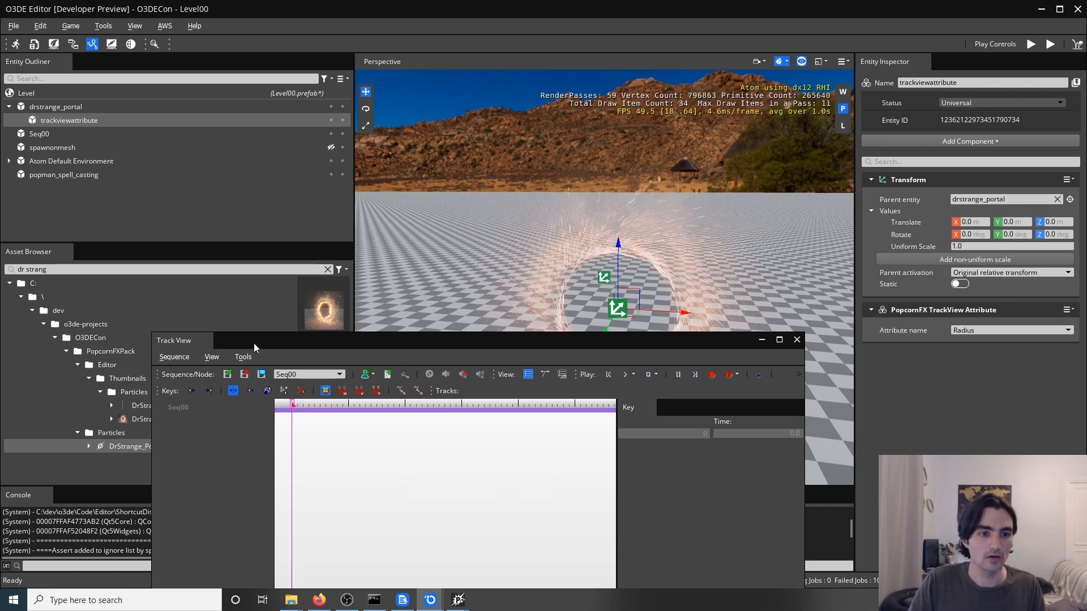
- Add the selected trackviewattribute entity to the Seq00 sequence as a node
drag(253, 343, 231, 301)
right_click(182, 380)
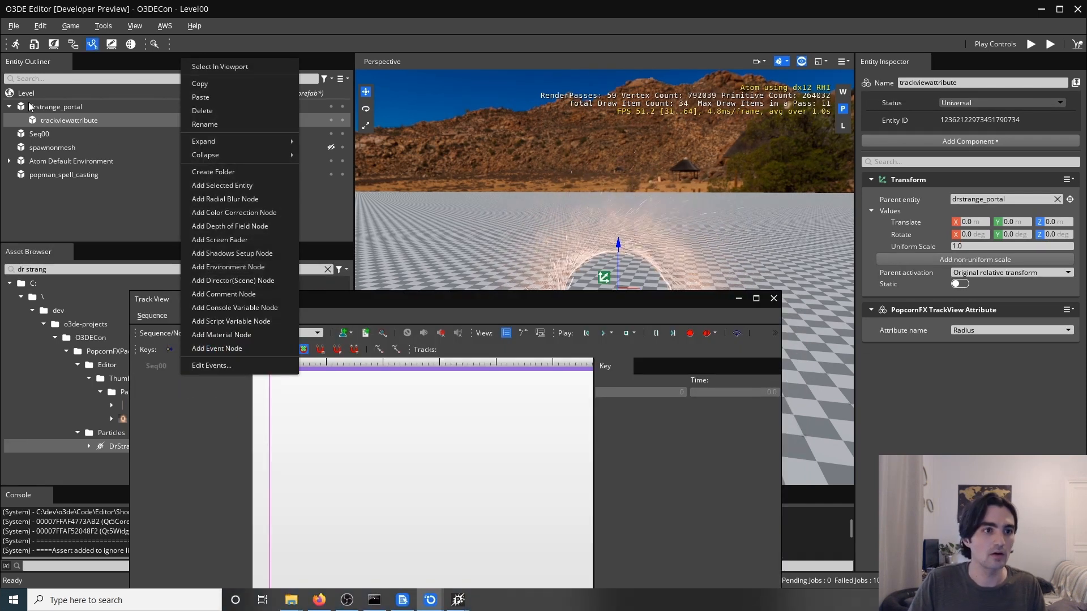
click(70, 120)
right_click(167, 405)
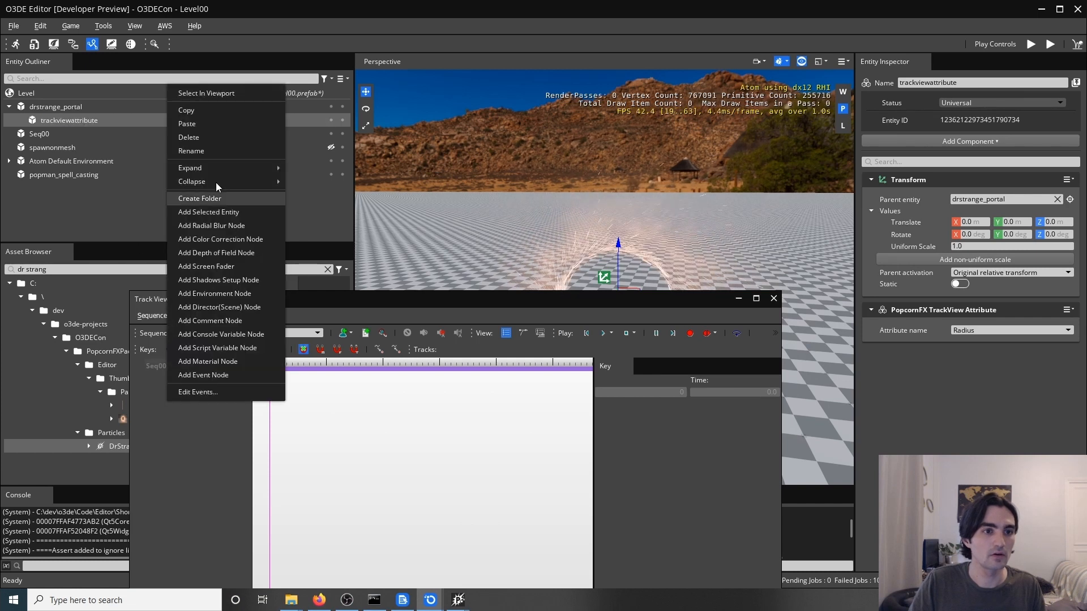
click(248, 214)
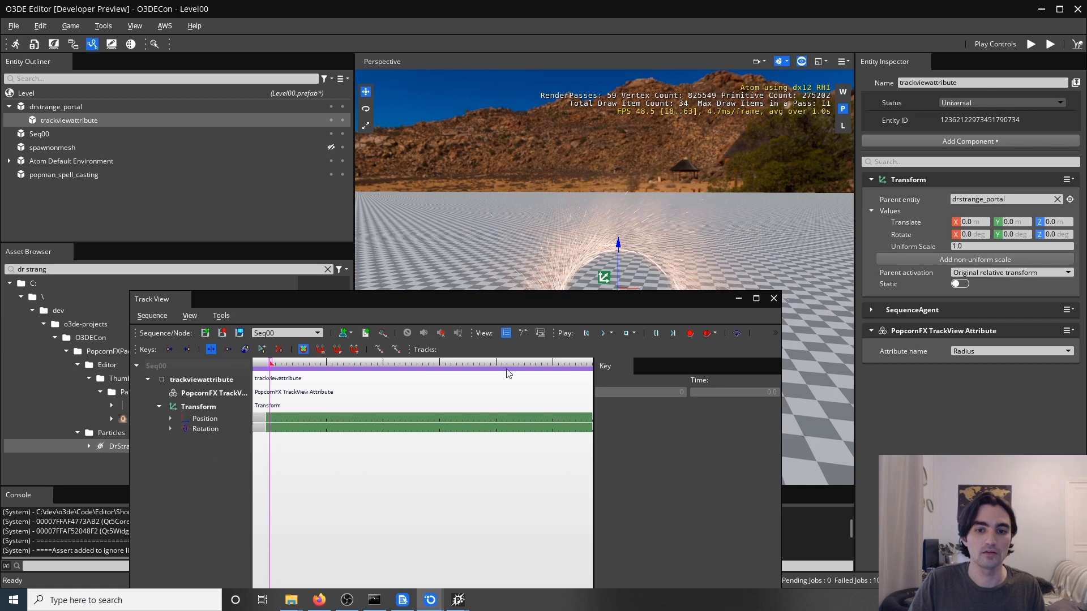
- Add a ValueFloatX track to the PopcornFX TrackView Attribute node in Seq00
drag(614, 303, 572, 301)
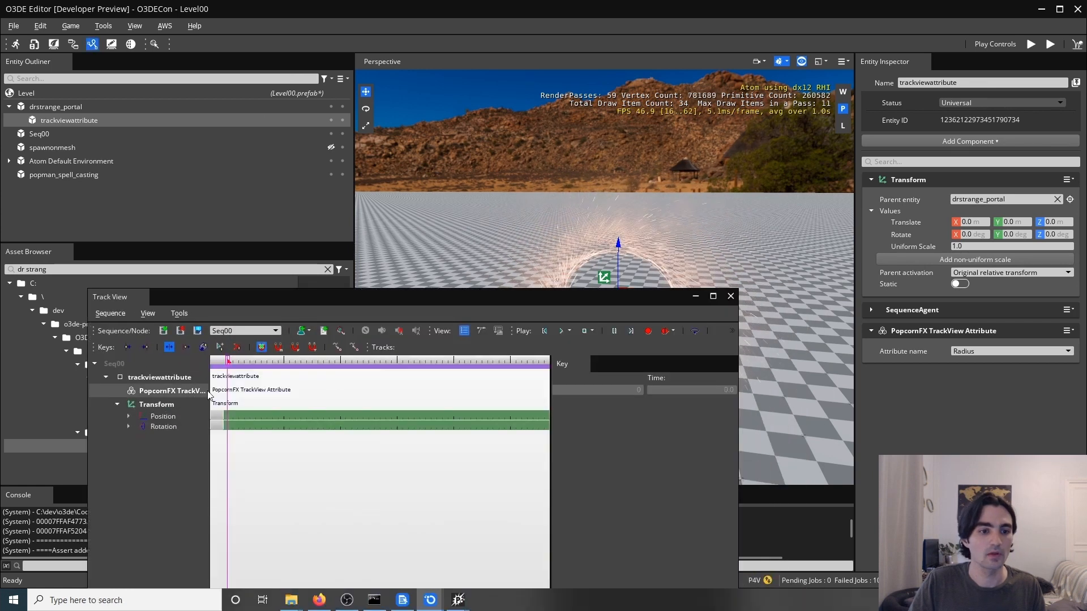
right_click(164, 392)
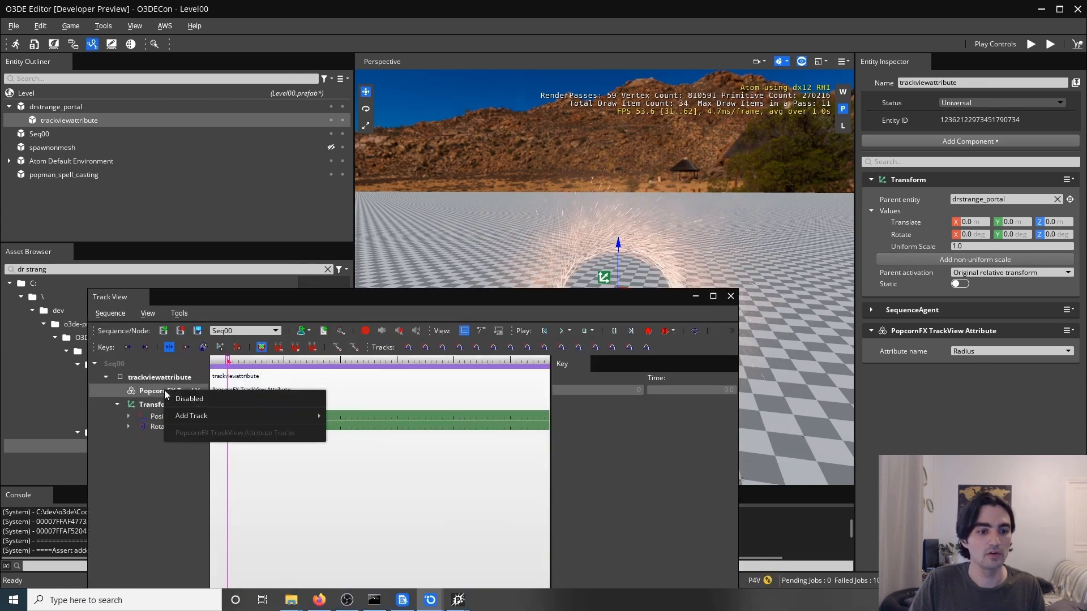
mouse_move(189, 416)
mouse_move(388, 422)
mouse_move(380, 502)
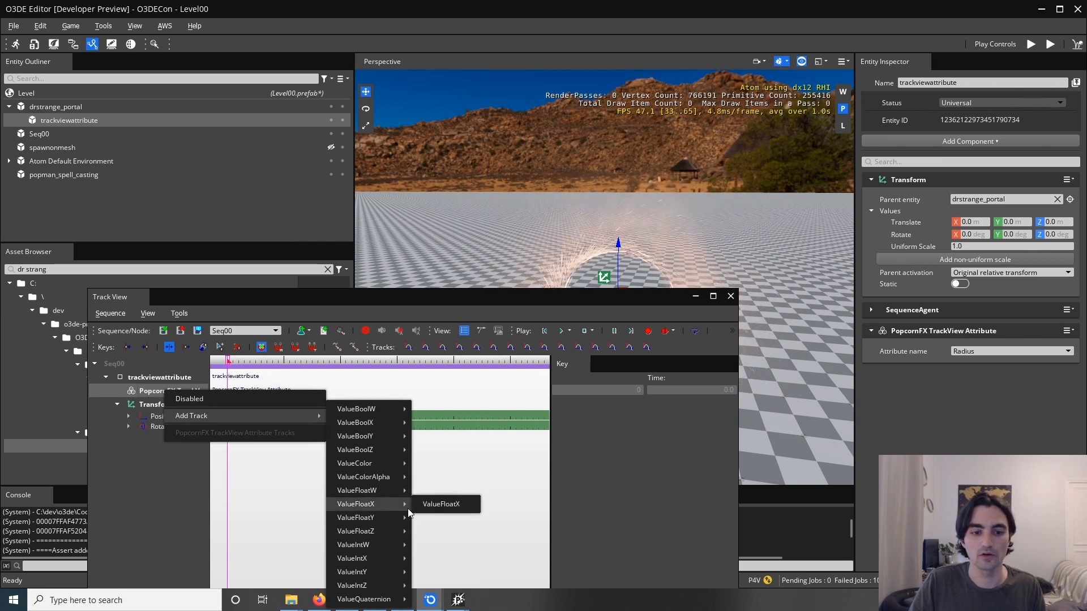
click(439, 498)
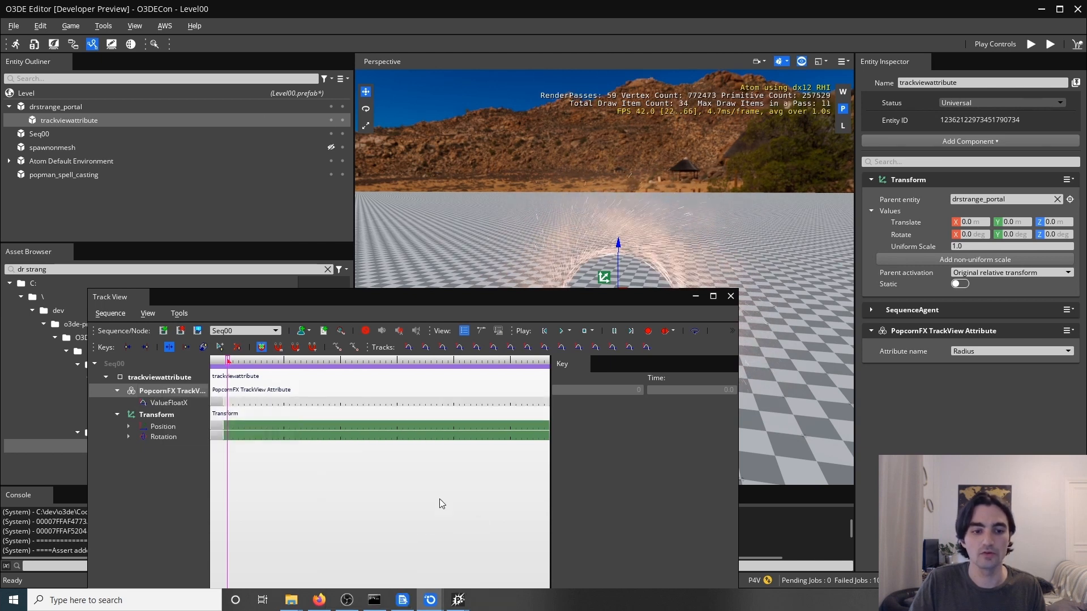
- Add ValueFloatX keys at the start, in between and at about 4.4 s, and set the first and last keys to 0
double_click(229, 403)
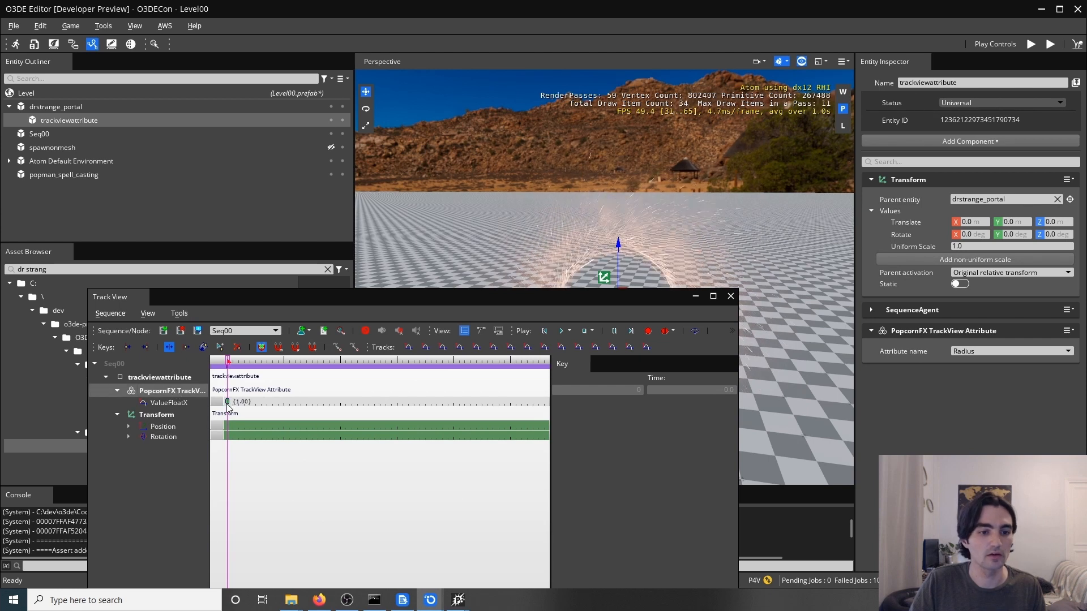
double_click(476, 402)
double_click(340, 402)
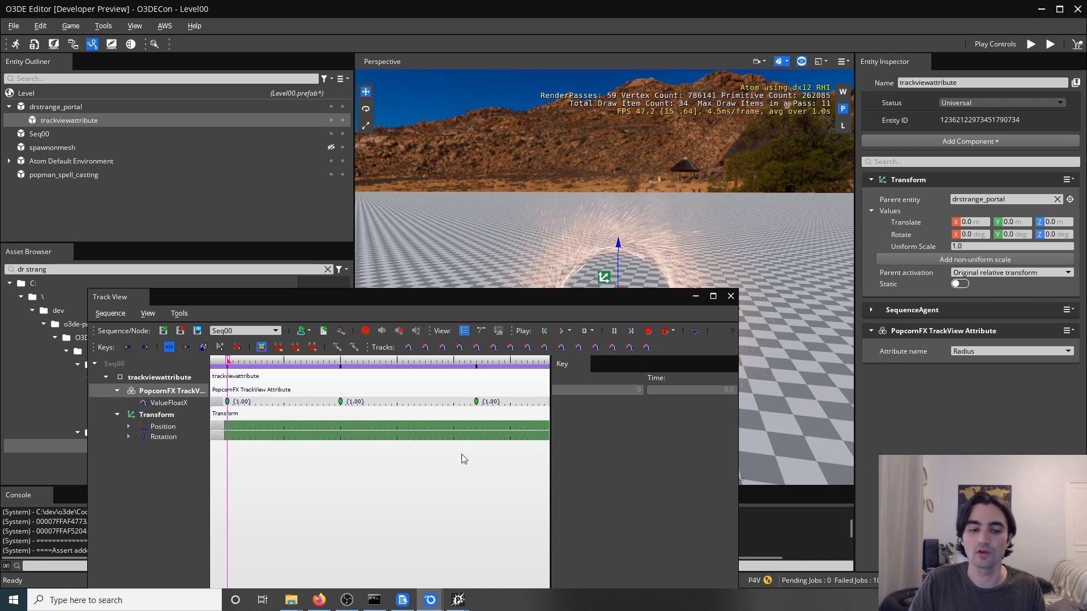
click(340, 402)
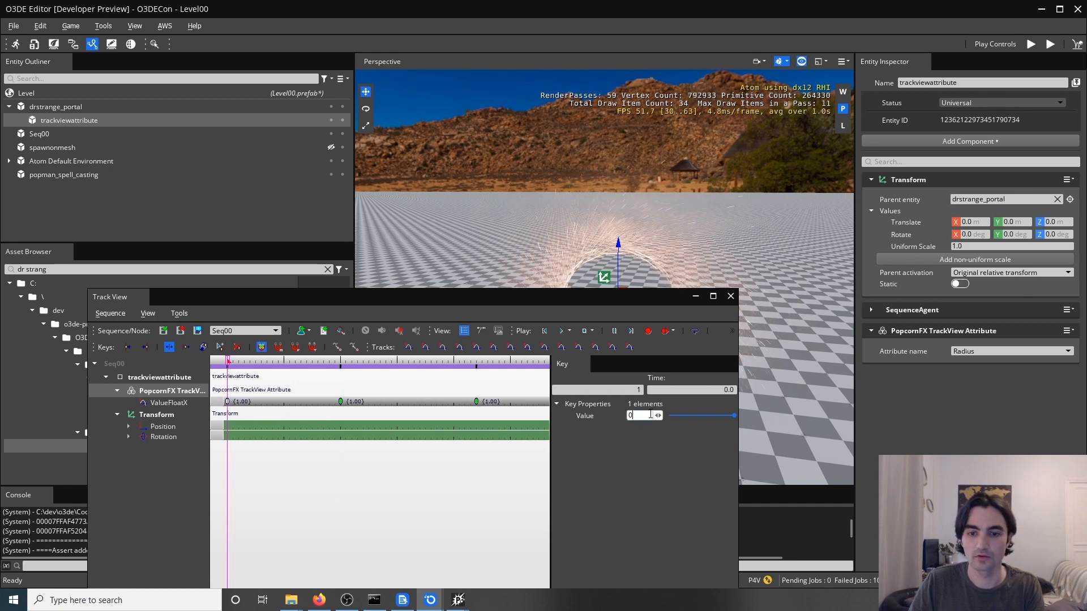
drag(495, 300, 564, 388)
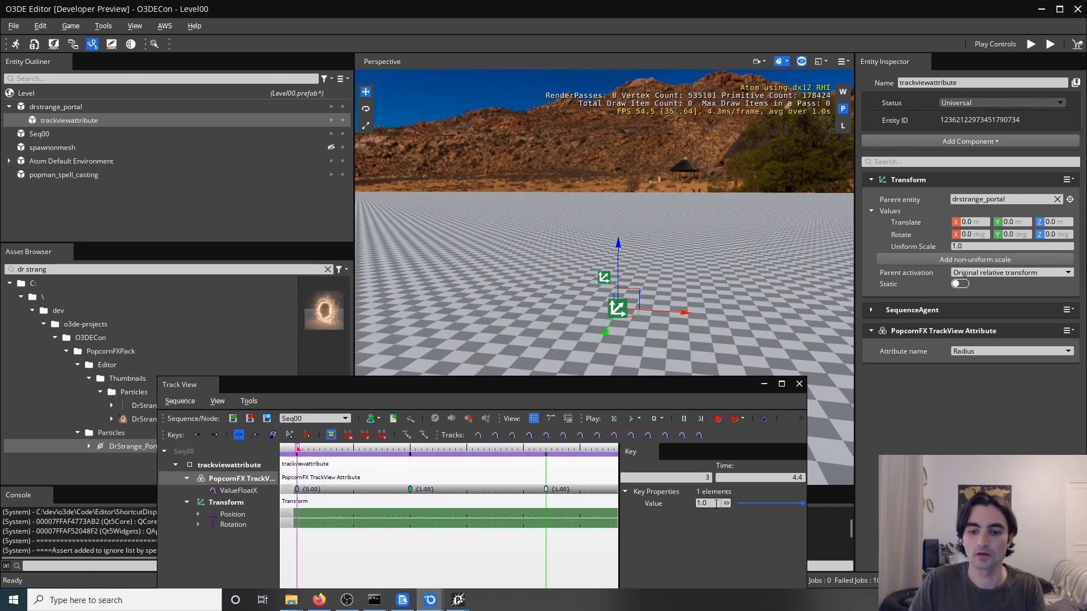
- Preview the portal's Radius animation by scrubbing and playing Seq00, and minimize Track View
drag(425, 450, 291, 443)
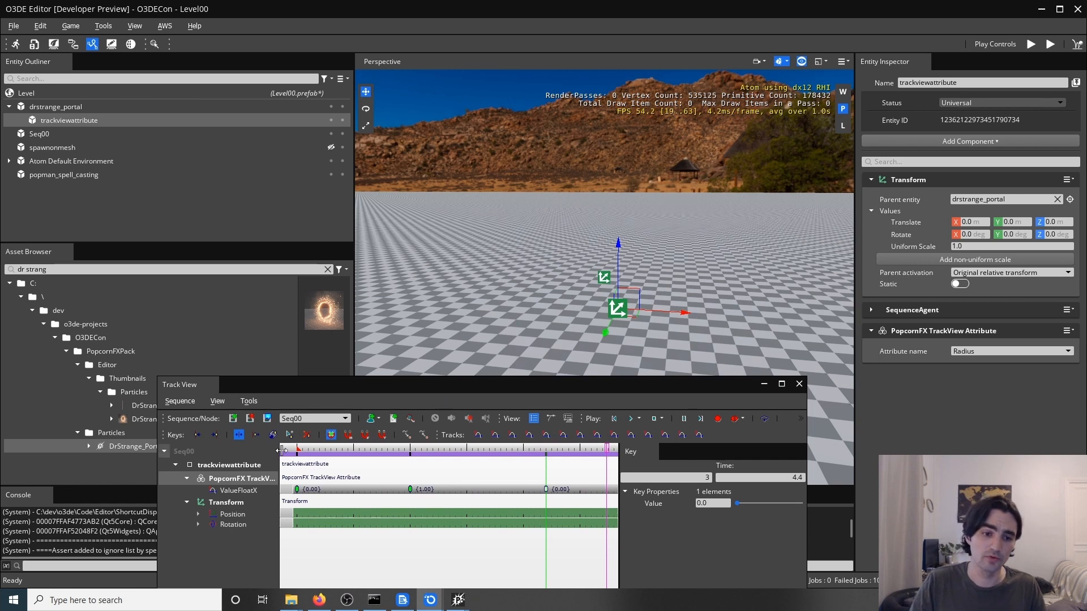
key(space)
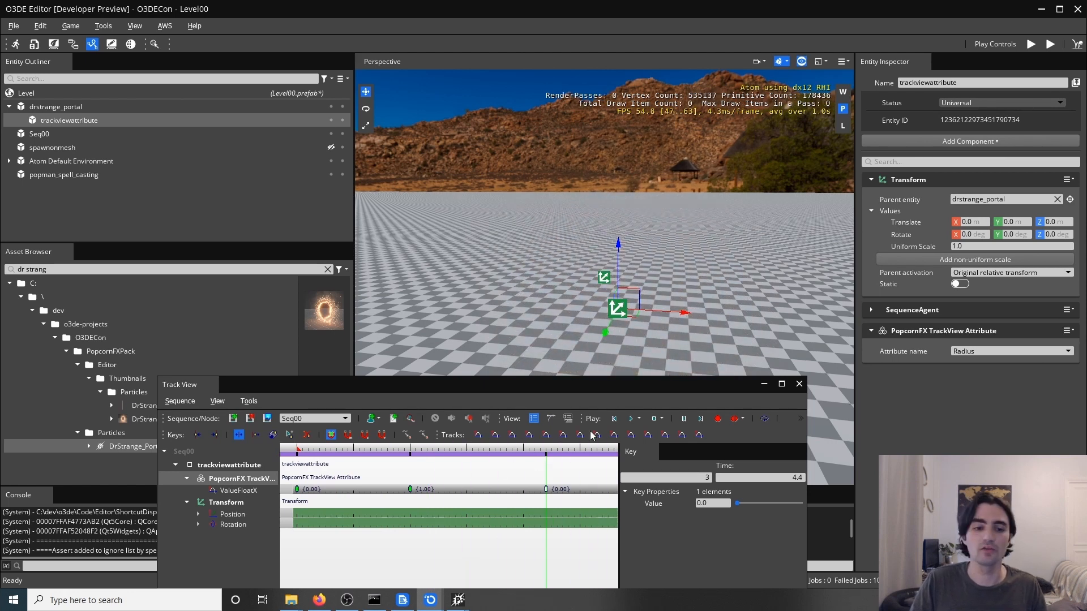
click(304, 451)
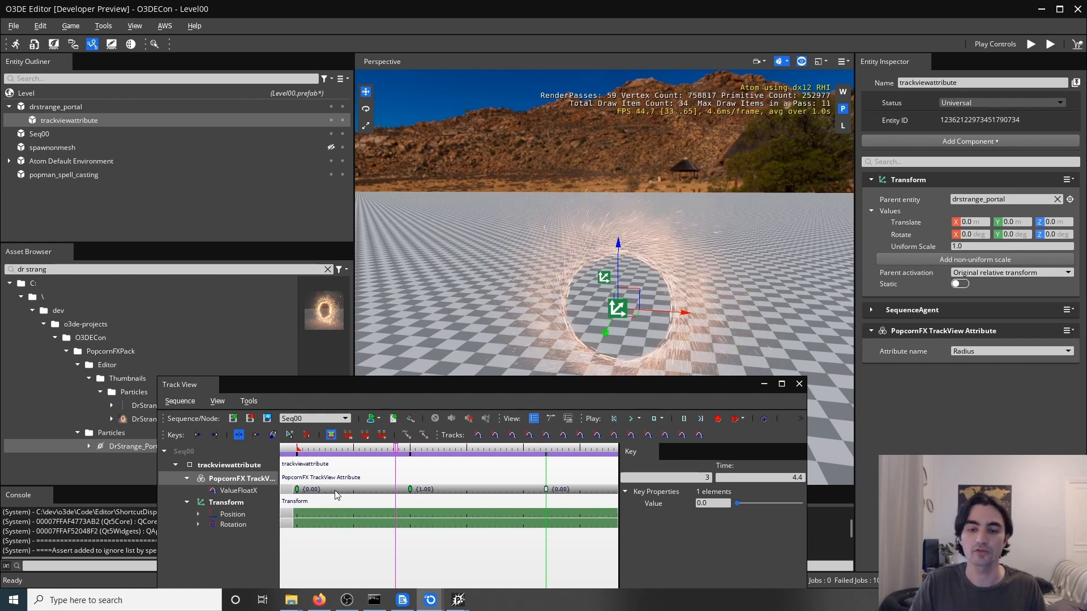
drag(389, 451, 334, 451)
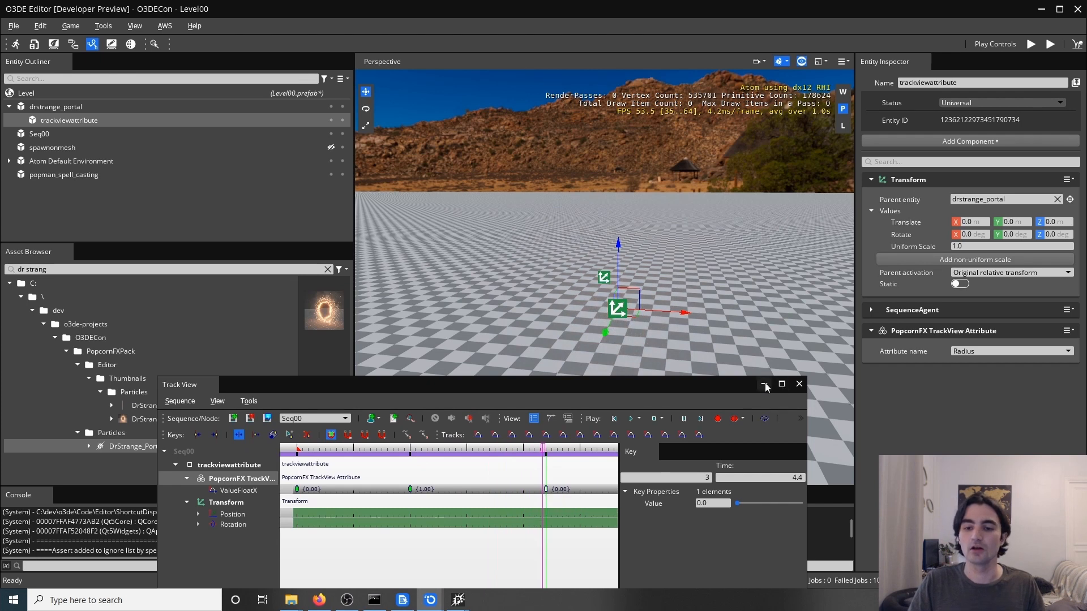
drag(765, 385, 729, 284)
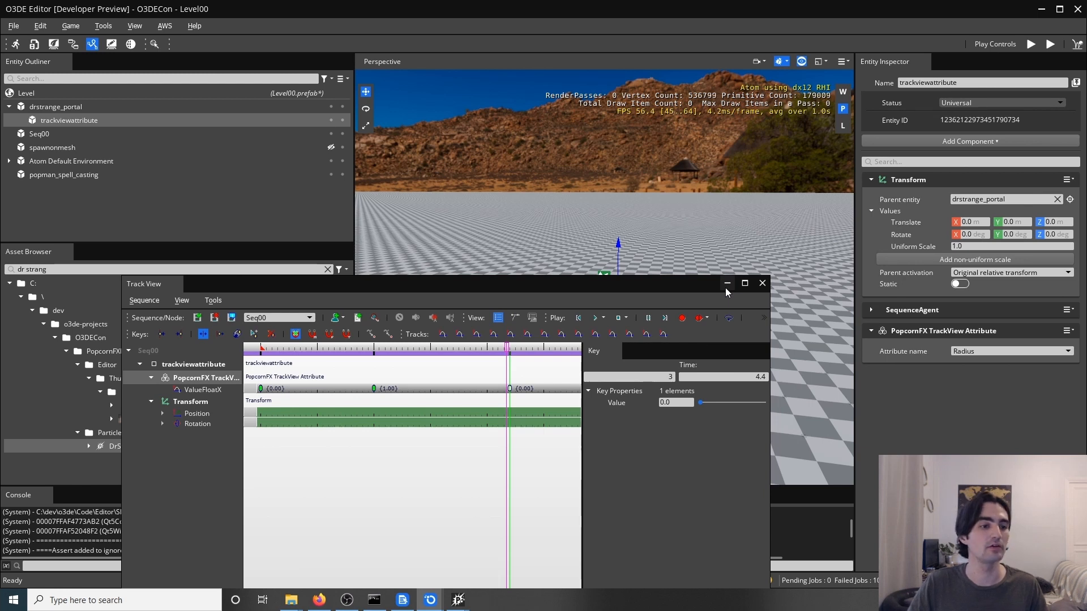
click(727, 285)
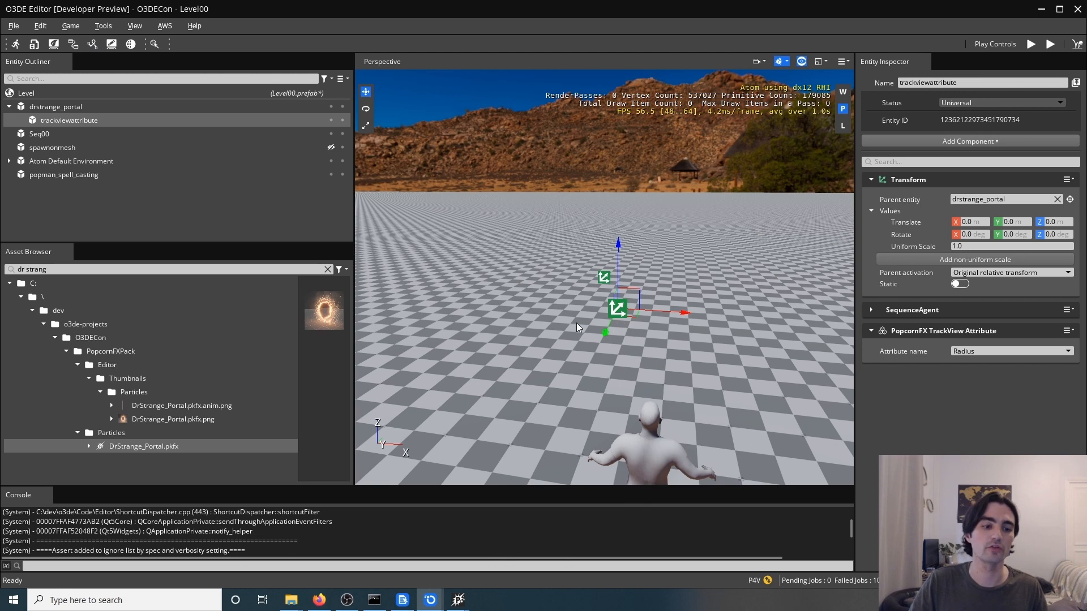